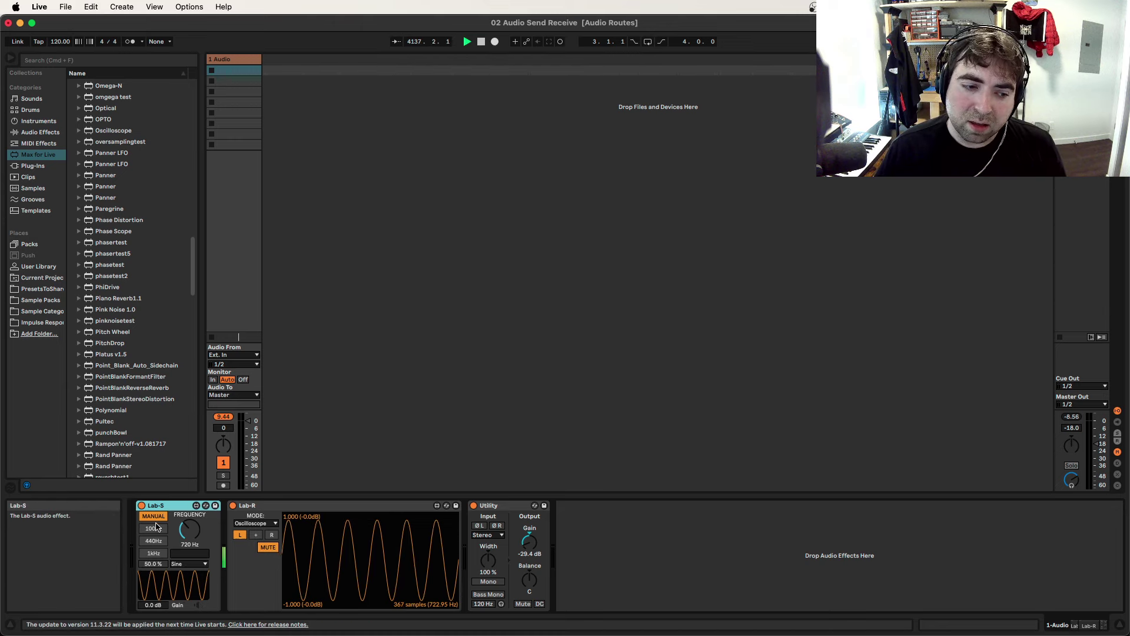
- Switch the Lab-S test signal to Saw, then Triangle, then White Noise
left_click(294, 506)
left_click(174, 505)
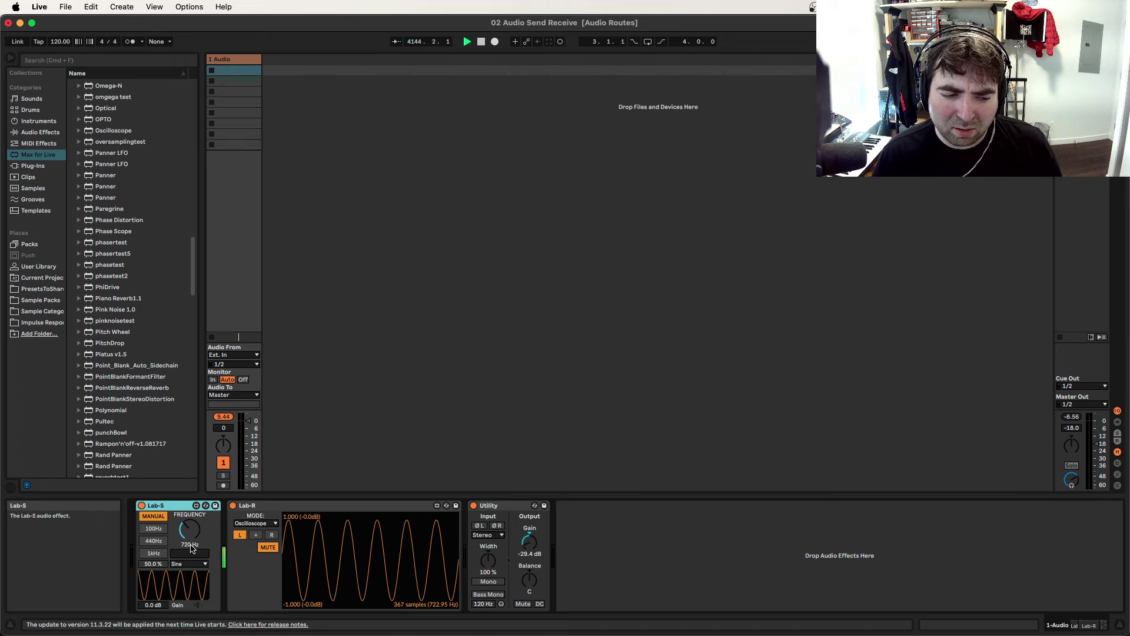
left_click(186, 564)
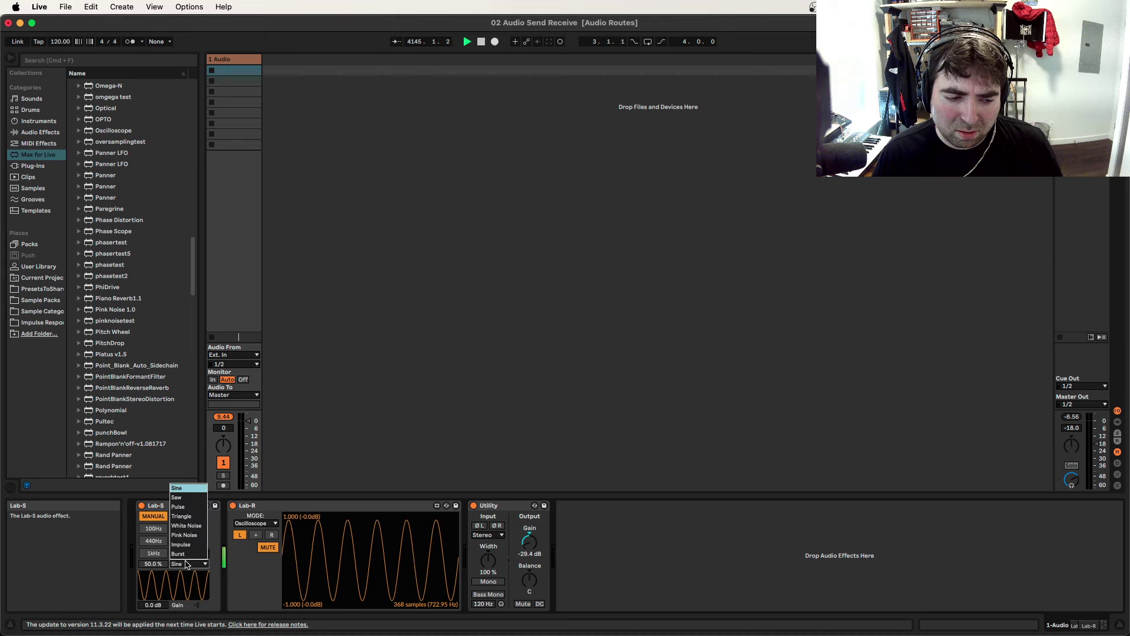
left_click(188, 504)
left_click(188, 563)
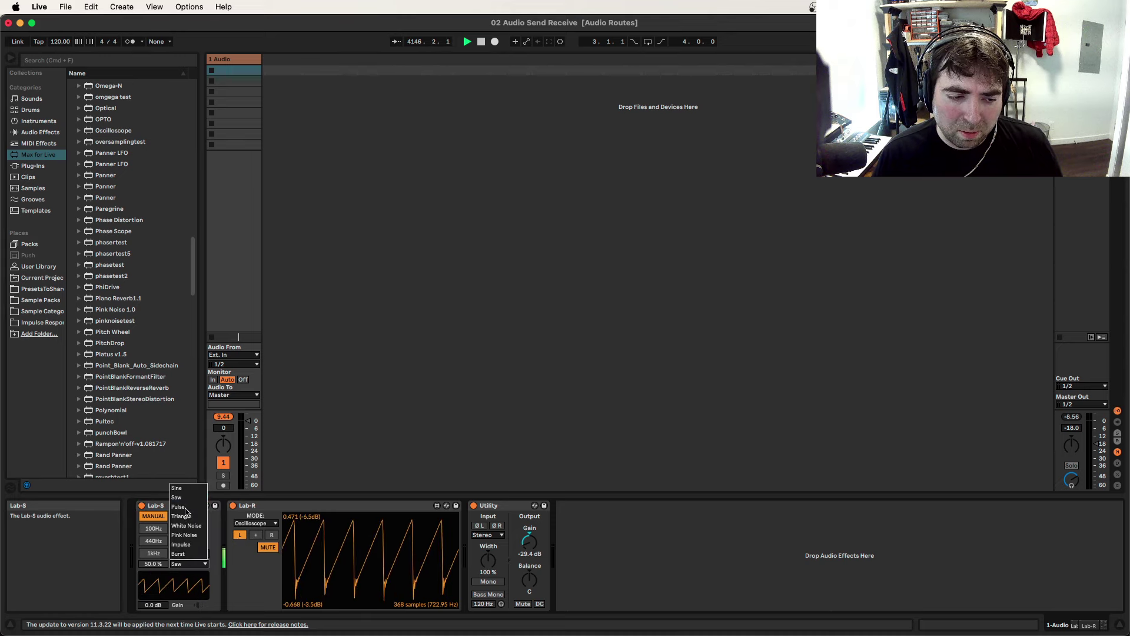
left_click(187, 514)
left_click(187, 563)
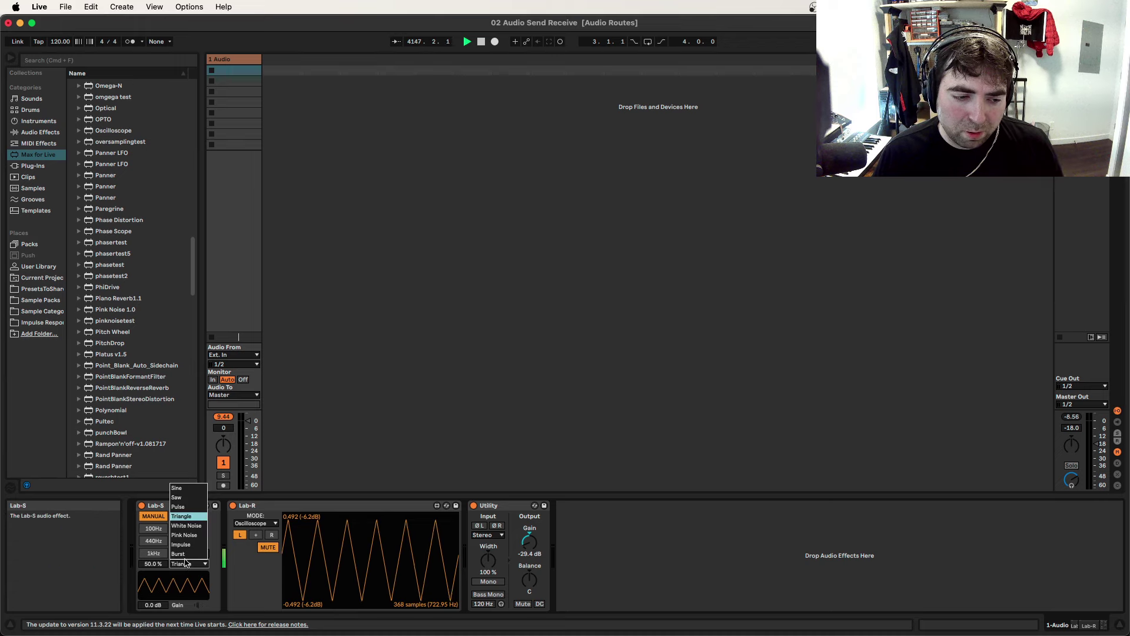
left_click(188, 534)
- Change the Lab-S signal to Pink Noise, back to White Noise, then to Sine
left_click(188, 563)
left_click(186, 552)
left_click(189, 564)
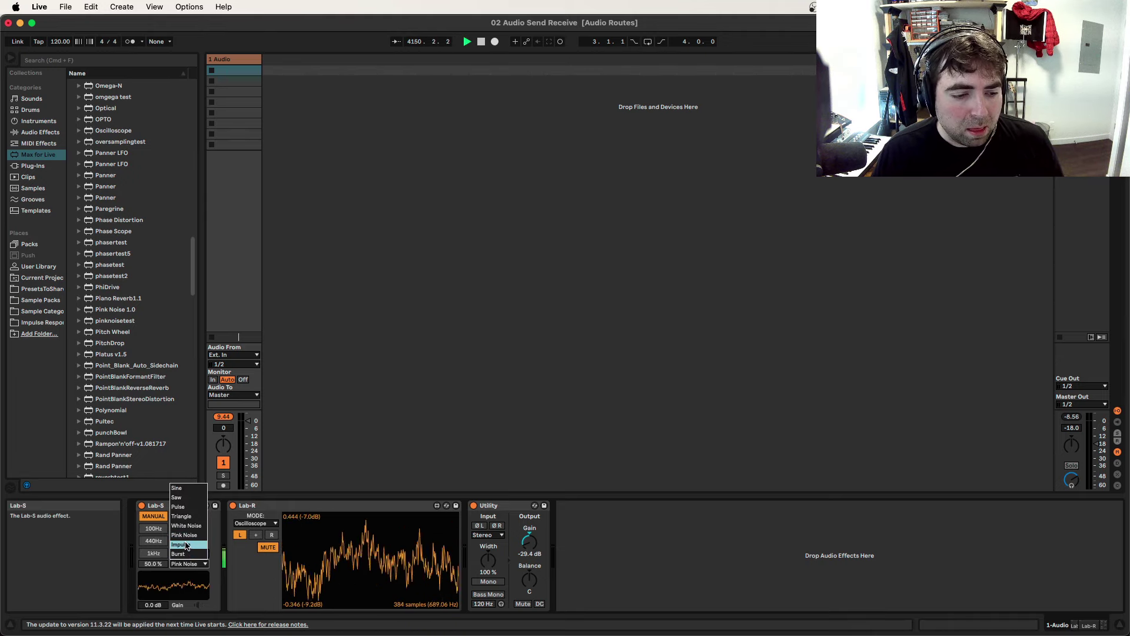
left_click(211, 580)
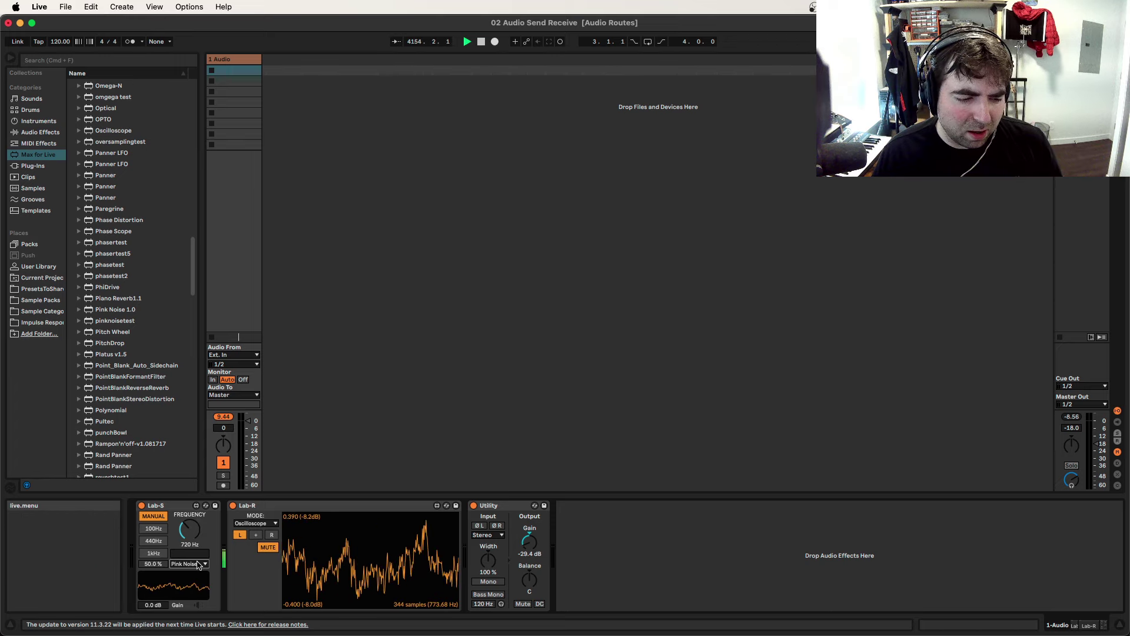
left_click(198, 564)
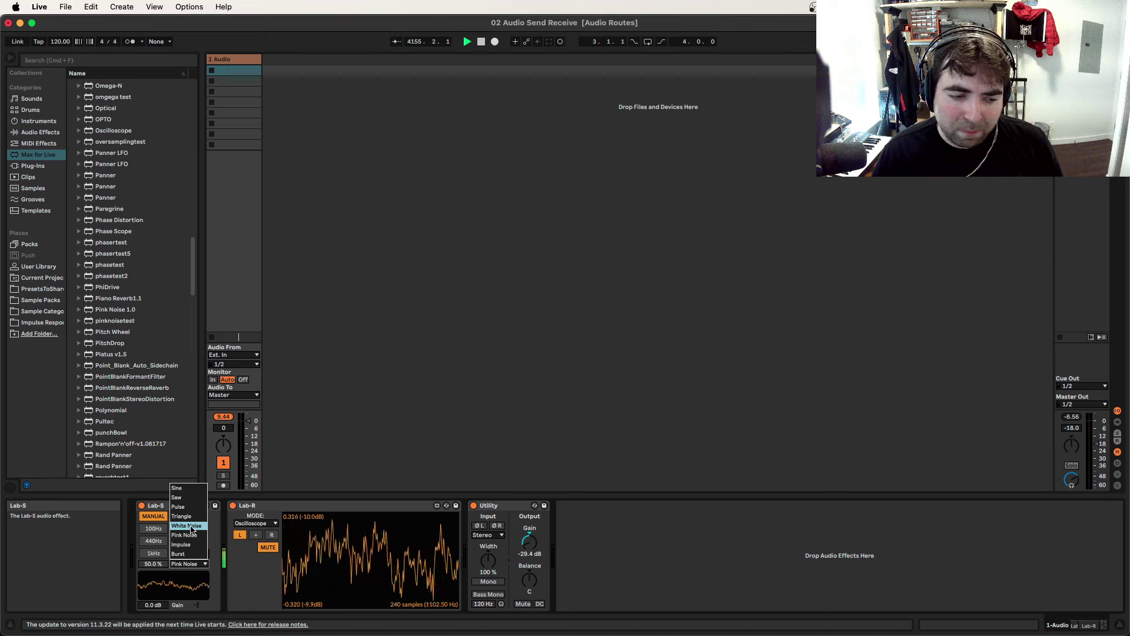
left_click(199, 554)
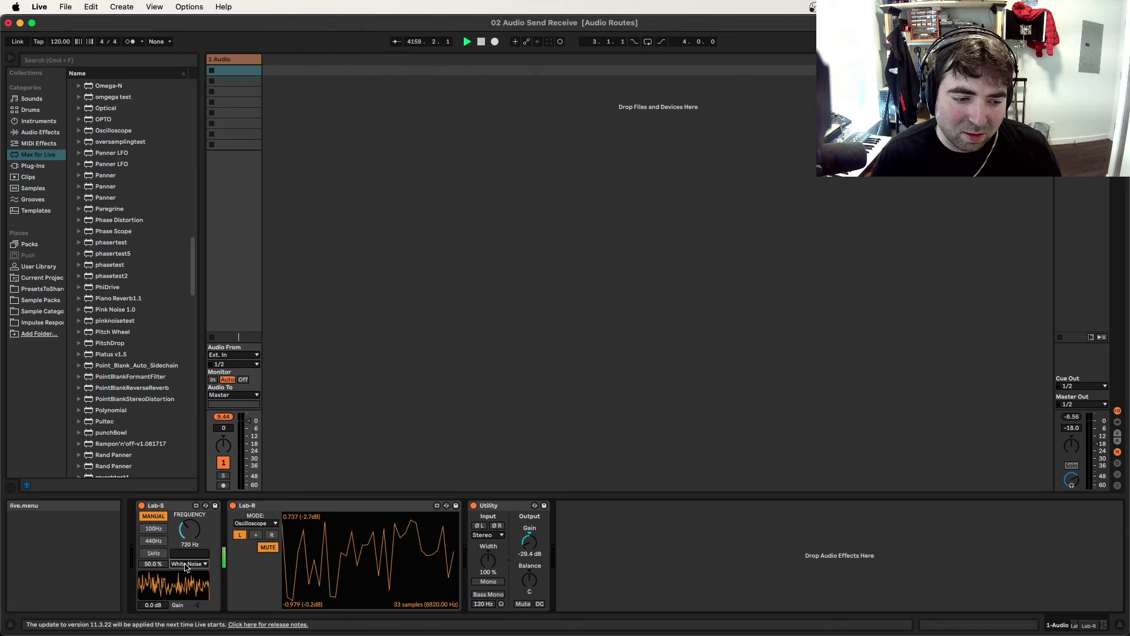
left_click(185, 564)
left_click(187, 488)
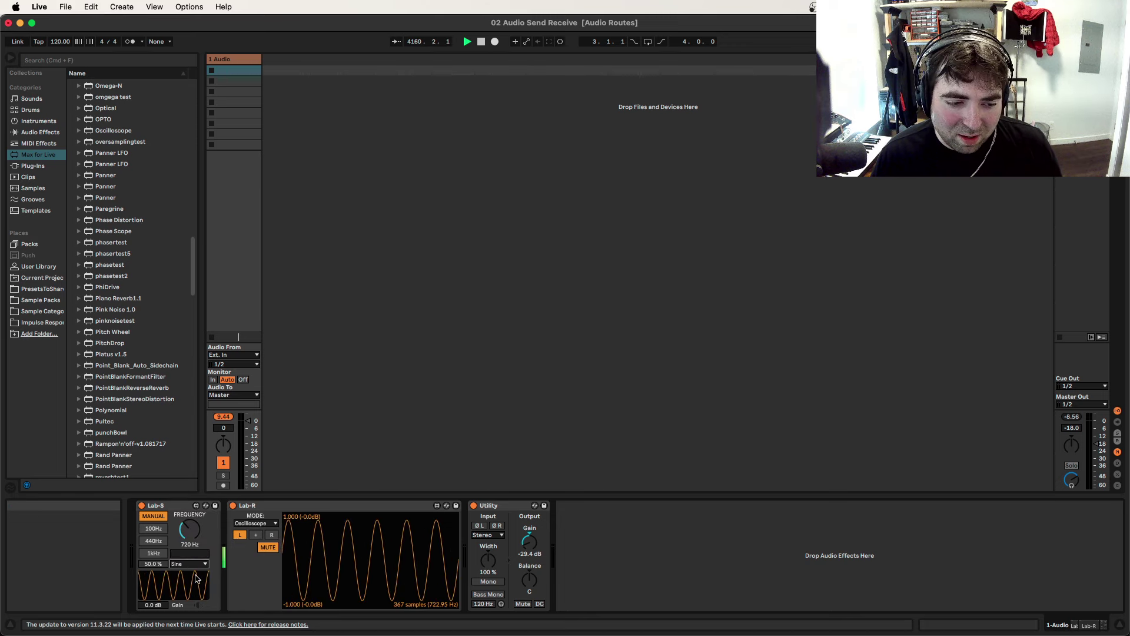
left_click(196, 564)
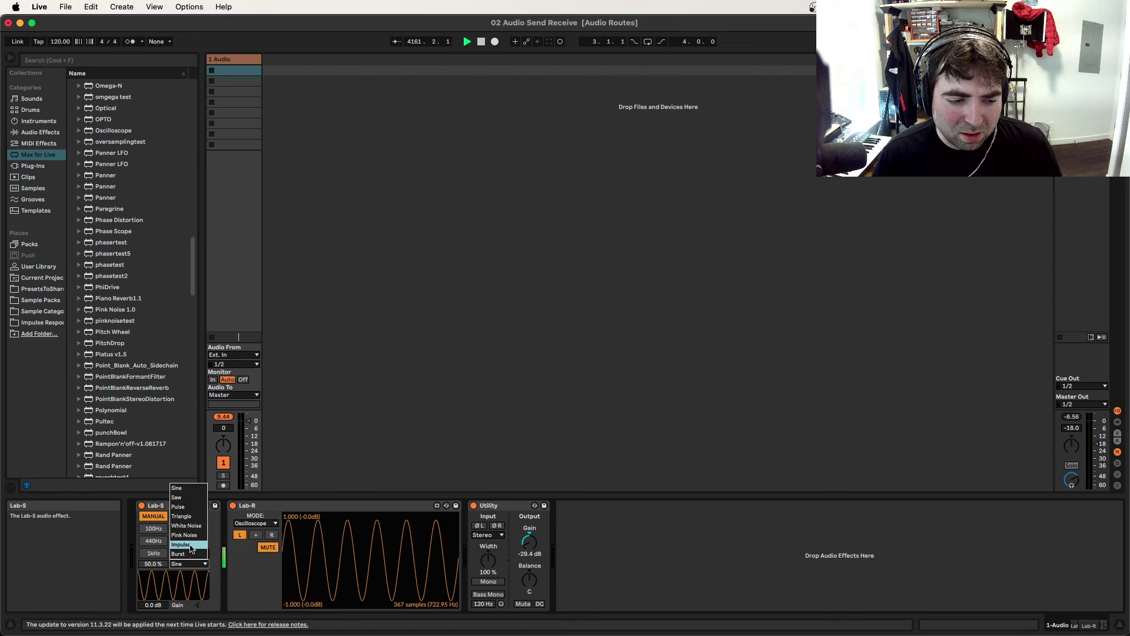
- Set Lab-S to Impulse, fire several single impulses, and toggle Auto-Trigger on then off
left_click(173, 562)
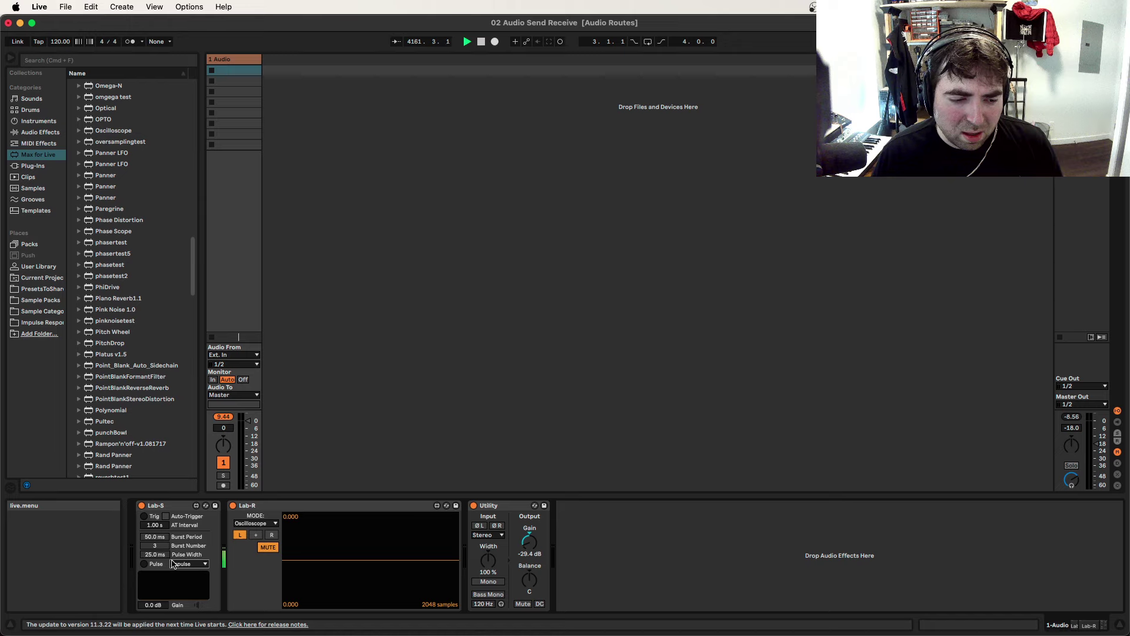
left_click(147, 518)
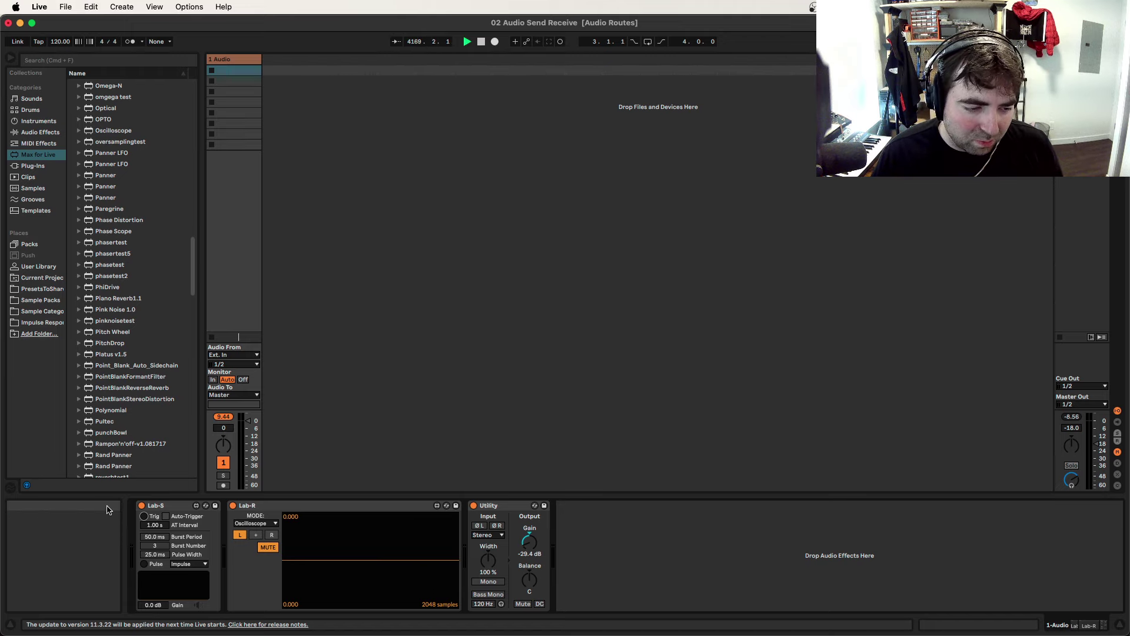
left_click(144, 516)
left_click(144, 517)
left_click(144, 516)
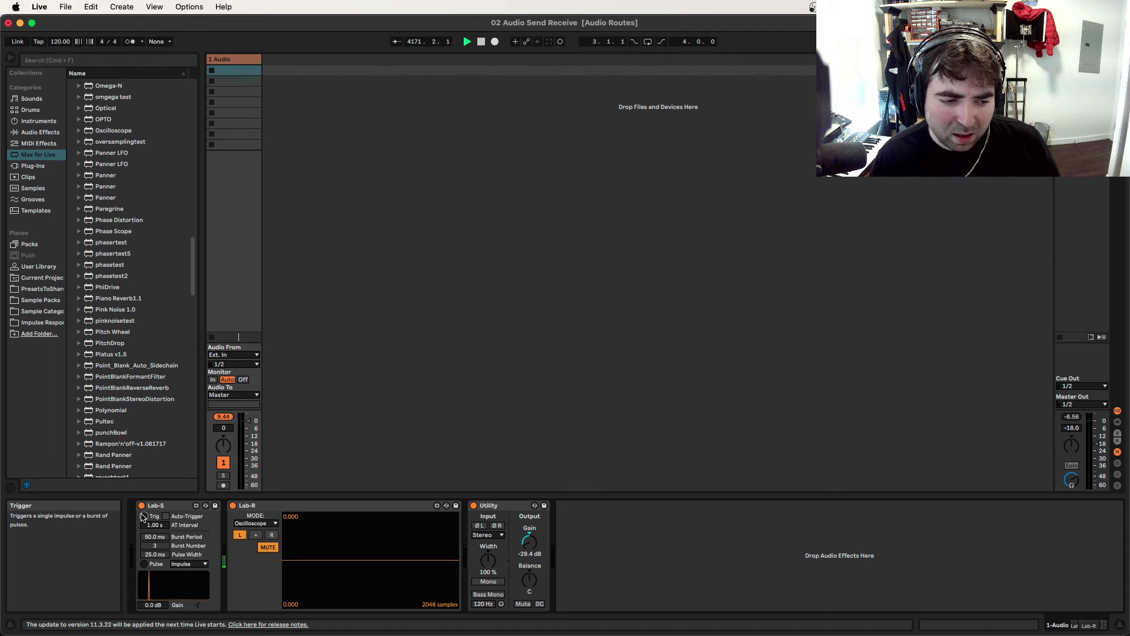
left_click(166, 517)
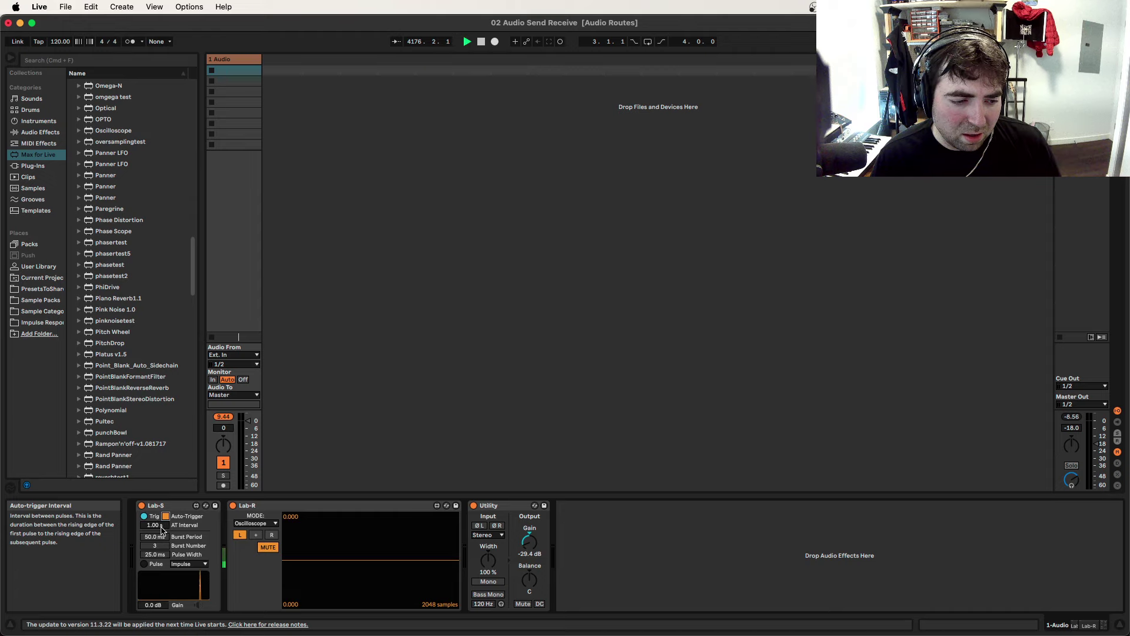
left_click(167, 517)
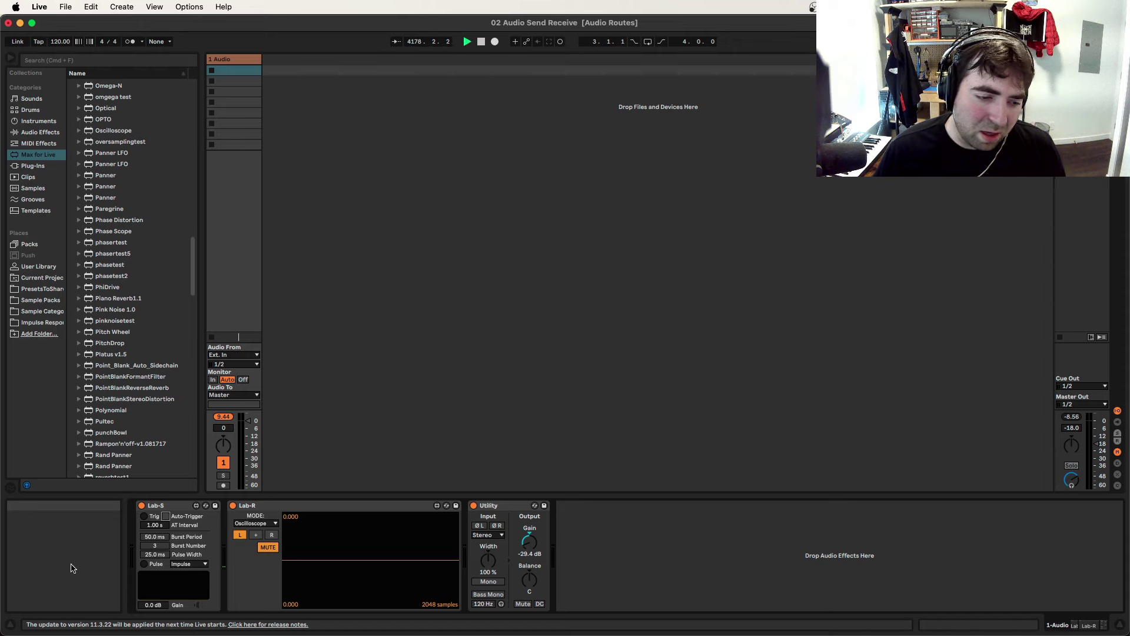
- Change the Lab-S waveform from Impulse to Burst
left_click(199, 565)
left_click(188, 565)
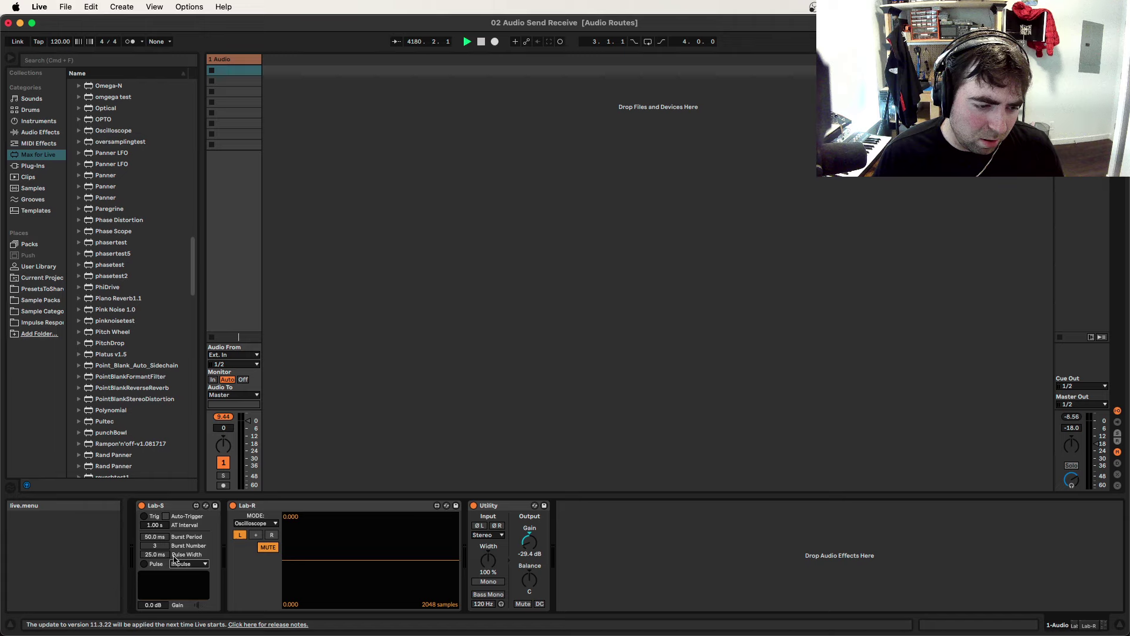
left_click(185, 563)
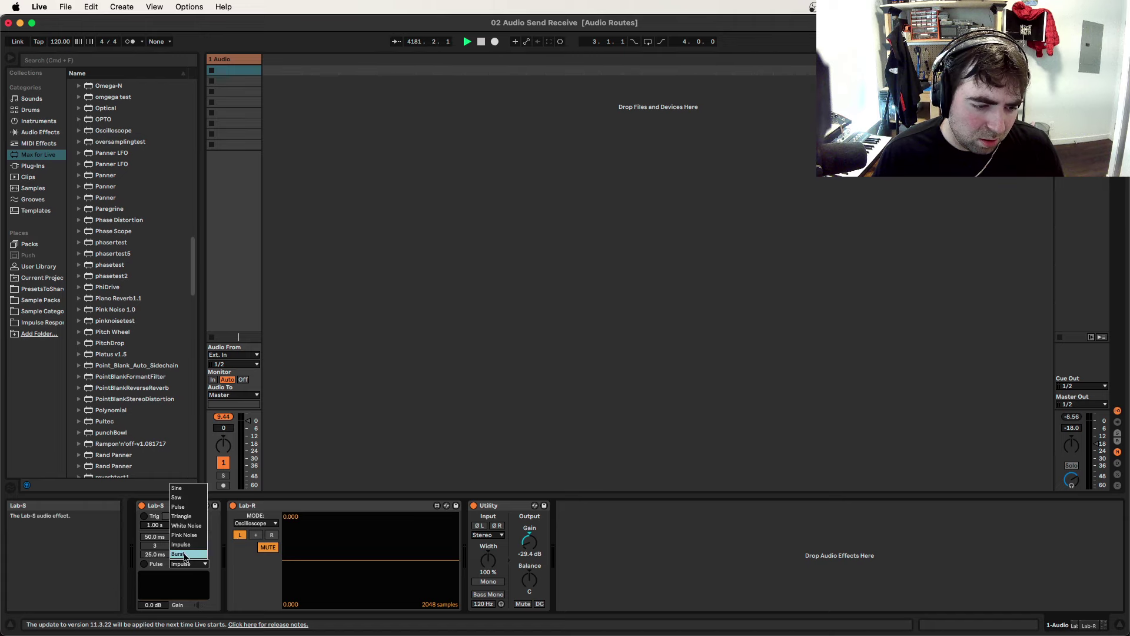
left_click(184, 555)
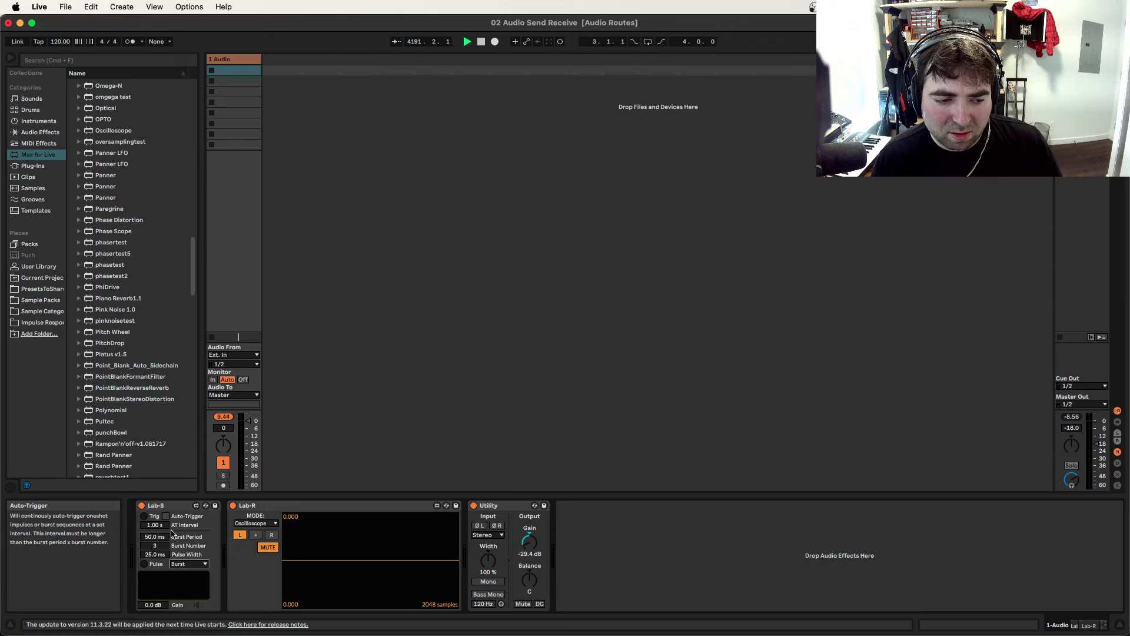
left_click(194, 566)
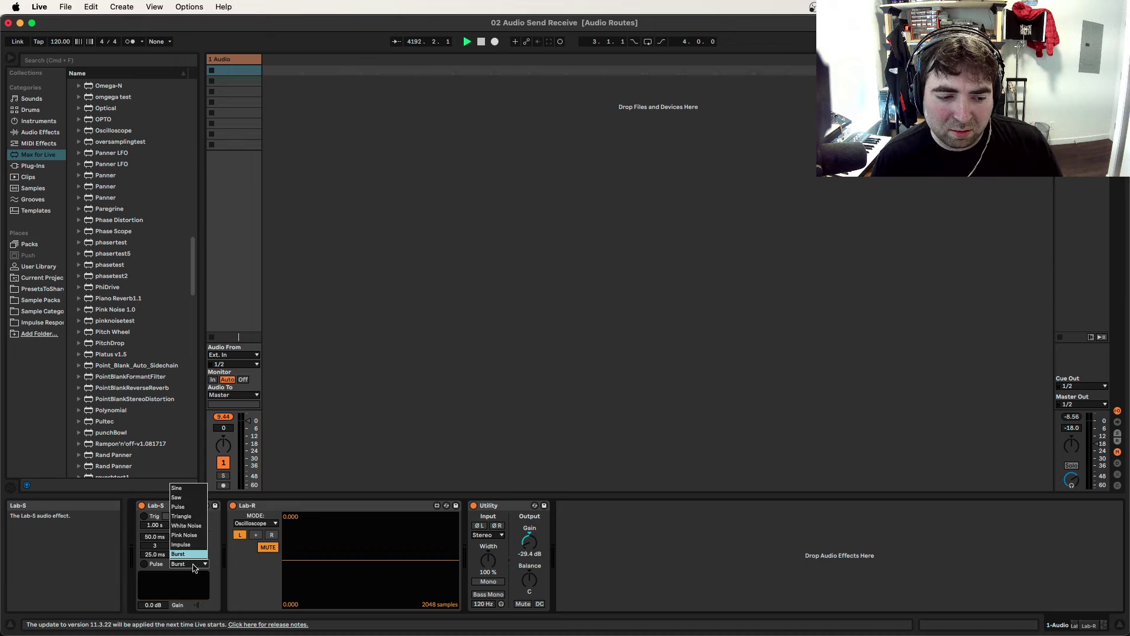
left_click(194, 568)
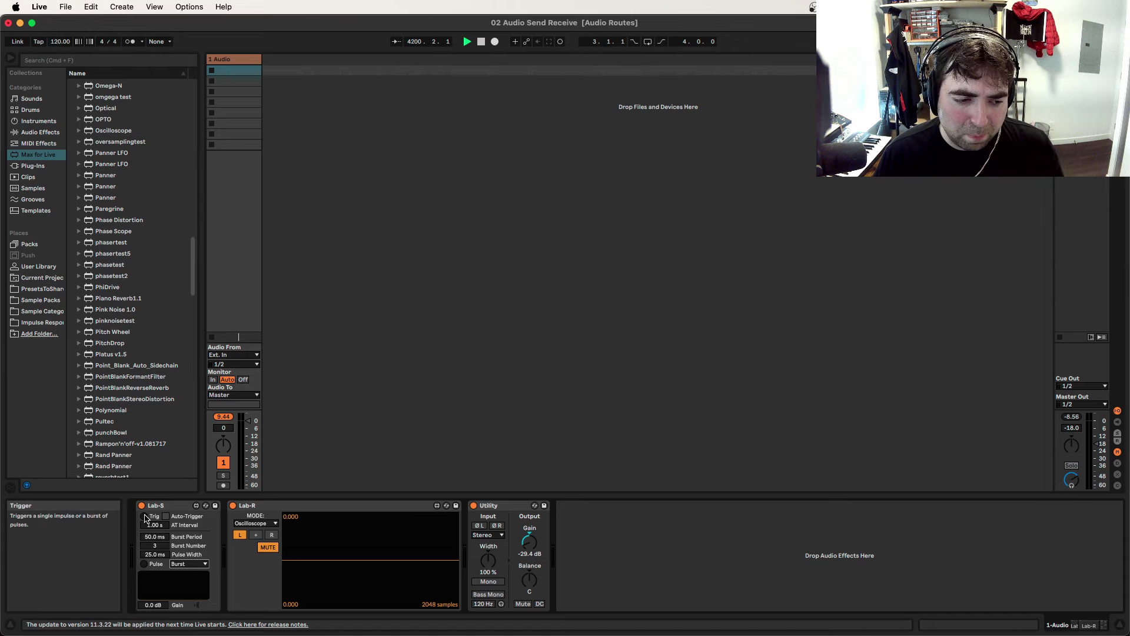
- Fire bursts while changing the pulse width to about 7.75 ms, then 17.8 ms
left_click(145, 517)
left_click(144, 519)
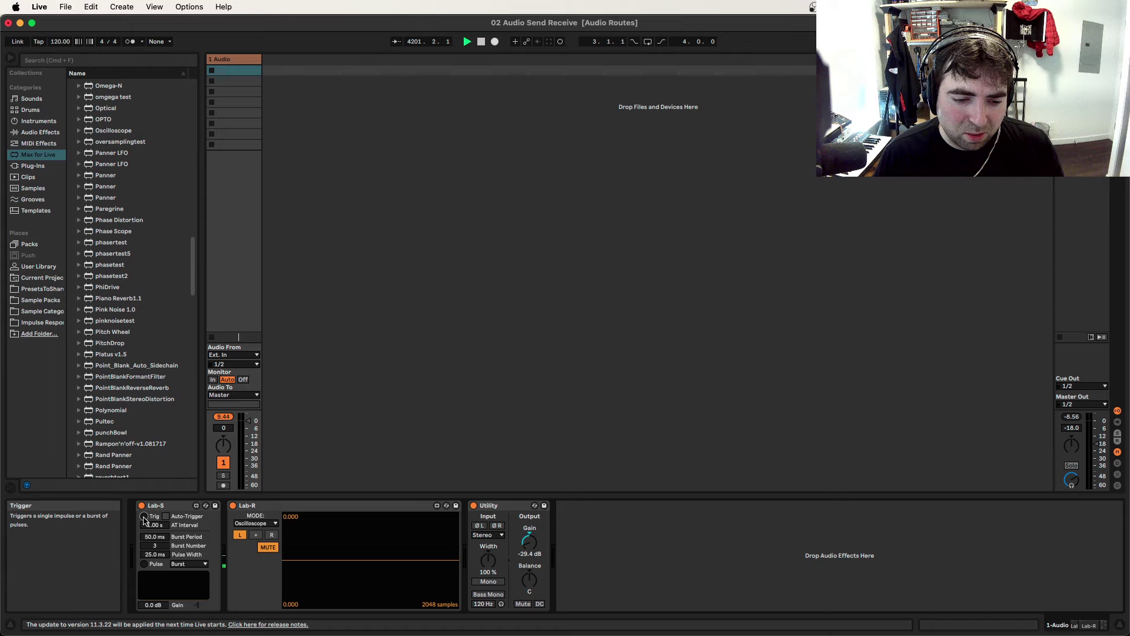
left_click(144, 520)
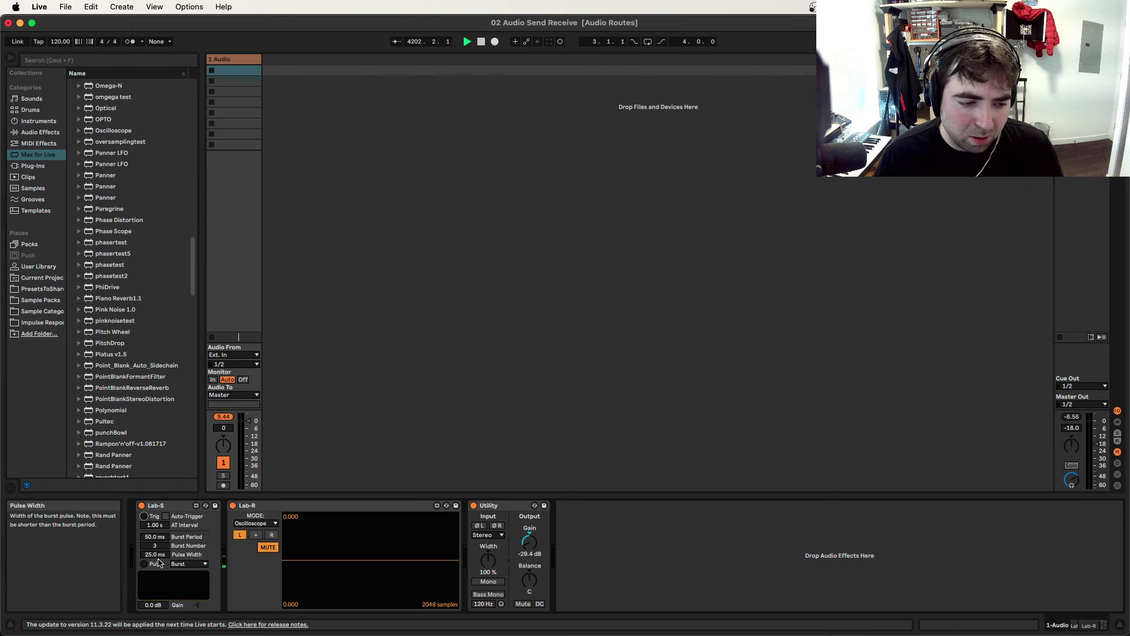
left_click_drag(159, 557, 159, 583)
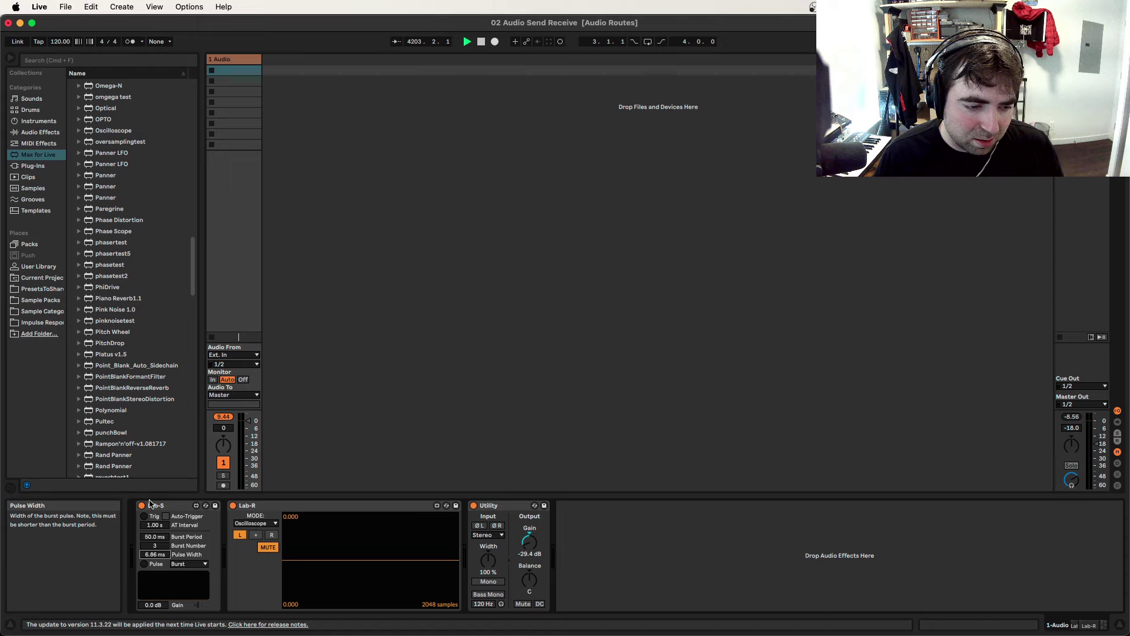
left_click(145, 516)
left_click_drag(155, 554, 154, 518)
left_click(146, 516)
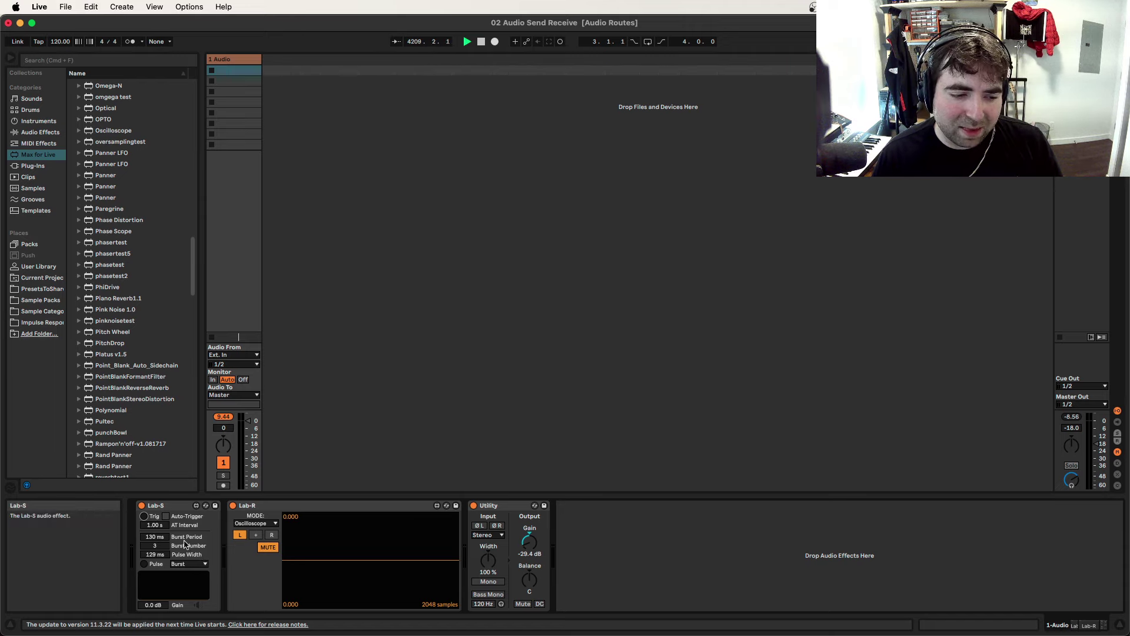
- Set Burst Period to 193 ms and Burst Number to 4, then fire a four-pulse burst
left_click(152, 537)
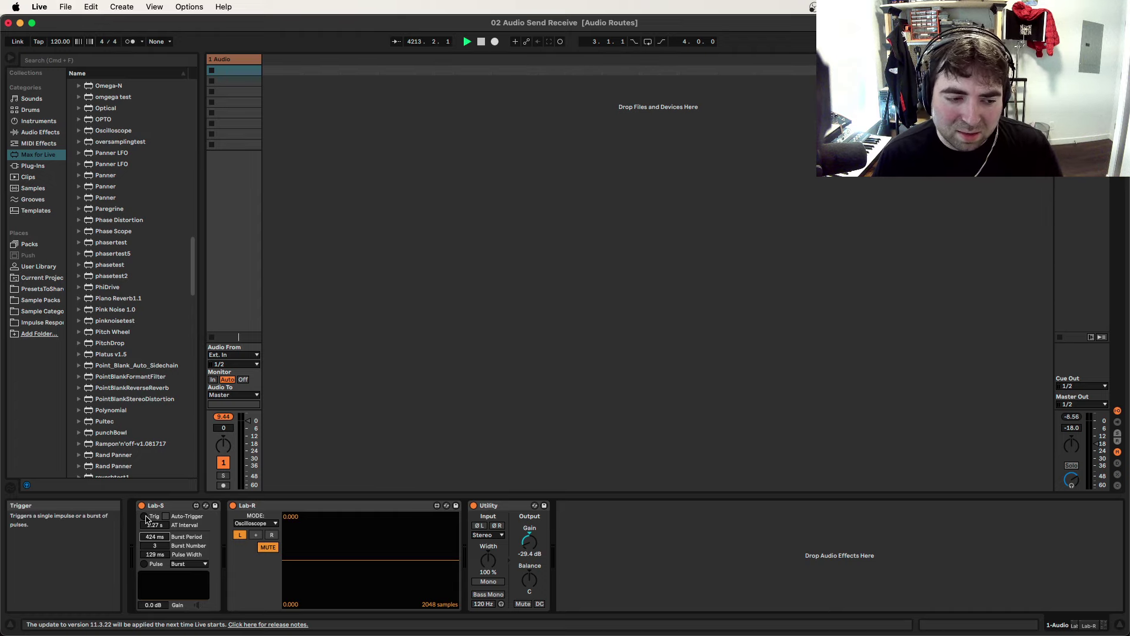
left_click(147, 517)
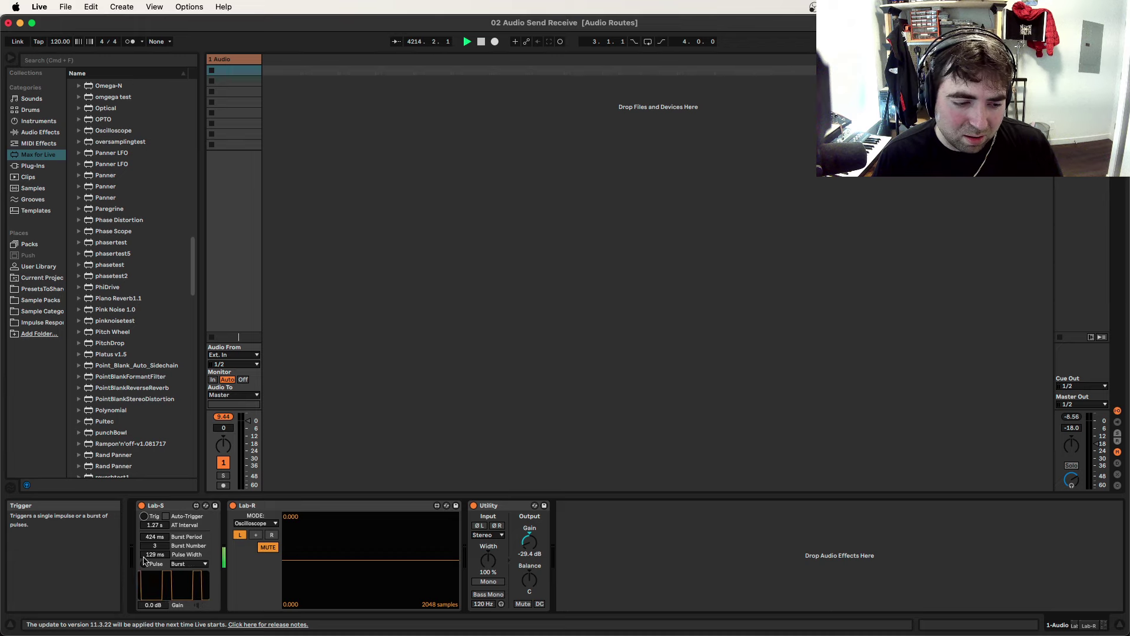
left_click(153, 537)
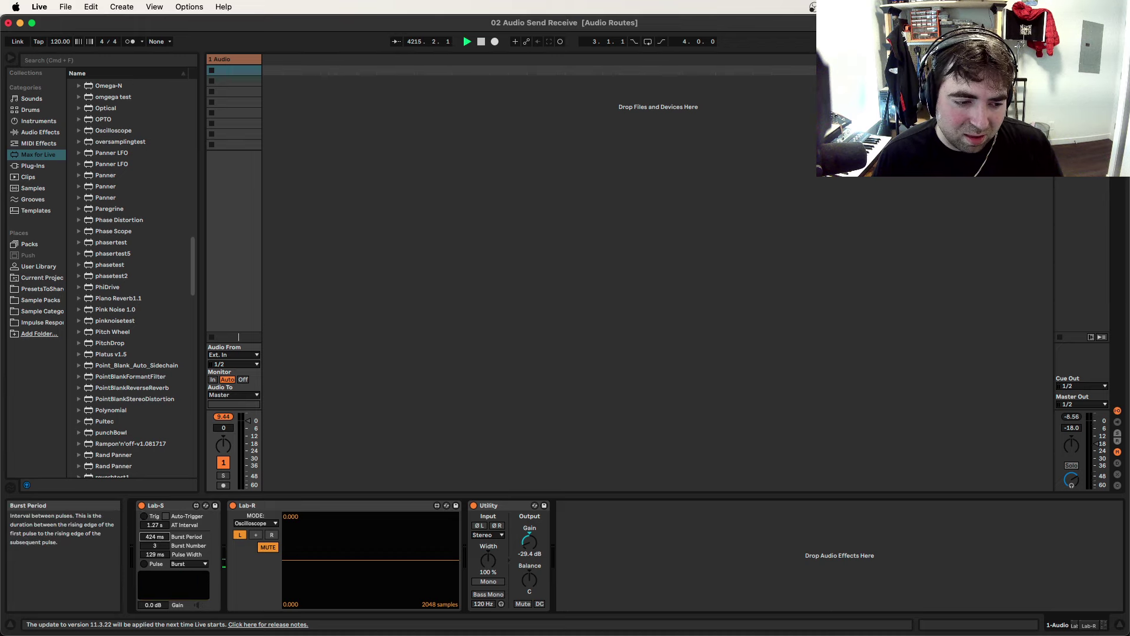
left_click(144, 516)
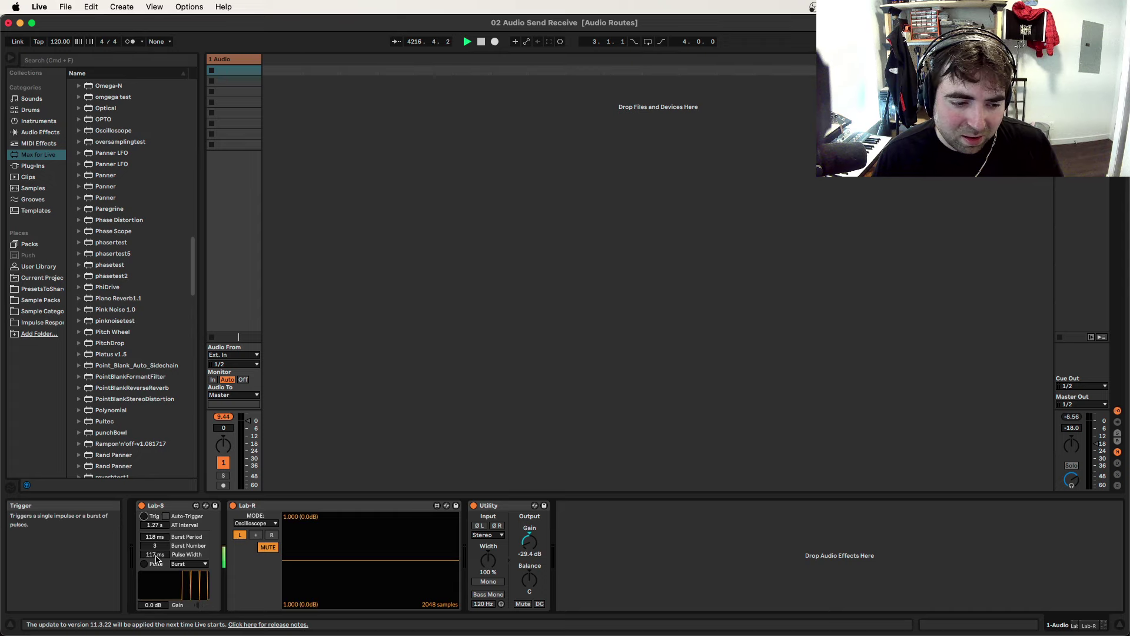
left_click(147, 516)
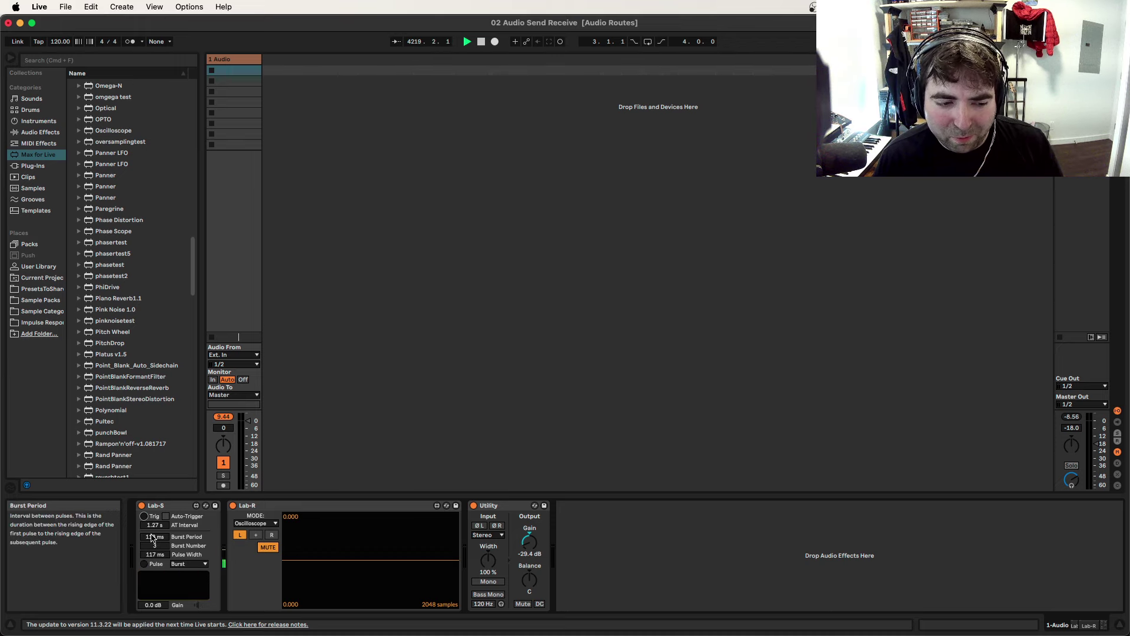
left_click_drag(154, 536, 155, 529)
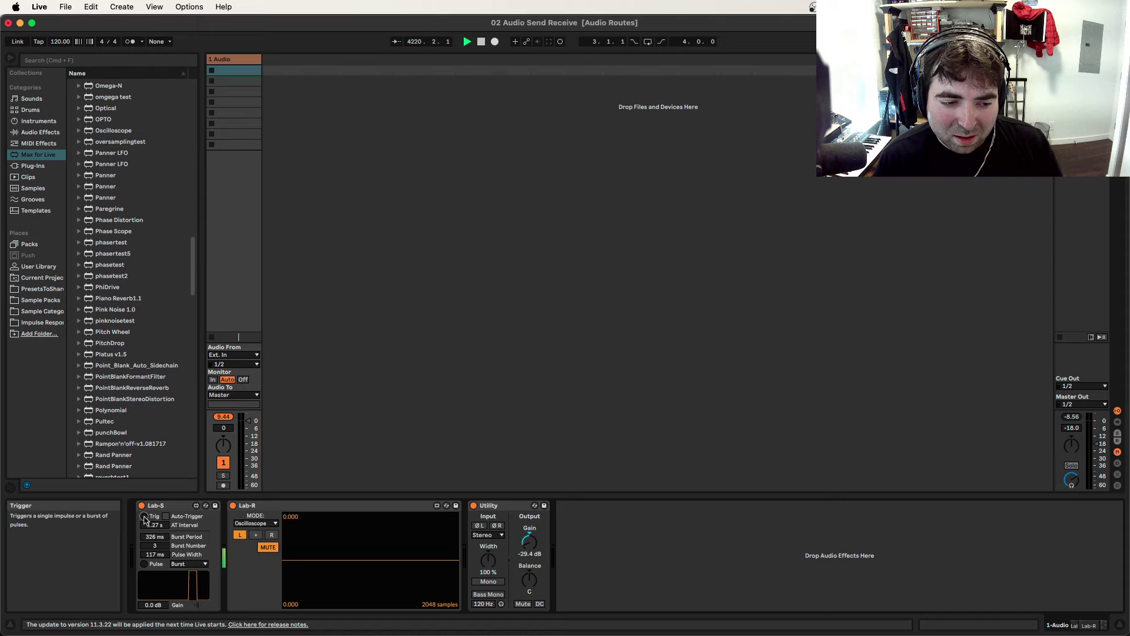
left_click(155, 546)
left_click(147, 517)
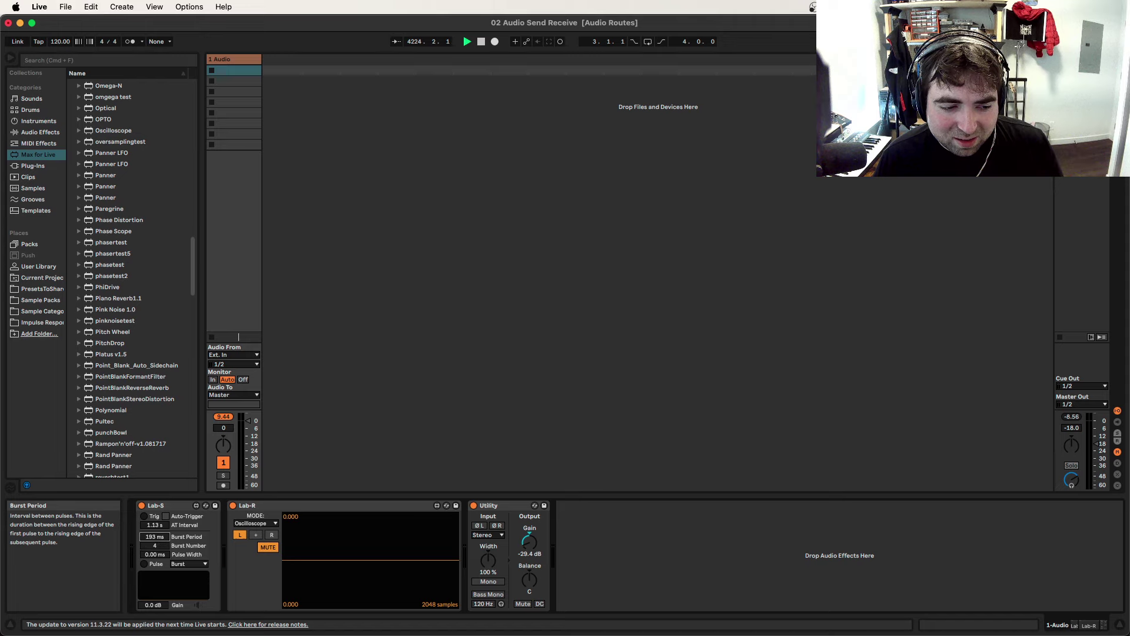
- Reselect Burst after trying Impulse, set 3 pulses per burst, fire once, then enable Auto-Trigger
left_click(188, 564)
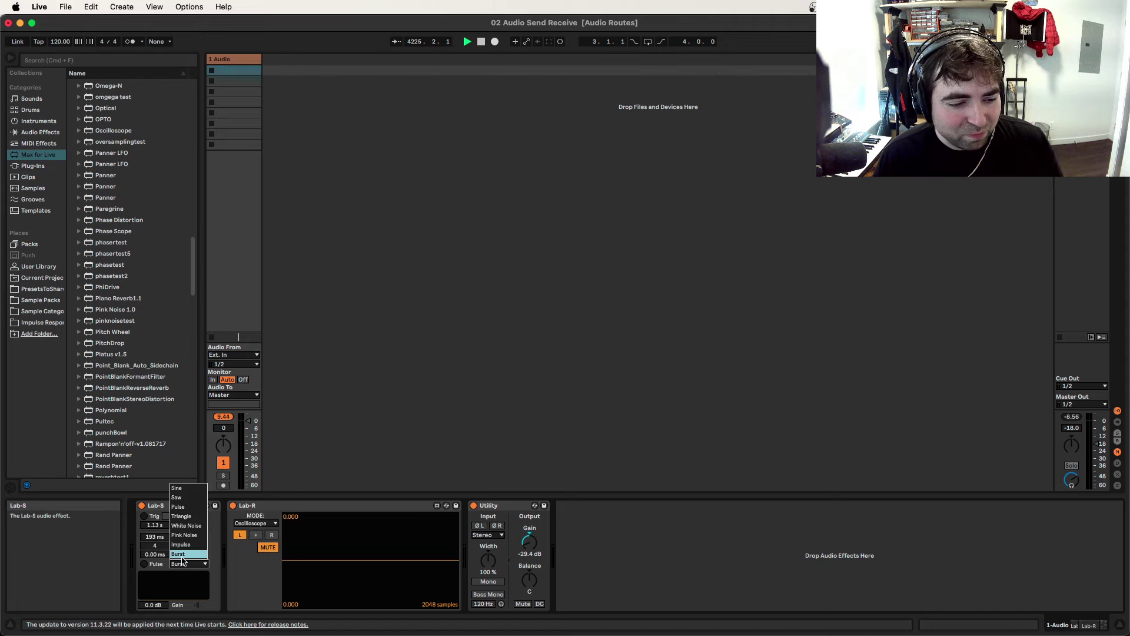
left_click(190, 546)
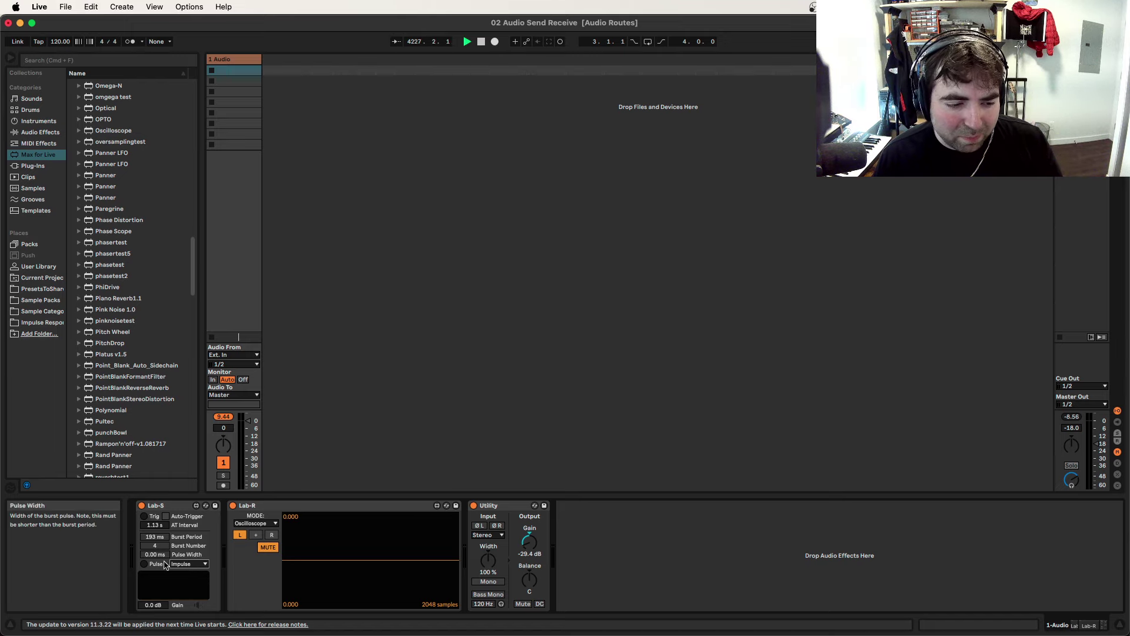
left_click(184, 563)
left_click(187, 572)
left_click_drag(156, 547, 152, 544)
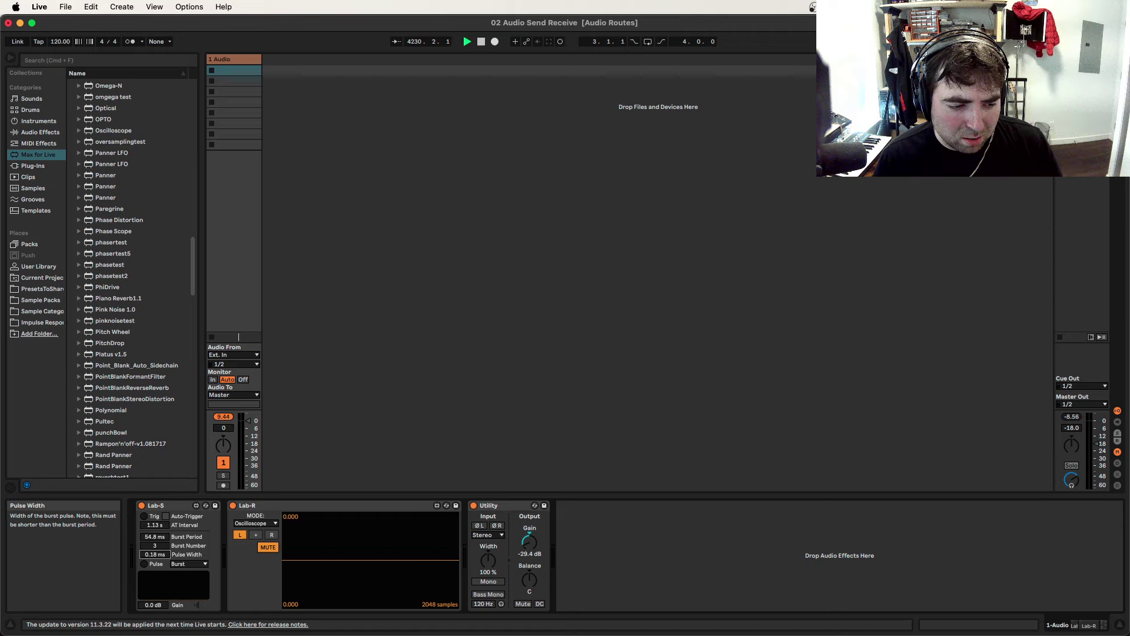
left_click(144, 516)
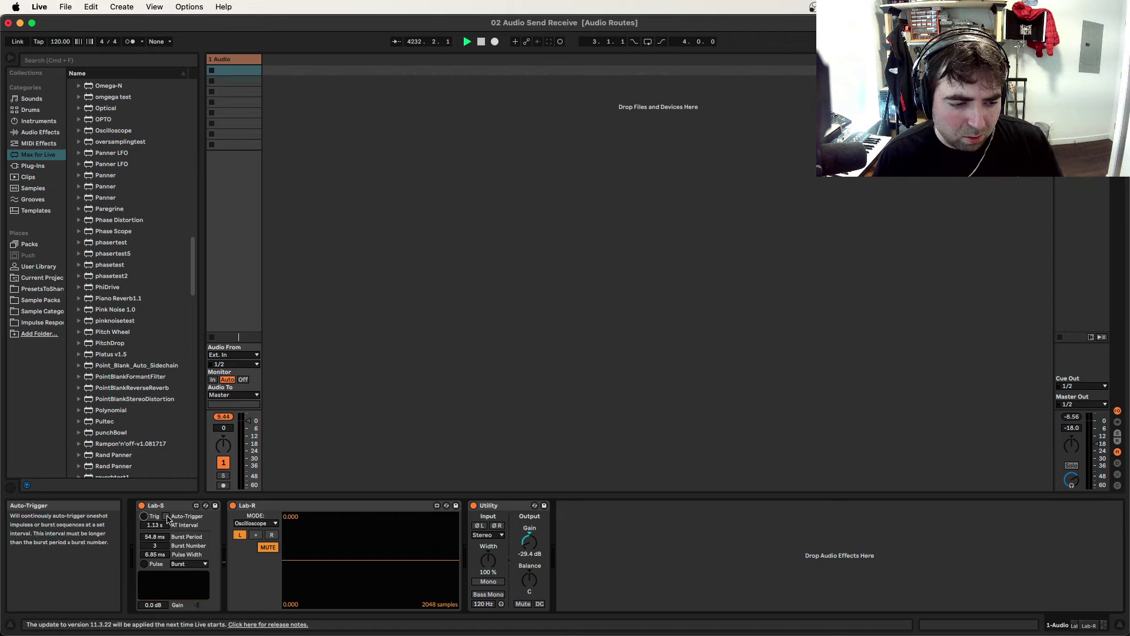
left_click(166, 517)
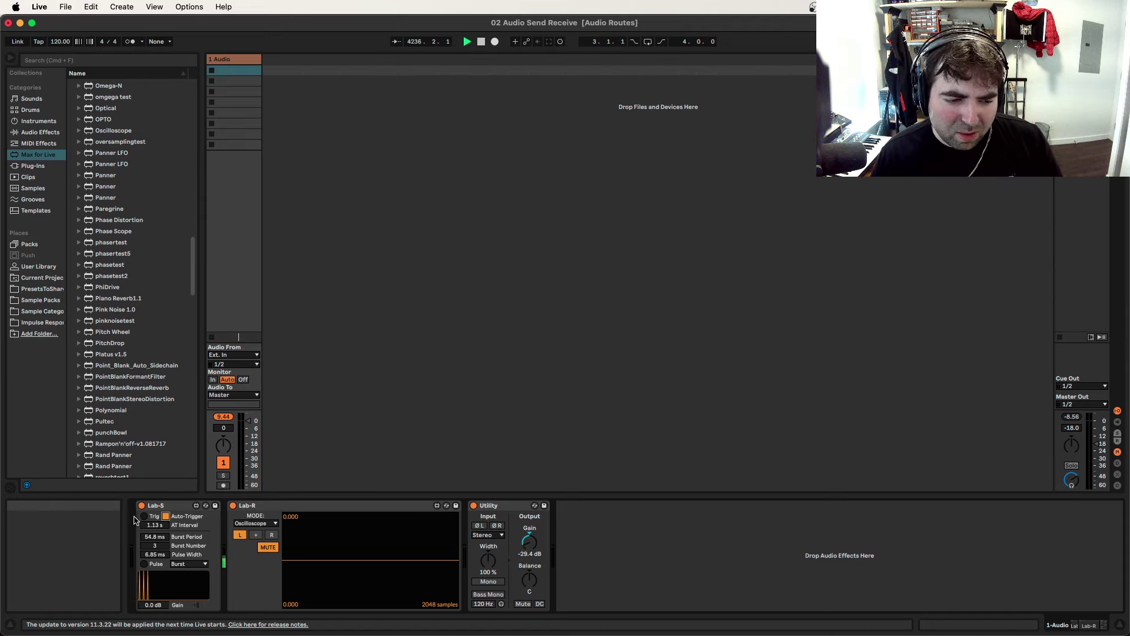
- Turn off Auto-Trigger, switch Lab-S via Sine to Pulse, and change its duty cycle
left_click(167, 517)
left_click(179, 564)
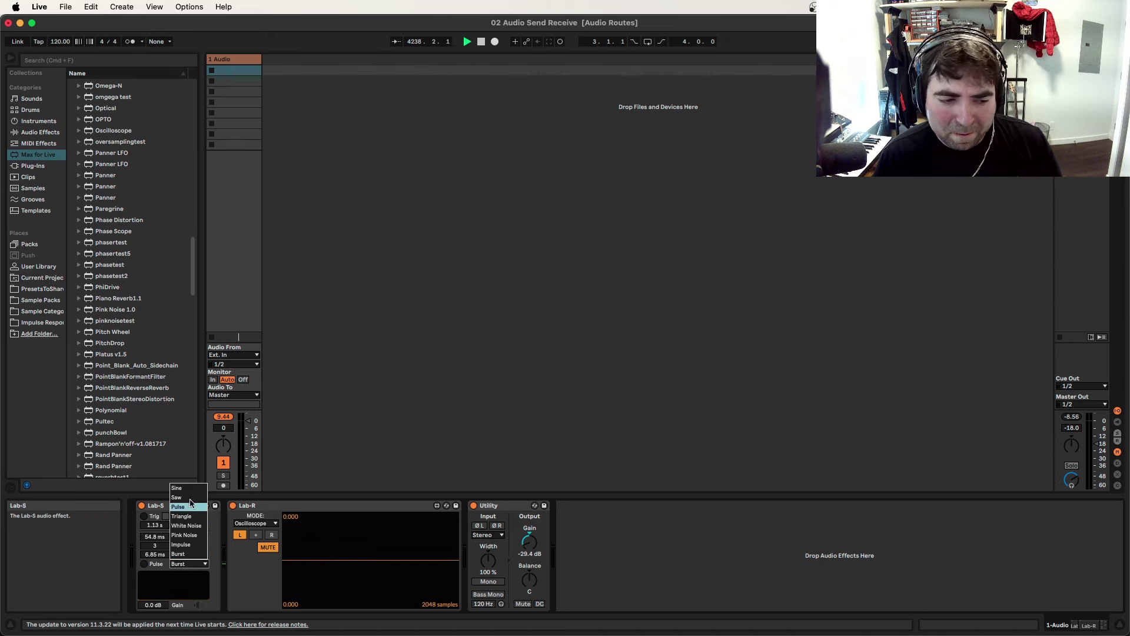
left_click(176, 488)
left_click(188, 564)
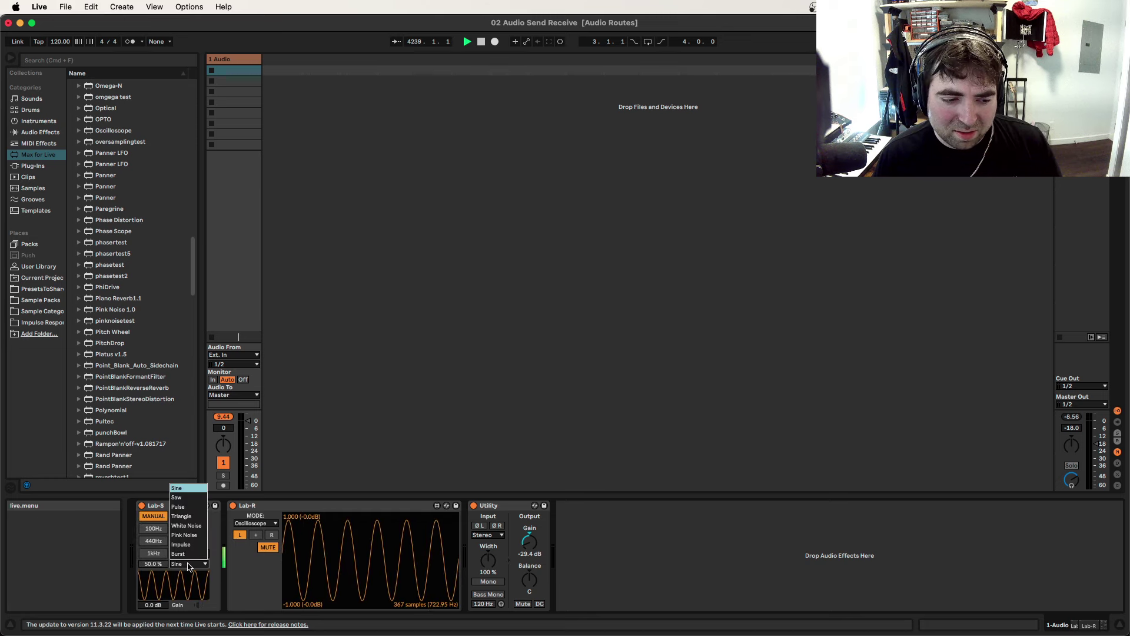
left_click(178, 507)
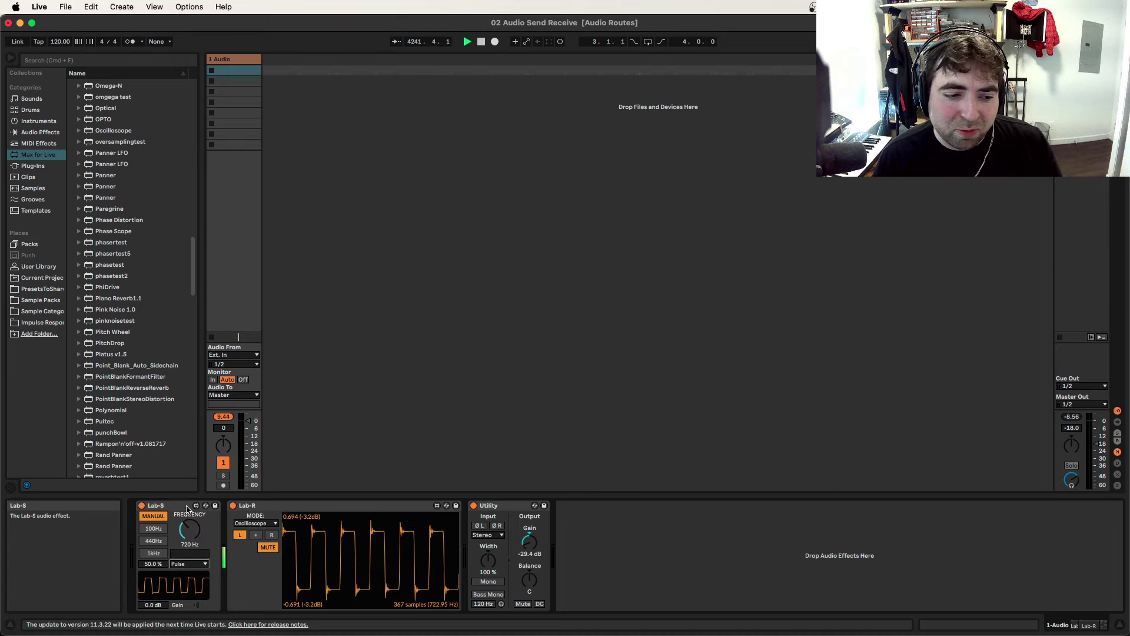
left_click(177, 563)
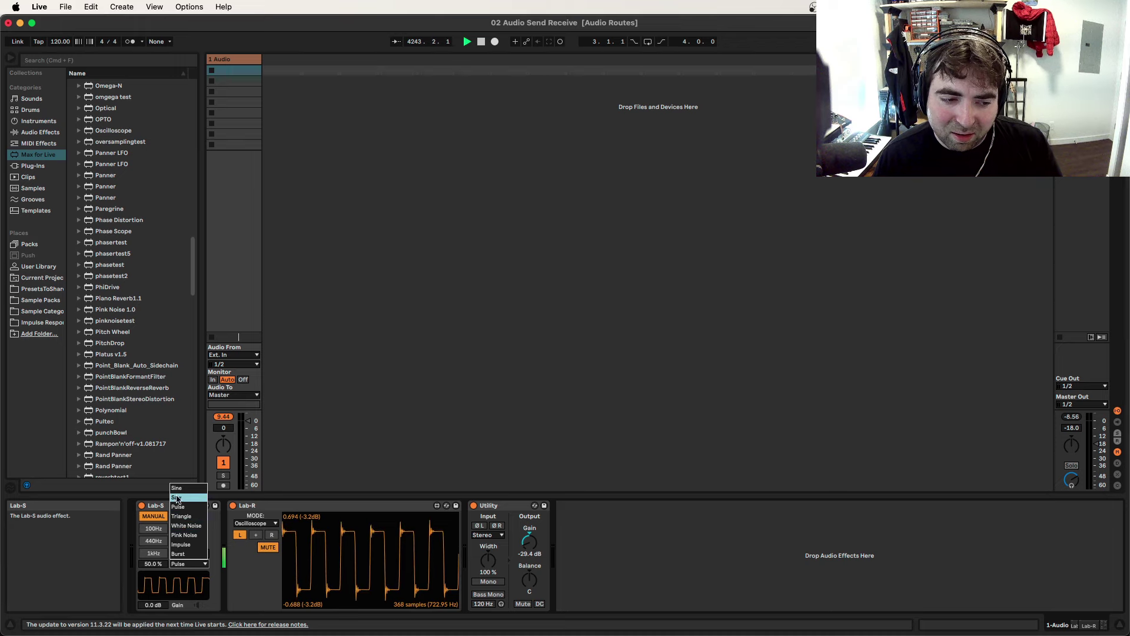
left_click(207, 605)
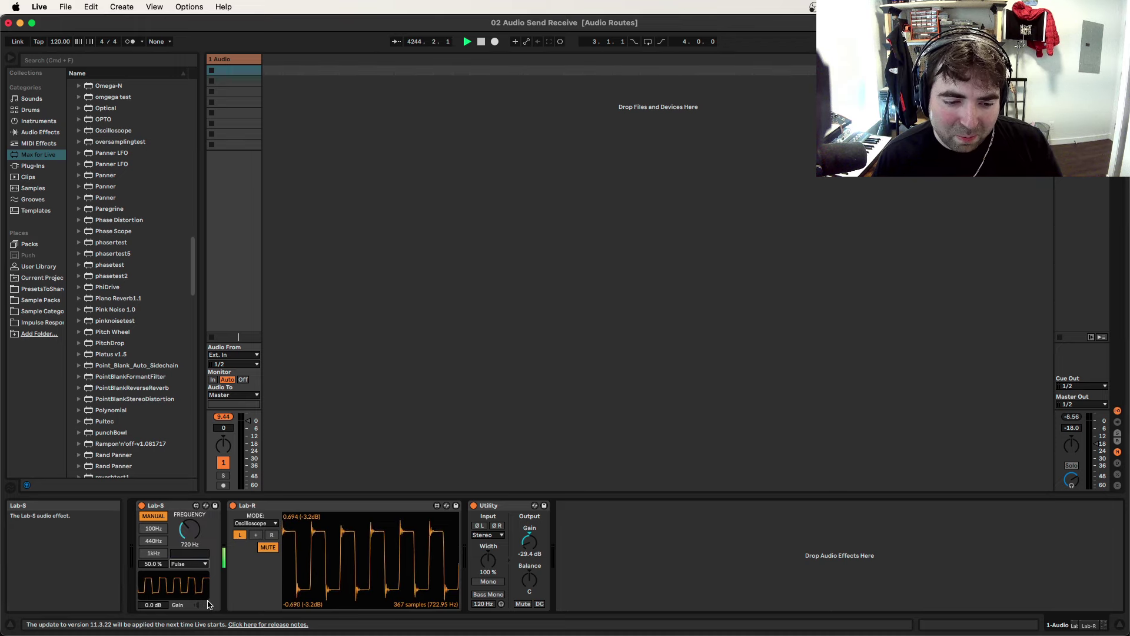
left_click(165, 566)
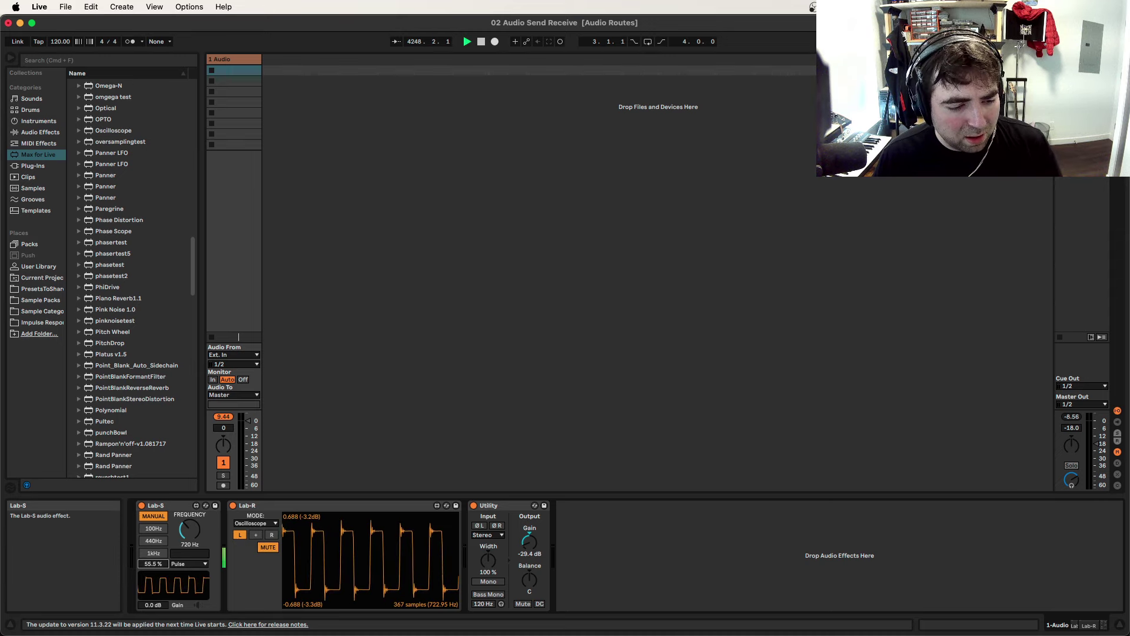
left_click_drag(165, 566, 166, 550)
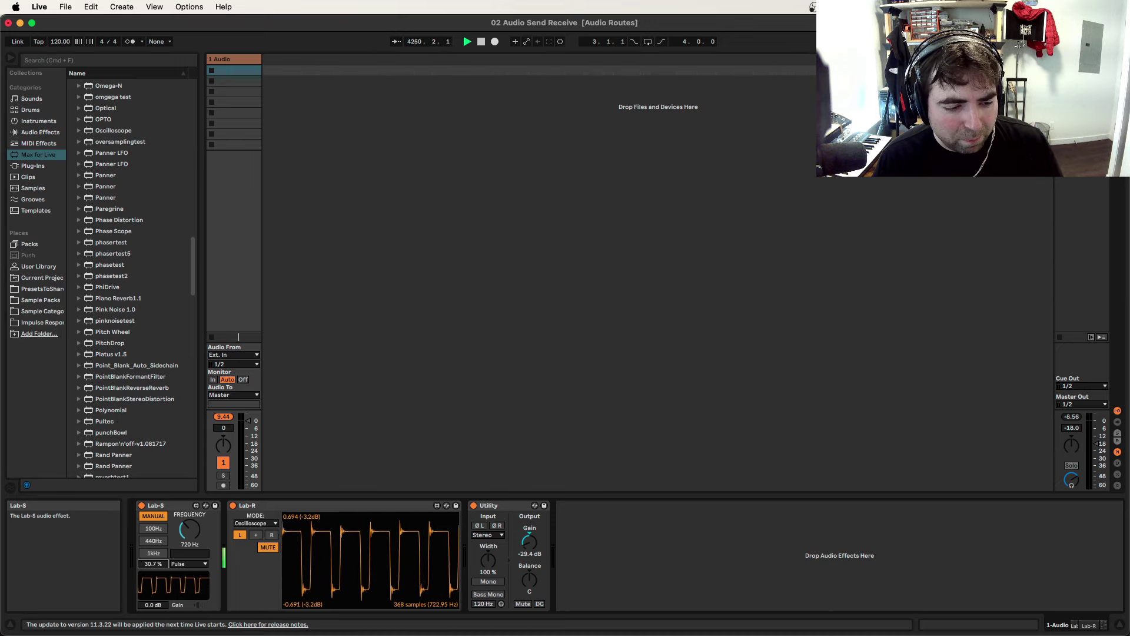
- Switch to Triangle, return the duty cycle to 50.0 %, and set the frequency to 127 Hz
left_click(188, 563)
left_click(185, 520)
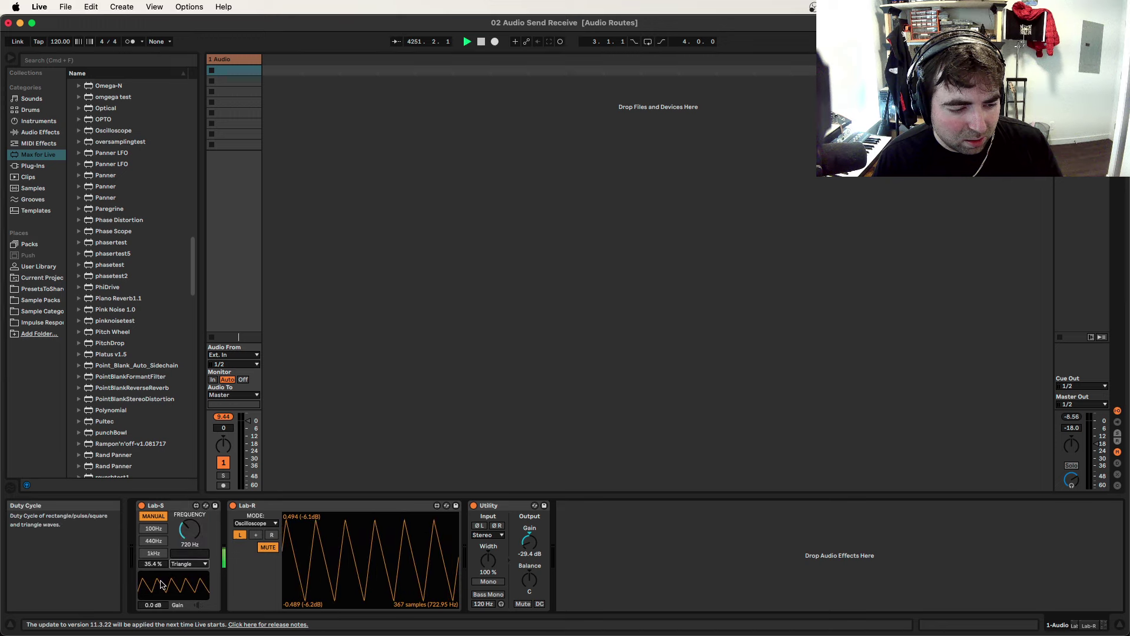
left_click_drag(153, 563, 153, 569)
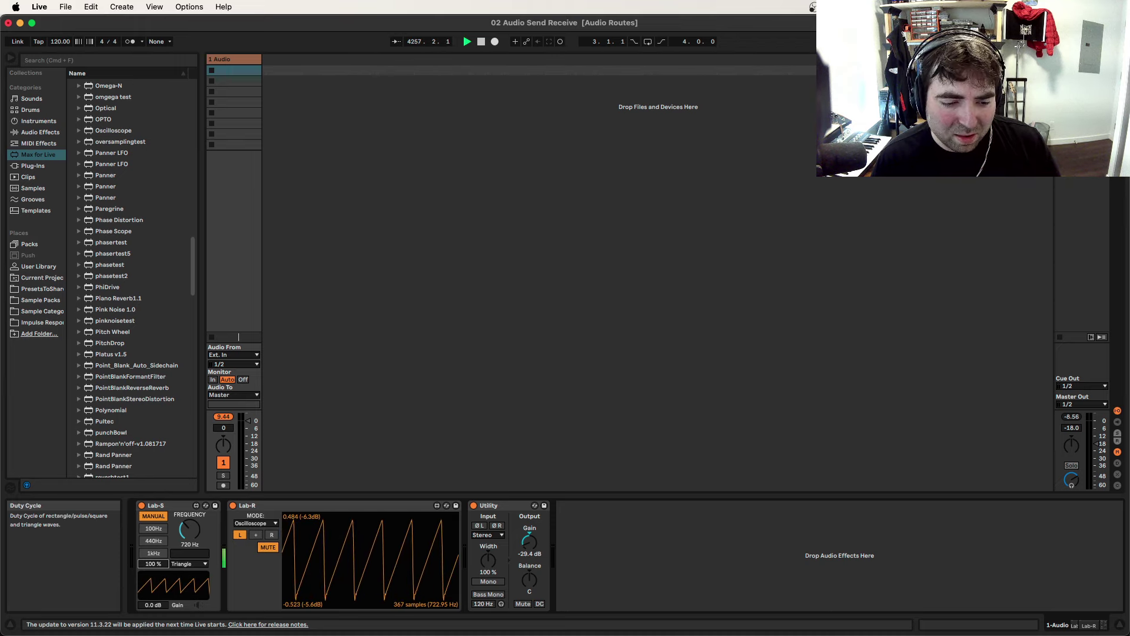
left_click_drag(154, 563, 158, 566)
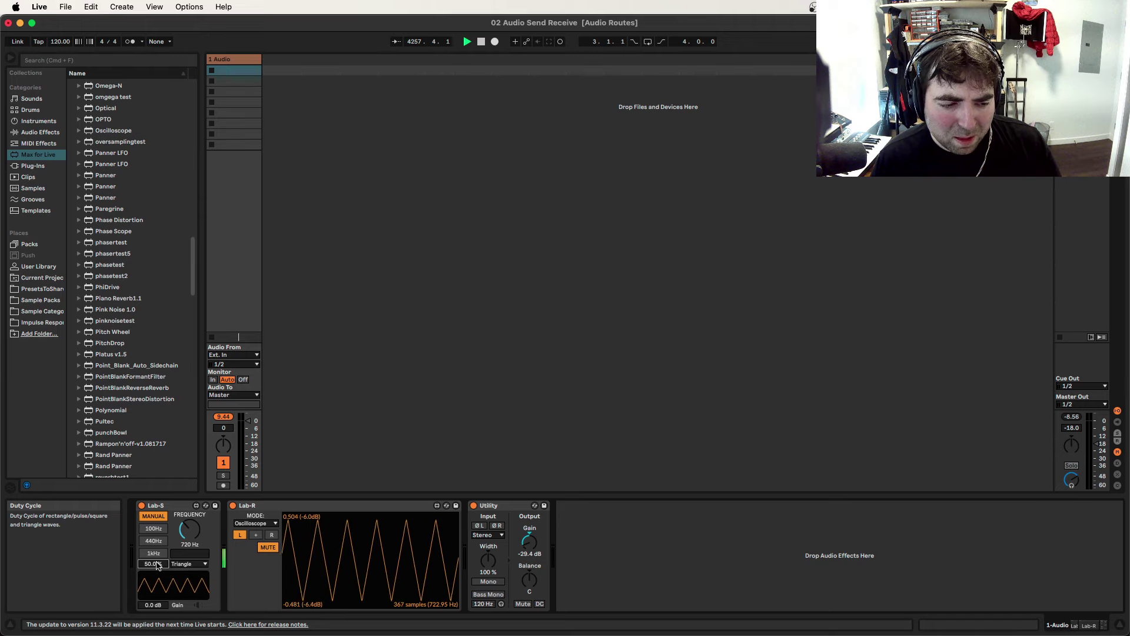
left_click(198, 566)
left_click(198, 566)
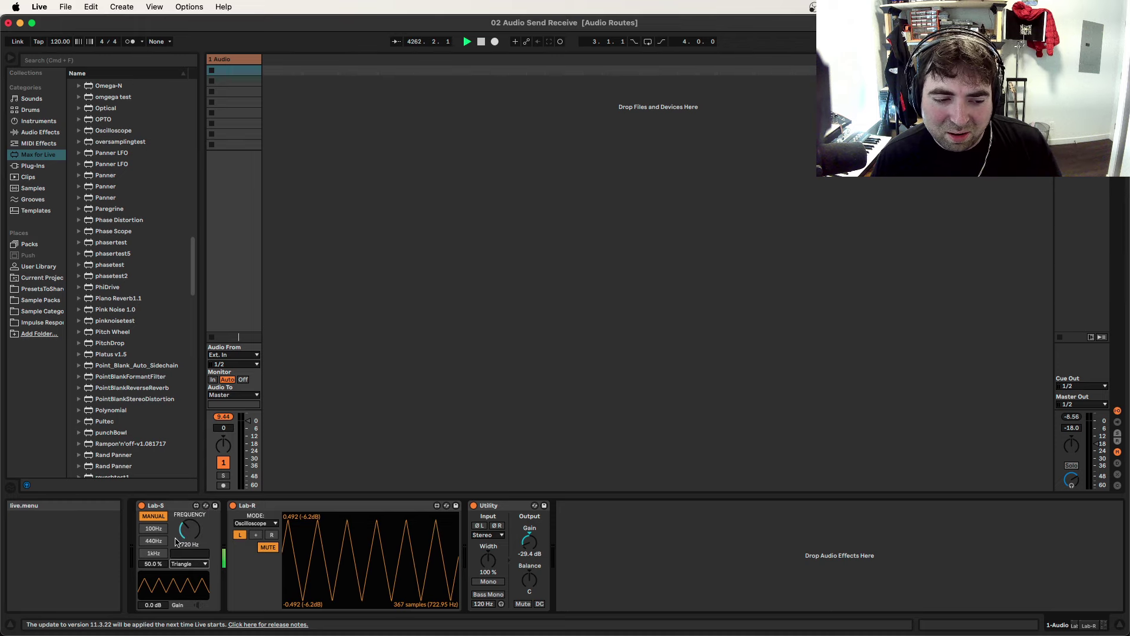
mouse_move(189, 530)
left_mouse_down()
mouse_move(189, 518)
mouse_move(189, 539)
left_mouse_up()
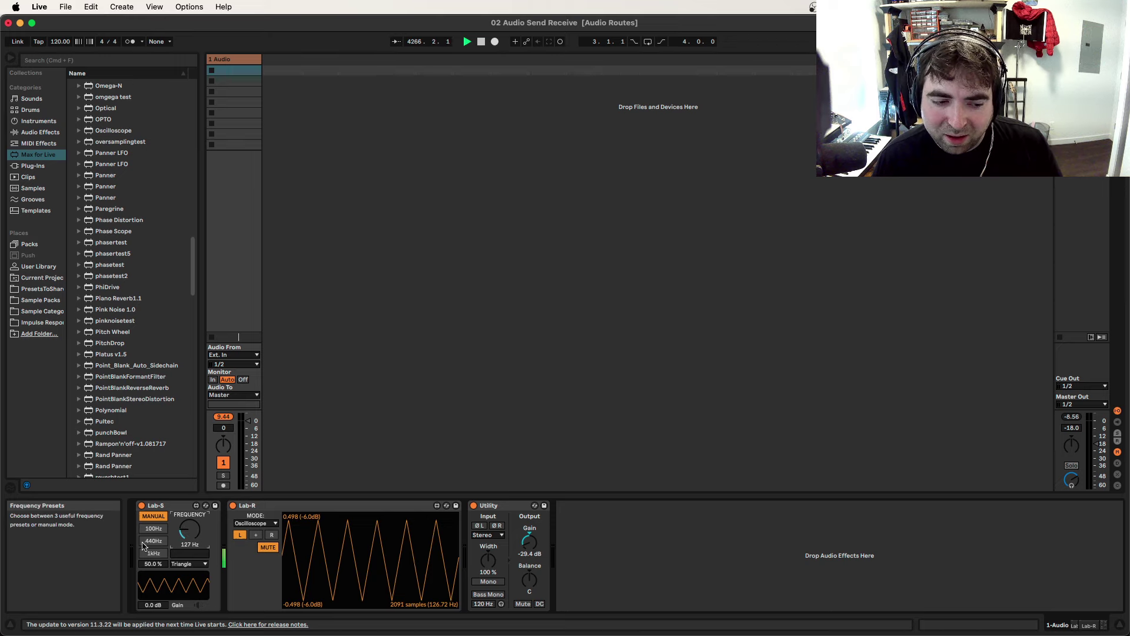
- Try 254 Hz, 715 Hz and the 100Hz/440Hz/1kHz presets, then set the triangle to 848 Hz
mouse_move(189, 530)
left_mouse_down()
mouse_move(185, 513)
mouse_move(190, 533)
left_mouse_up()
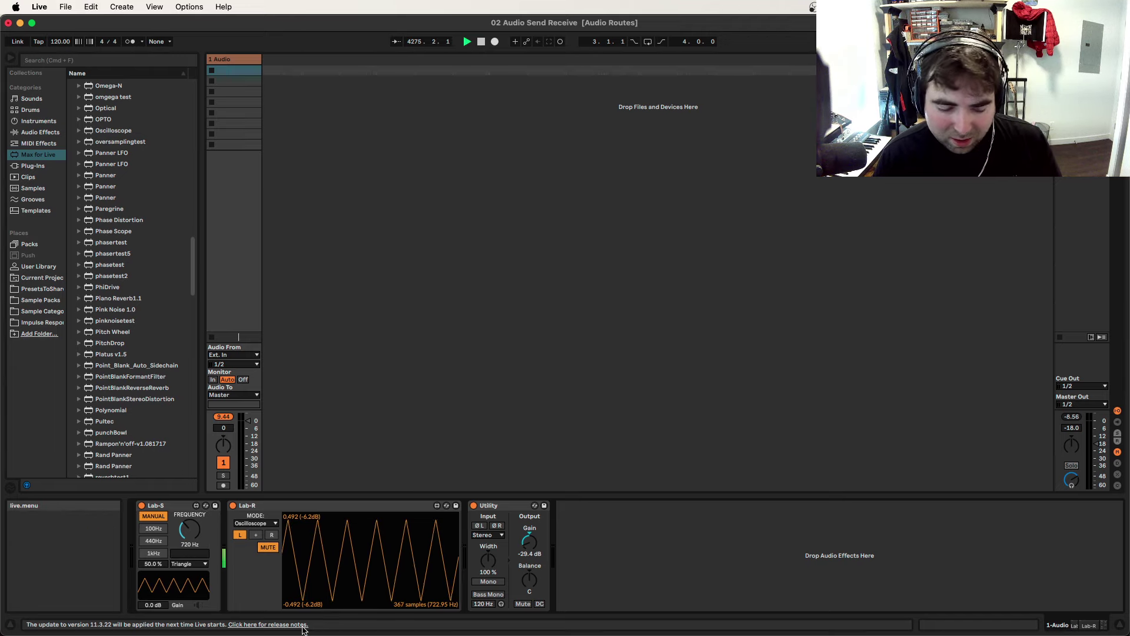
key("Return")
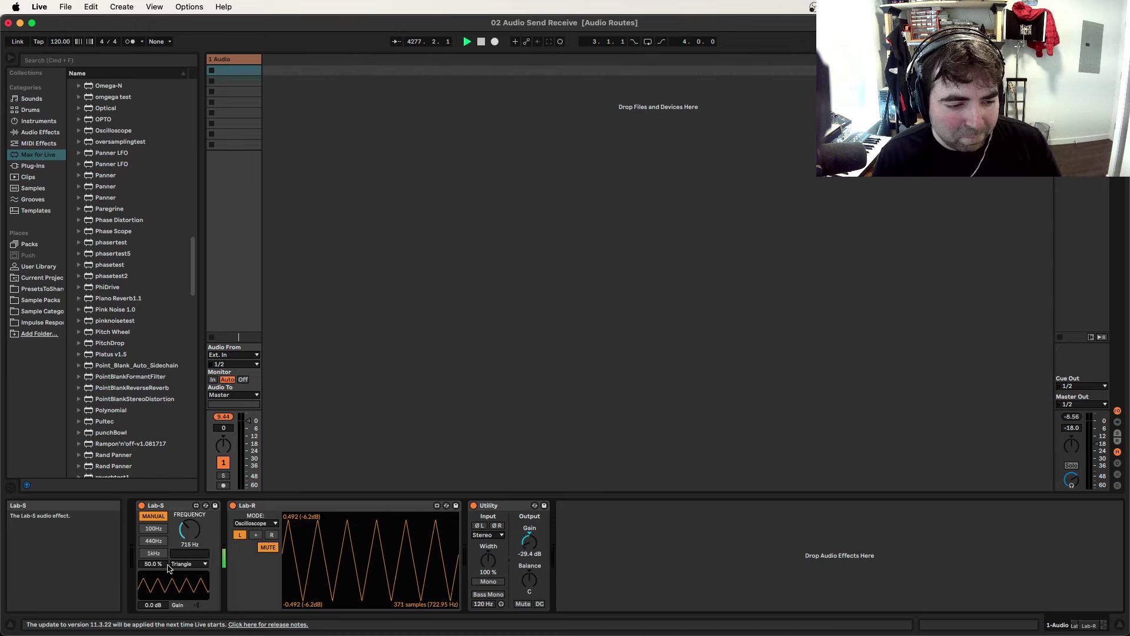
left_click(159, 530)
left_click(160, 540)
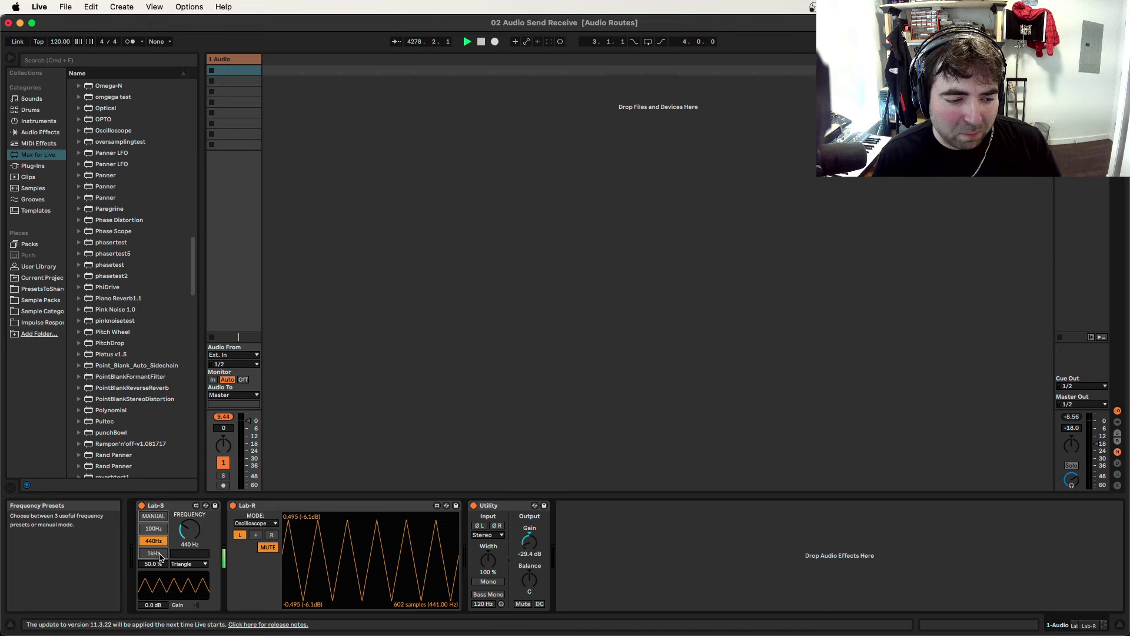
left_click(160, 553)
left_click(160, 540)
left_click(162, 529)
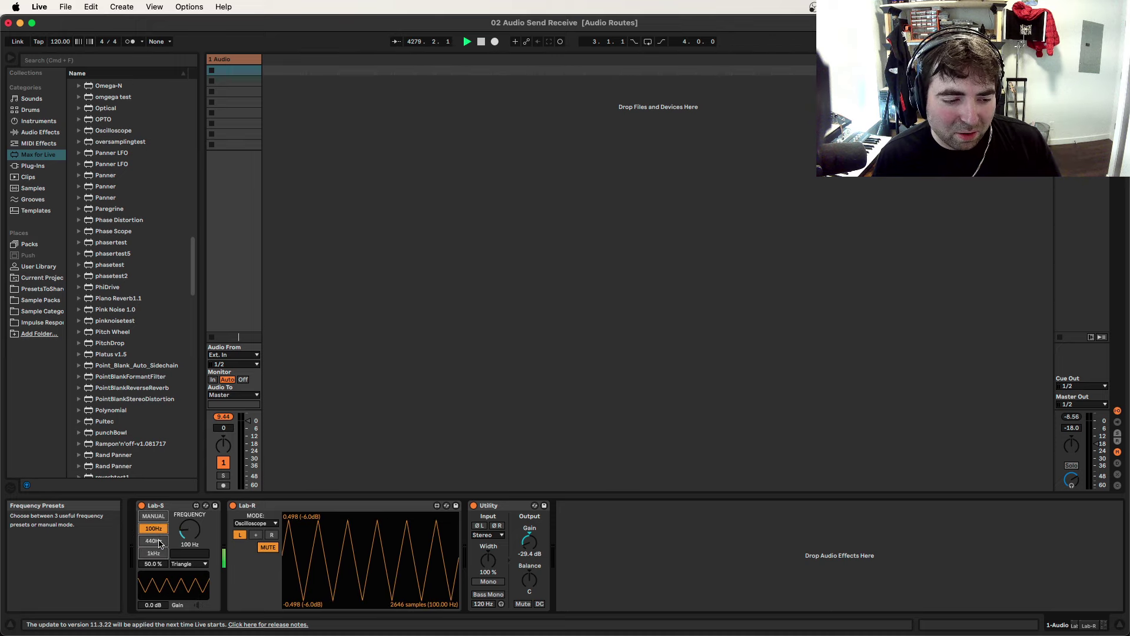
left_click(160, 543)
left_click(159, 555)
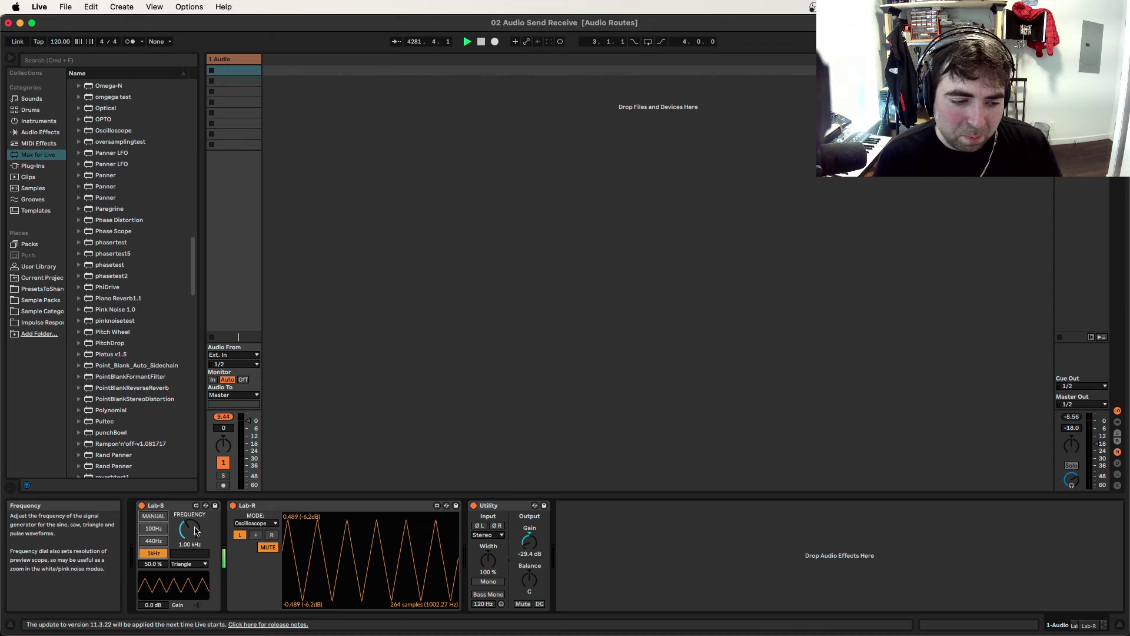
left_click(156, 542)
left_click_drag(176, 531, 177, 518)
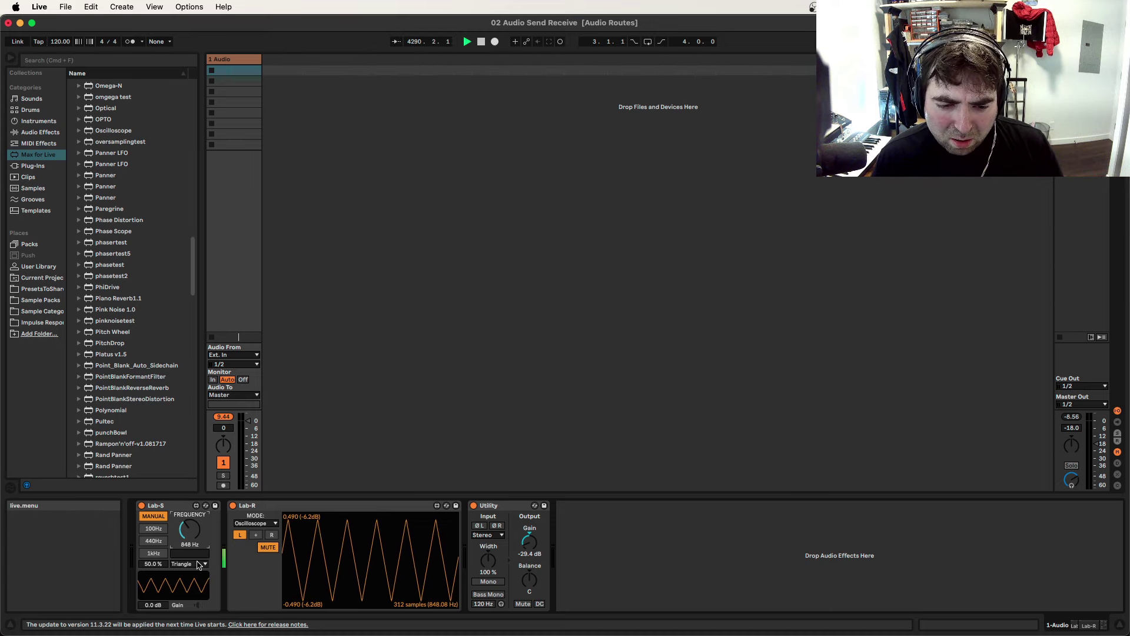
- Select Lab-R and switch its display mode from Oscilloscope to XY-Scope
left_click(285, 506)
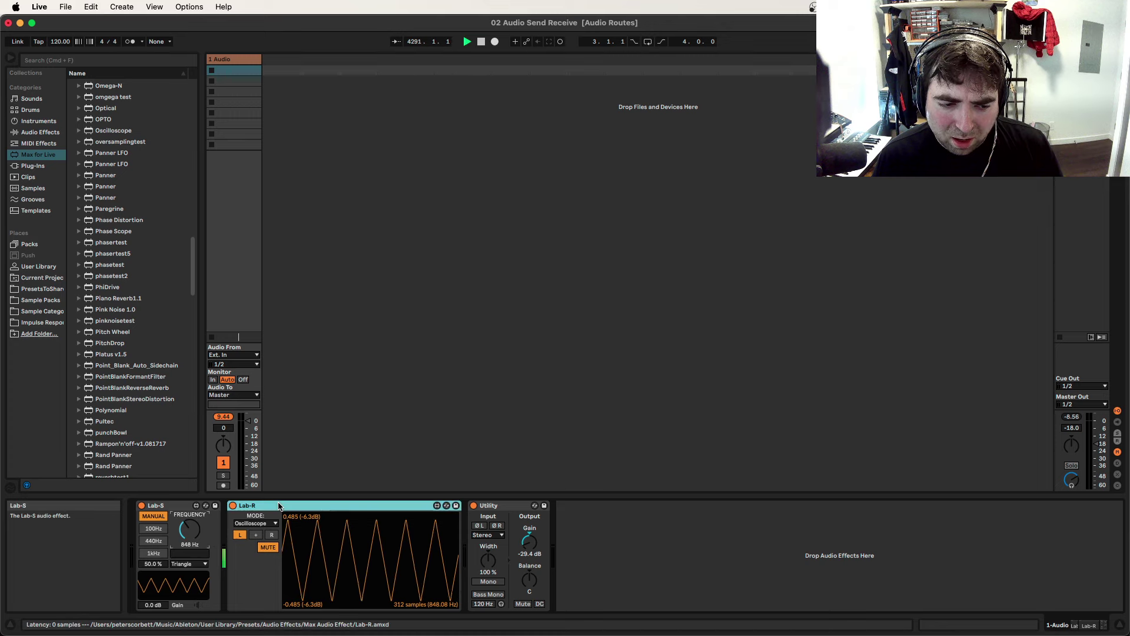
left_click(257, 524)
left_click(254, 526)
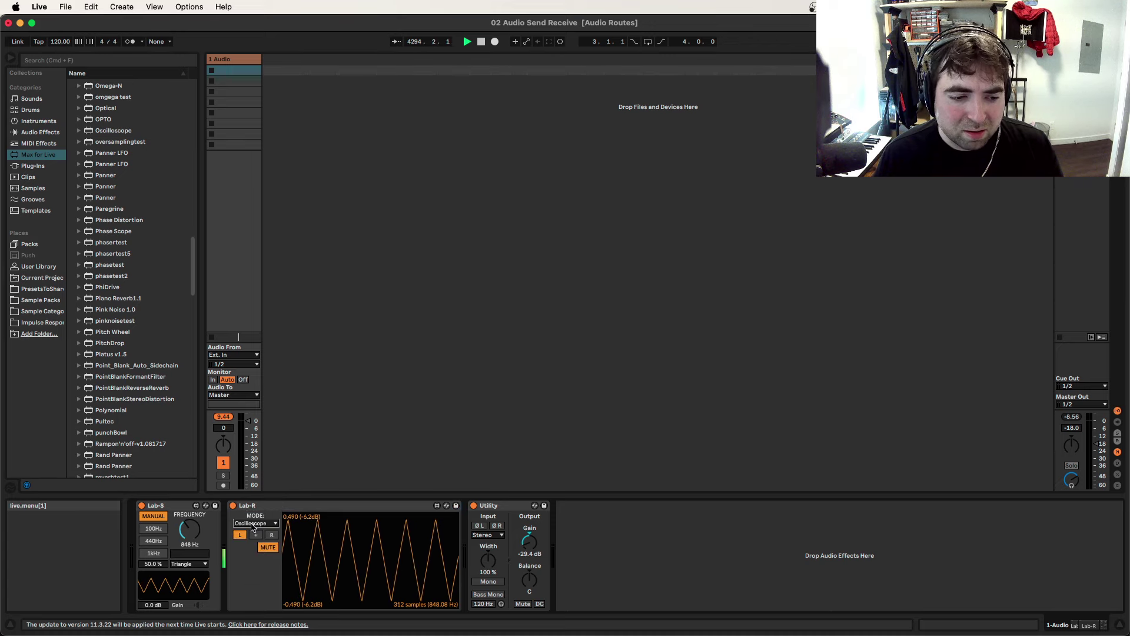
left_click(262, 523)
left_click(263, 523)
left_click(263, 525)
left_click(263, 527)
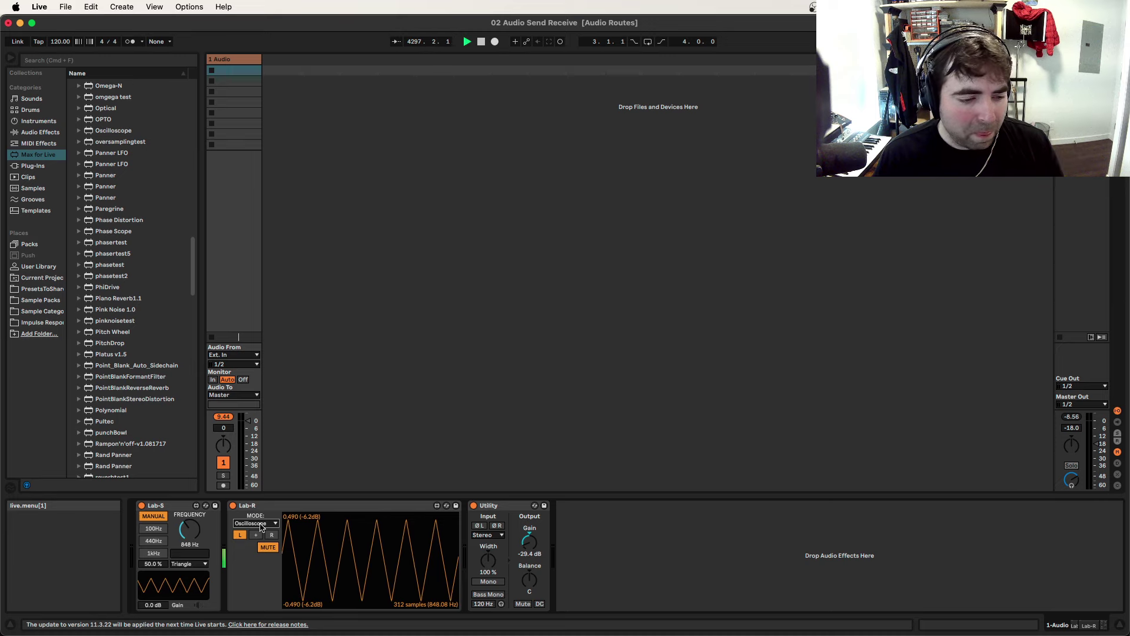
left_click(262, 526)
left_click(262, 528)
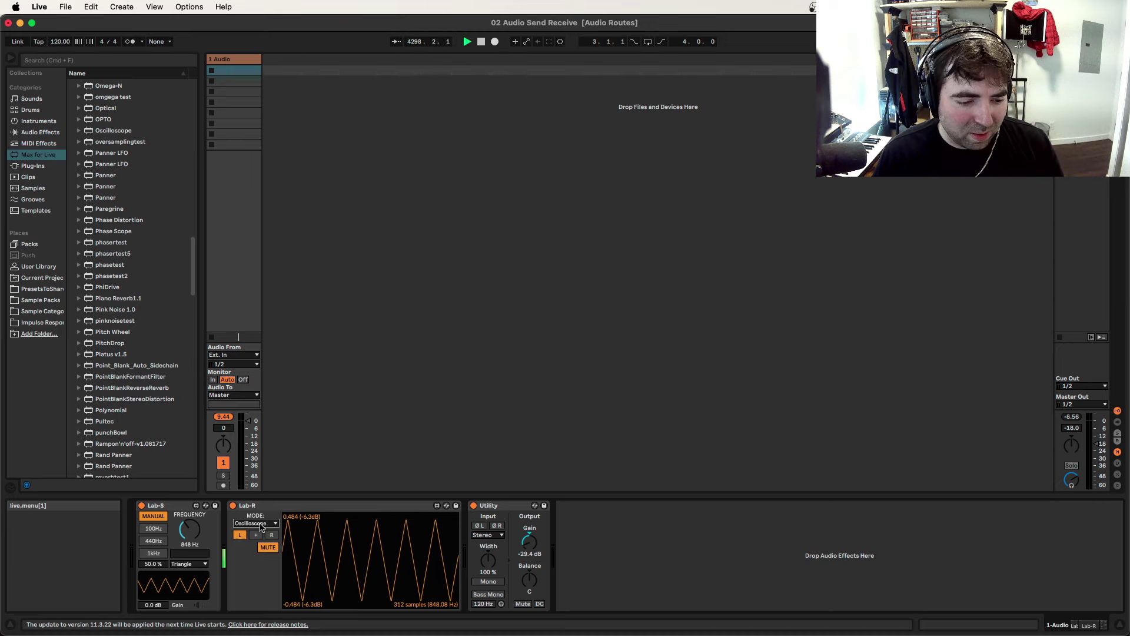
left_click(261, 526)
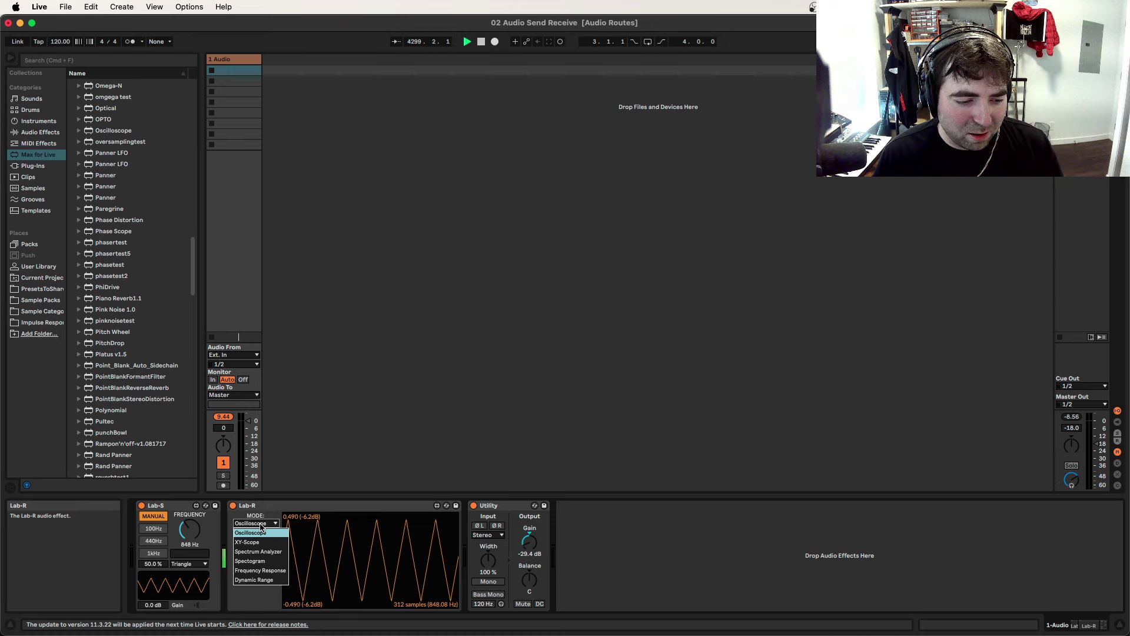
left_click(261, 526)
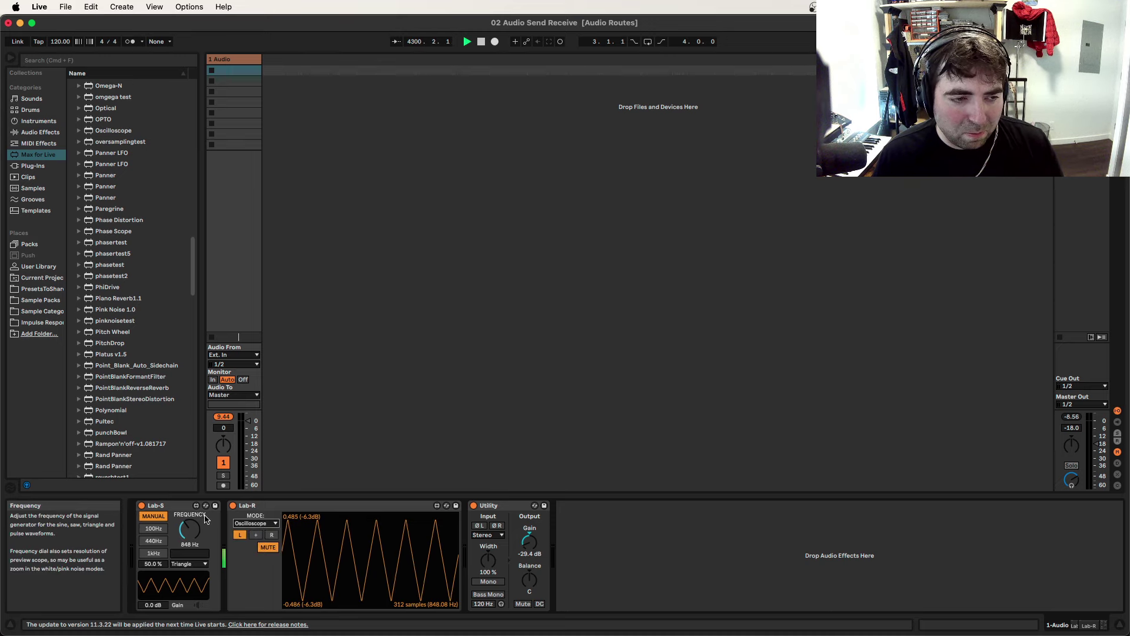
left_click(255, 525)
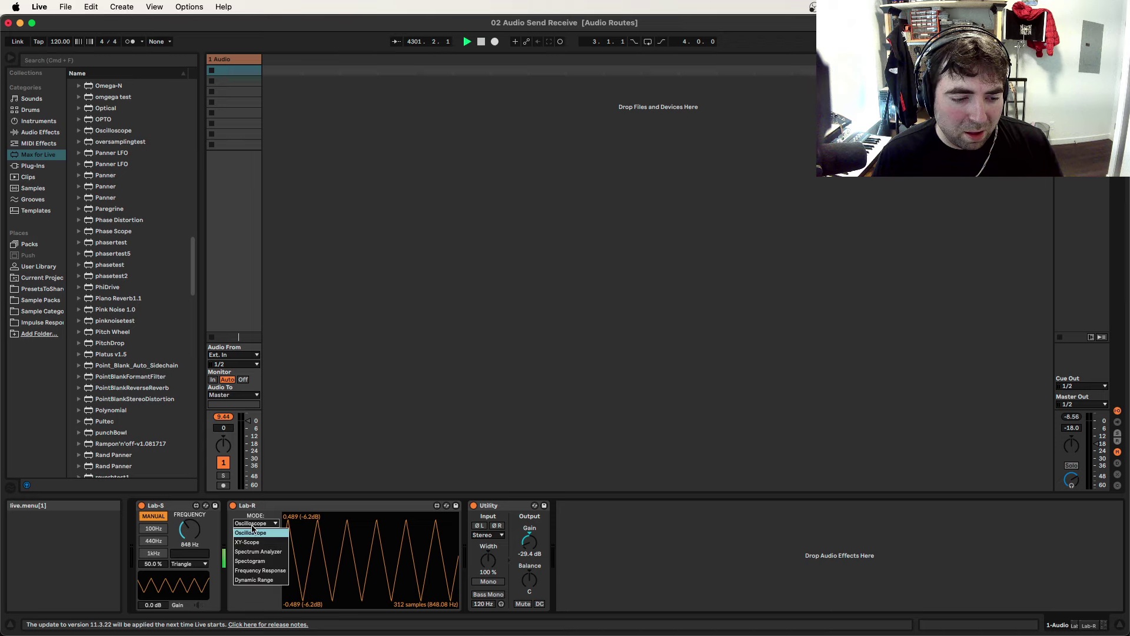
left_click(251, 535)
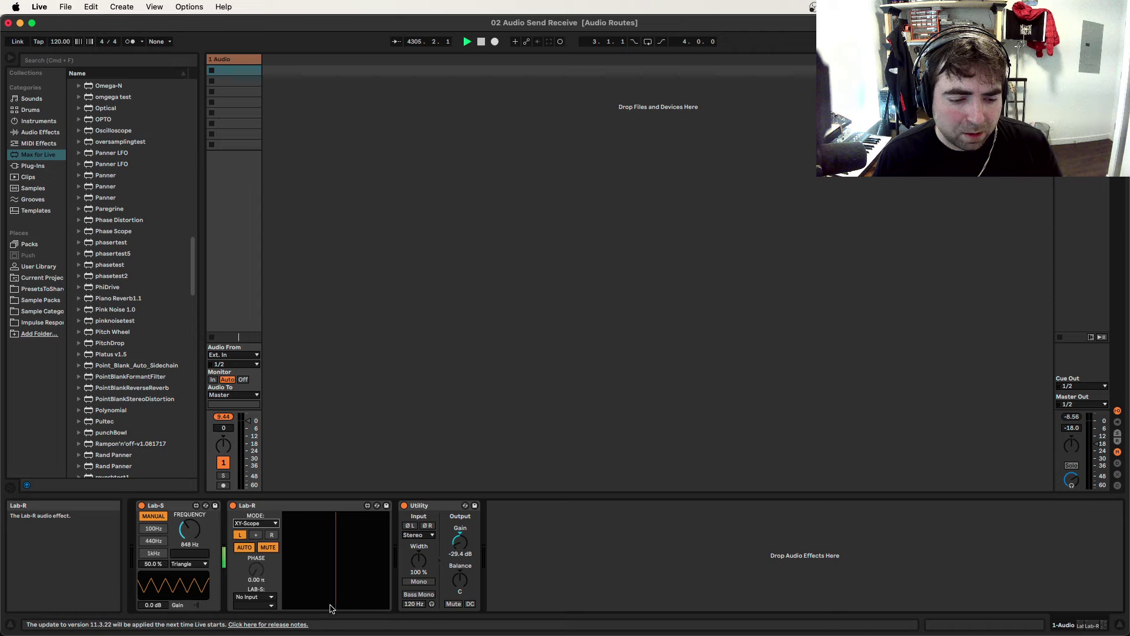
- Set Lab-R's LAB-S comparison input to 1-Audio tapped at 3/4-Lab-S
left_click(181, 563)
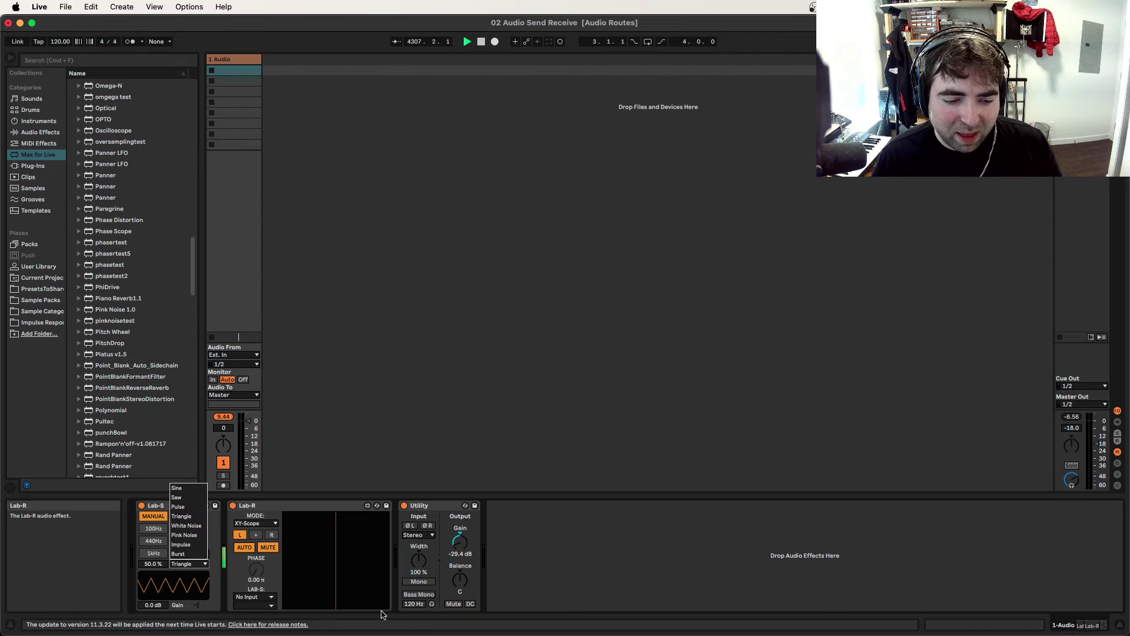
left_click(342, 600)
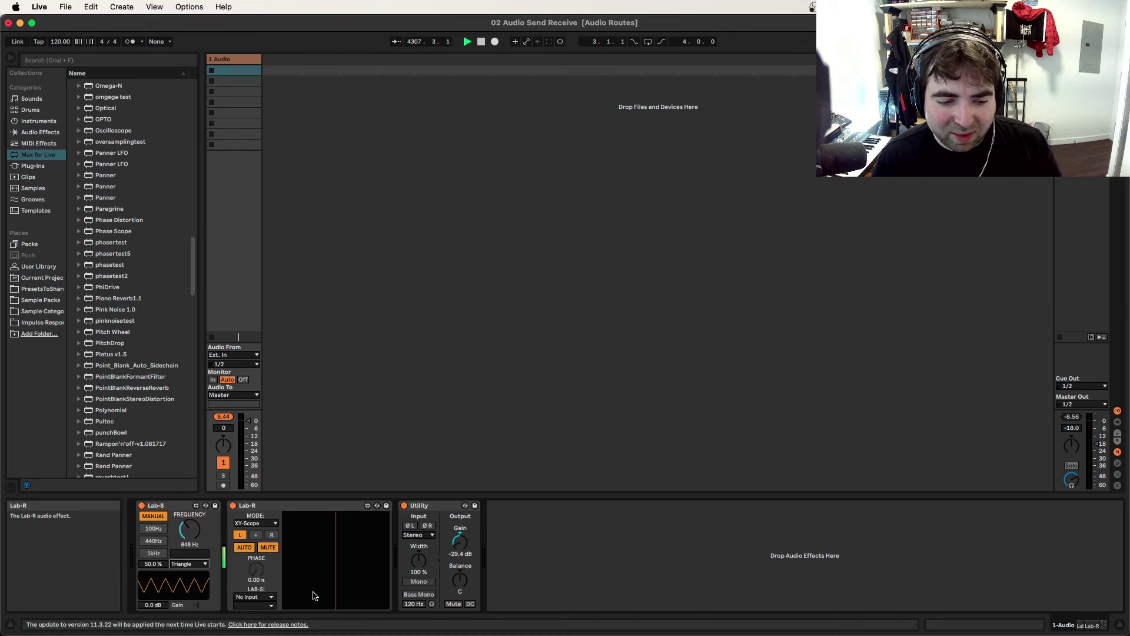
left_click(268, 596)
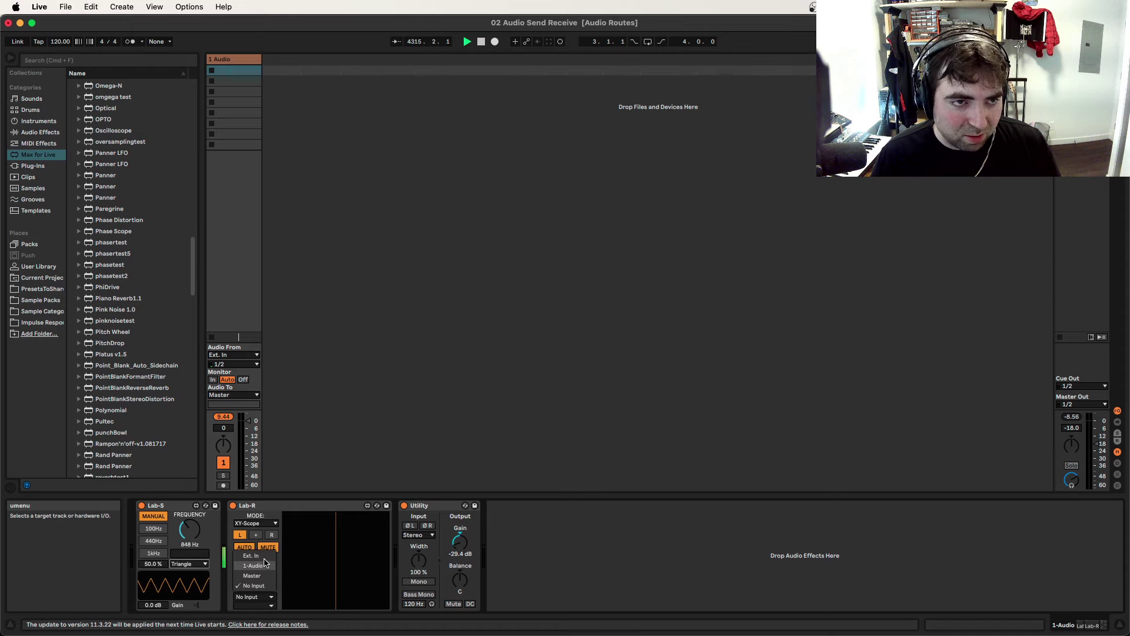
left_click(411, 383)
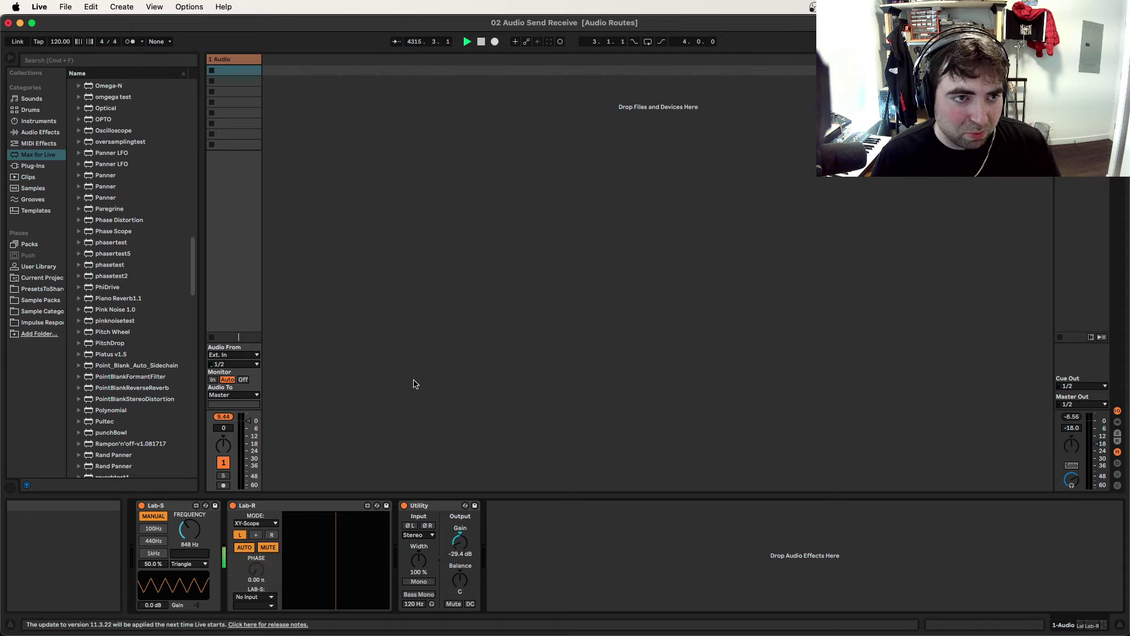
left_click(256, 597)
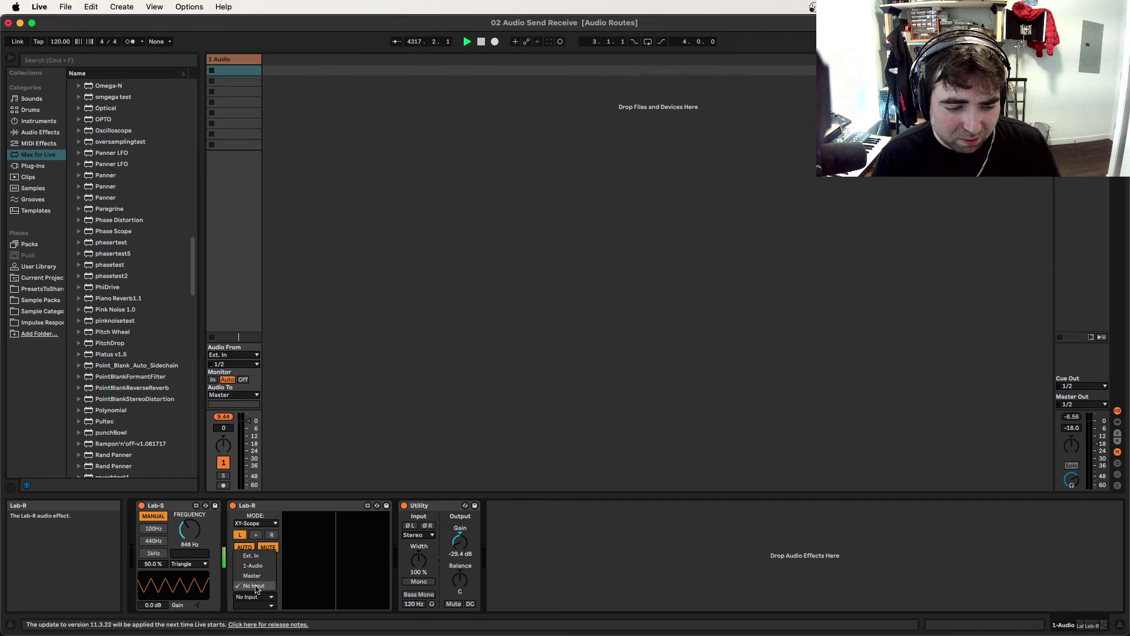
left_click(255, 576)
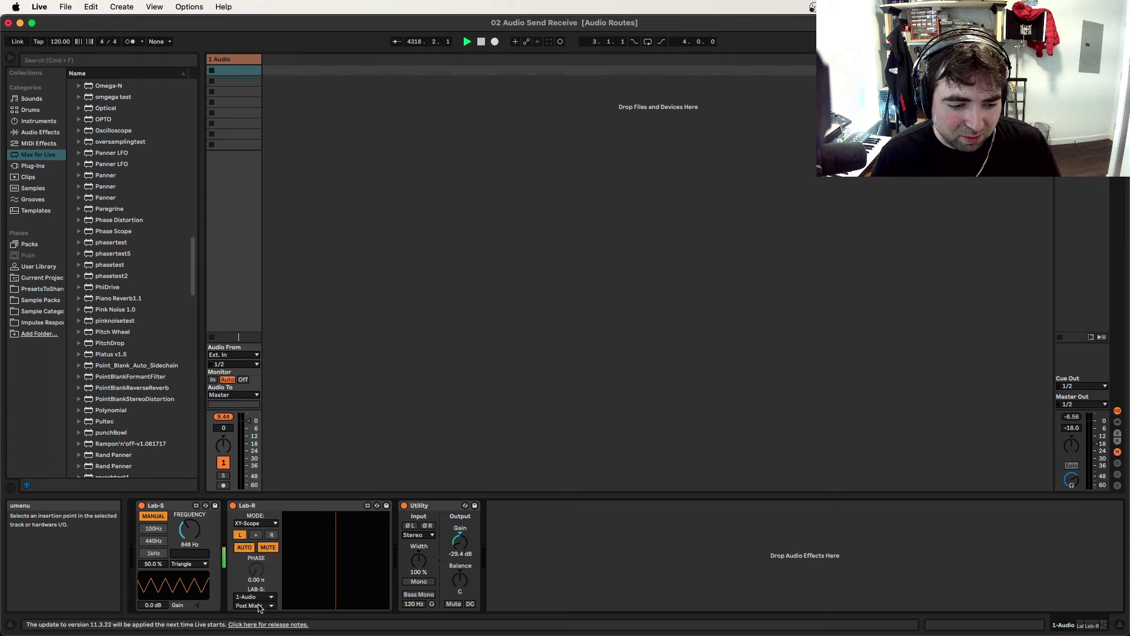
left_click(255, 605)
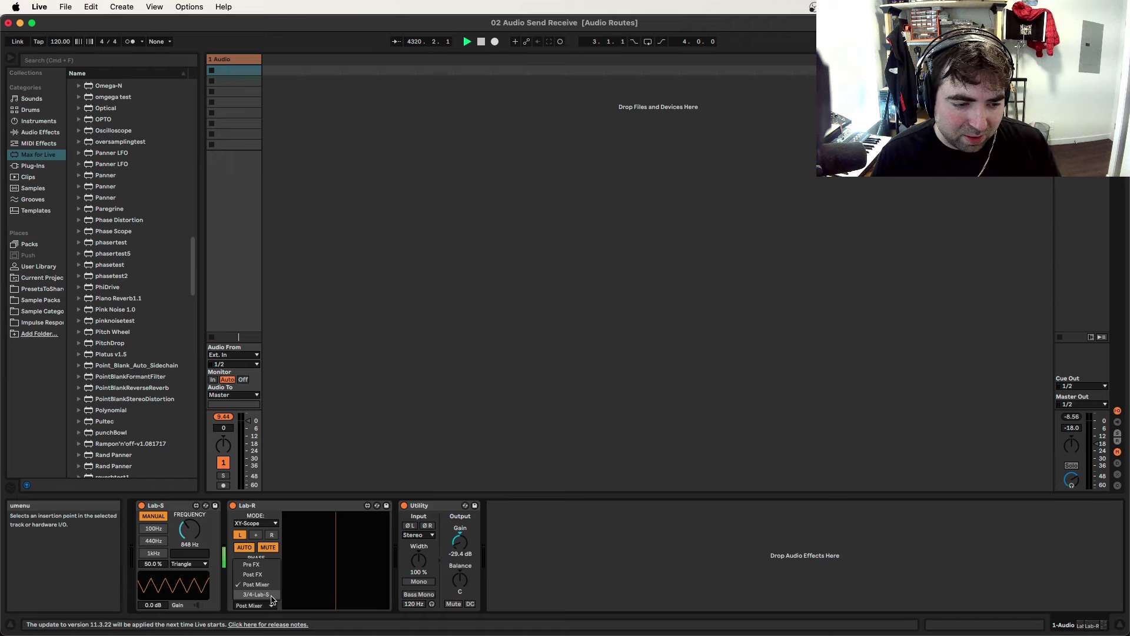
left_click(269, 596)
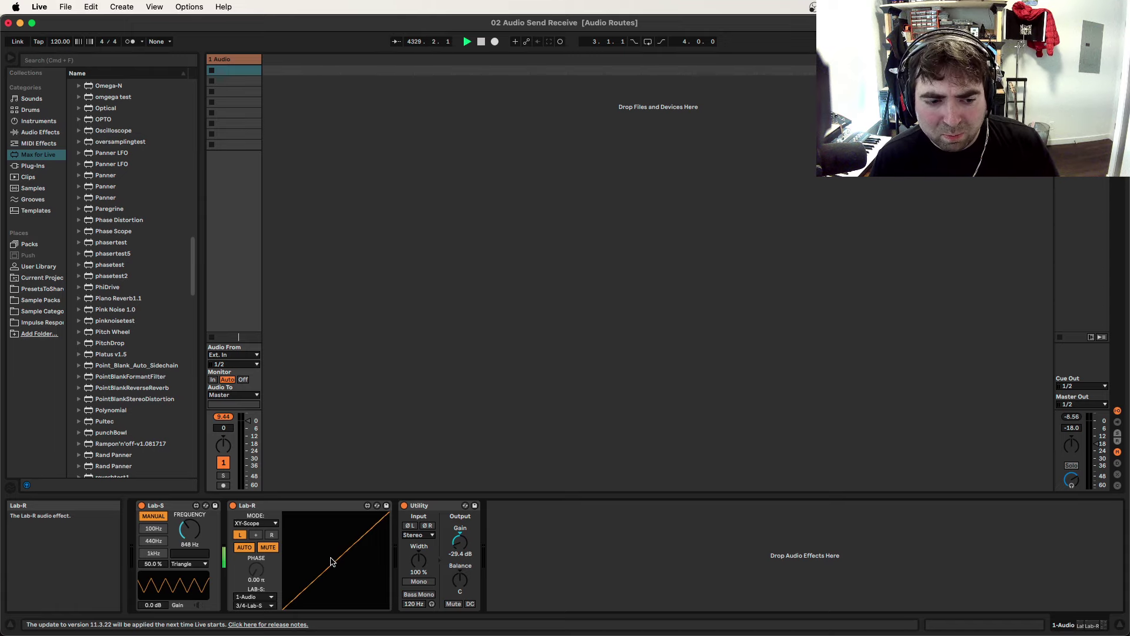
- Search the browser for 'yaw' and insert YAW after Lab-S
left_click(102, 61)
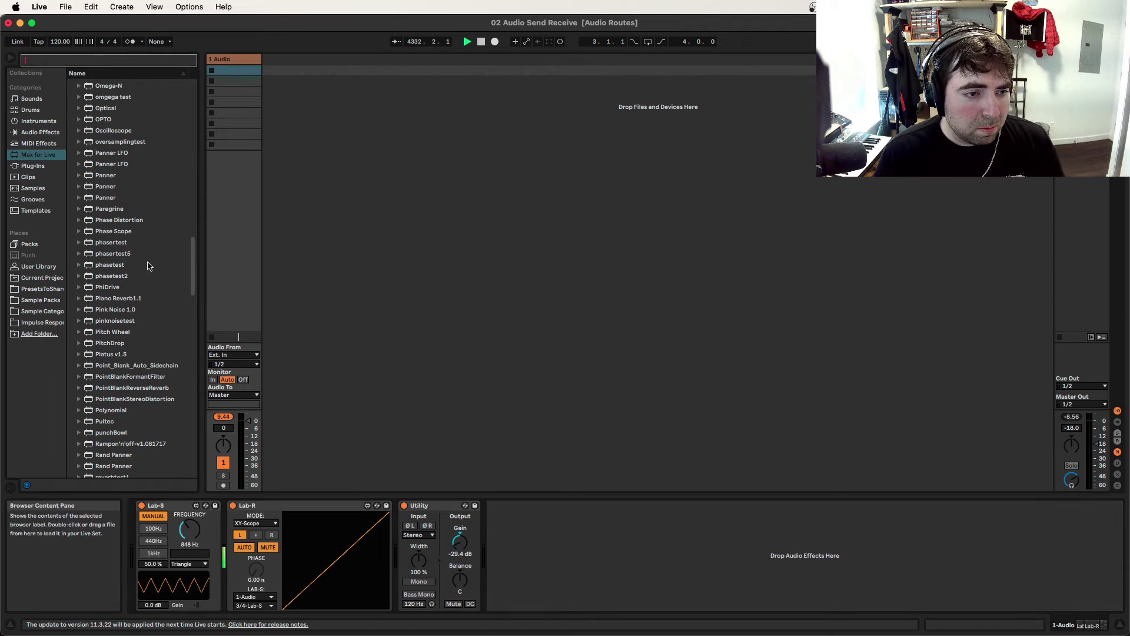
type("aw")
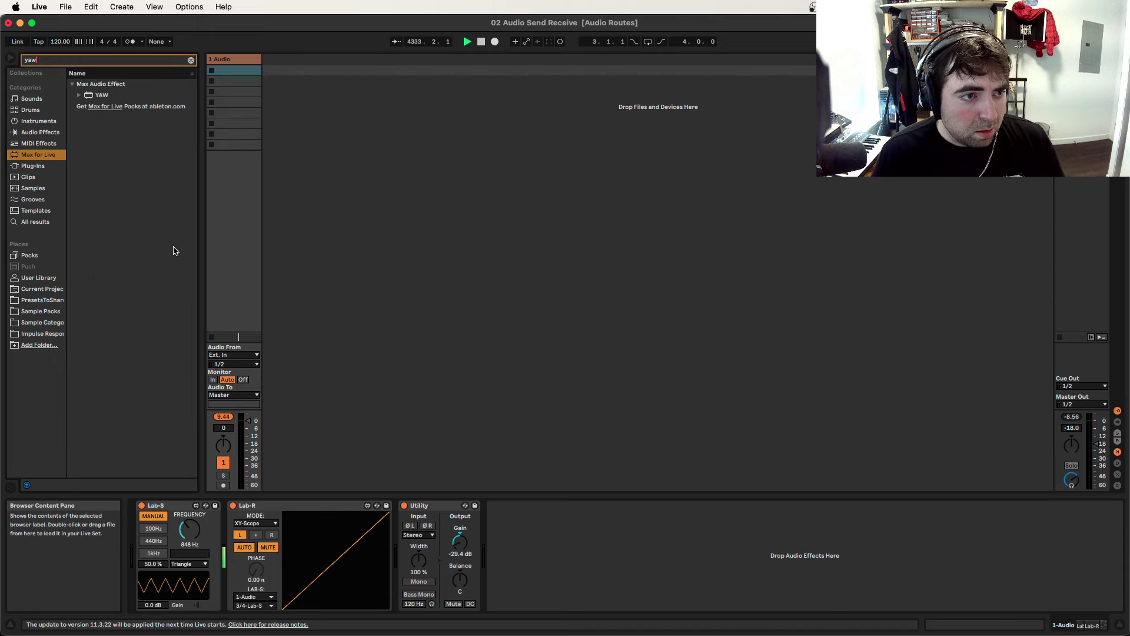
left_click_drag(103, 96, 227, 552)
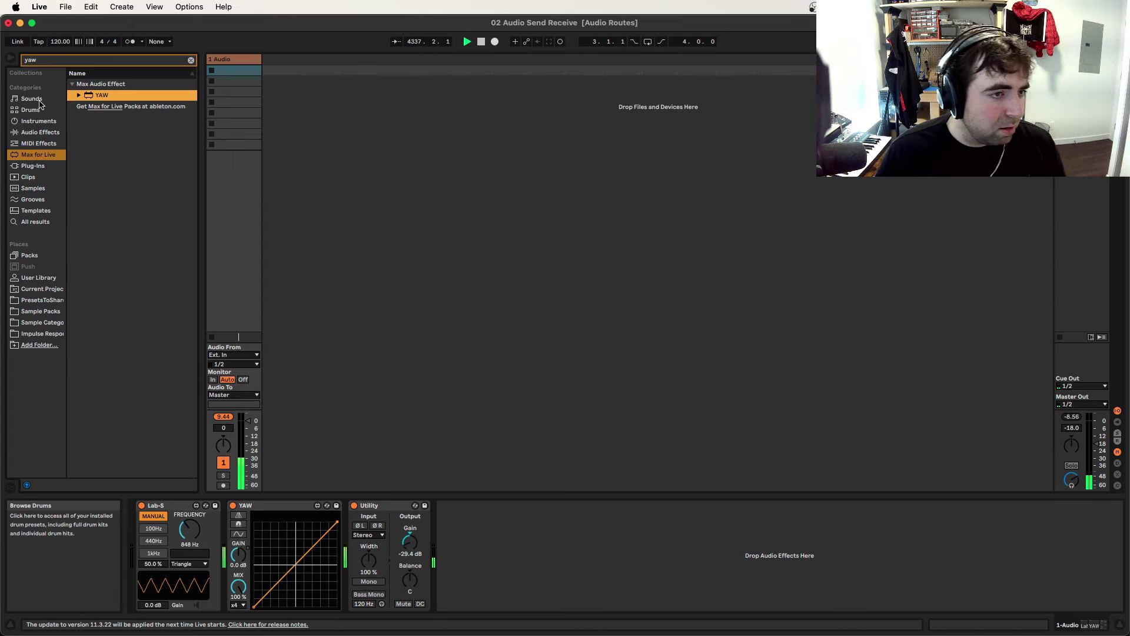
left_click(191, 60)
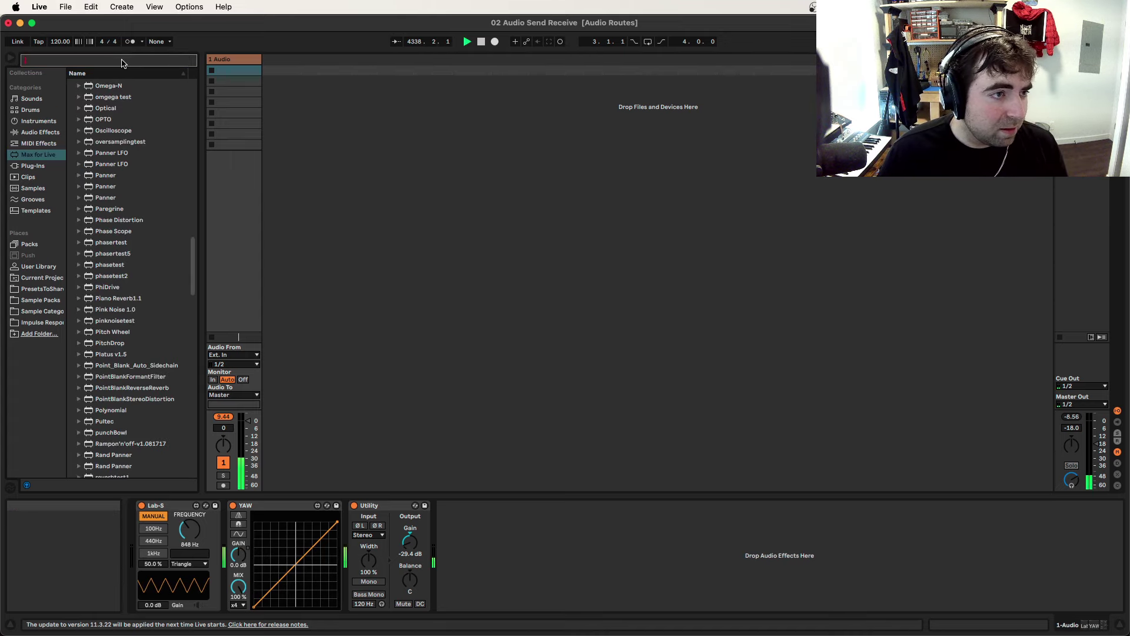
left_click(436, 322)
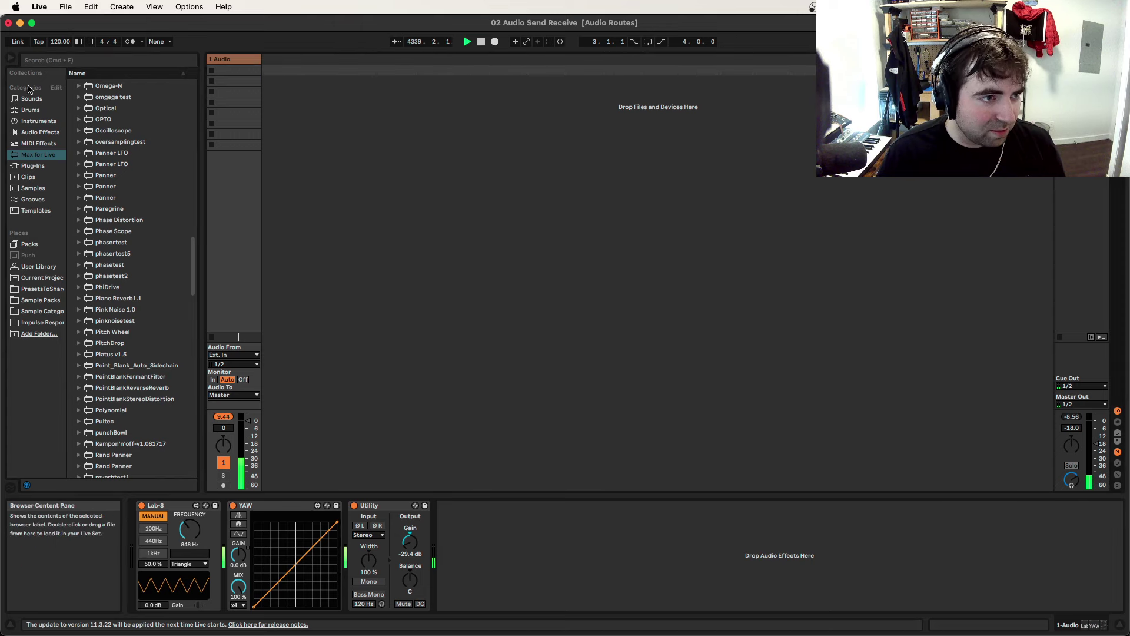
- Search for 'lab' and add a Lab-R analyzer before Utility
left_click(43, 60)
type("lab")
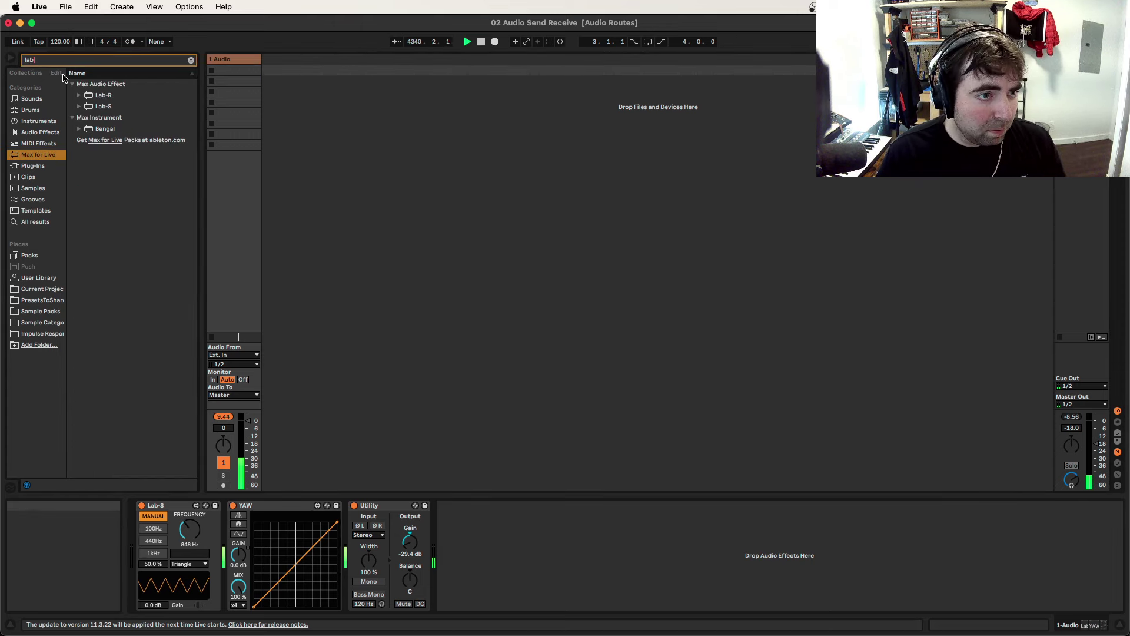
left_click(100, 95)
mouse_move(397, 592)
left_mouse_down()
mouse_move(338, 577)
mouse_move(347, 581)
left_mouse_up()
- Set the new Lab-R to XY-Scope reading 1-Audio at 3/4-Lab-S
left_click(377, 523)
left_click(375, 541)
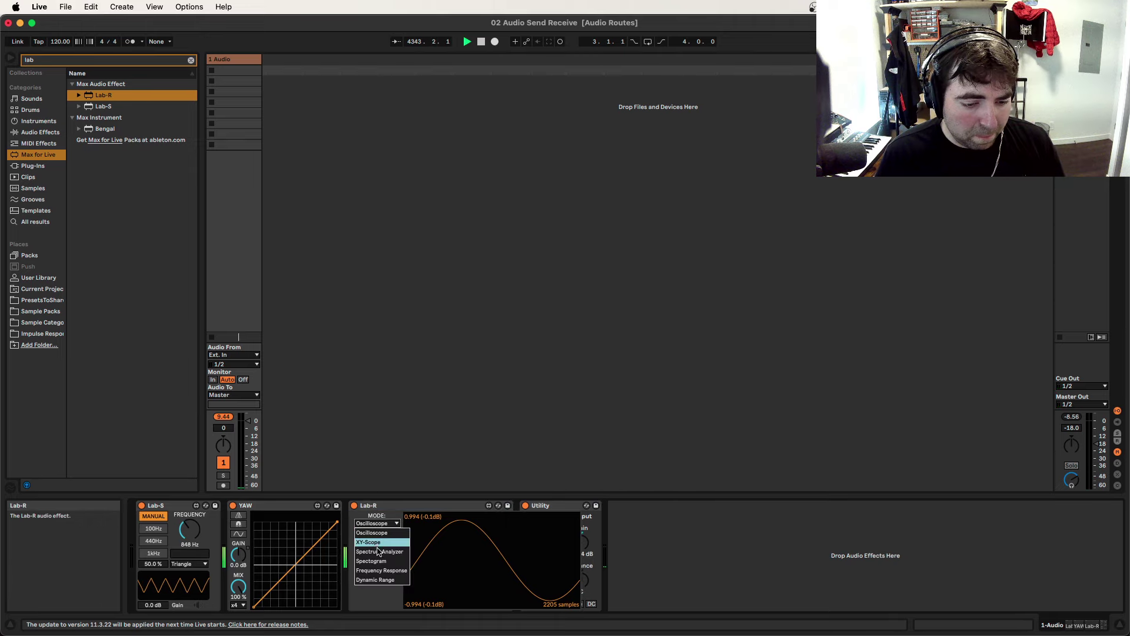
left_click(377, 596)
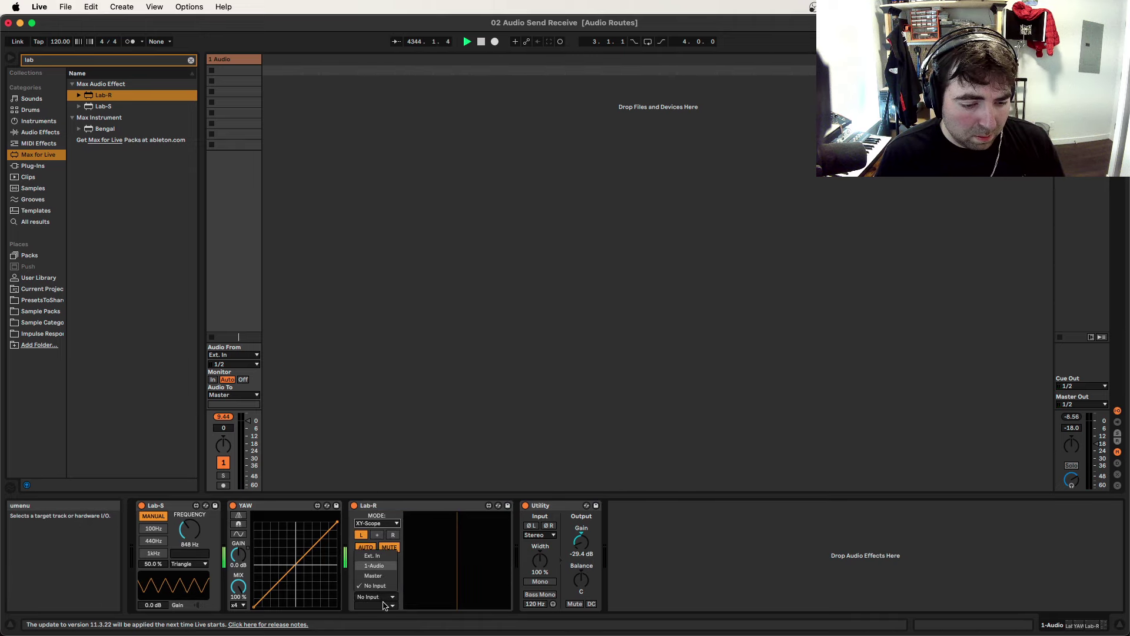
left_click(374, 565)
left_click(382, 605)
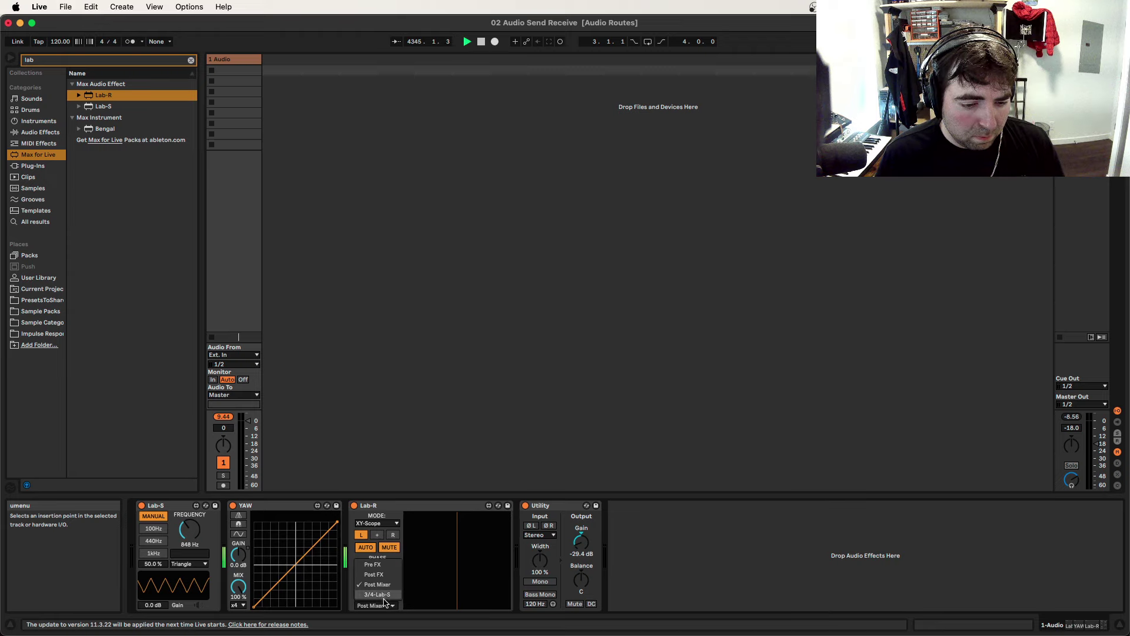
left_click(380, 595)
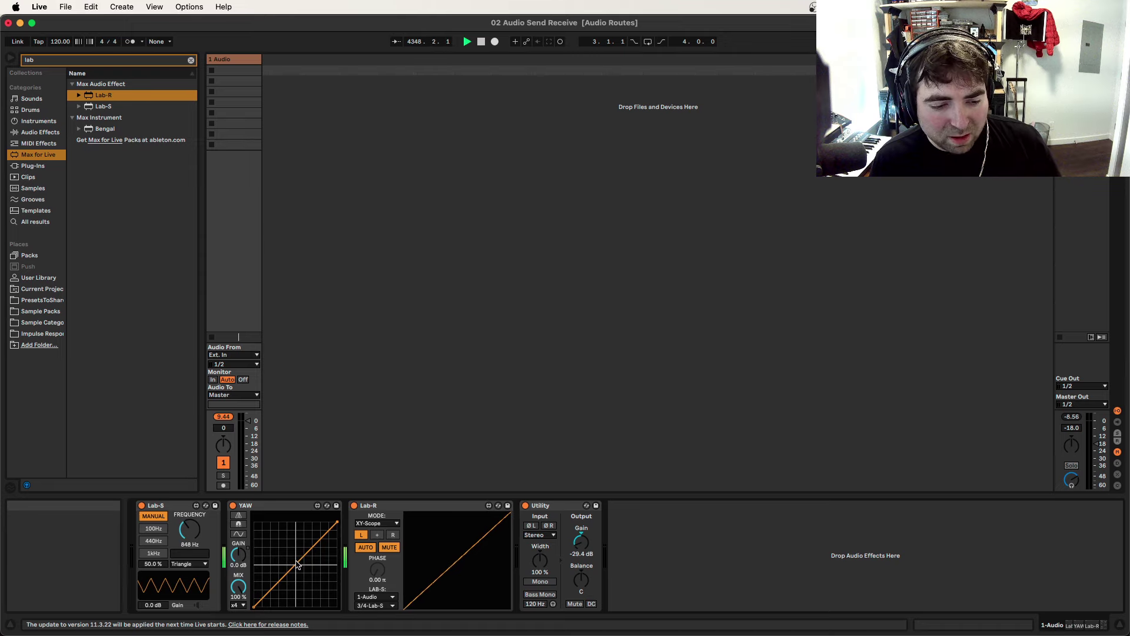
- Add a breakpoint low in the middle of YAW's transfer curve so Lab-R's XY trace bends
left_click(302, 550)
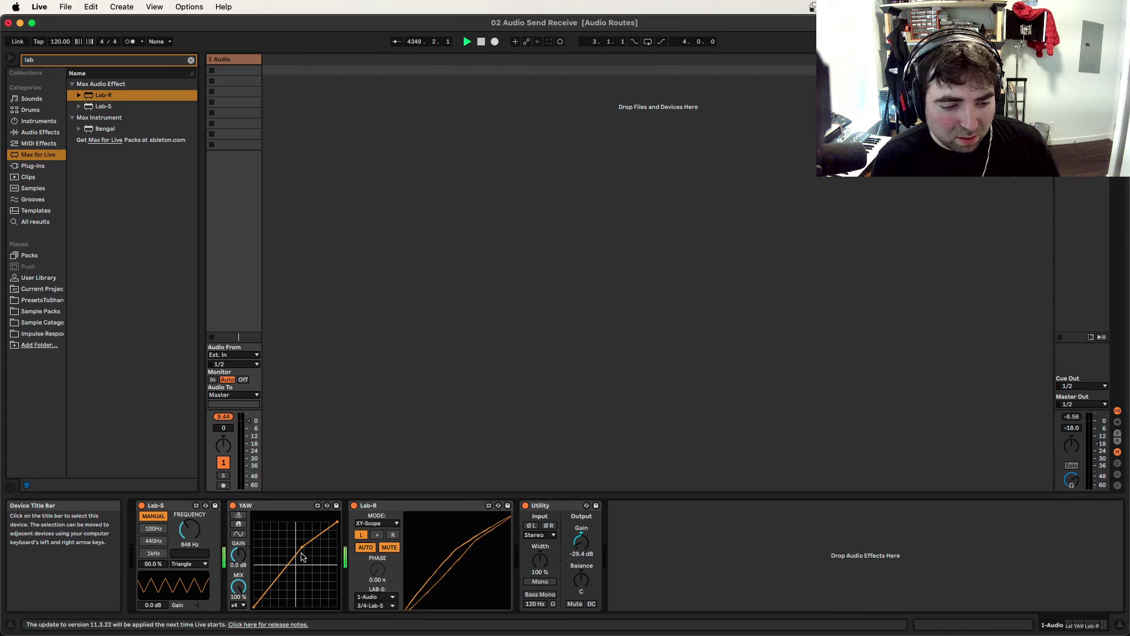
mouse_move(302, 548)
left_mouse_down()
mouse_move(312, 583)
mouse_move(307, 566)
mouse_move(300, 585)
mouse_move(309, 565)
mouse_move(307, 586)
mouse_move(292, 549)
mouse_move(311, 553)
mouse_move(299, 553)
mouse_move(295, 586)
left_mouse_up()
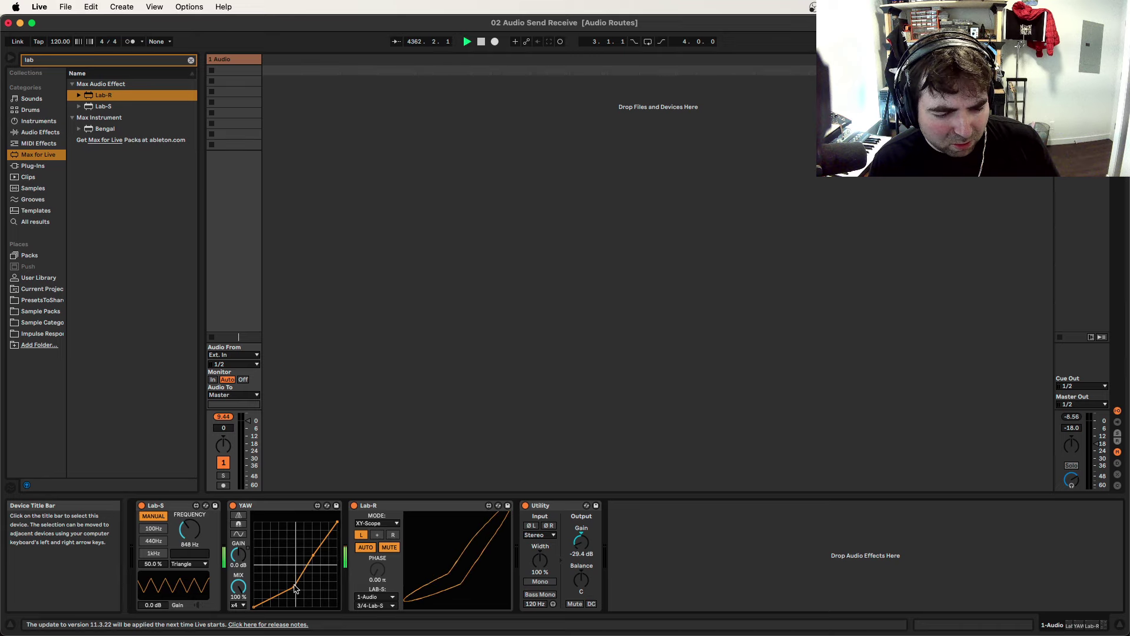
left_click(296, 588, "shift")
left_click(312, 559, "shift")
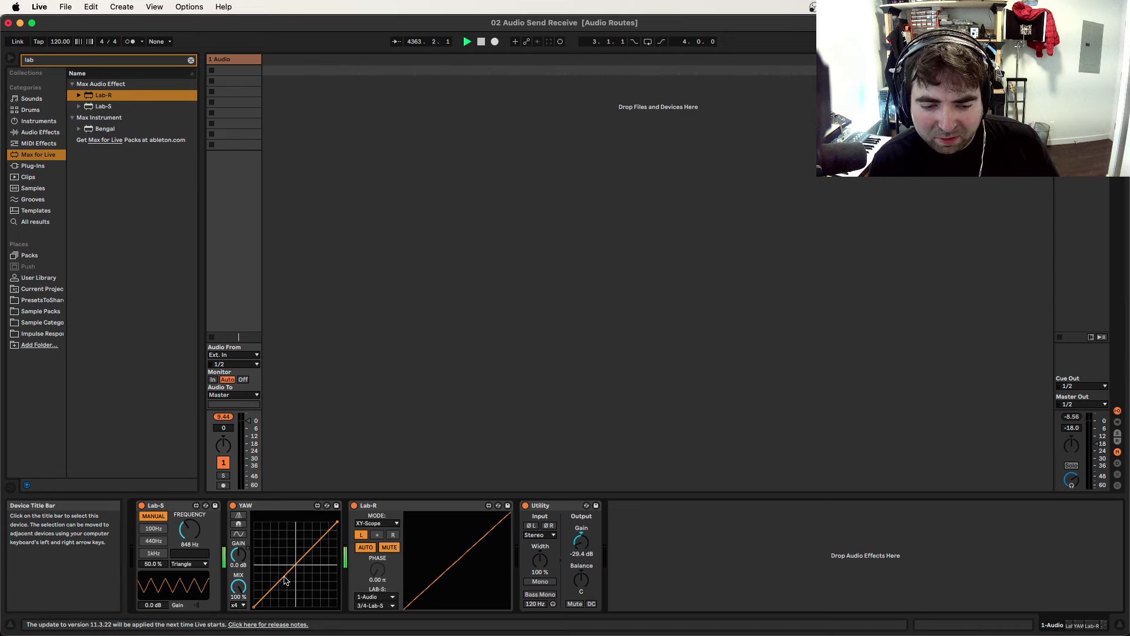
left_click_drag(312, 581, 301, 583)
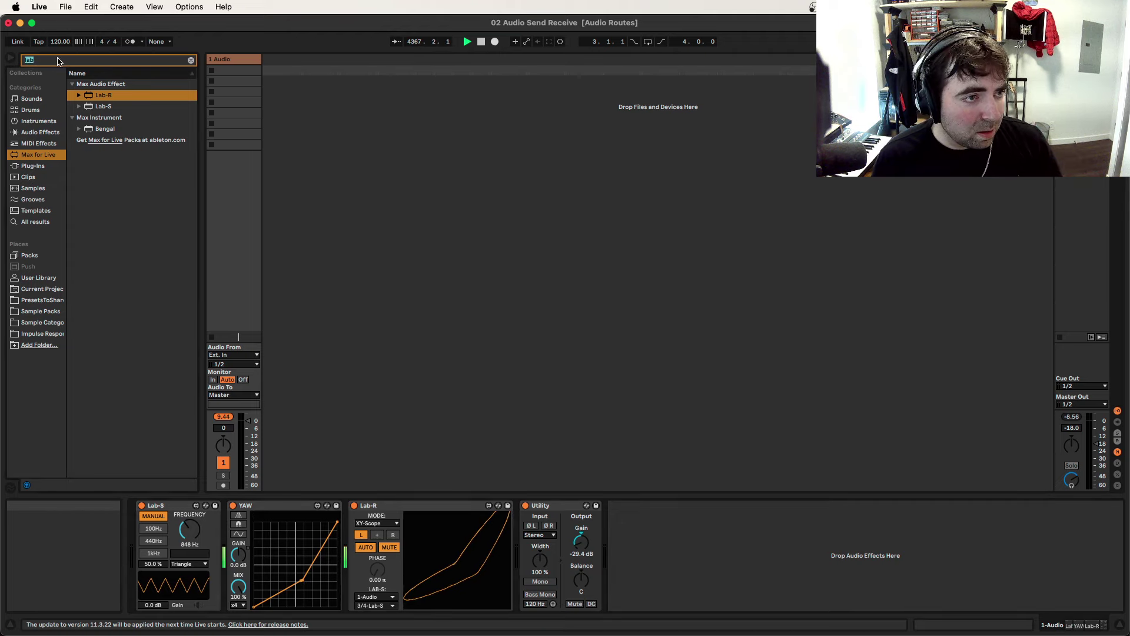
- Insert a Saturator (Analog Clip) between YAW and Lab-R, then switch YAW off
type("sa")
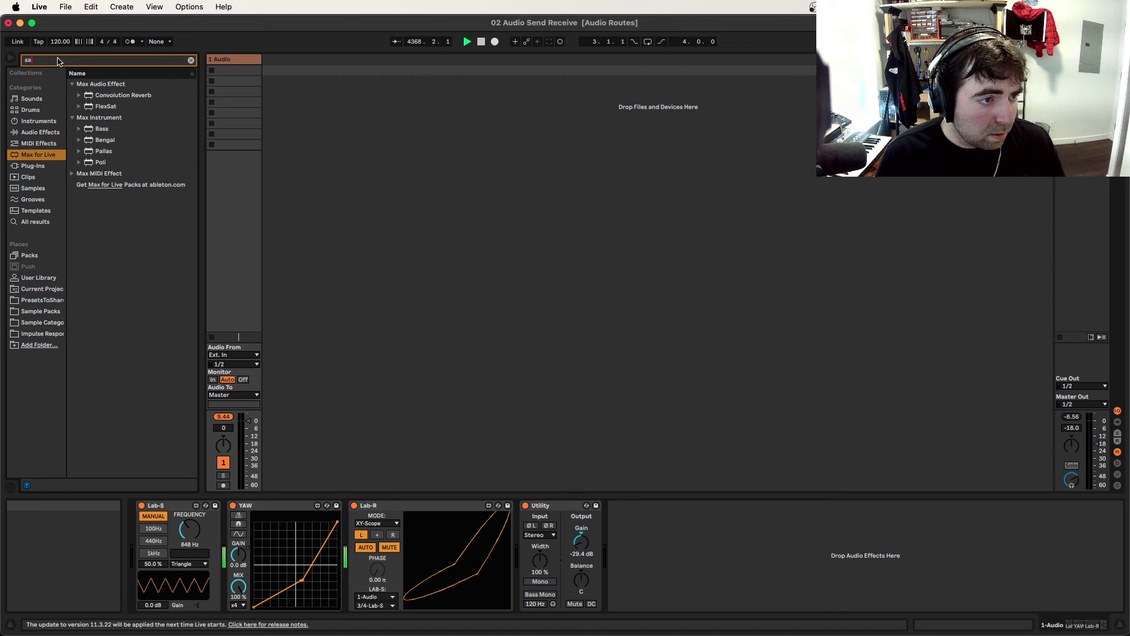
left_click(52, 133)
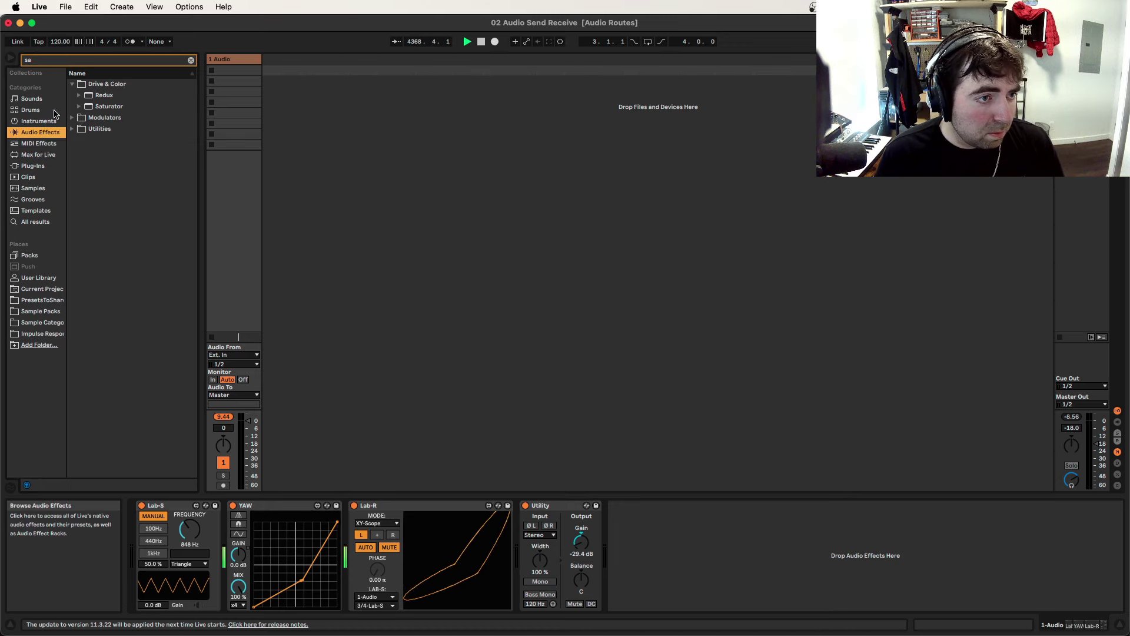
left_click(100, 116)
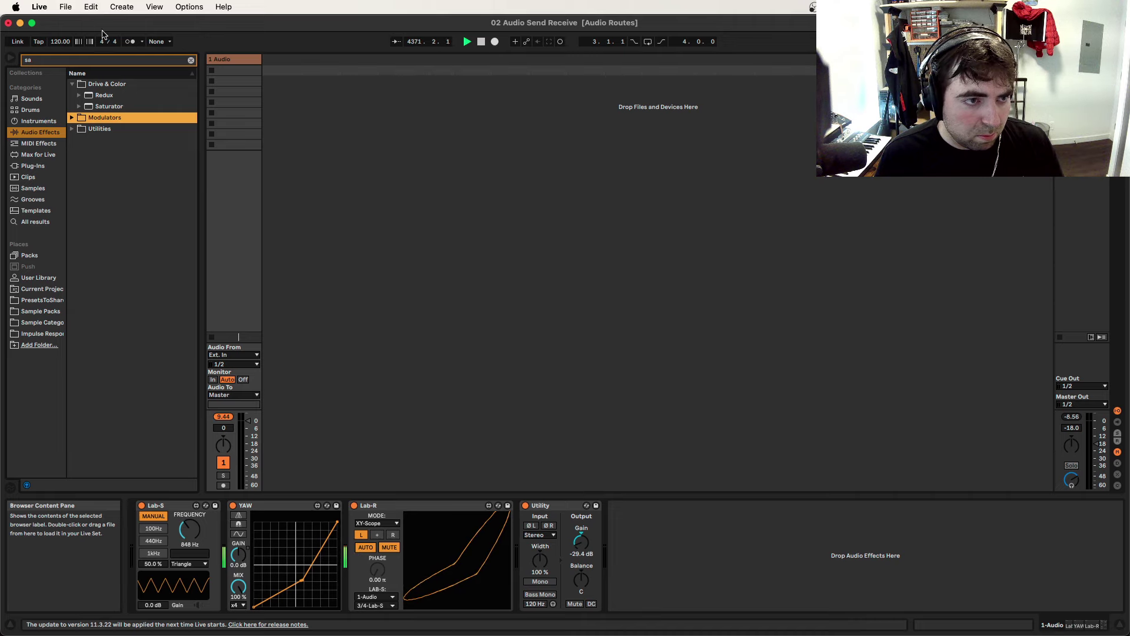
left_click_drag(101, 106, 338, 542)
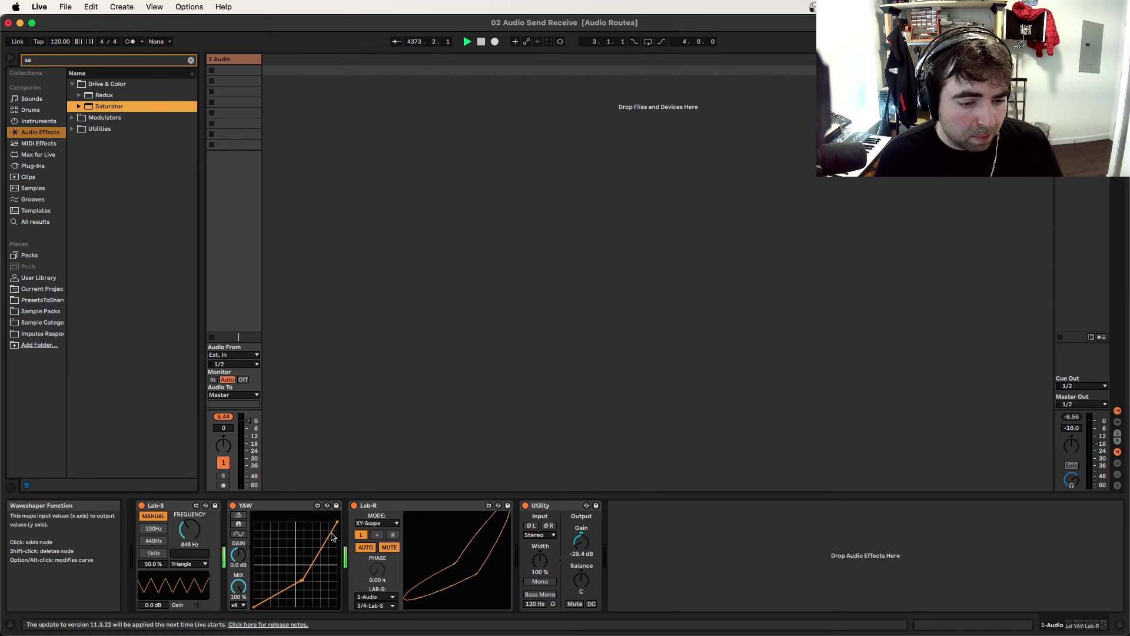
left_click_drag(98, 111, 351, 553)
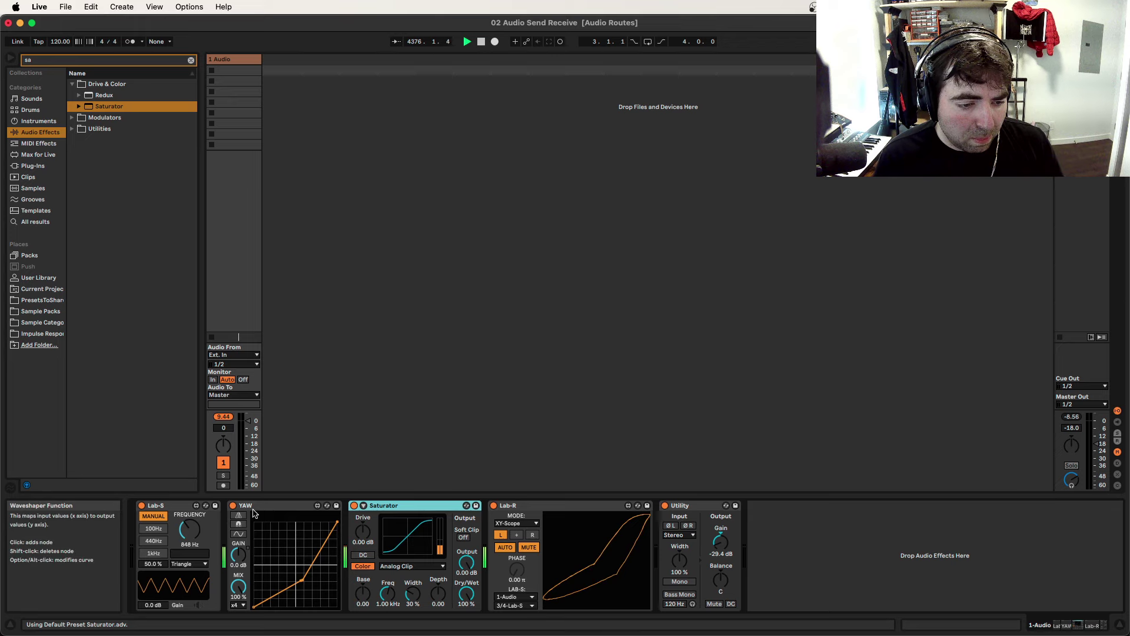
left_click(233, 506)
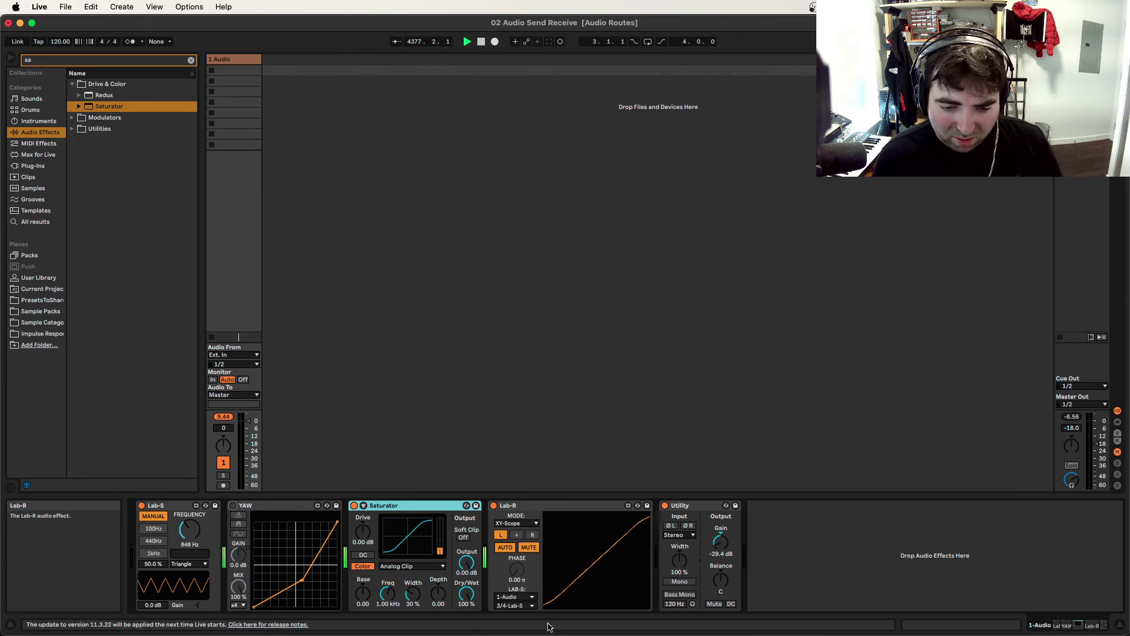
- Sweep the Saturator Drive and change its curve from Analog Clip to Hard Curve, then Digital Clip
left_click(271, 505)
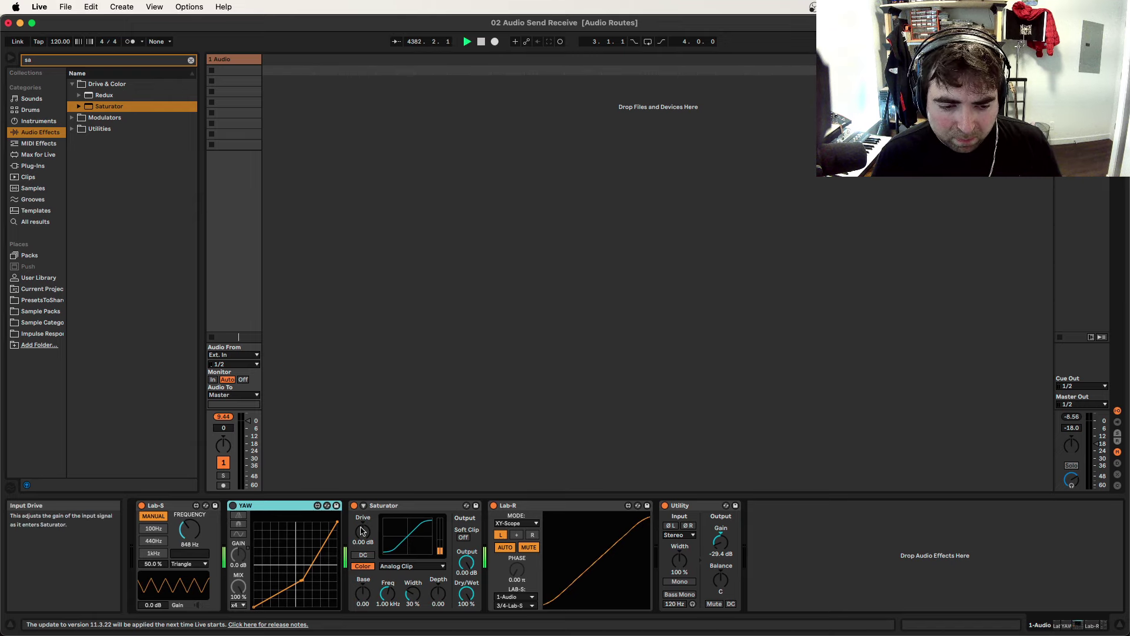
mouse_move(363, 530)
left_mouse_down()
mouse_move(363, 513)
mouse_move(363, 525)
left_mouse_up()
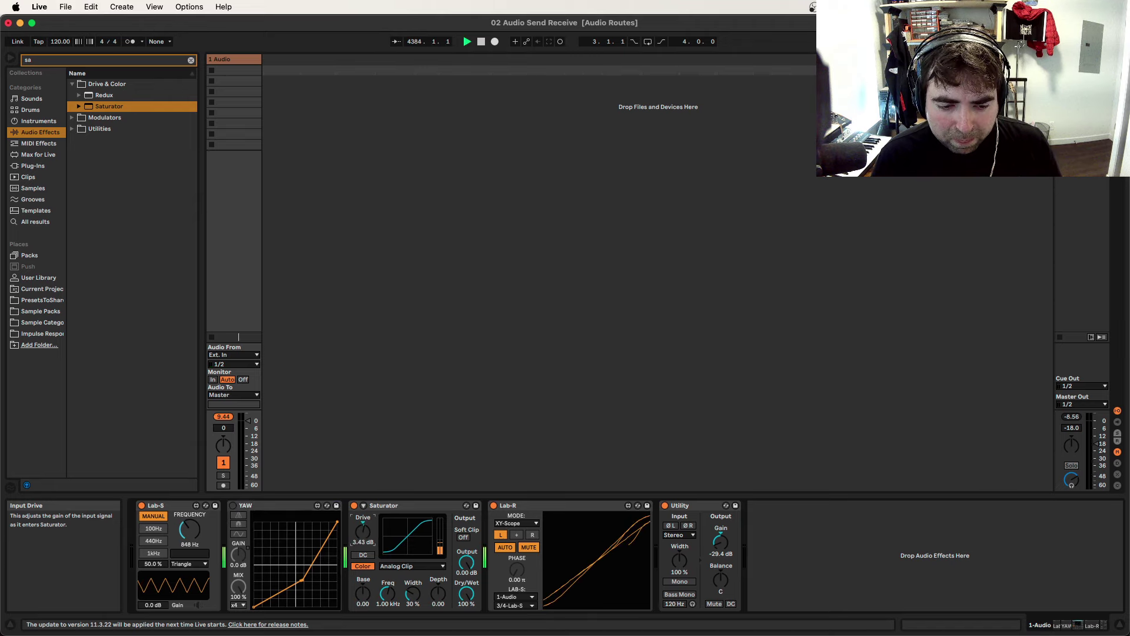
left_click(421, 568)
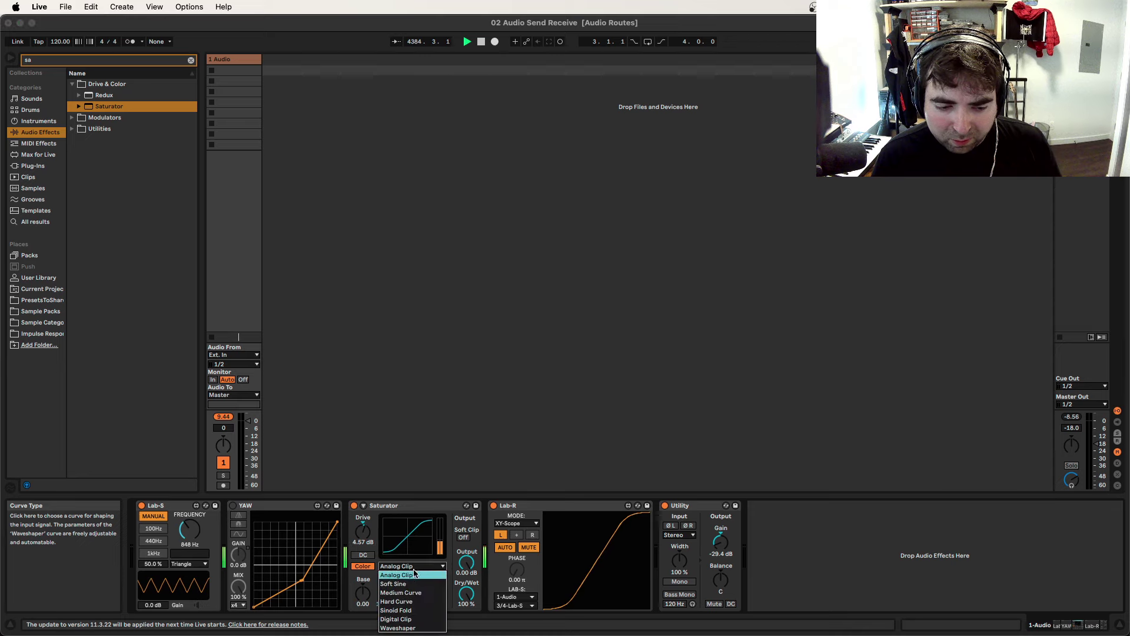
left_click(414, 601)
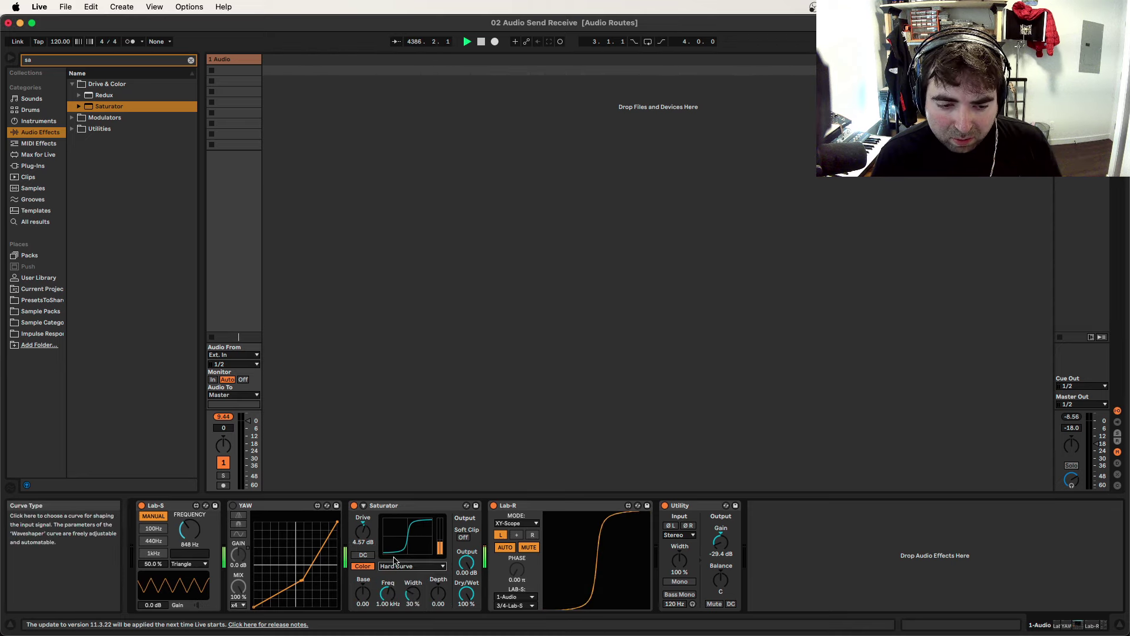
left_click_drag(362, 530, 363, 563)
left_click(412, 566)
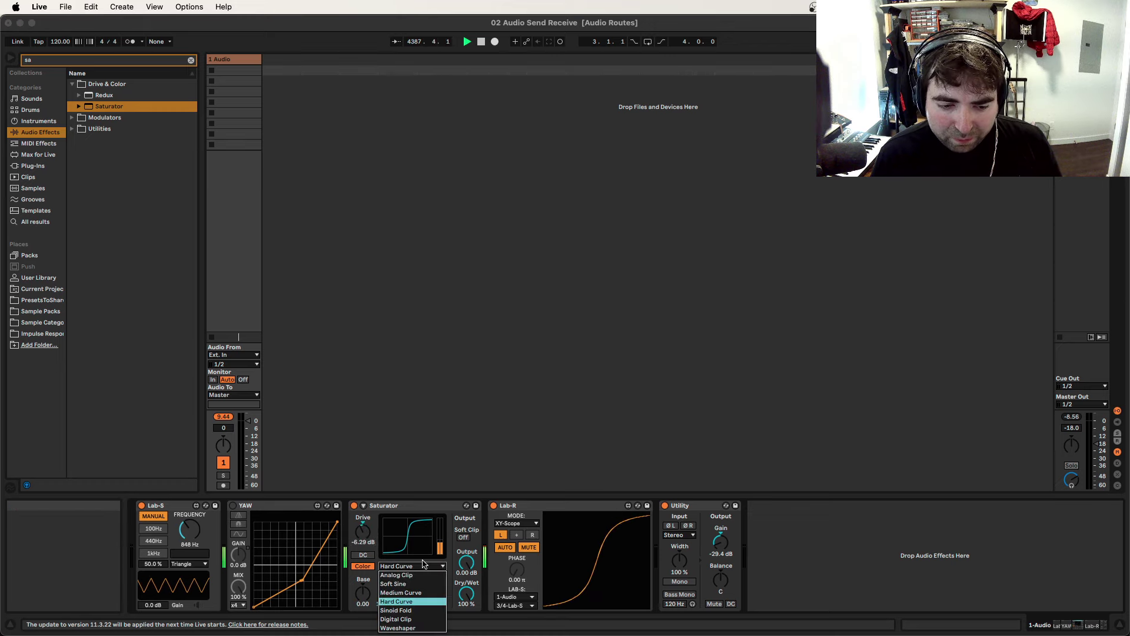
left_click(425, 619)
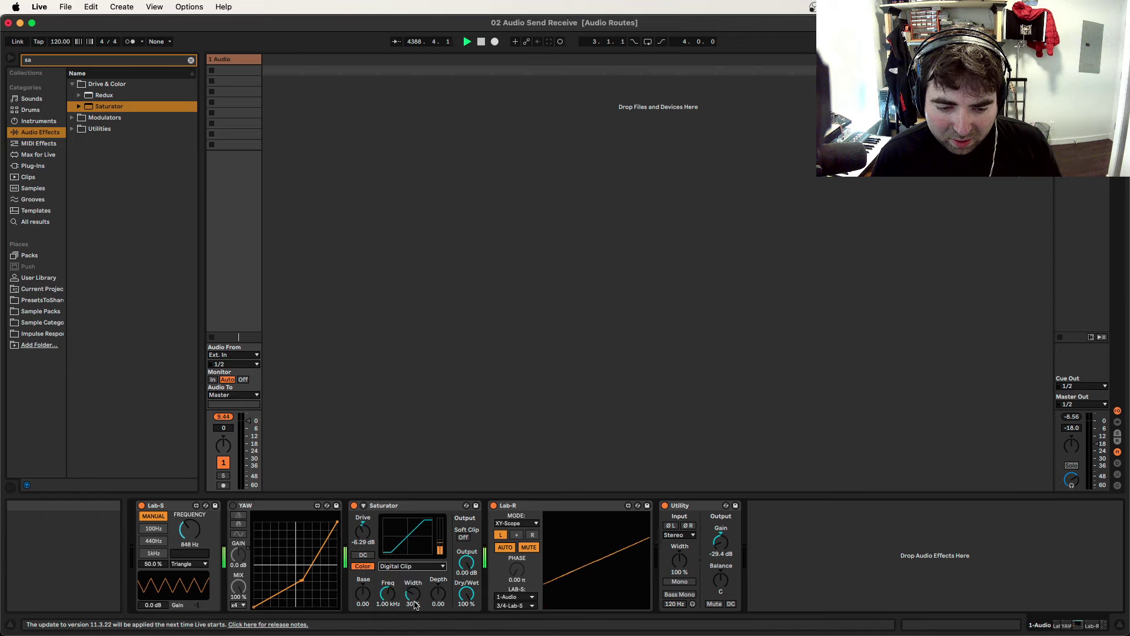
- Push the Saturator Drive to 9.71 dB and 18.3 dB, then reset it to 0 dB
double_click(363, 533)
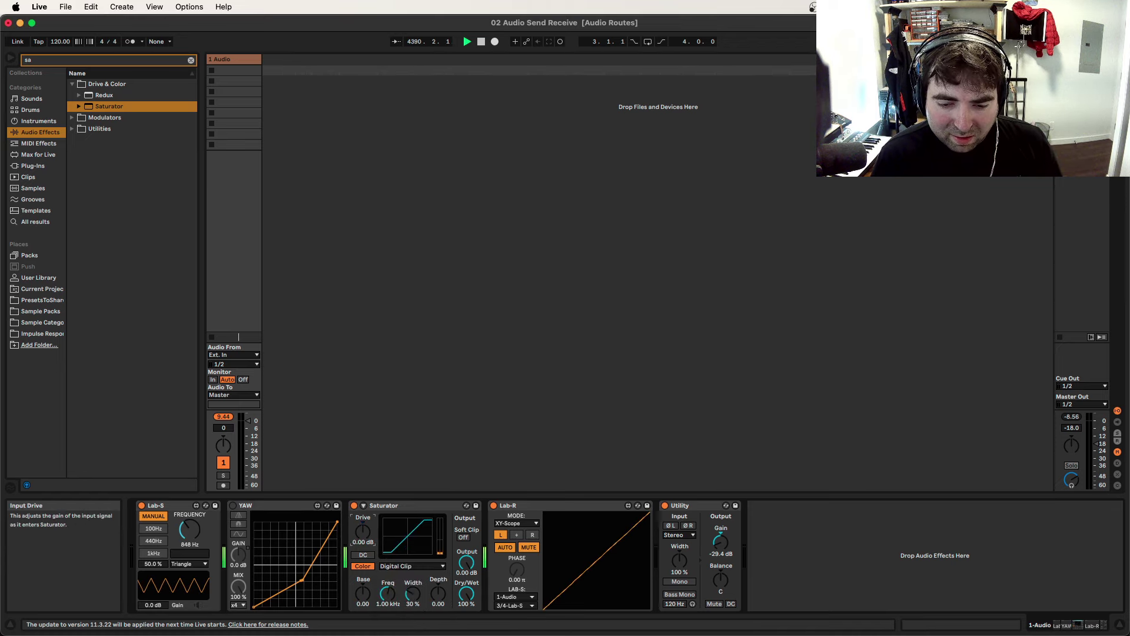
left_click_drag(363, 533, 362, 506)
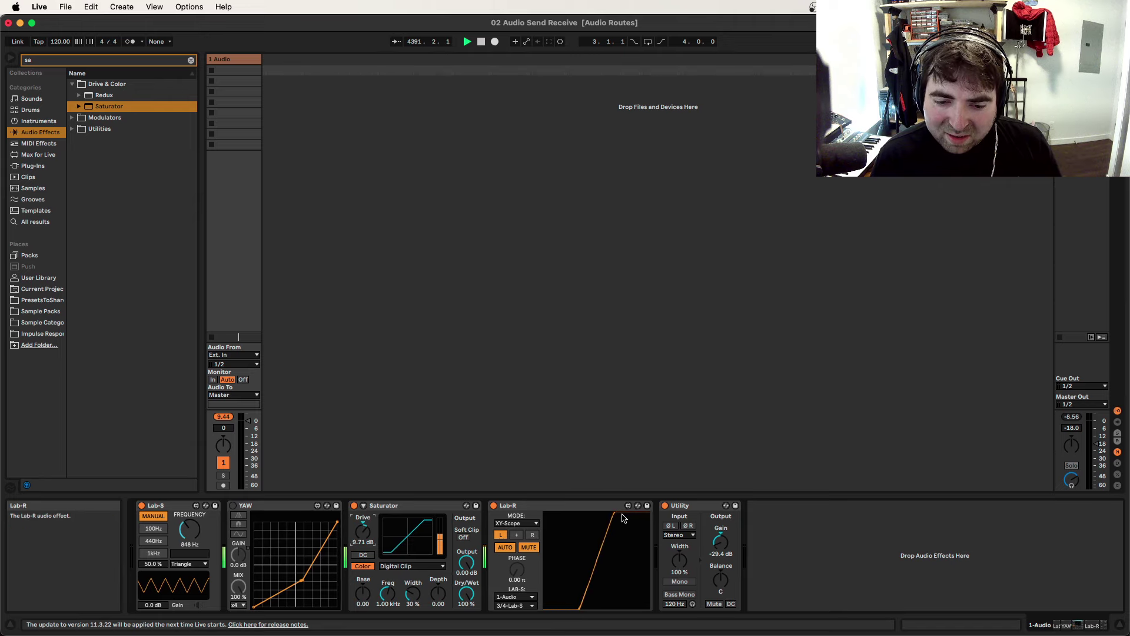
left_click_drag(376, 536, 377, 526)
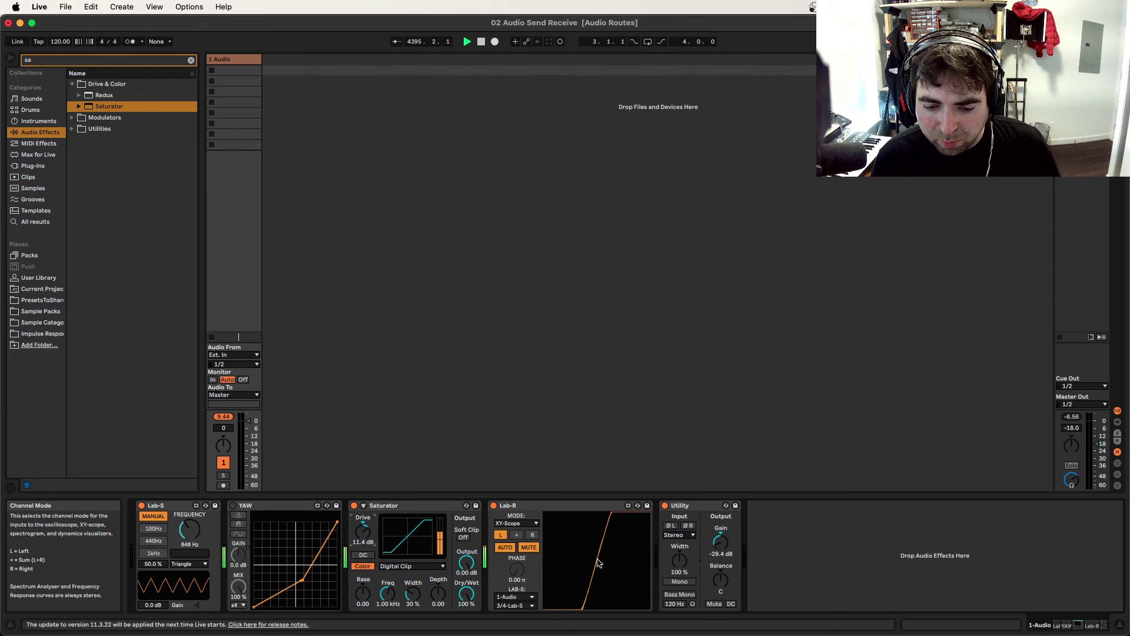
left_click_drag(364, 535, 363, 562)
key("BackSpace")
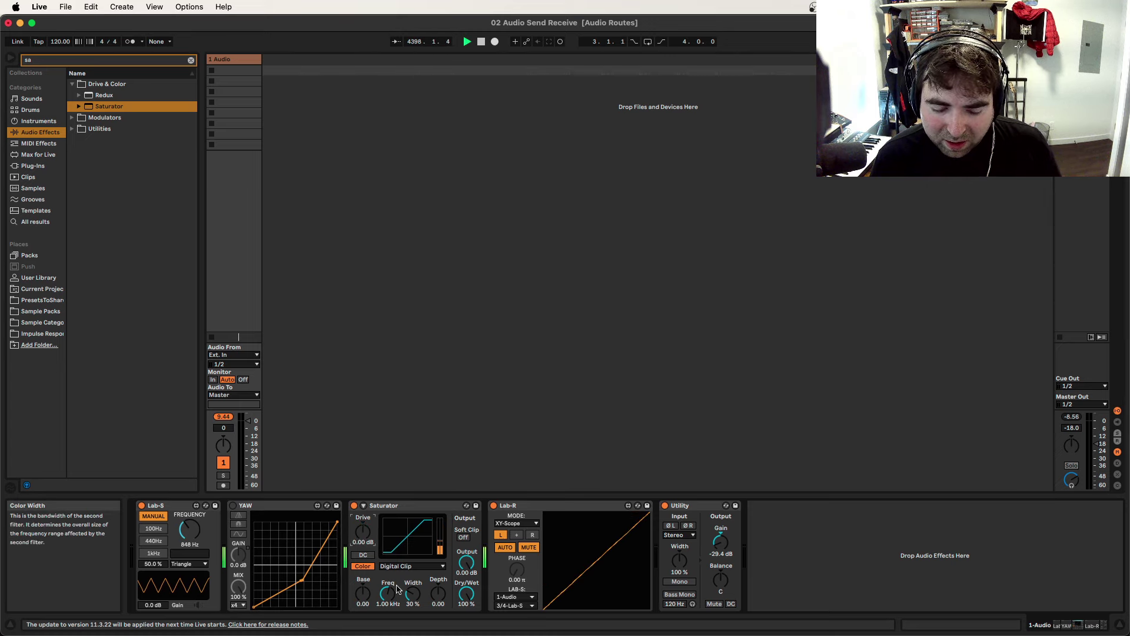
- Delete the Saturator and set Lab-R to manual phase shifted to 1.73 π
right_click(393, 508)
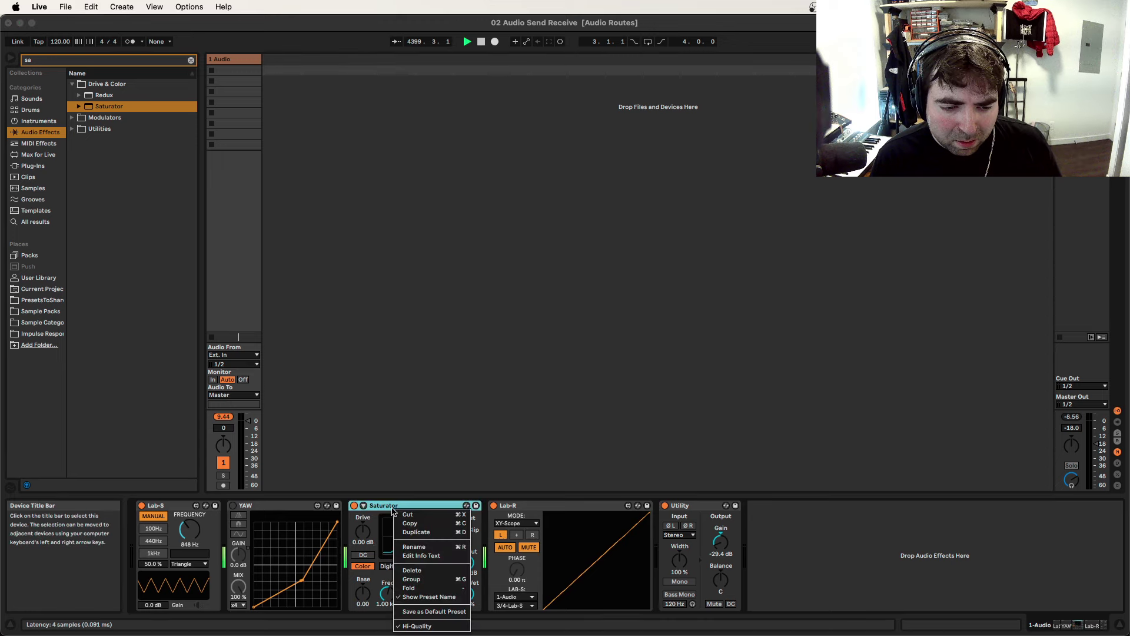
left_click(412, 570)
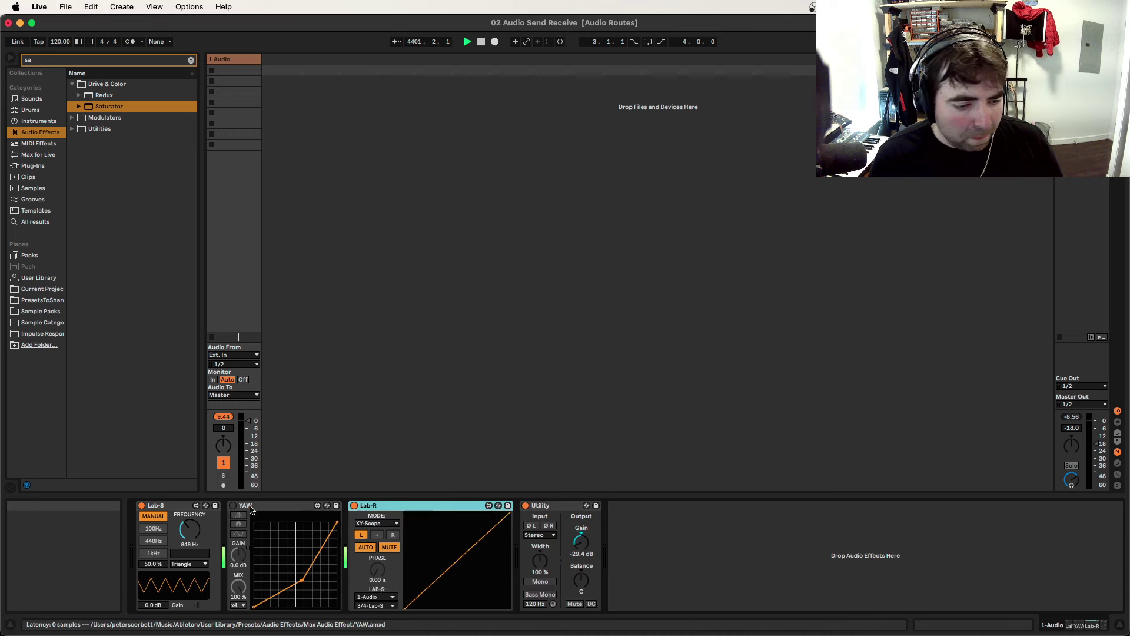
left_click(365, 547)
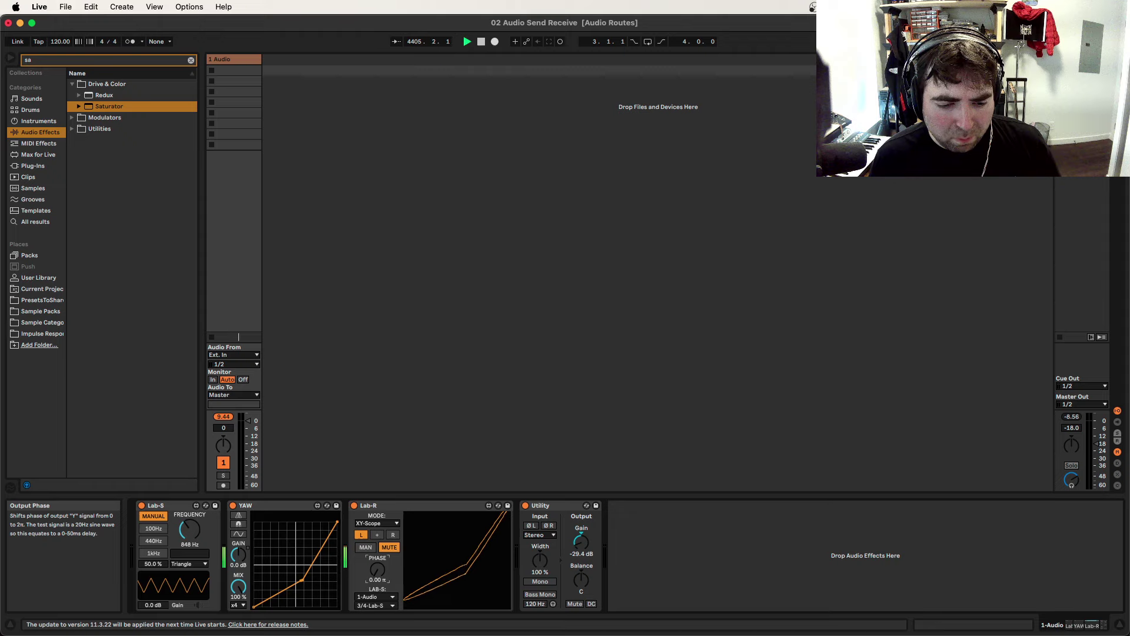
left_click_drag(377, 570, 377, 596)
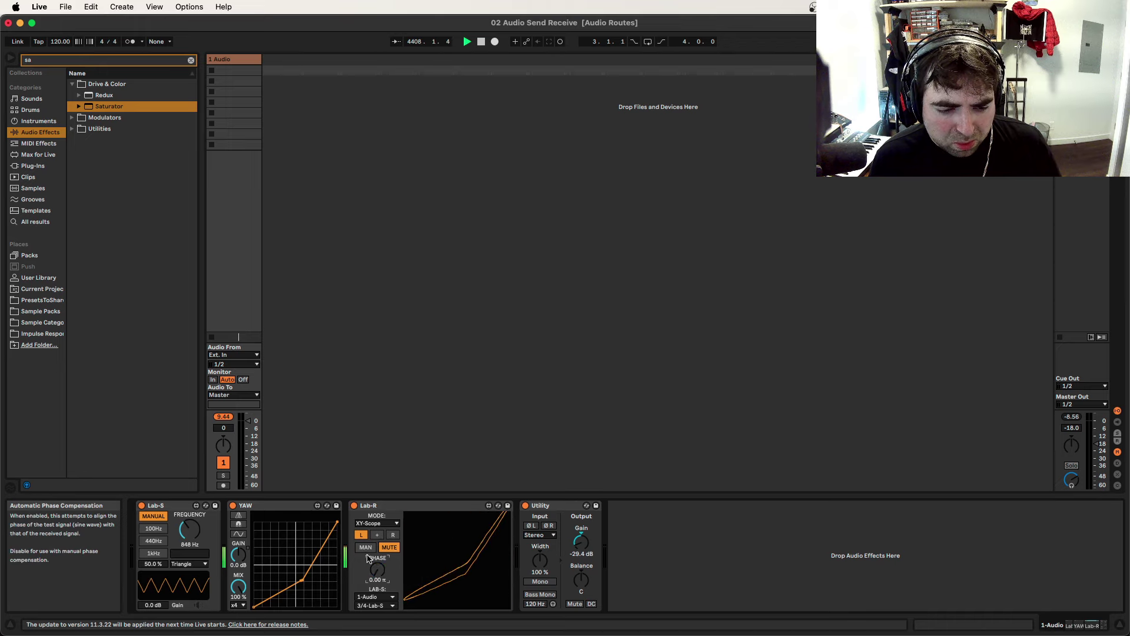
- Restore Lab-R's automatic phase compensation and bring up the YAW device's options
left_click(365, 548)
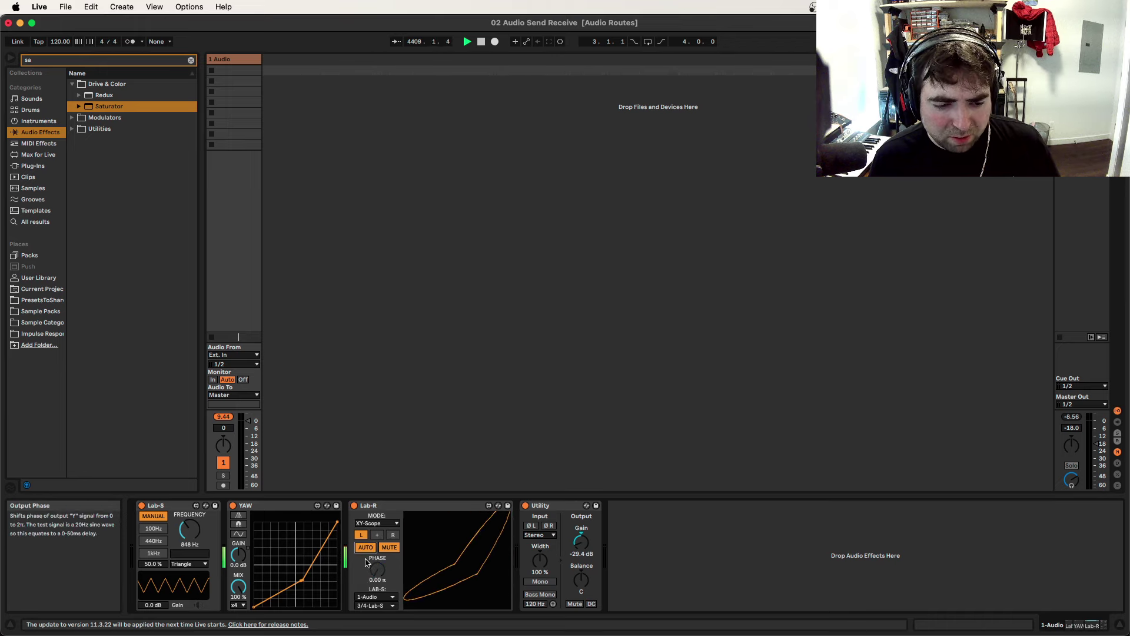
left_click(276, 507)
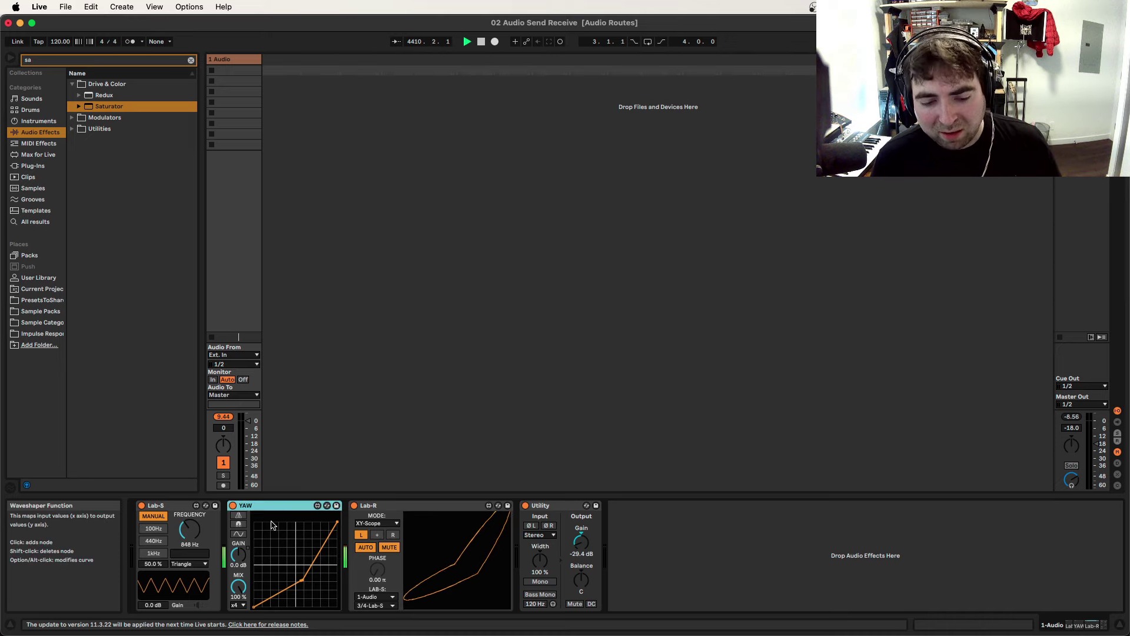
right_click(278, 508)
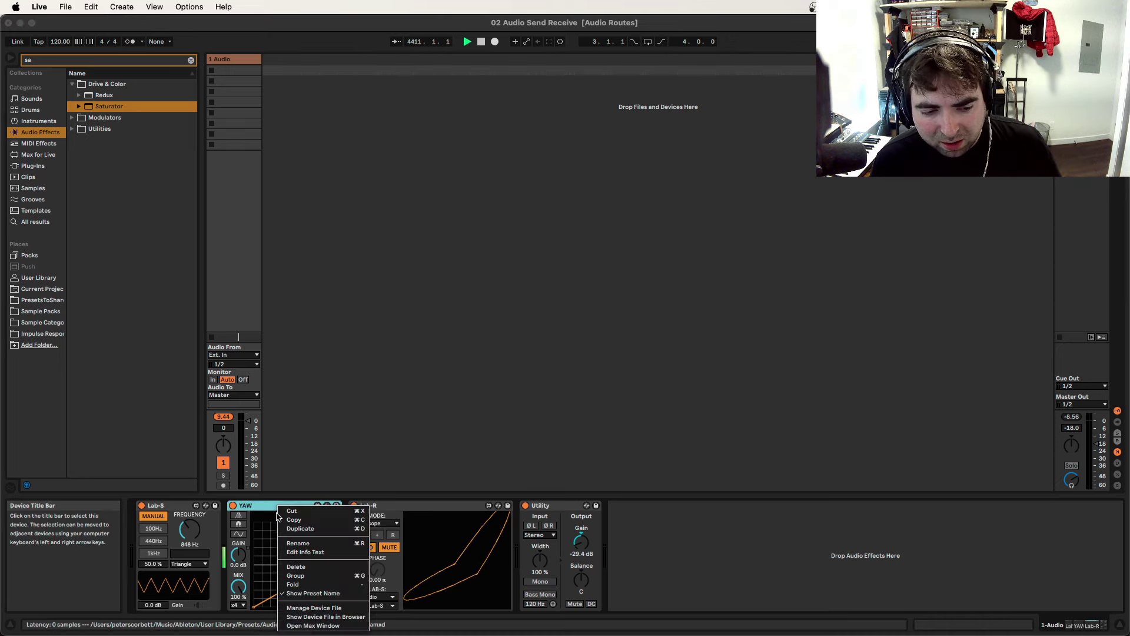
- Delete YAW and search 'hys' among the Max for Live devices
left_click(295, 566)
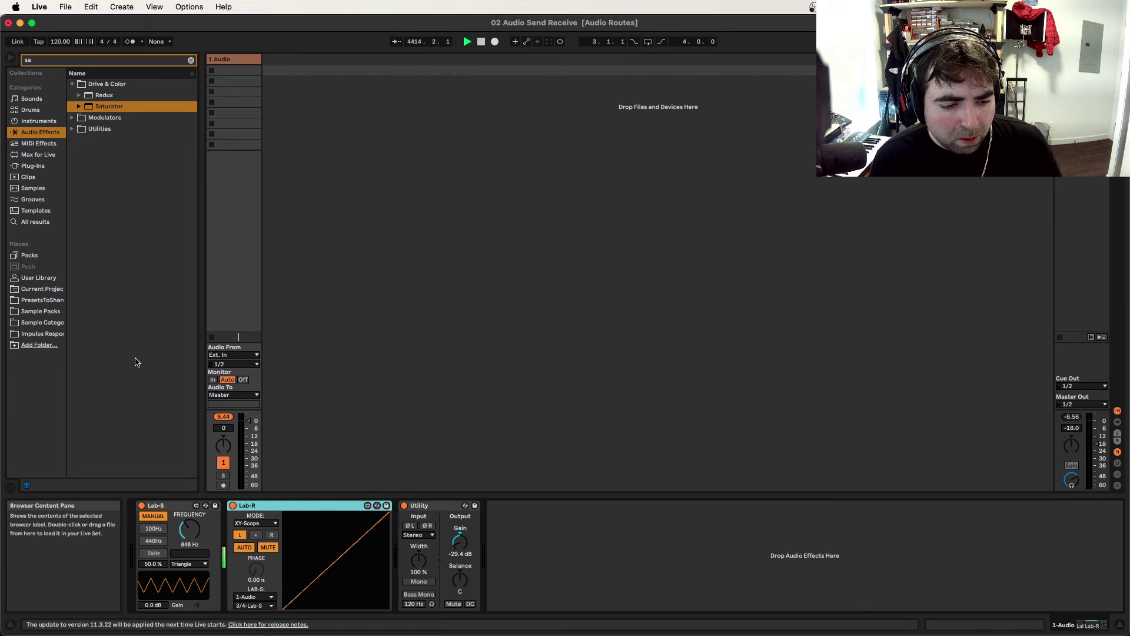
left_click(83, 59)
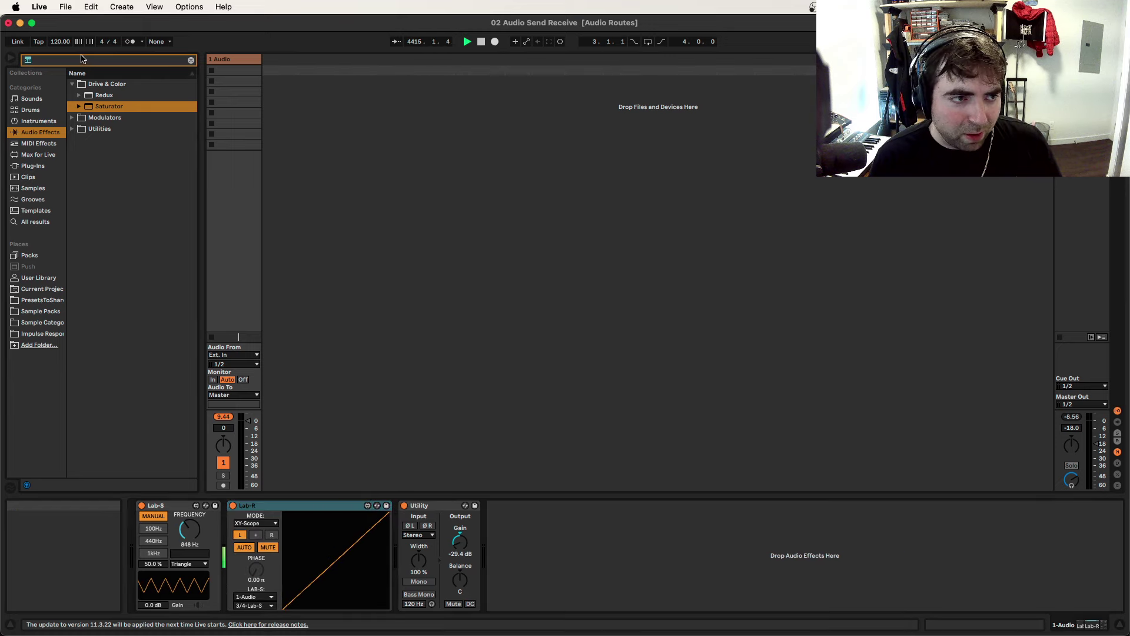
type("hys")
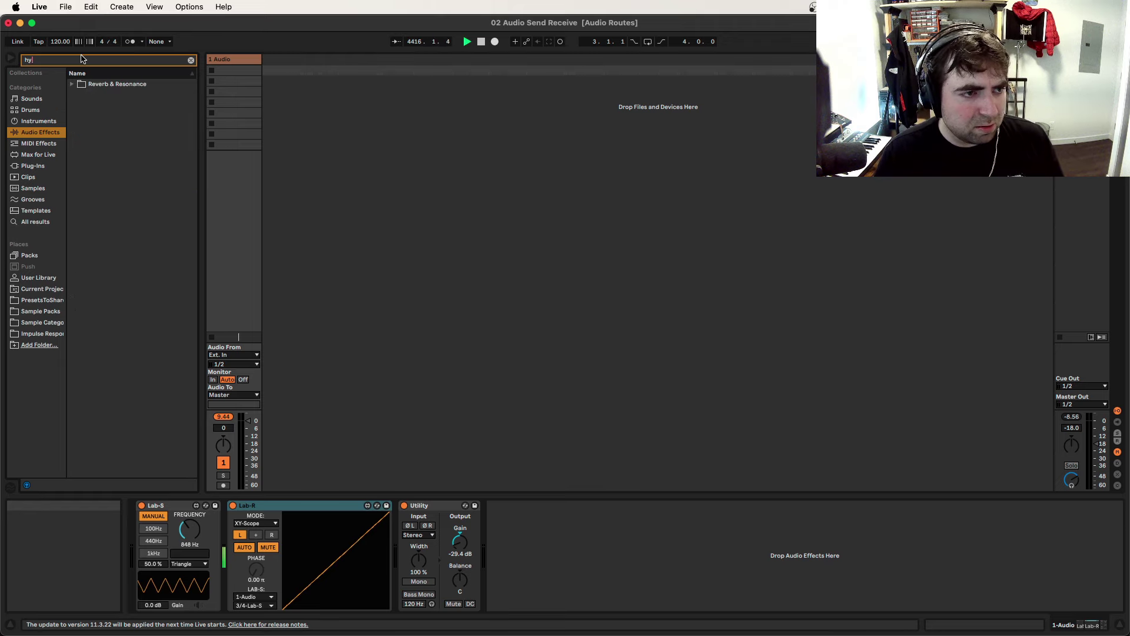
left_click(41, 156)
- Insert Hysteresis V3 between Lab-S and Lab-R with its filter band flattened to 0.0 dB
left_click_drag(103, 118, 235, 557)
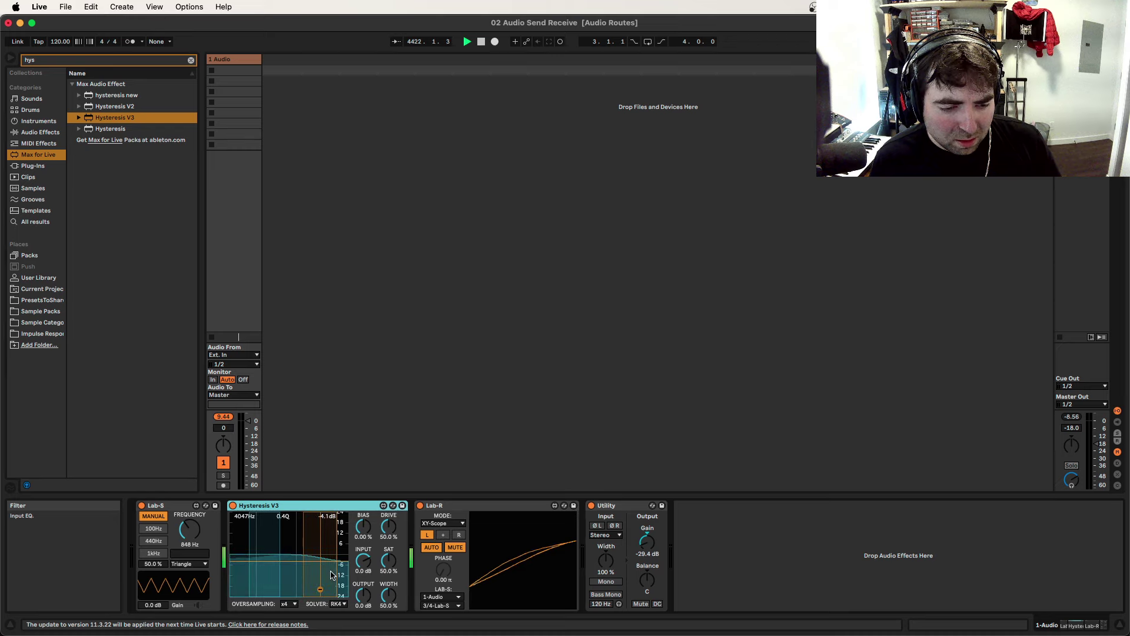
left_click_drag(332, 576, 333, 558)
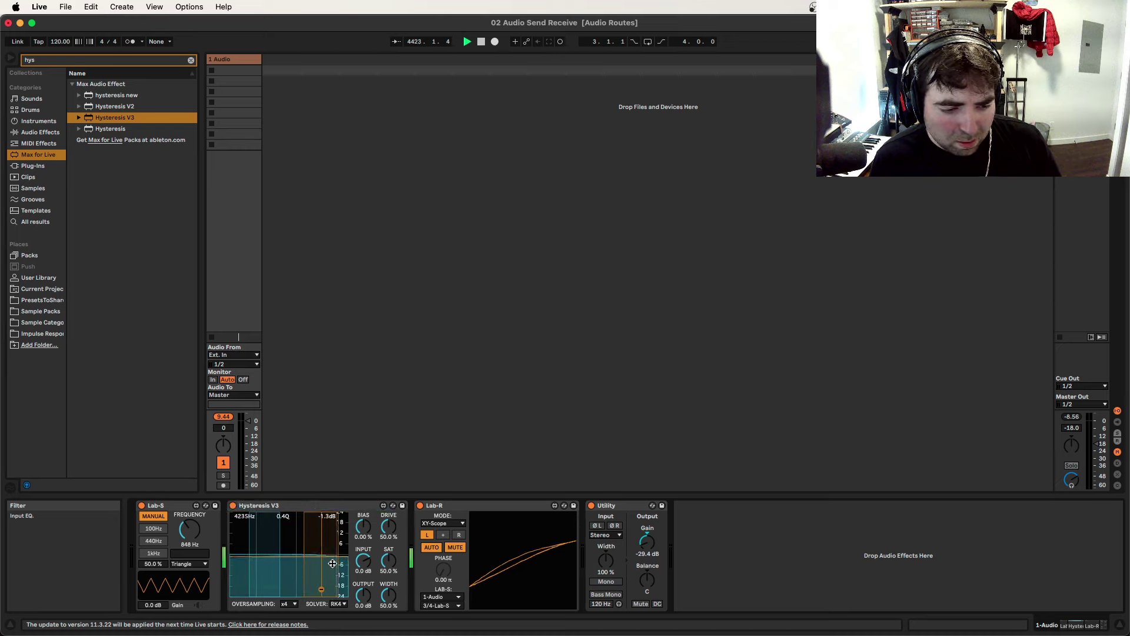
left_click(363, 560)
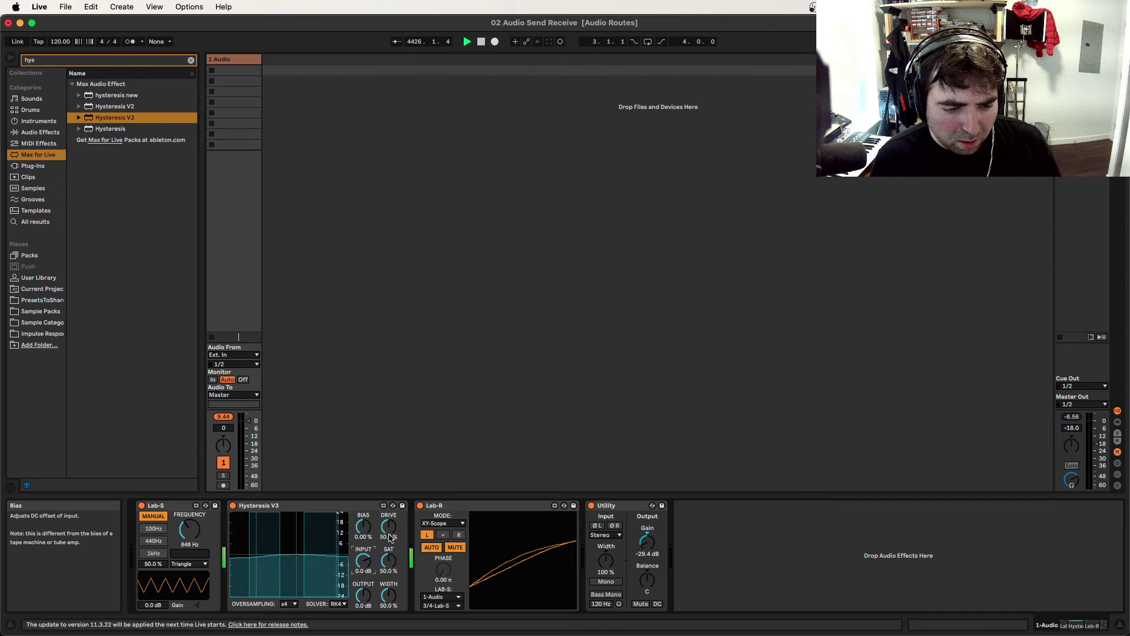
- Set Hysteresis V3 to Bias 0 %, Drive 59.8 %, Width 79.5 %, with Lab-R phase at 0.11 π
left_click_drag(389, 538, 382, 559)
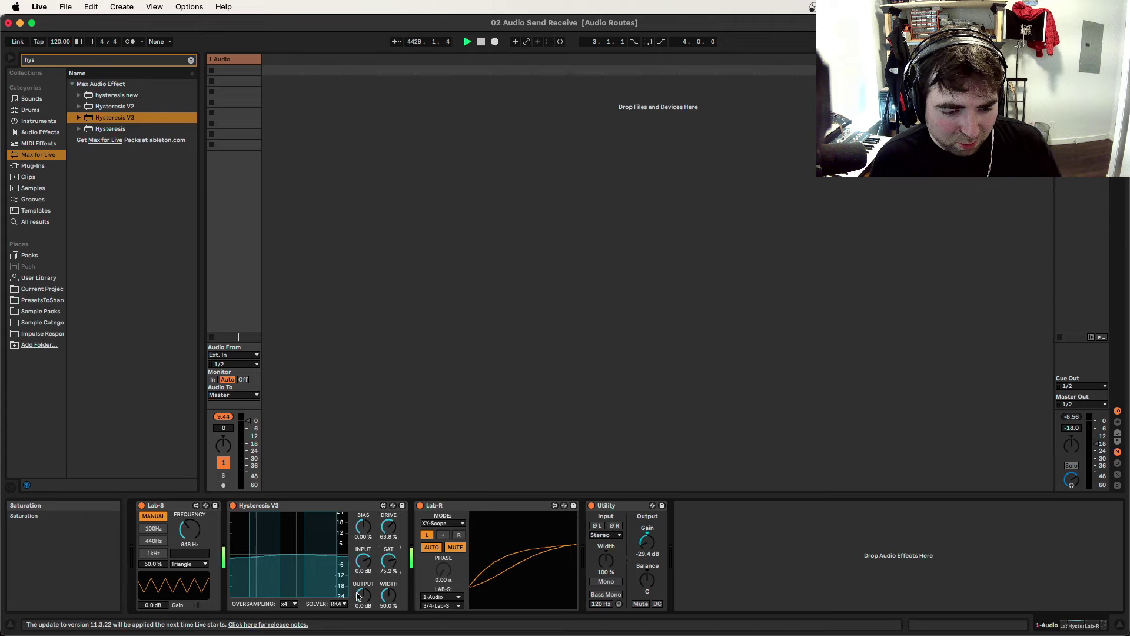
left_click_drag(363, 525, 363, 537)
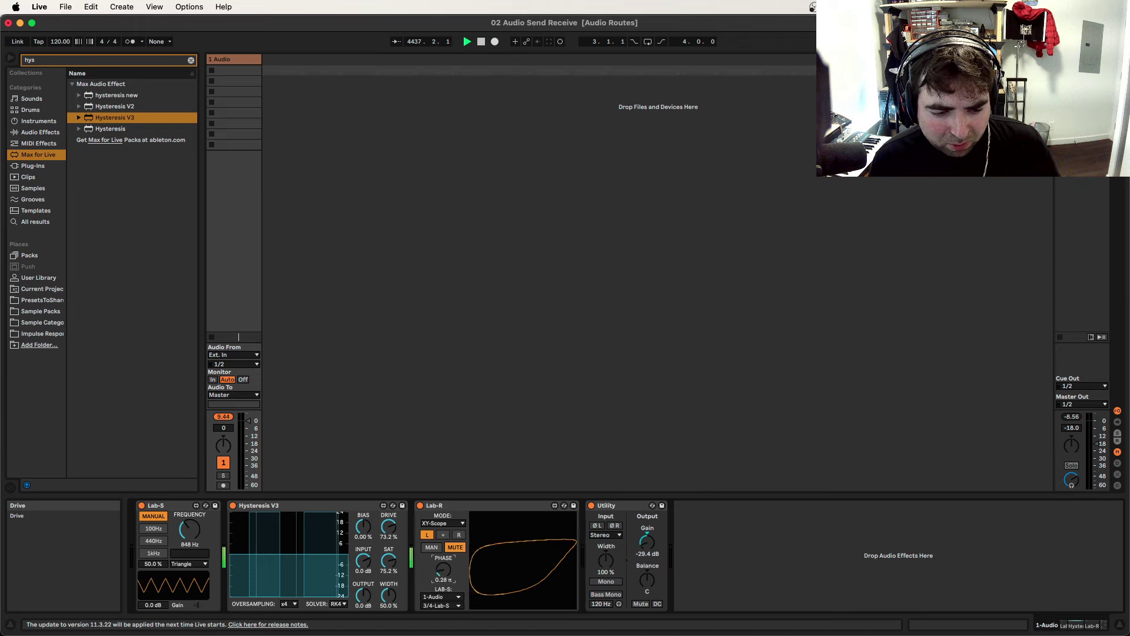
left_click_drag(389, 596, 389, 630)
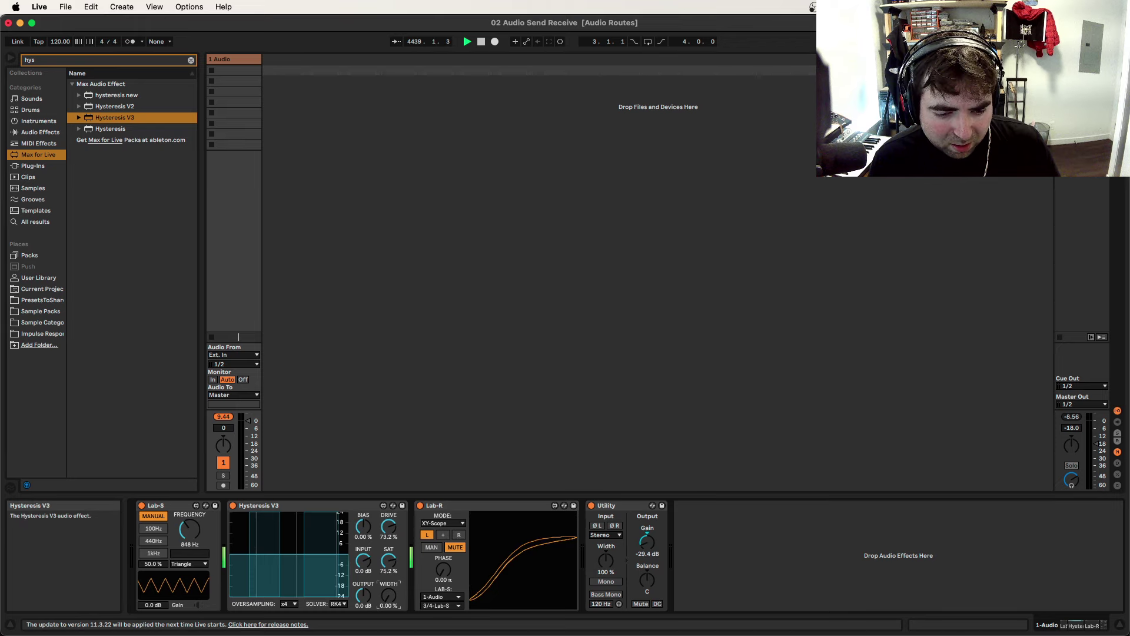
left_click_drag(443, 569, 443, 563)
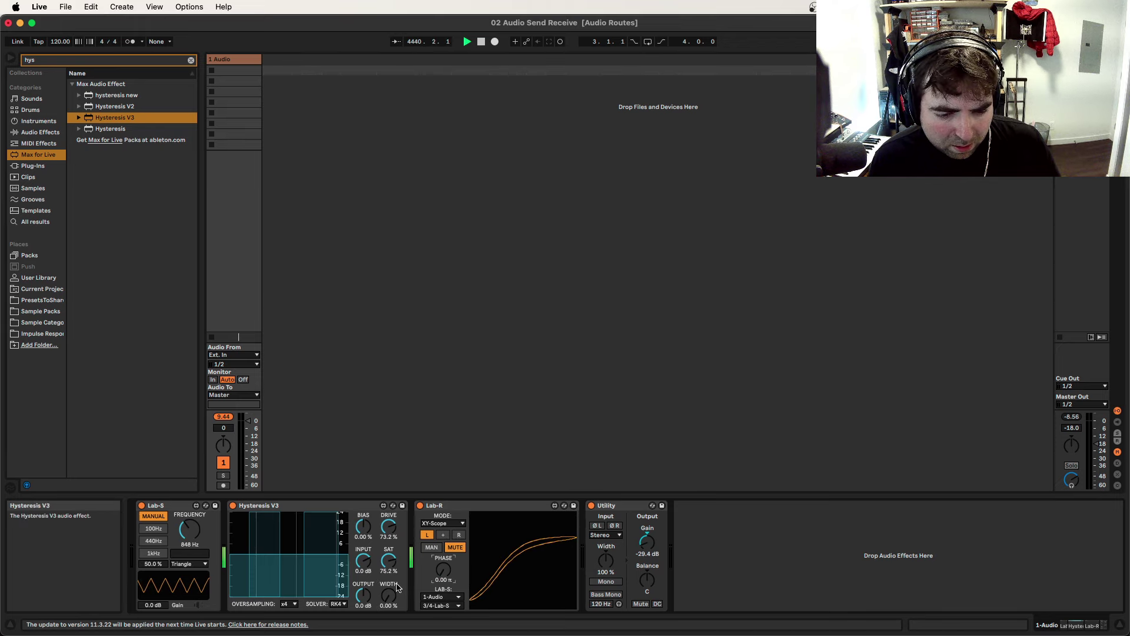
left_click_drag(389, 596, 389, 584)
left_click_drag(389, 526, 389, 533)
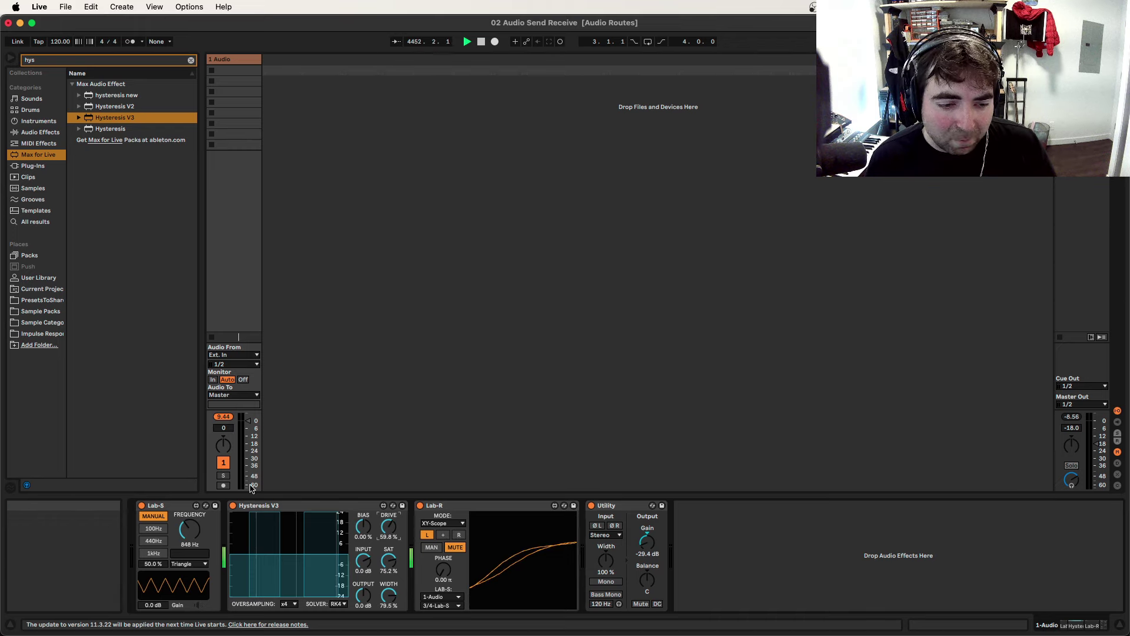
left_click(274, 507)
- Replace Hysteresis V3 with Hysteresis V2 between Lab-S and Lab-R
right_click(275, 507)
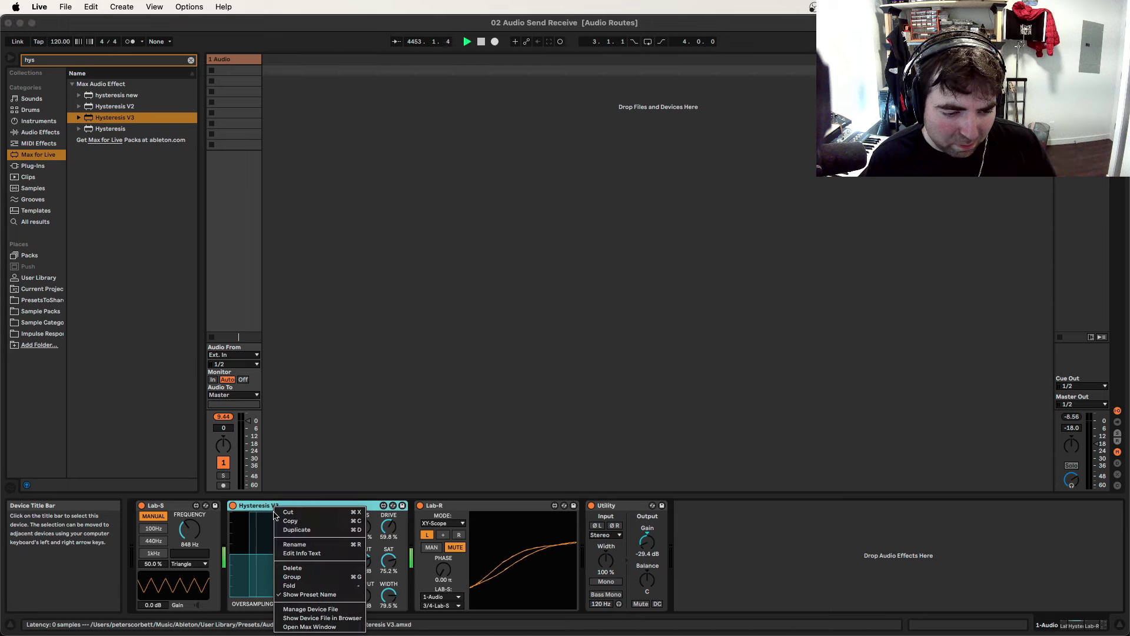
left_click(292, 568)
left_click(110, 106)
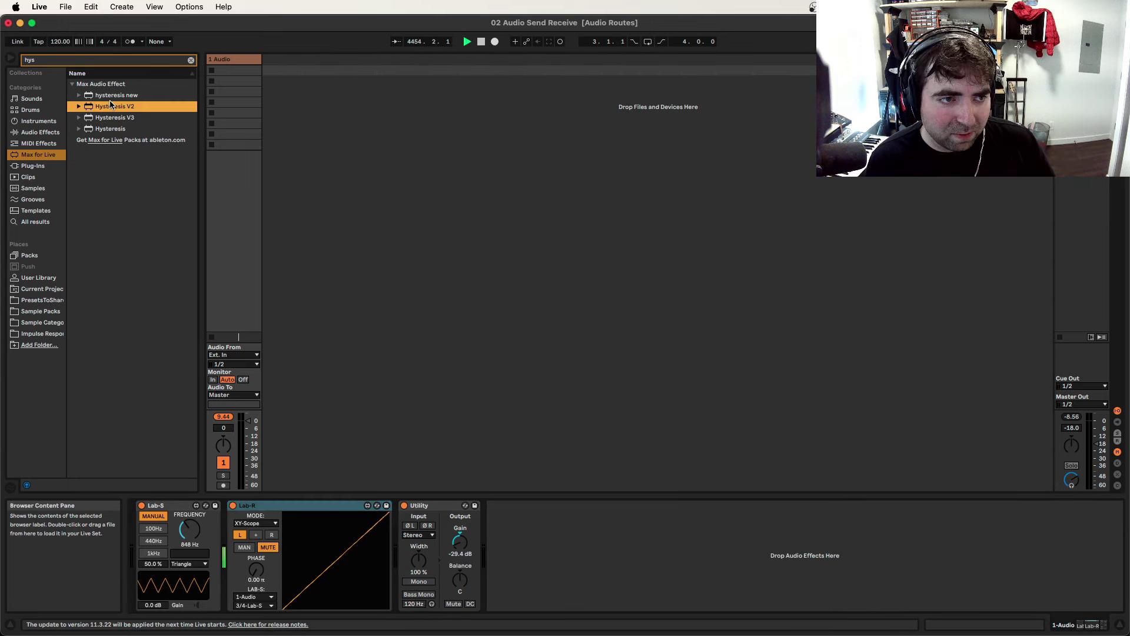
mouse_move(106, 104)
left_mouse_down()
mouse_move(310, 606)
mouse_move(239, 560)
mouse_move(254, 590)
mouse_move(224, 566)
left_mouse_up()
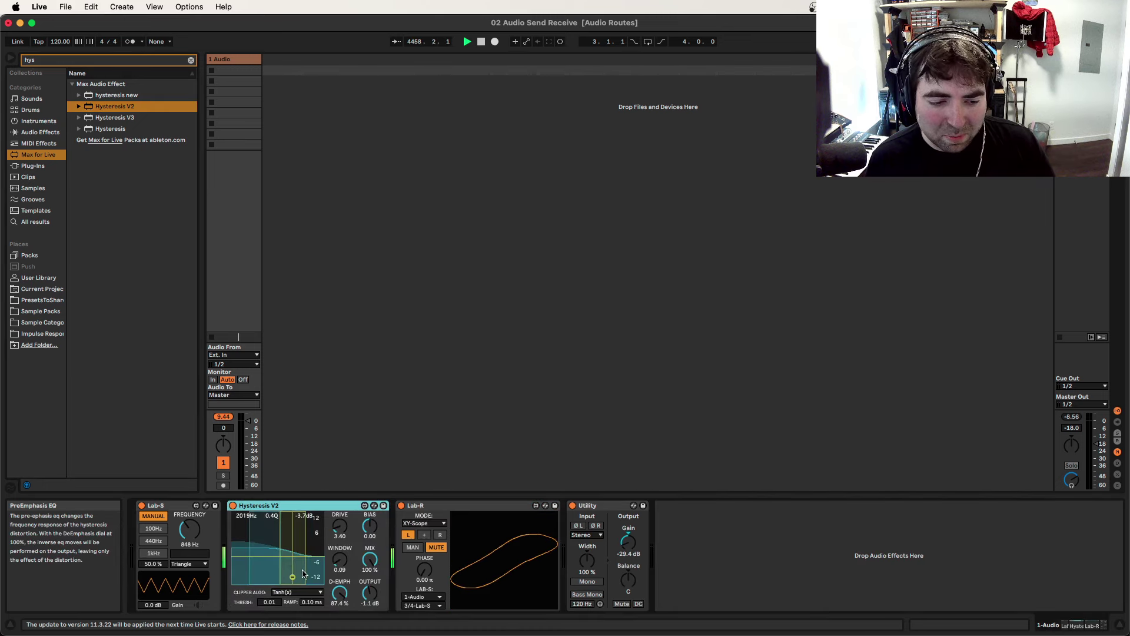
- Move V2's pre-emphasis point to 251 Hz, Lab-R phase to 0.11 π, and window to 0.00
left_click_drag(294, 579, 266, 577)
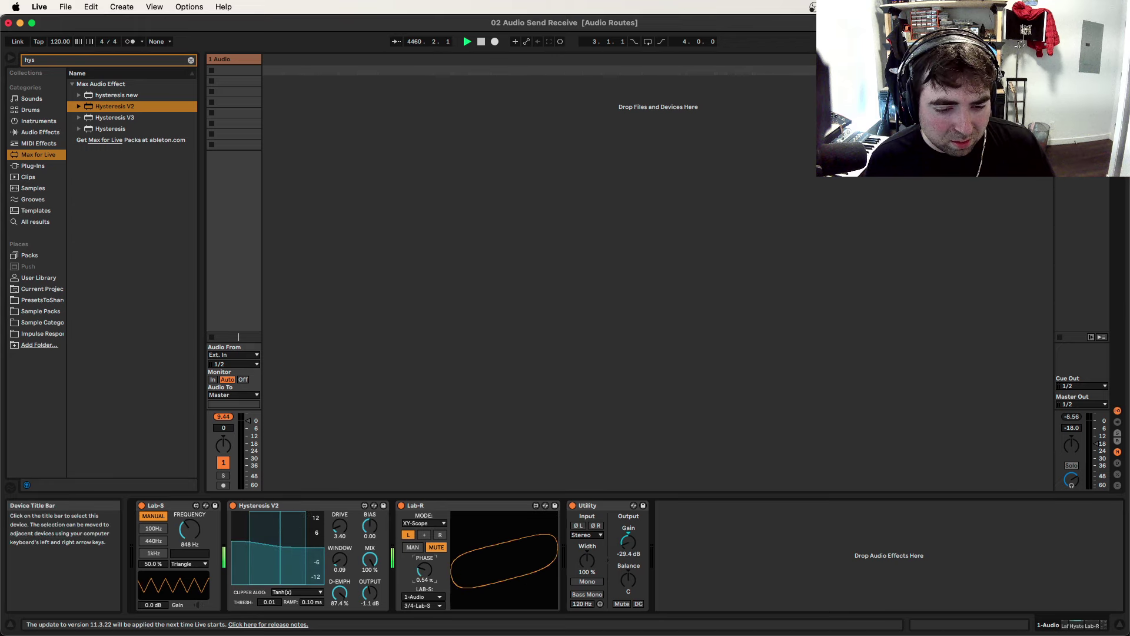
left_click_drag(425, 569, 425, 565)
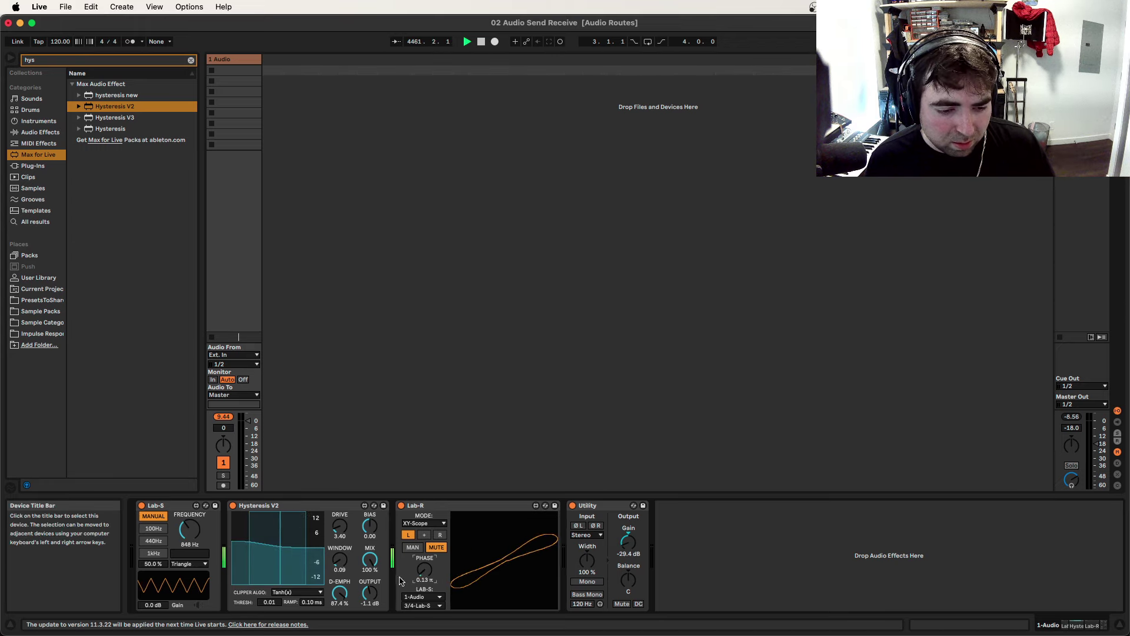
left_click_drag(340, 560, 340, 572)
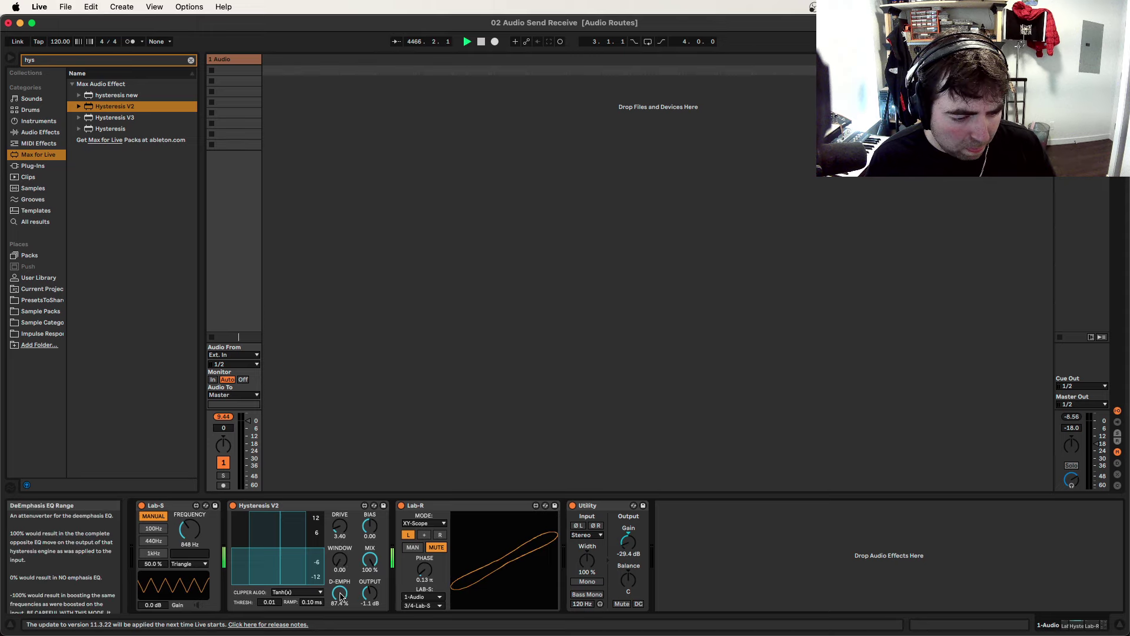
- Set Hysteresis V2 to drive 6.70, window 0.09 and bias 0.00, with Lab-R phase reset to 0.00 π
left_click(339, 527)
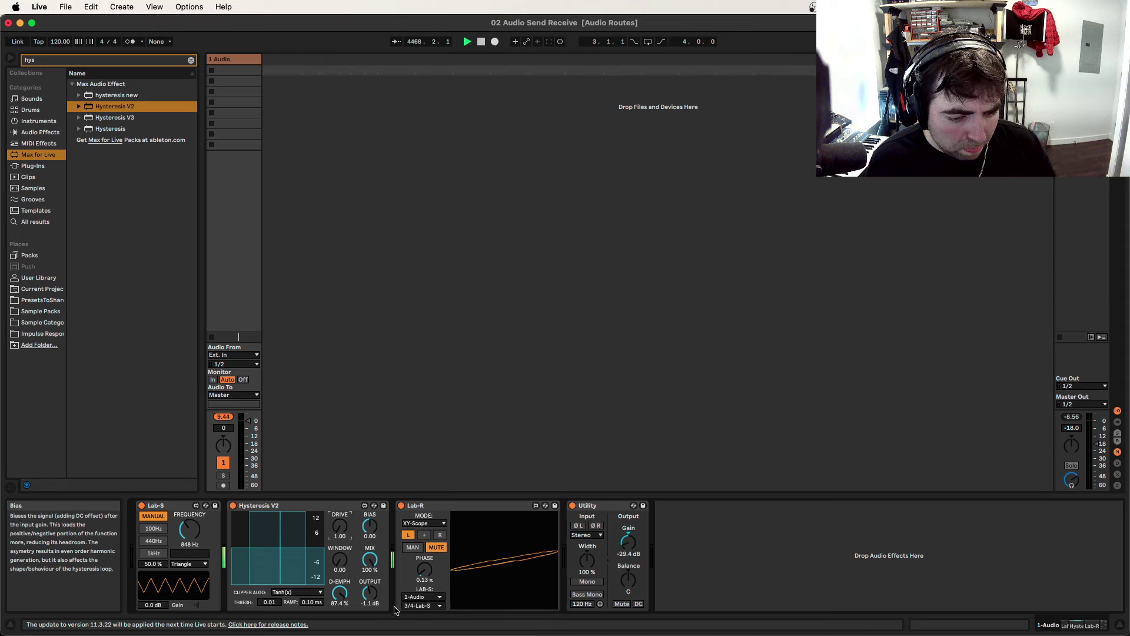
left_click_drag(424, 568, 425, 583)
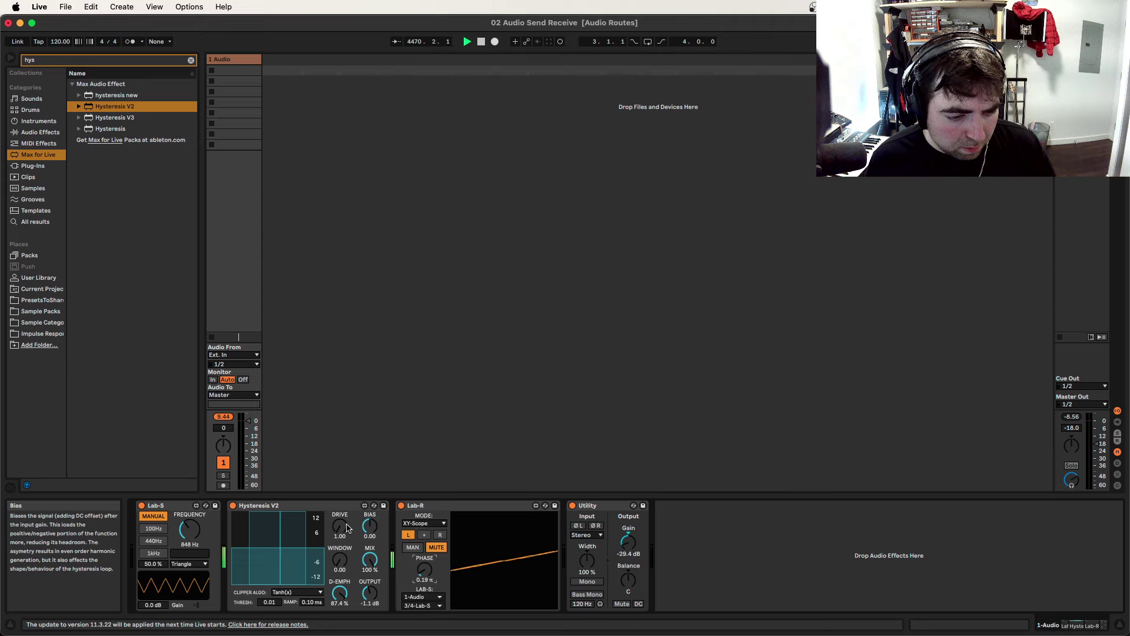
left_click_drag(343, 528, 344, 507)
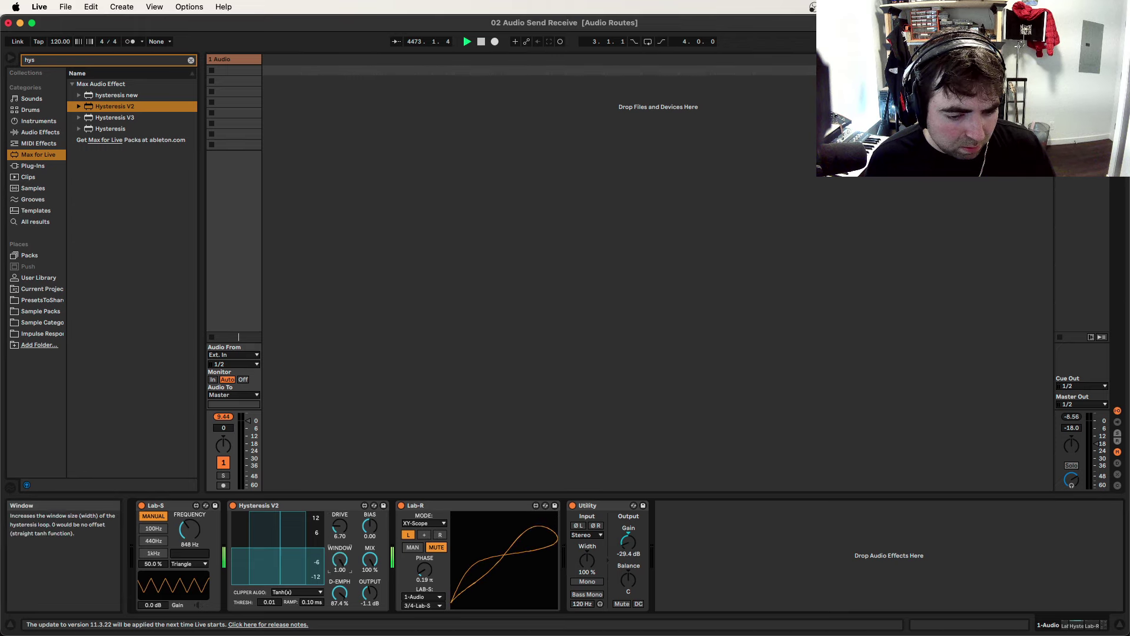
left_click_drag(339, 559, 339, 554)
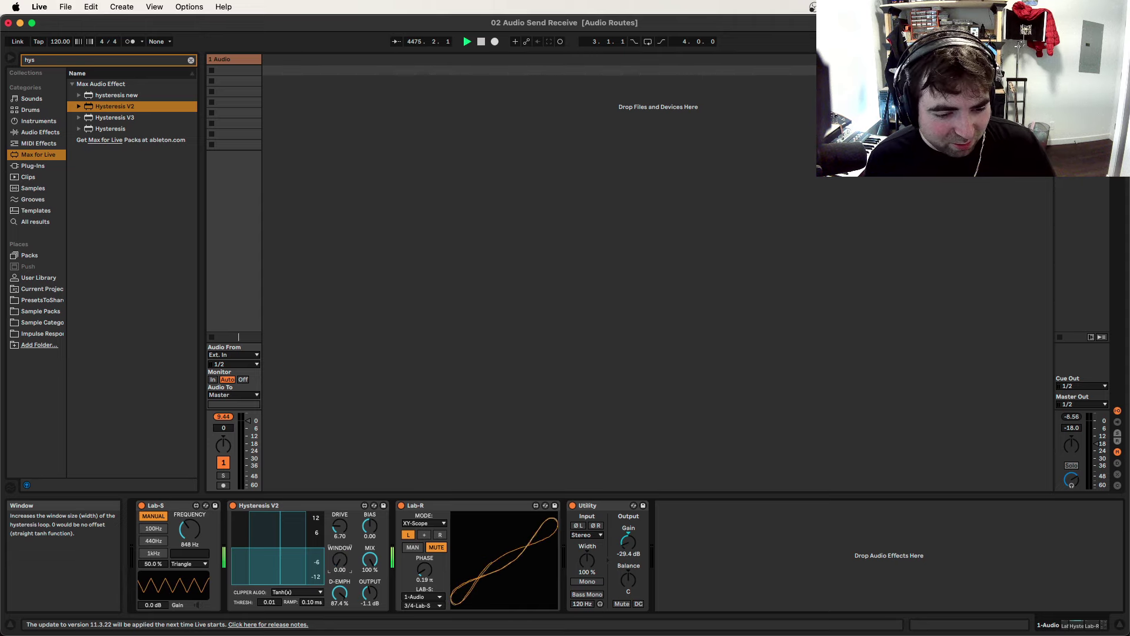
left_click(370, 526)
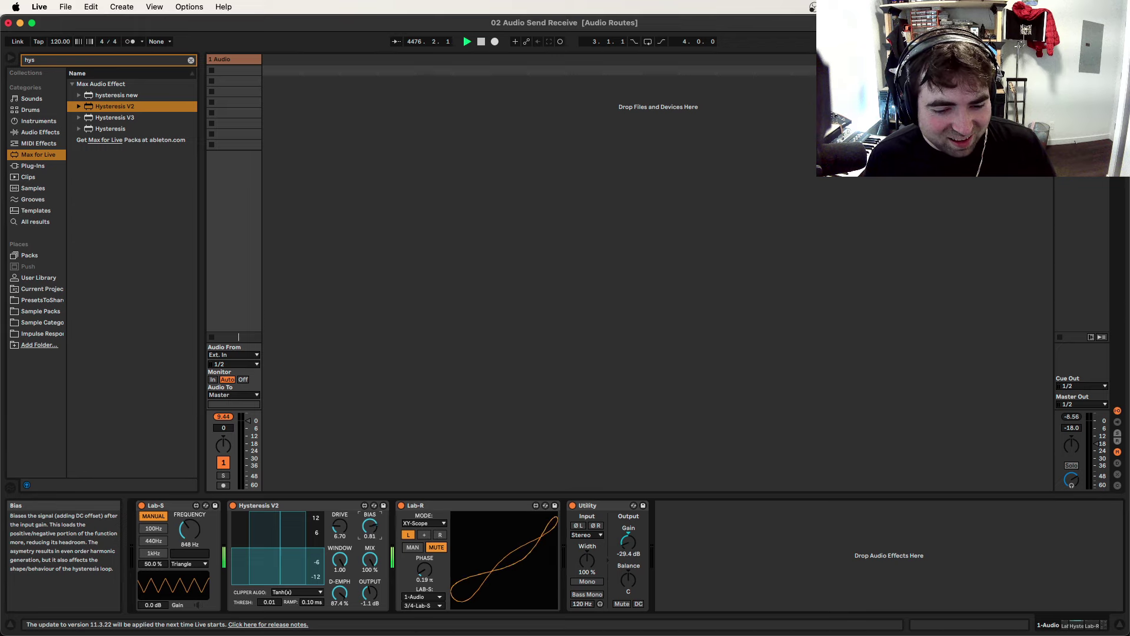
left_click_drag(369, 530, 342, 615)
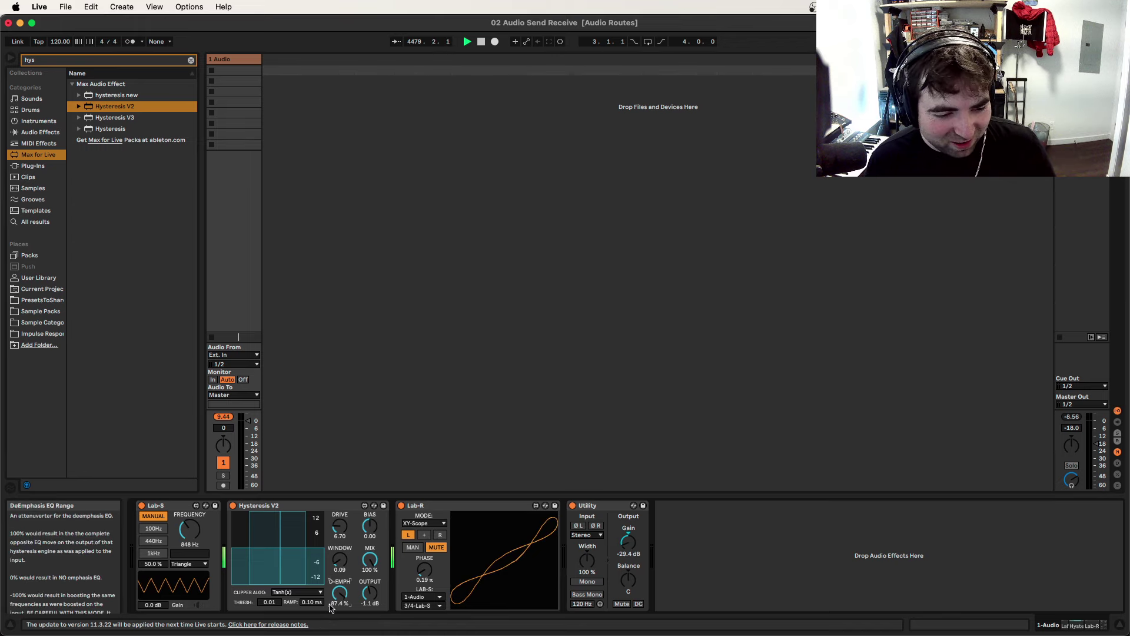
right_click(328, 508)
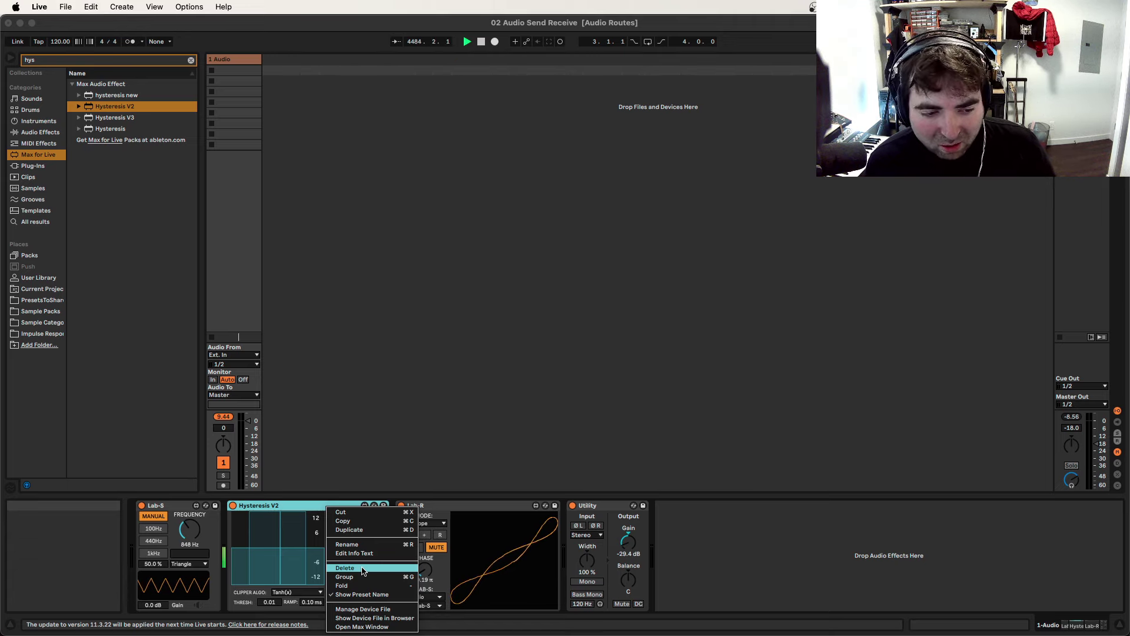
- Delete Hysteresis V2 and return Lab-R to 0.00 π phase with automatic compensation
key("Return")
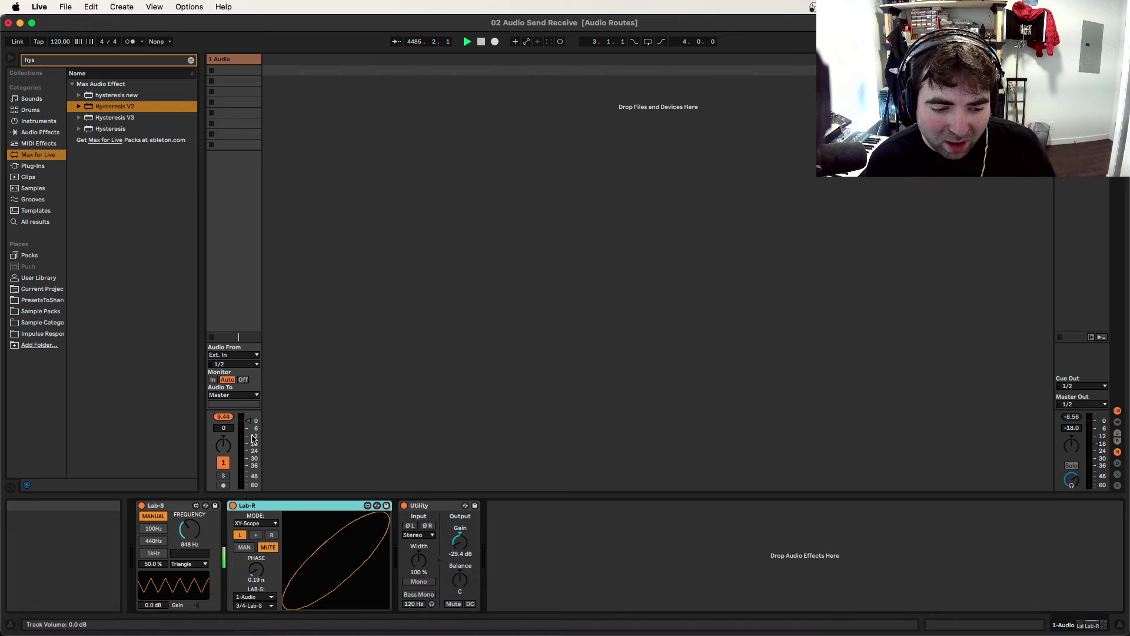
left_click_drag(256, 569, 256, 586)
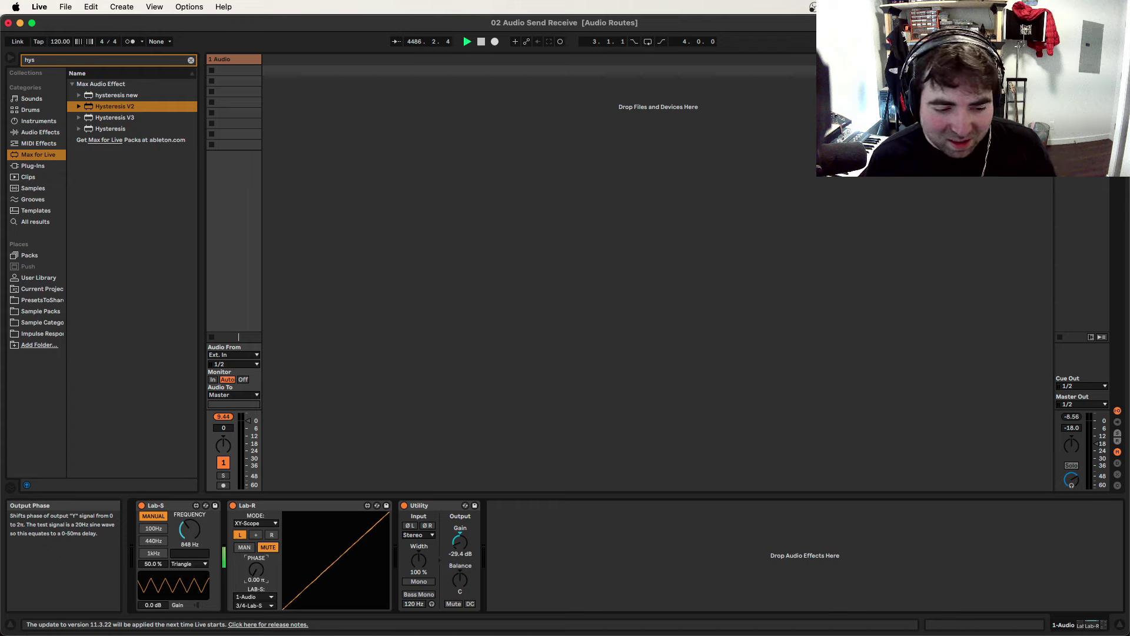
left_click(244, 547)
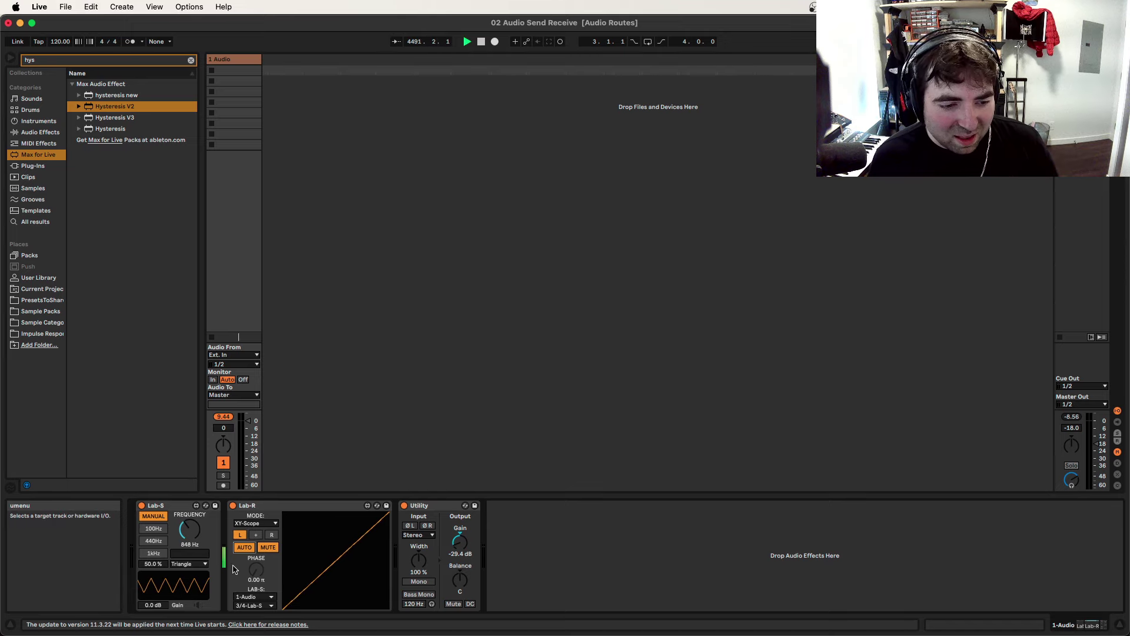
left_click(238, 523)
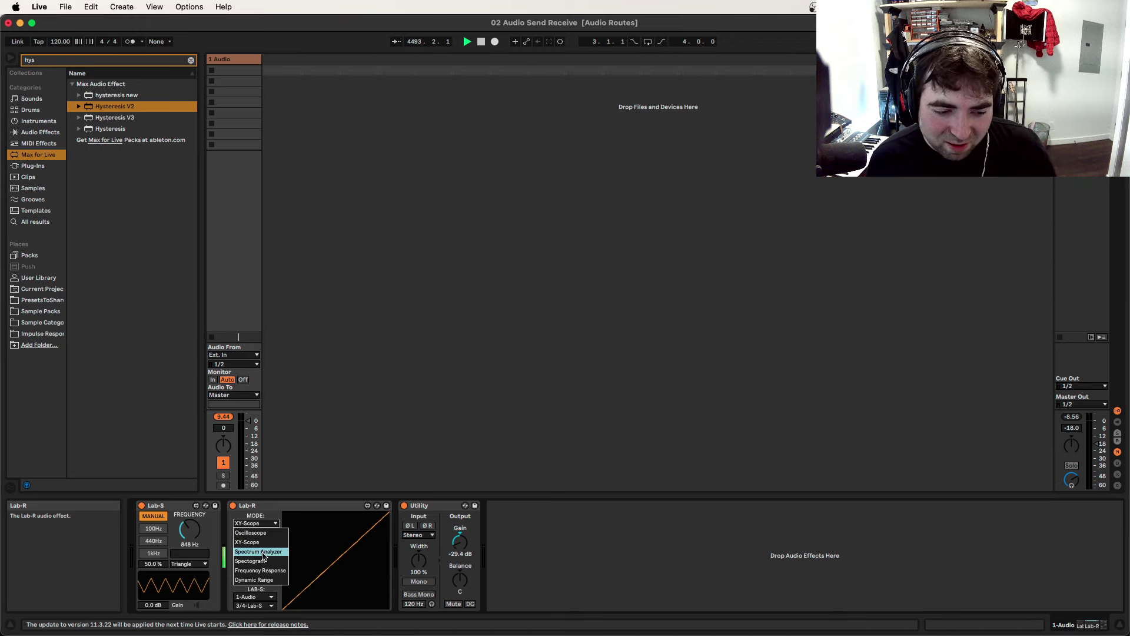
- Switch Lab-R's mode to Spectrum Analyzer and set Lab-S's test tone to 1 kHz
left_click(258, 551)
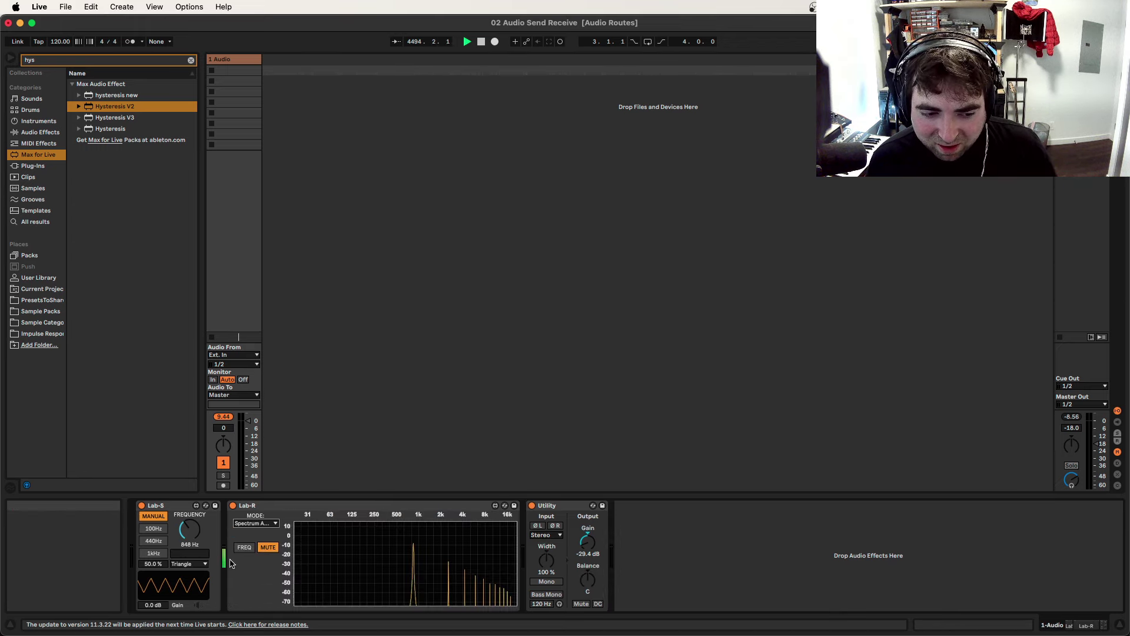
left_click(292, 506)
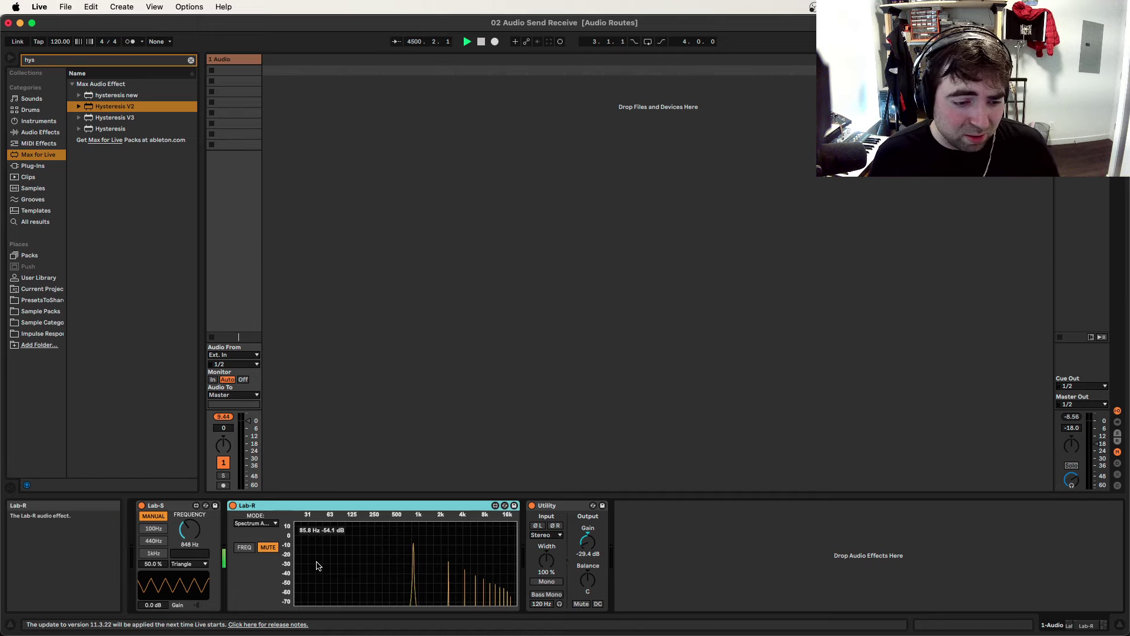
left_click(274, 525)
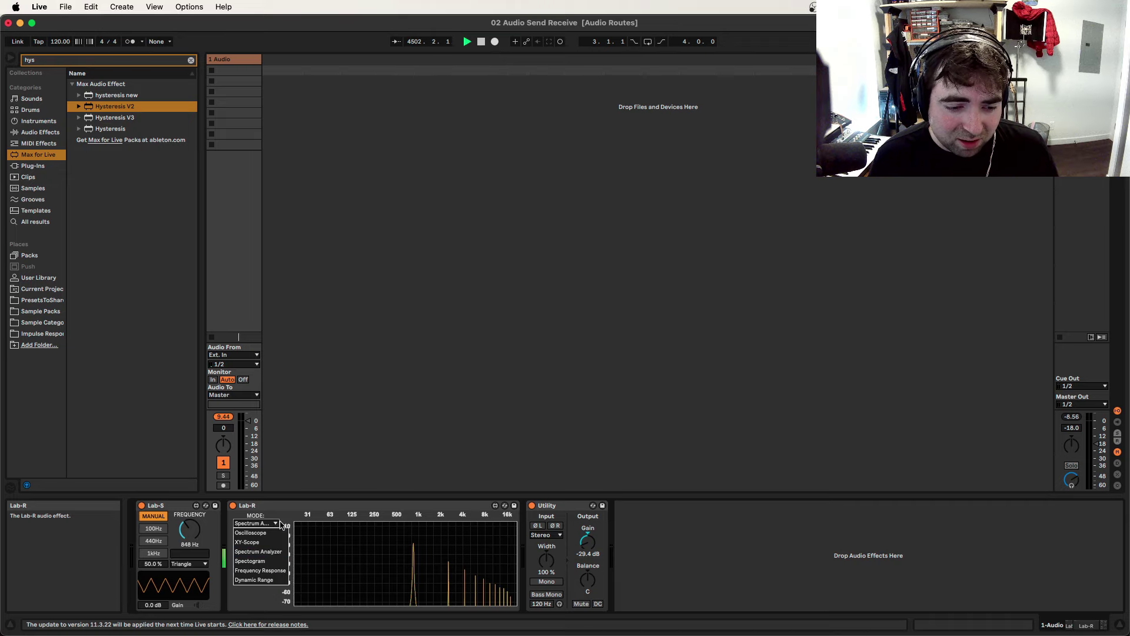
left_click(276, 524)
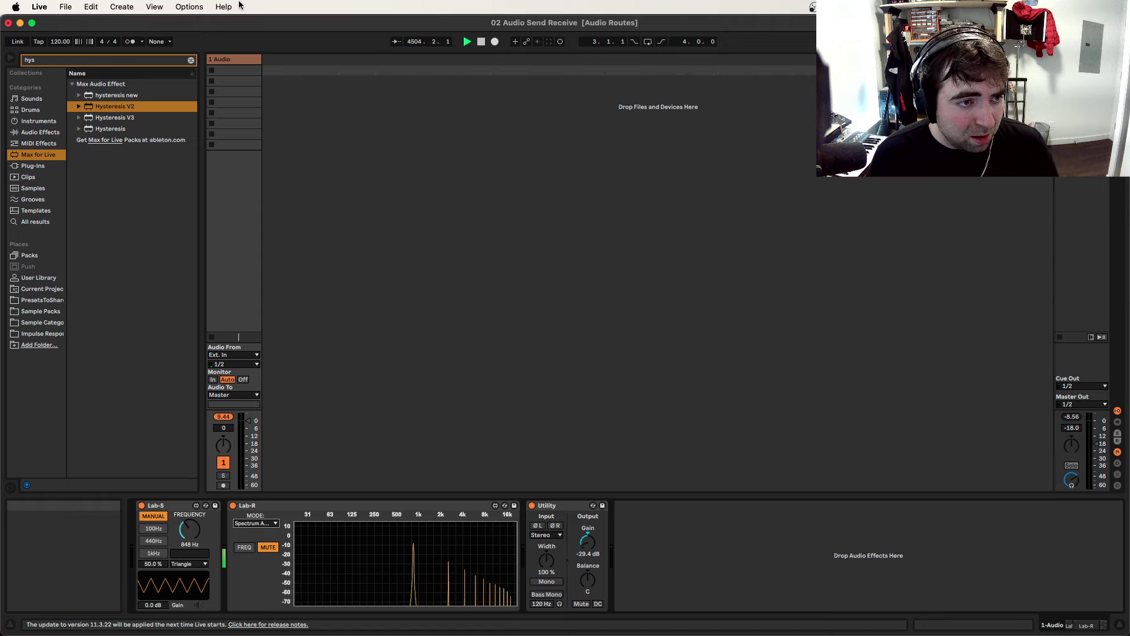
left_click(154, 554)
- Set the Lab-S test tone to 100 Hz and clear the old 'hys' browser search
left_click(155, 529)
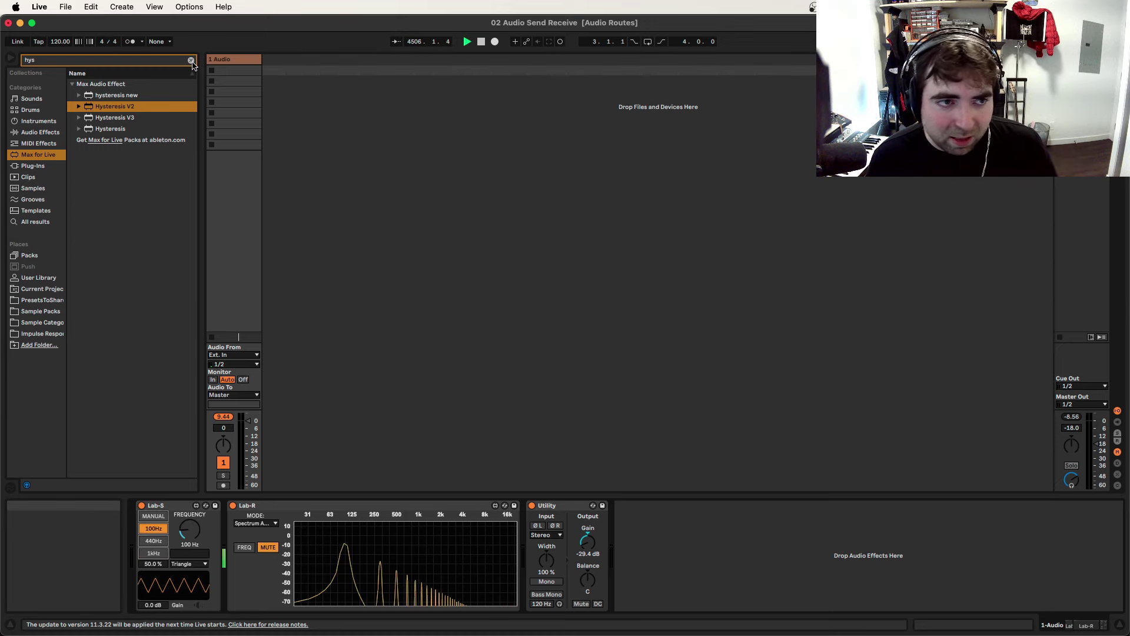
left_click(191, 60)
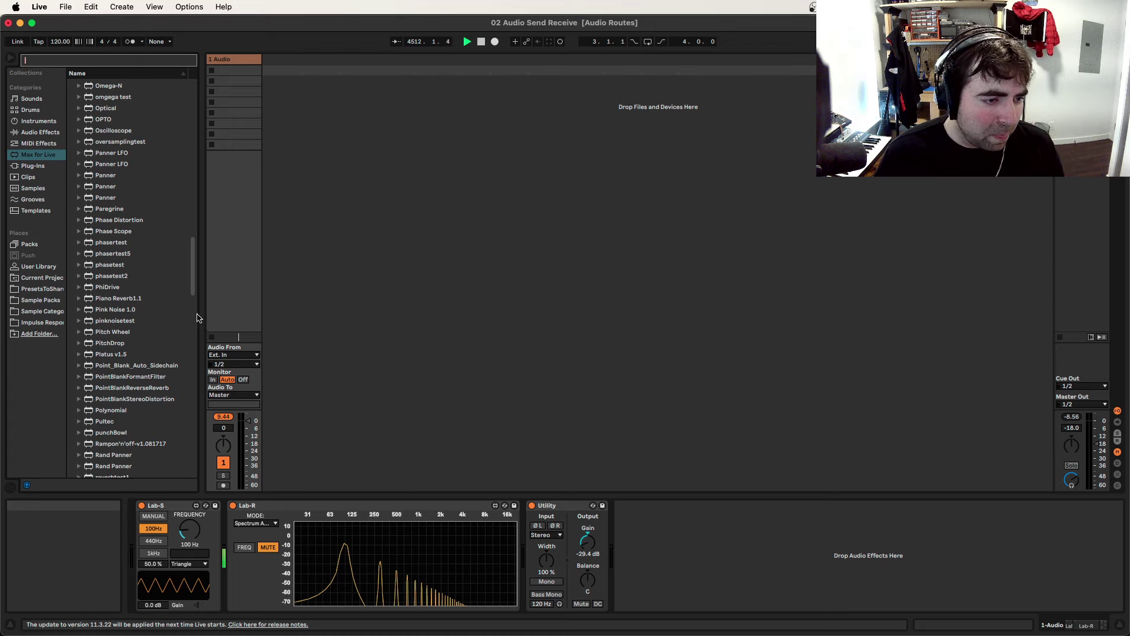
scroll(195, 309, "down", 5)
left_click_drag(194, 309, 191, 164)
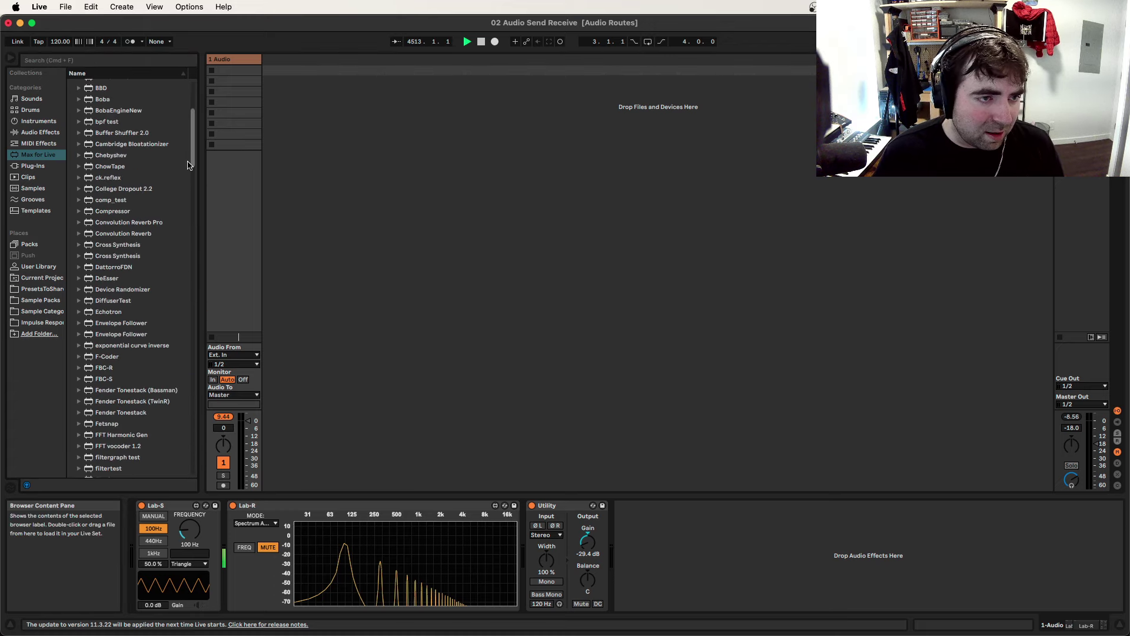
- Find Kush Audio Omega N via a 'kush' plug-in search and insert it between Lab-S and Lab-R
left_click(35, 166)
left_click(64, 61)
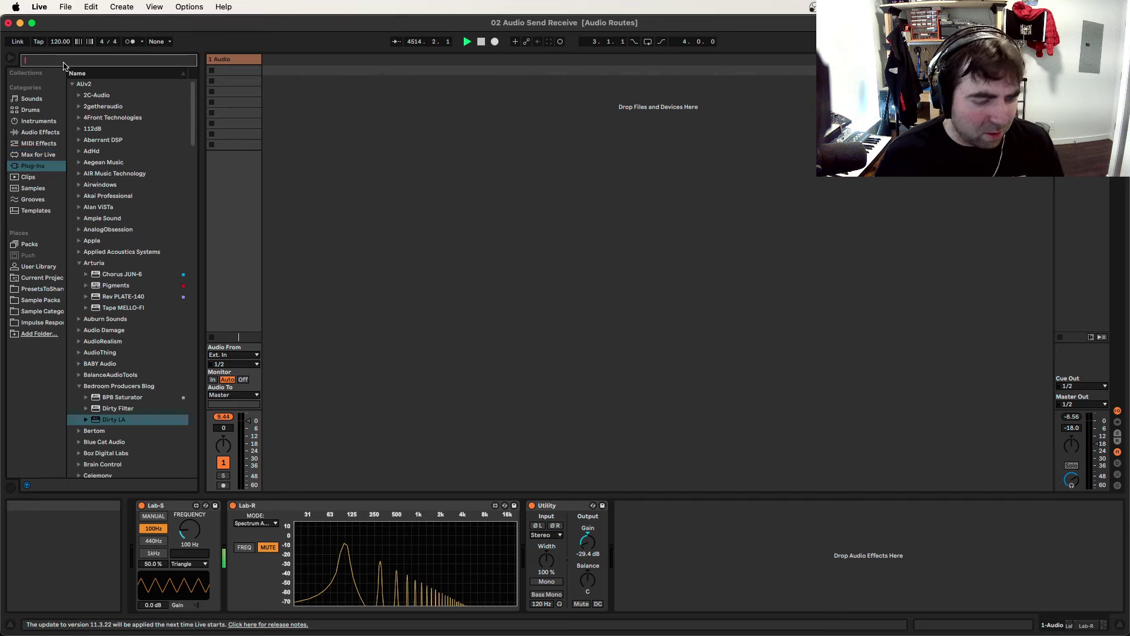
type("kush")
left_click(89, 95)
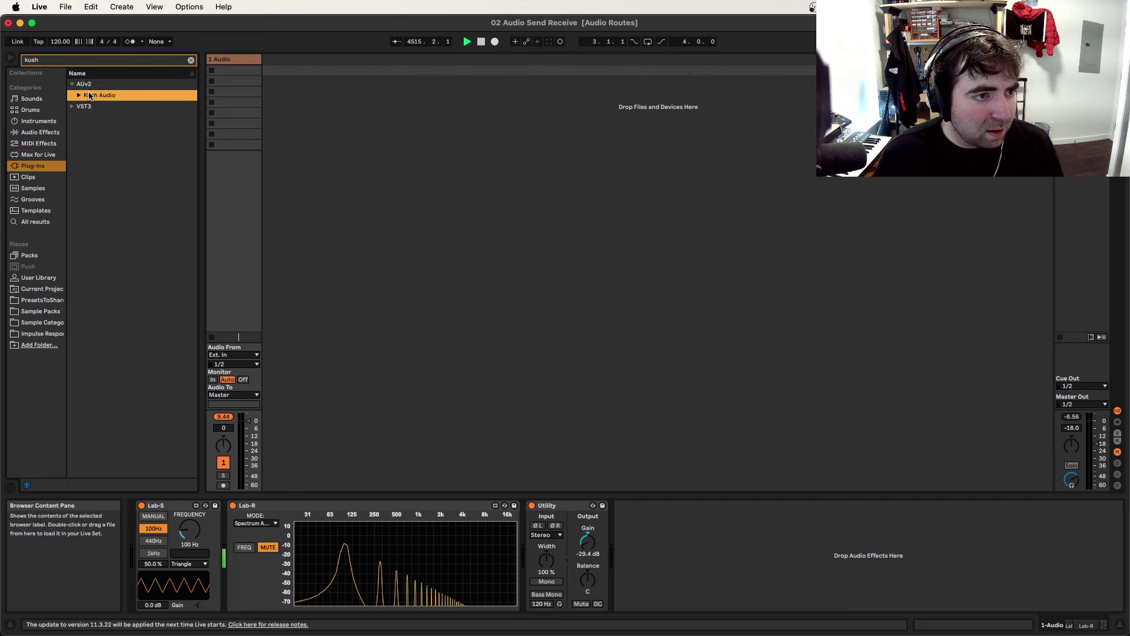
left_click(78, 96)
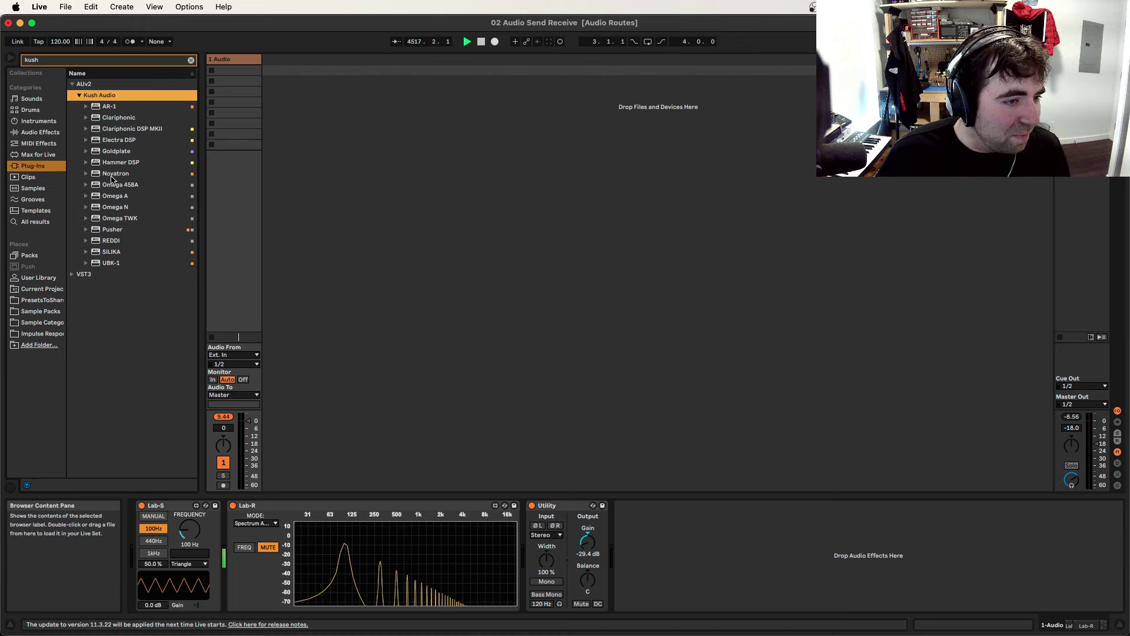
left_click(116, 207)
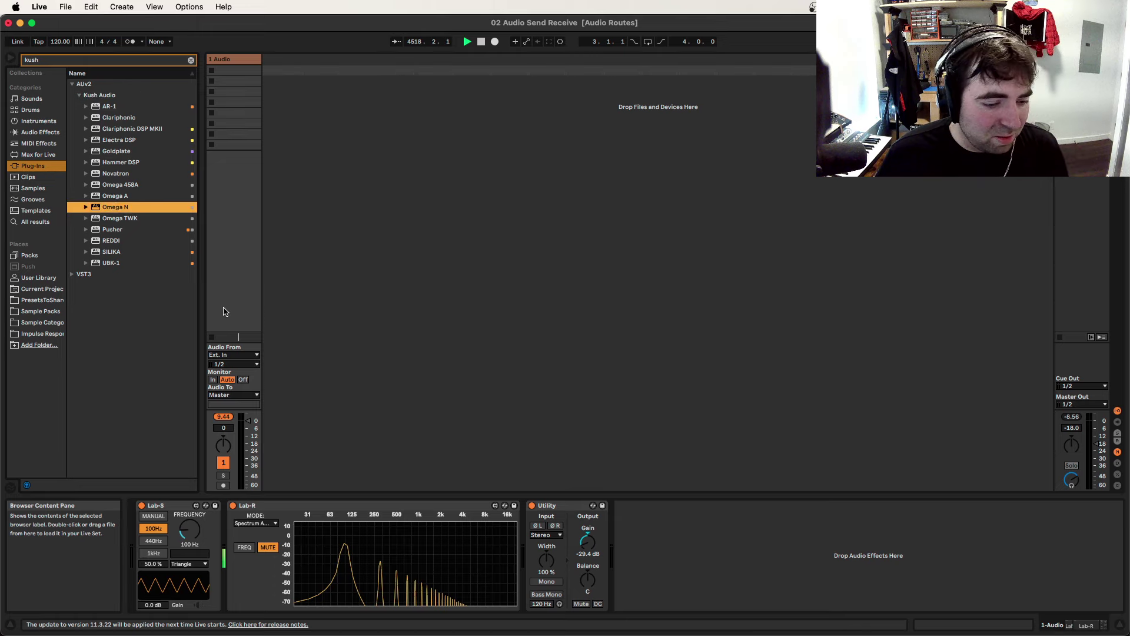
left_click_drag(223, 311, 224, 561)
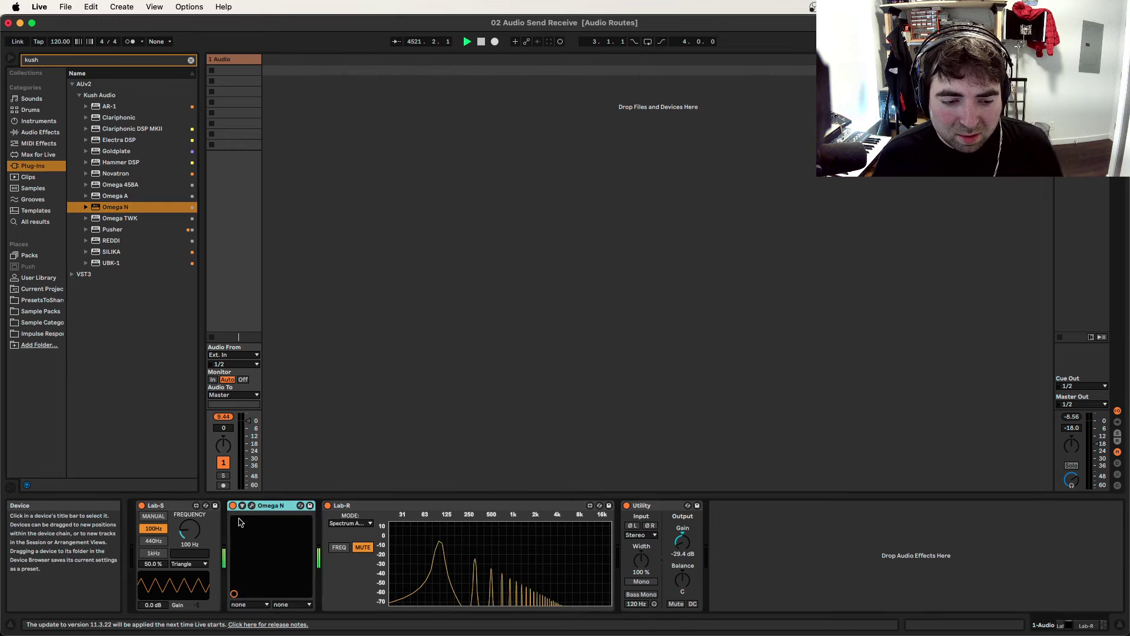
- Open the Omega N plug-in window and switch the Lab-S test signal to a sine wave
left_click(252, 506)
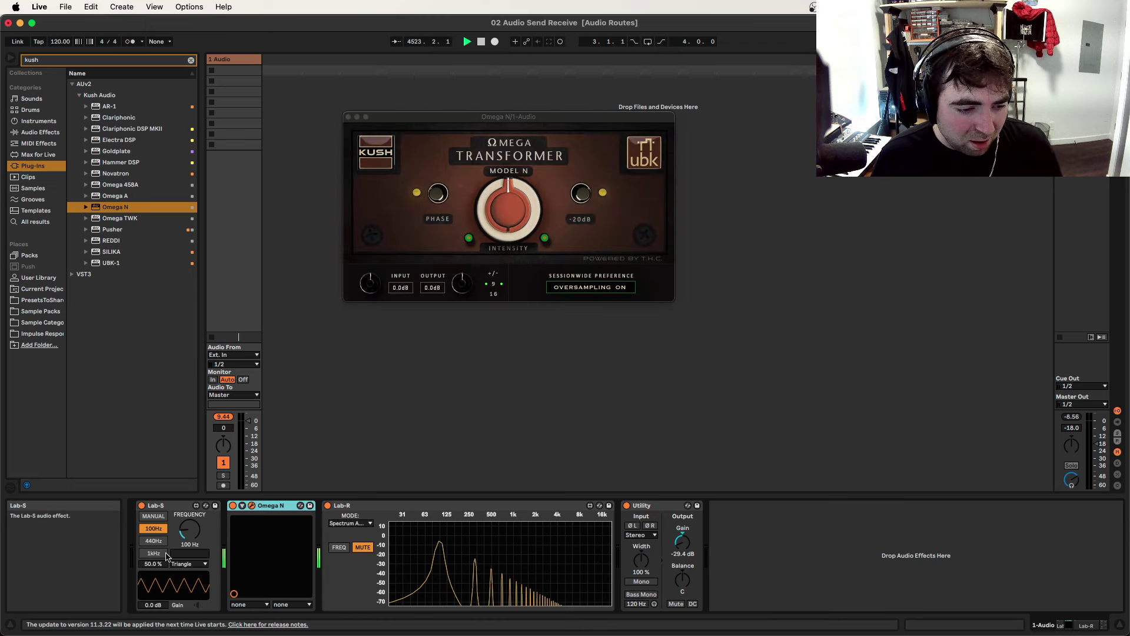
left_click(177, 563)
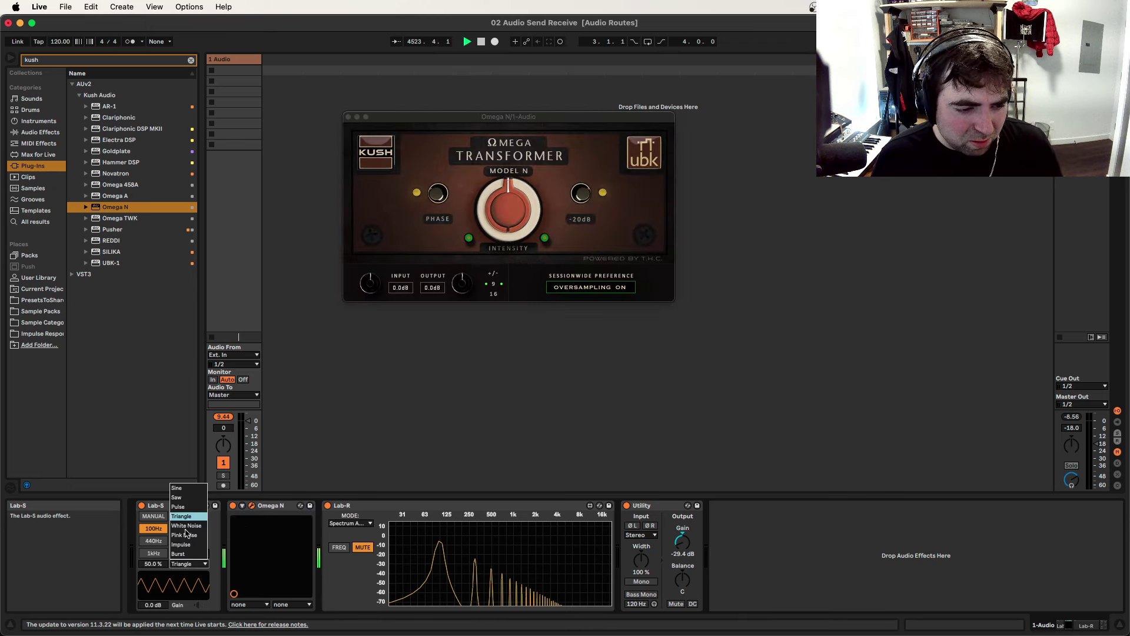
left_click(195, 491)
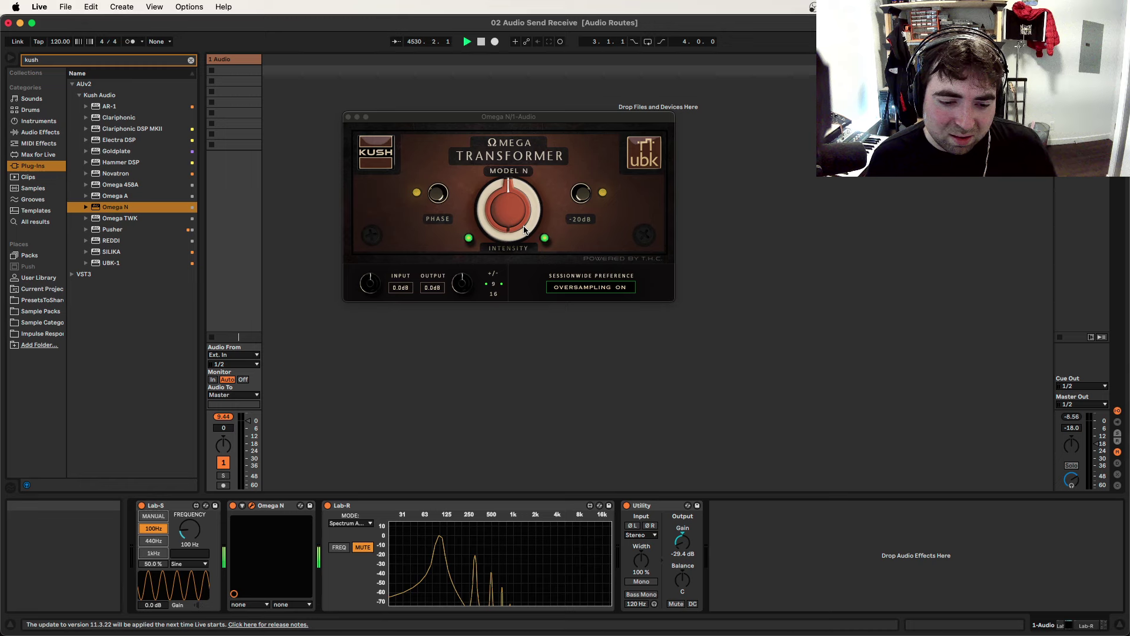
- Bypass and re-enable Omega N to compare the spectrum, then adjust its intensity
left_click(233, 506)
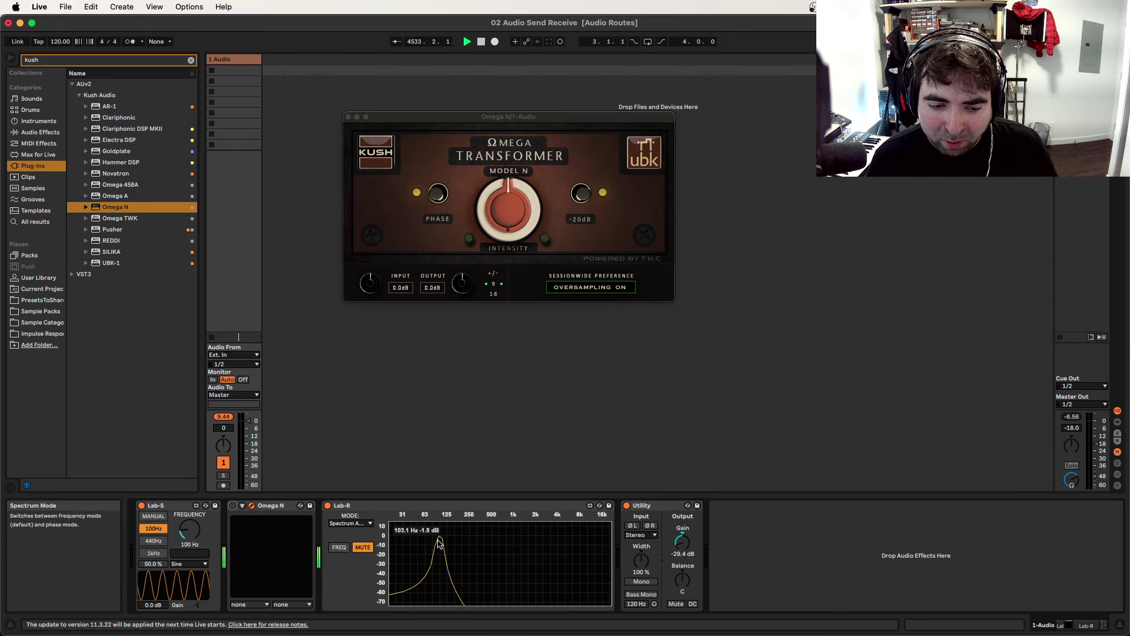
left_click(233, 505)
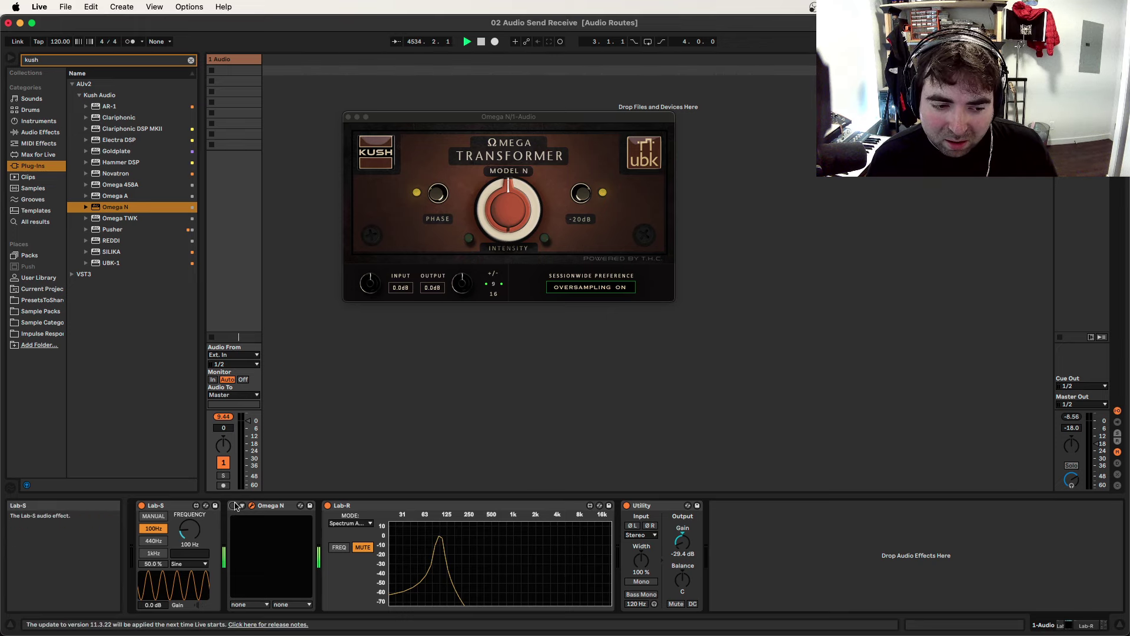
left_click_drag(519, 212, 493, 171)
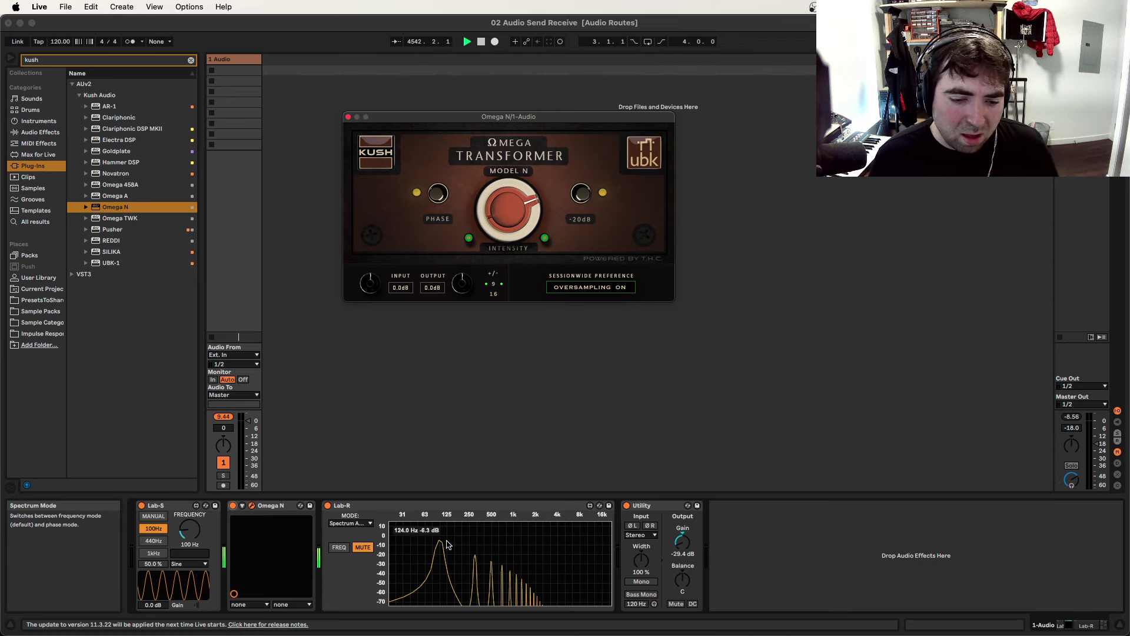
left_click(357, 524)
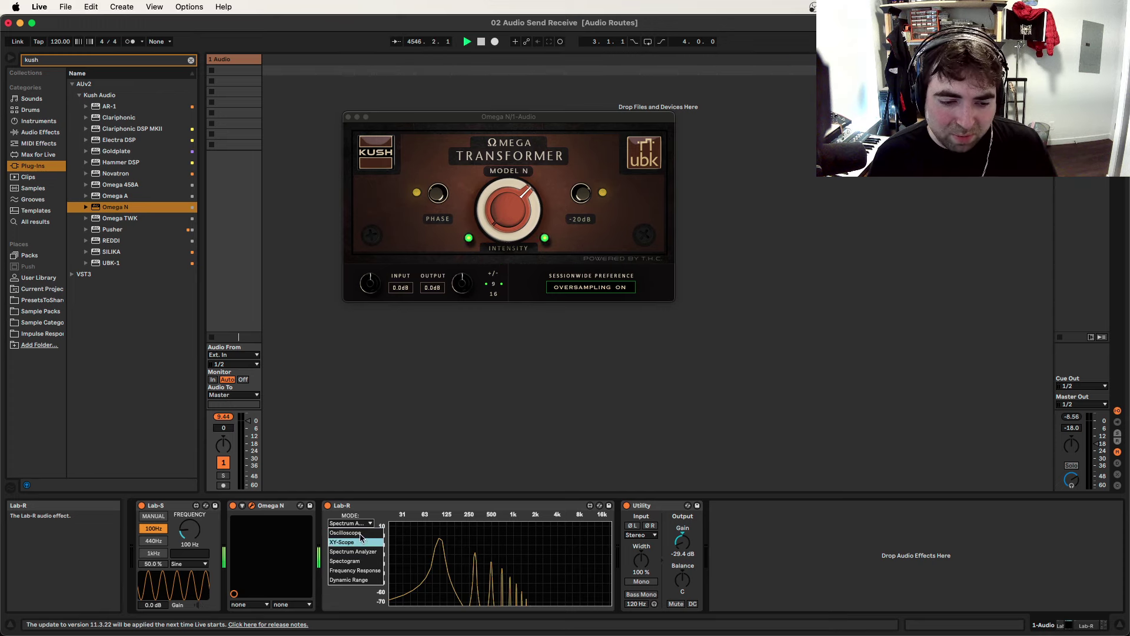
- View the Omega N-distorted sine on Lab-R's Oscilloscope, then switch Lab-R to XY-Scope
left_click(359, 533)
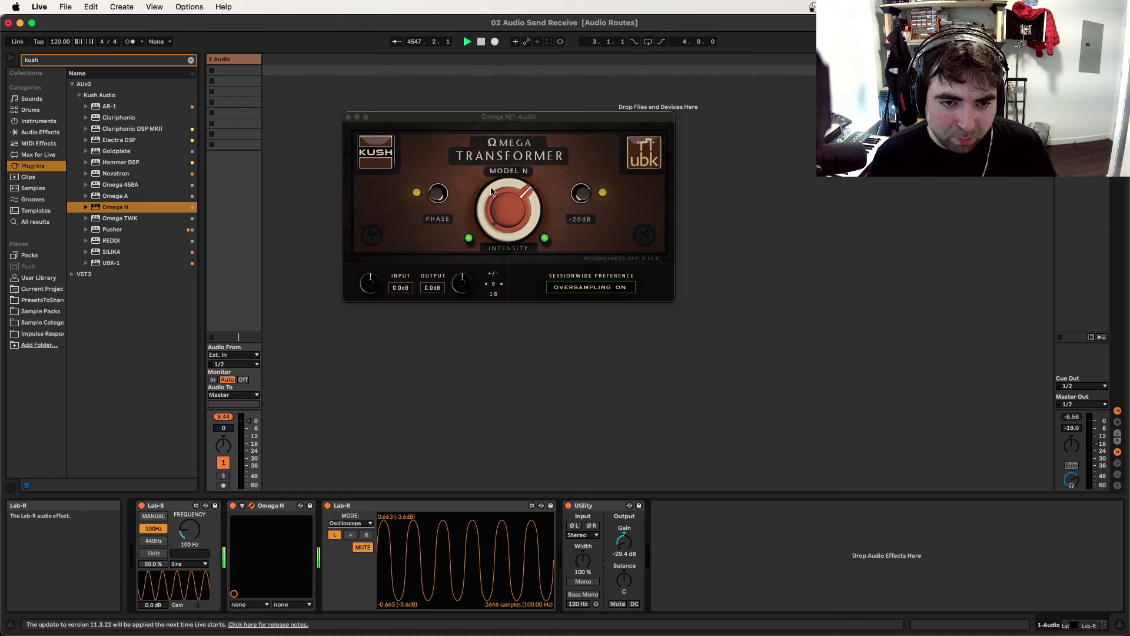
mouse_move(501, 213)
left_mouse_down()
mouse_move(504, 141)
mouse_move(486, 224)
left_mouse_up()
left_click(350, 523)
left_click(350, 545)
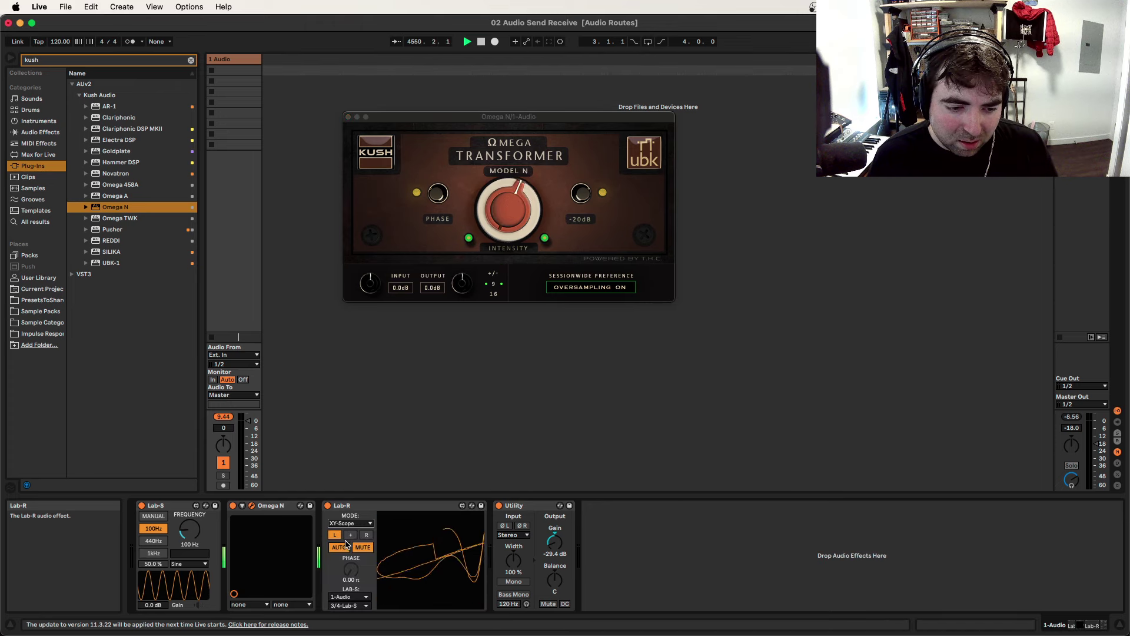
- Sweep Omega N intensity up and down on the XY-Scope, ending with a near-straight curve
left_click_drag(503, 223, 505, 154)
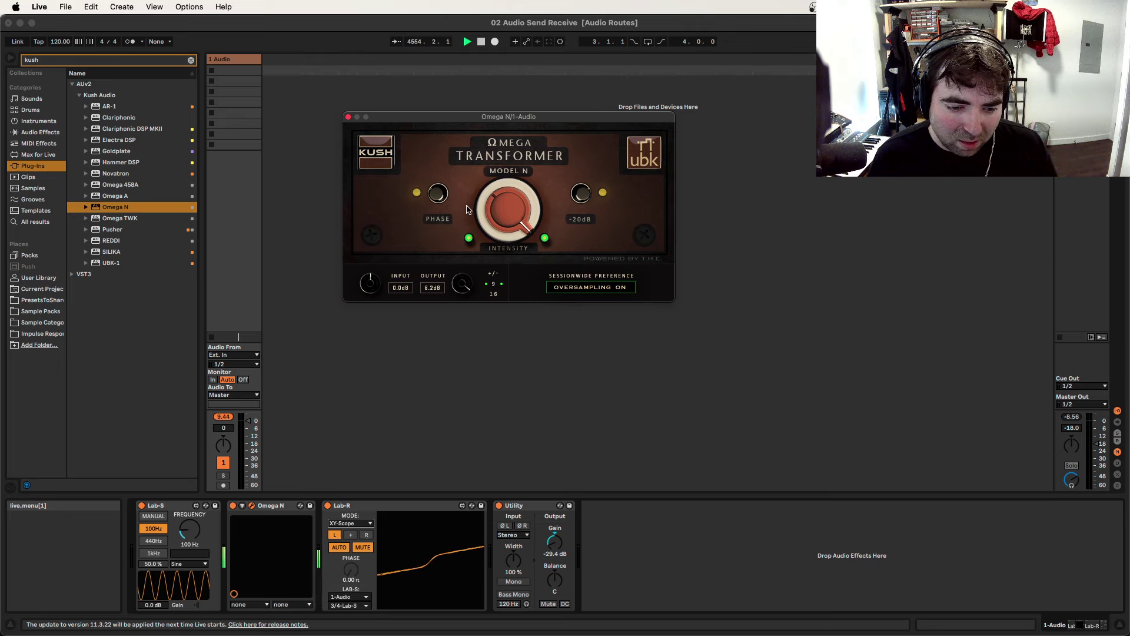
left_click_drag(510, 214, 467, 309)
left_click_drag(503, 224, 491, 140)
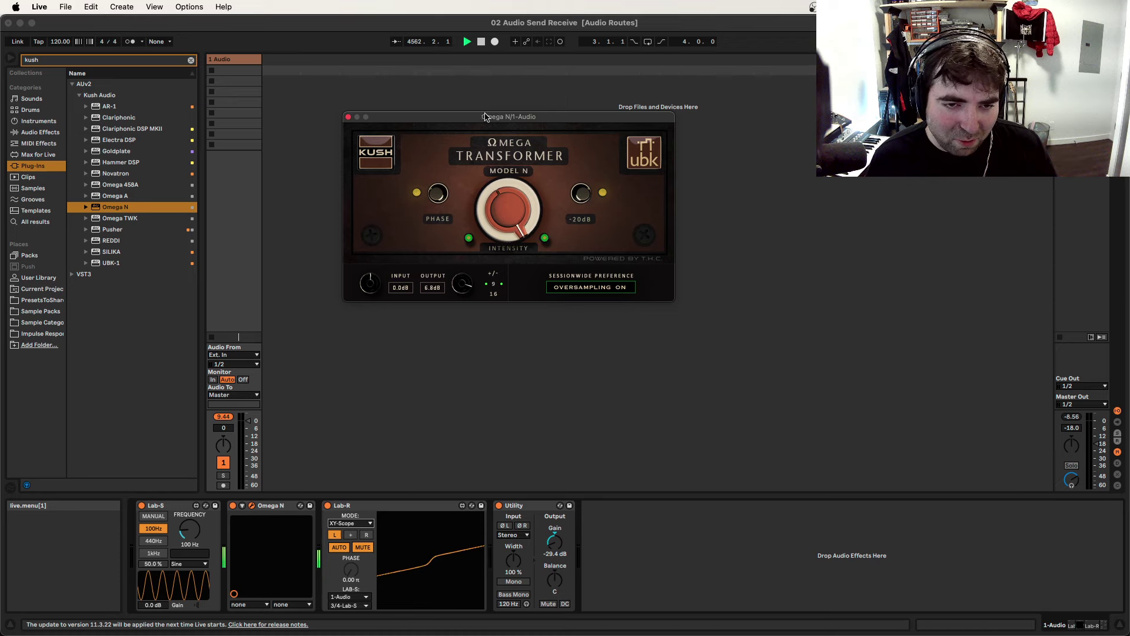
left_click_drag(508, 231, 502, 190)
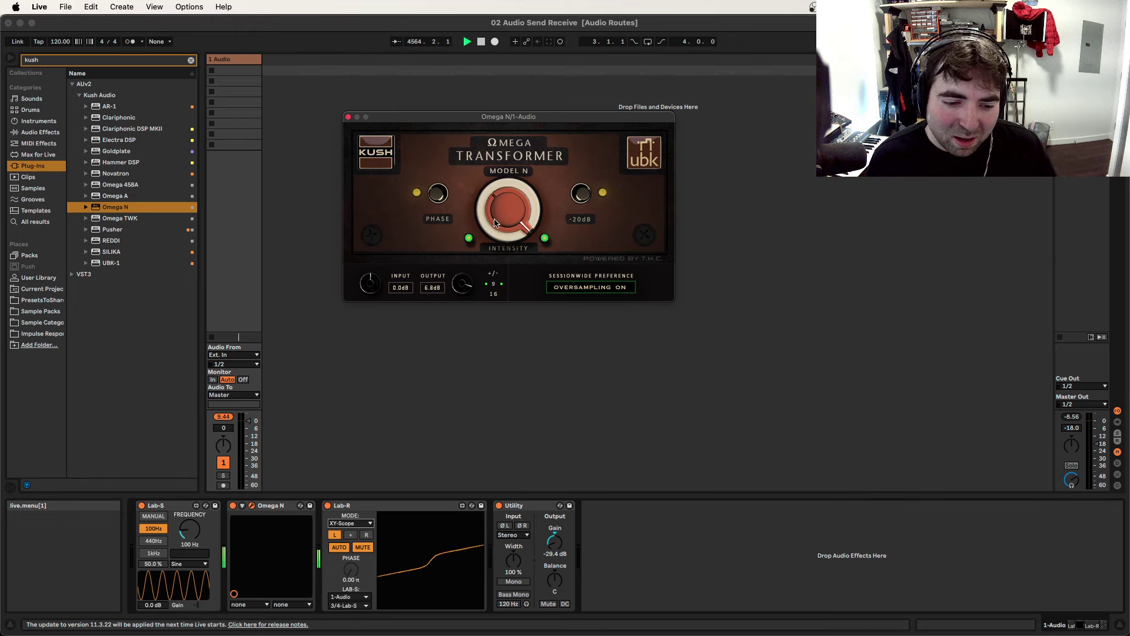
left_click_drag(493, 260, 492, 275)
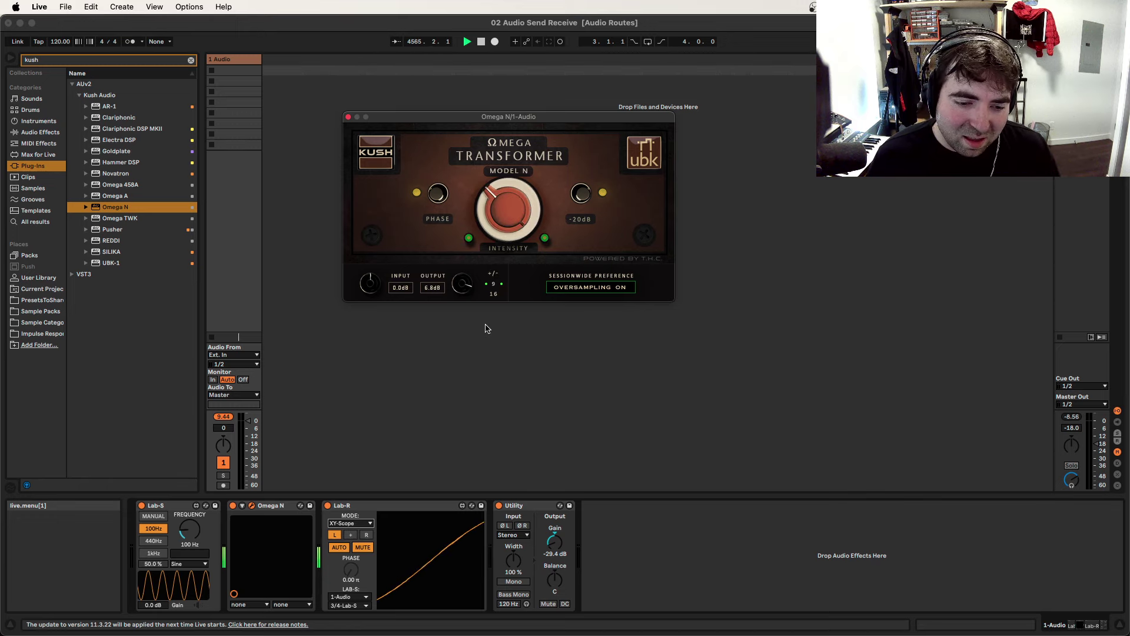
left_click_drag(487, 330, 476, 132)
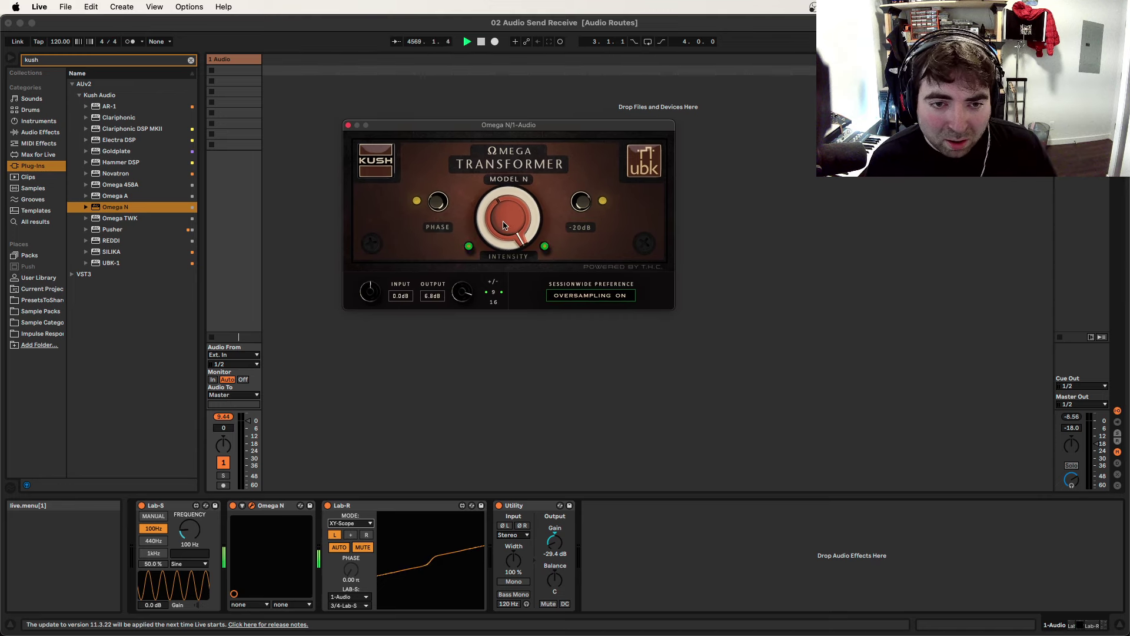
left_click_drag(503, 225, 473, 304)
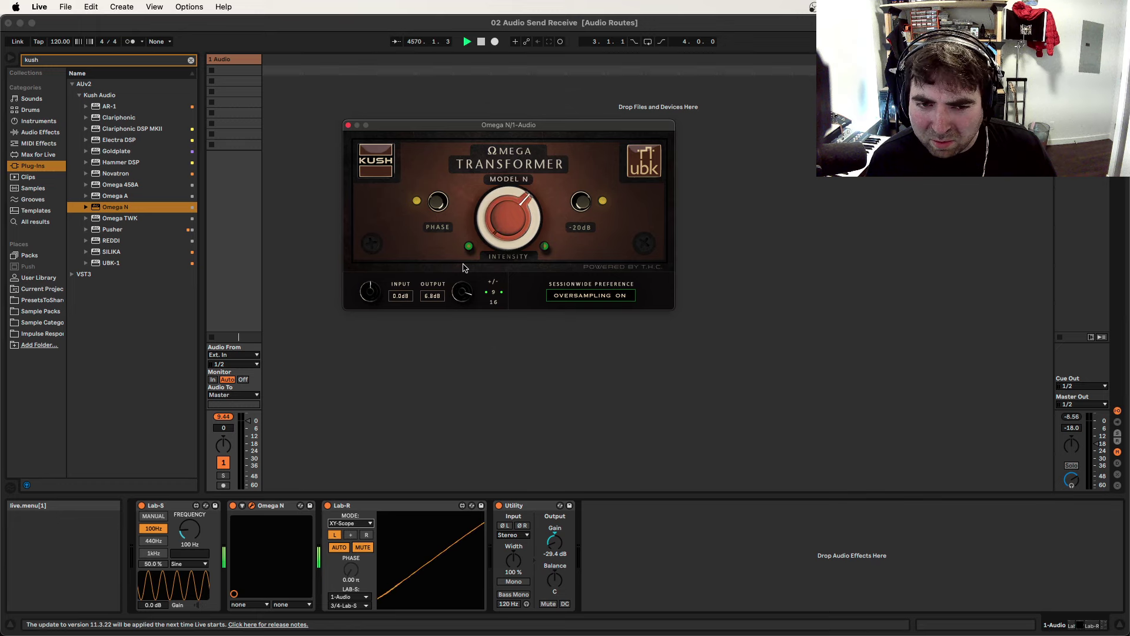
mouse_move(460, 211)
left_mouse_down()
mouse_move(483, 356)
mouse_move(452, 252)
mouse_move(433, 295)
mouse_move(449, 330)
mouse_move(436, 285)
mouse_move(467, 363)
mouse_move(453, 199)
left_mouse_up()
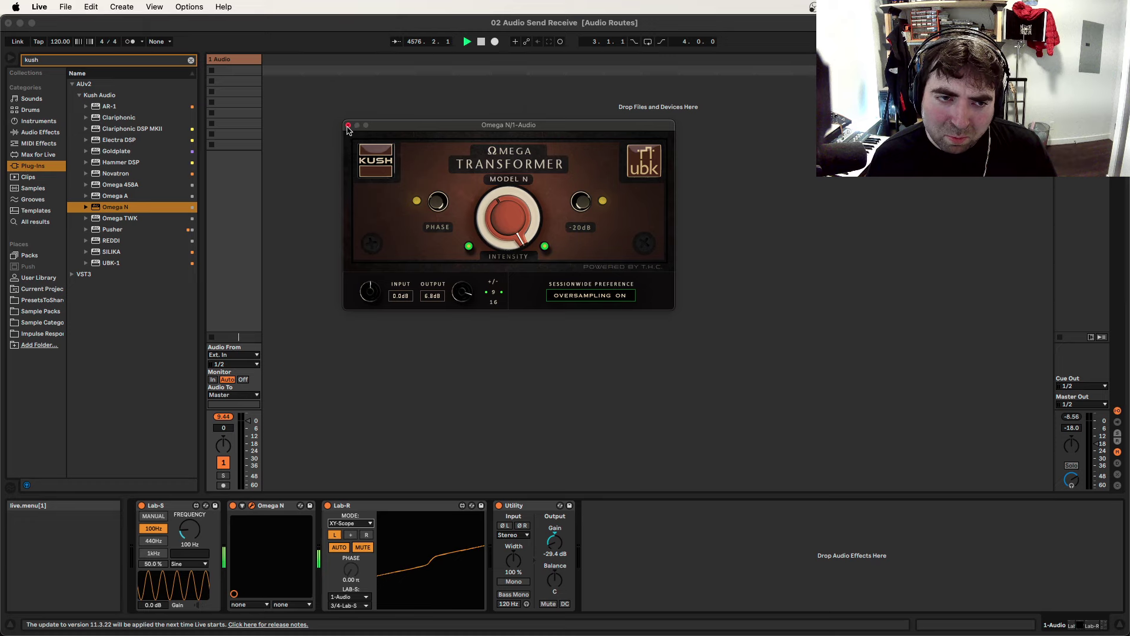
left_click_drag(348, 130, 503, 355)
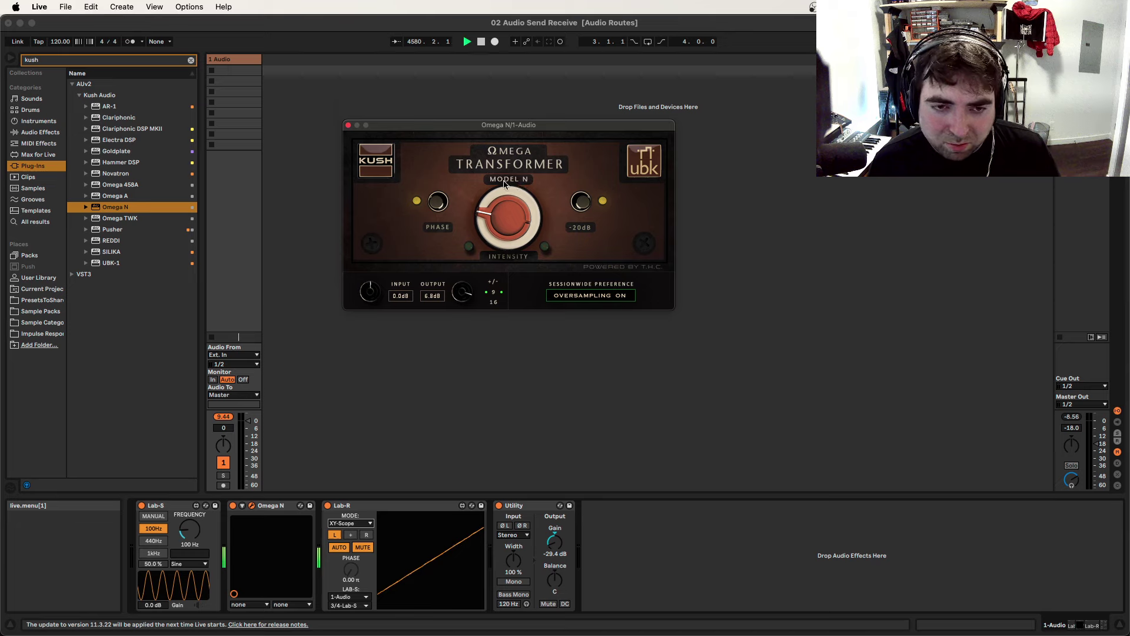
- Close the Omega N window, delete Omega N, and set Lab-R to Spectrogram mode
left_click(348, 125)
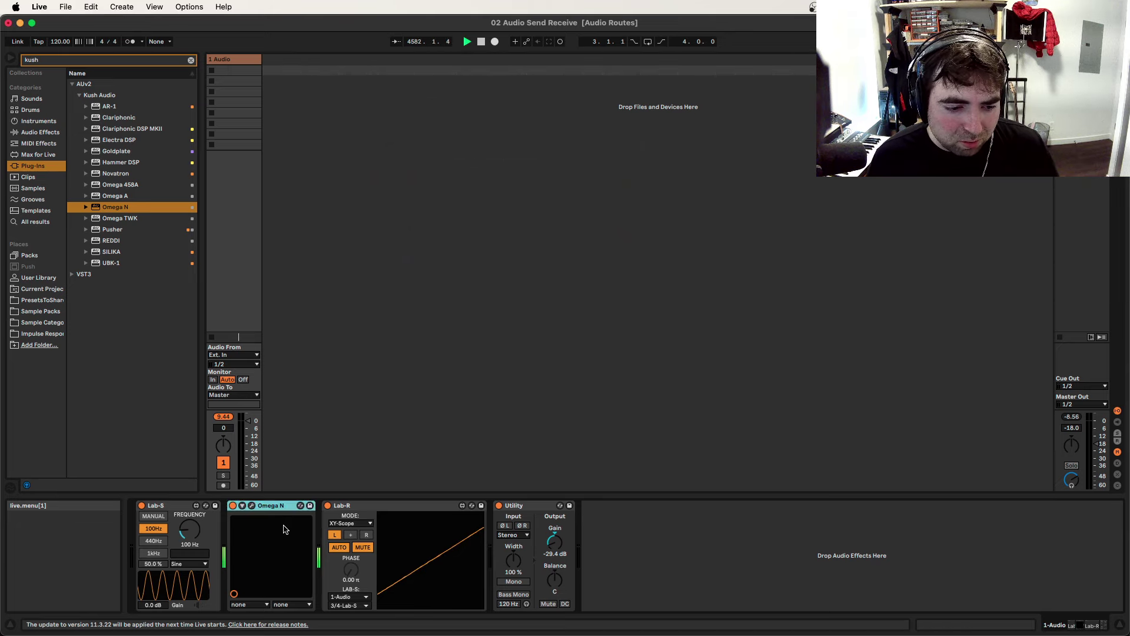
right_click(275, 506)
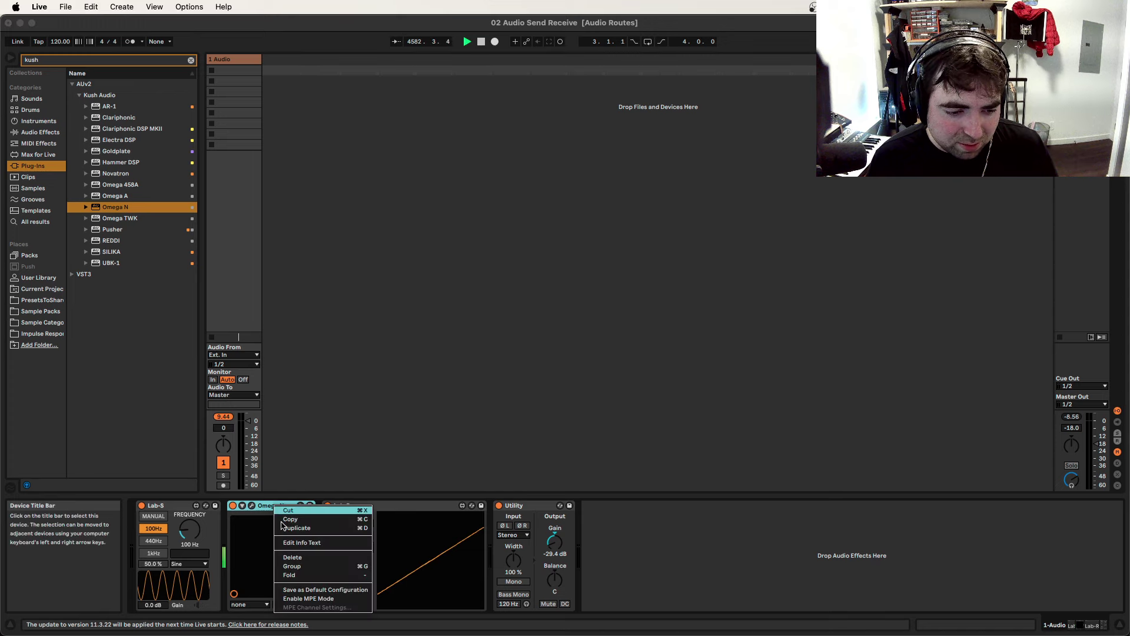
left_click(288, 557)
left_click(255, 523)
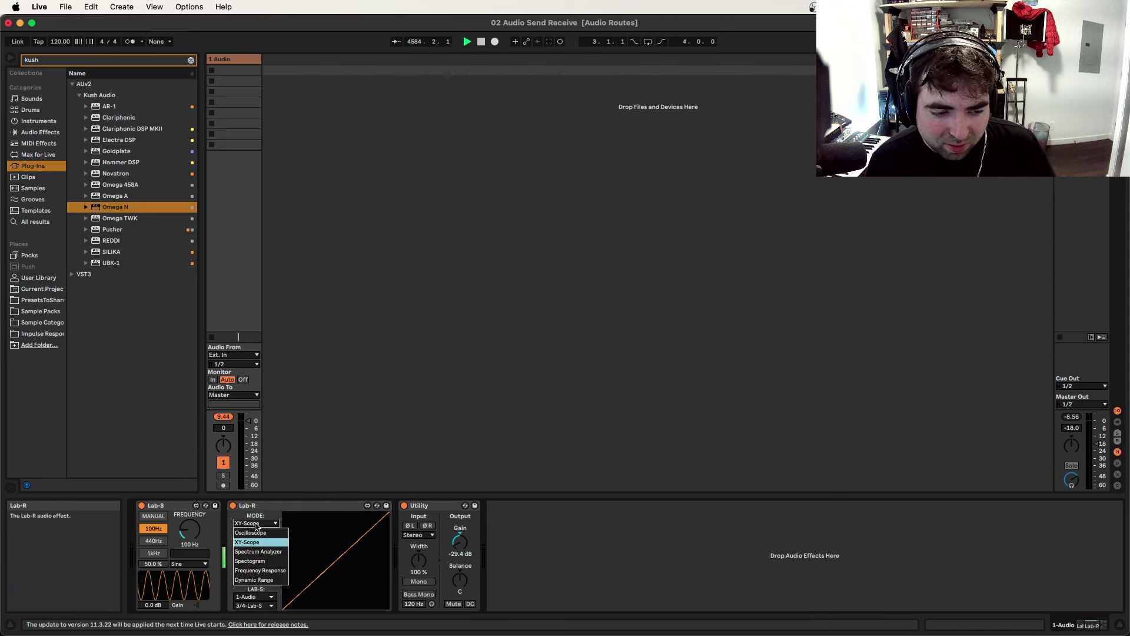
left_click(253, 562)
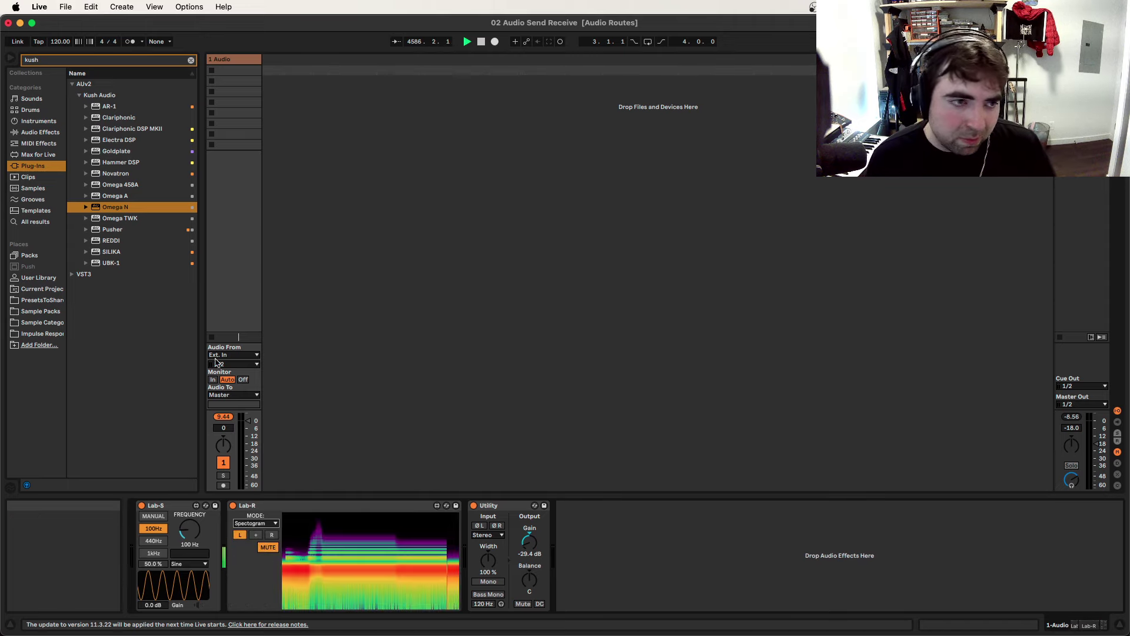
- Re-add Omega N, raise its intensity slightly, and bypass it to compare the spectrogram
left_click_drag(247, 505, 231, 521)
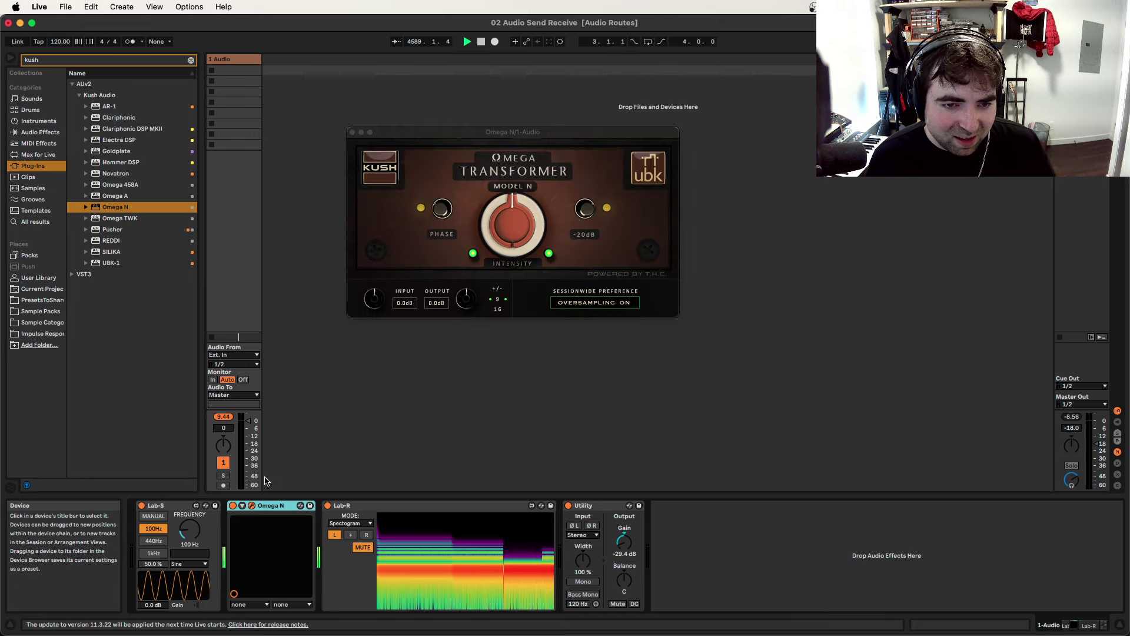
left_click_drag(514, 219, 515, 209)
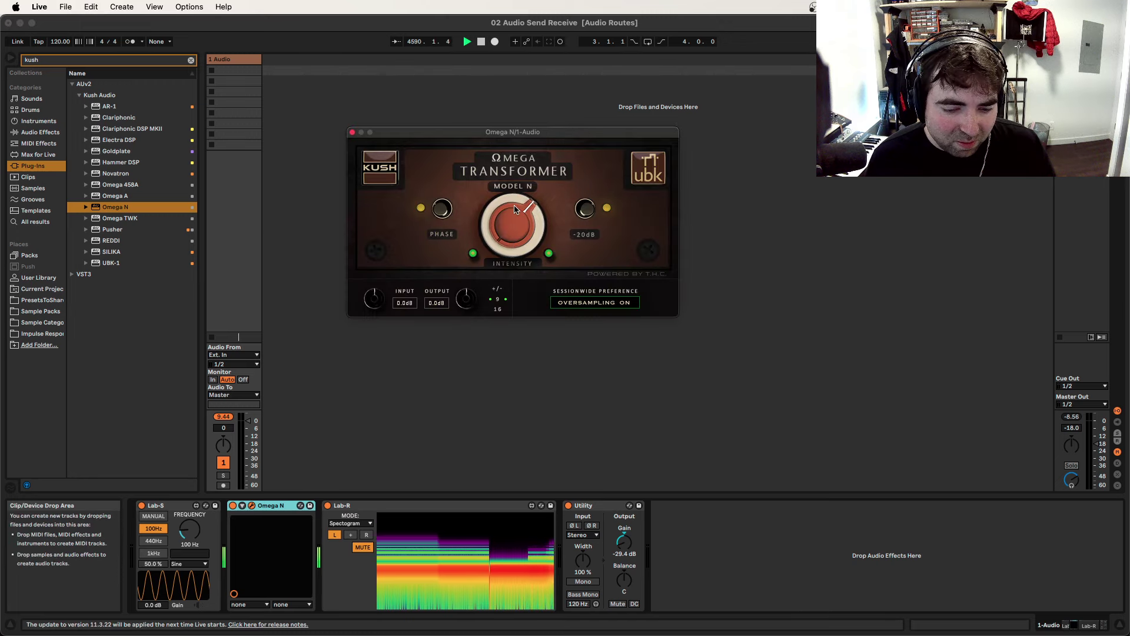
left_click(234, 506)
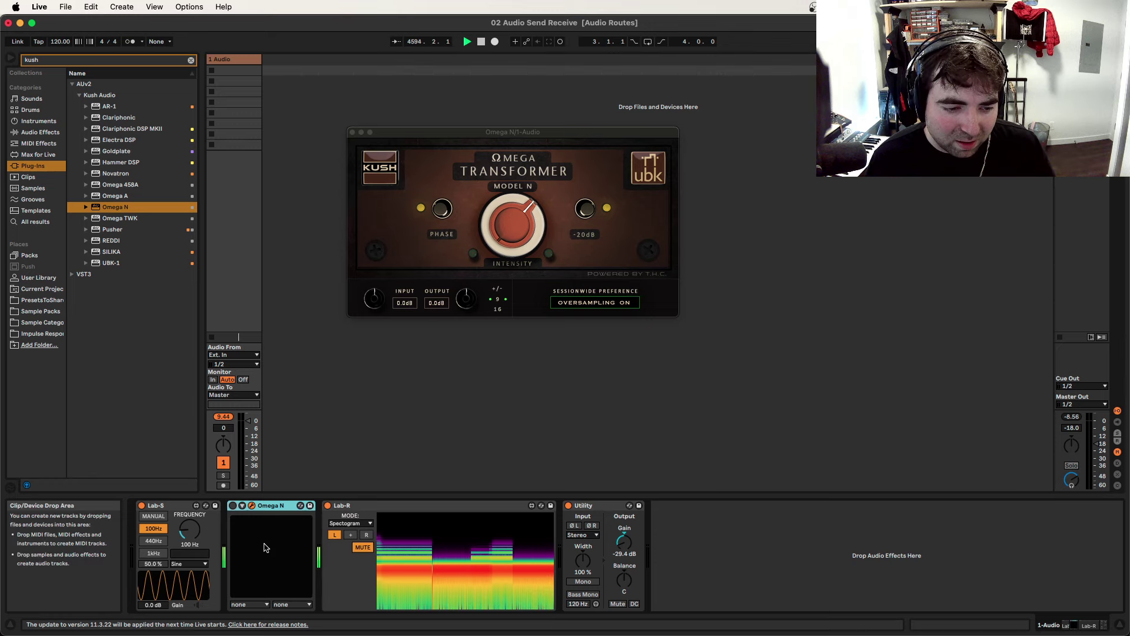
left_click(234, 506)
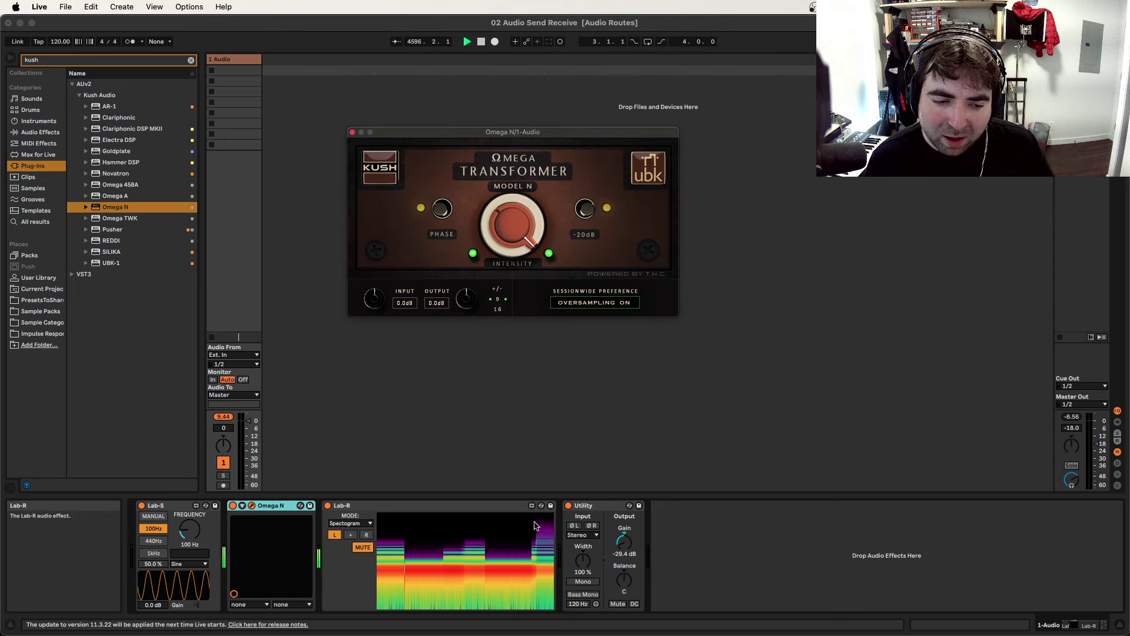
left_click(353, 132)
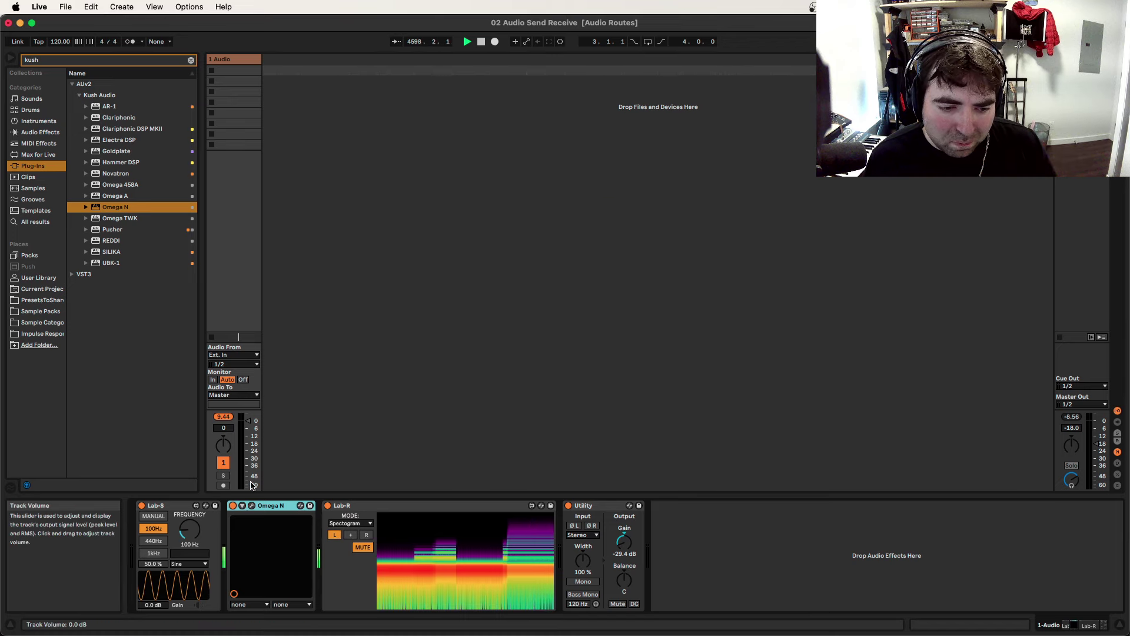
right_click(292, 505)
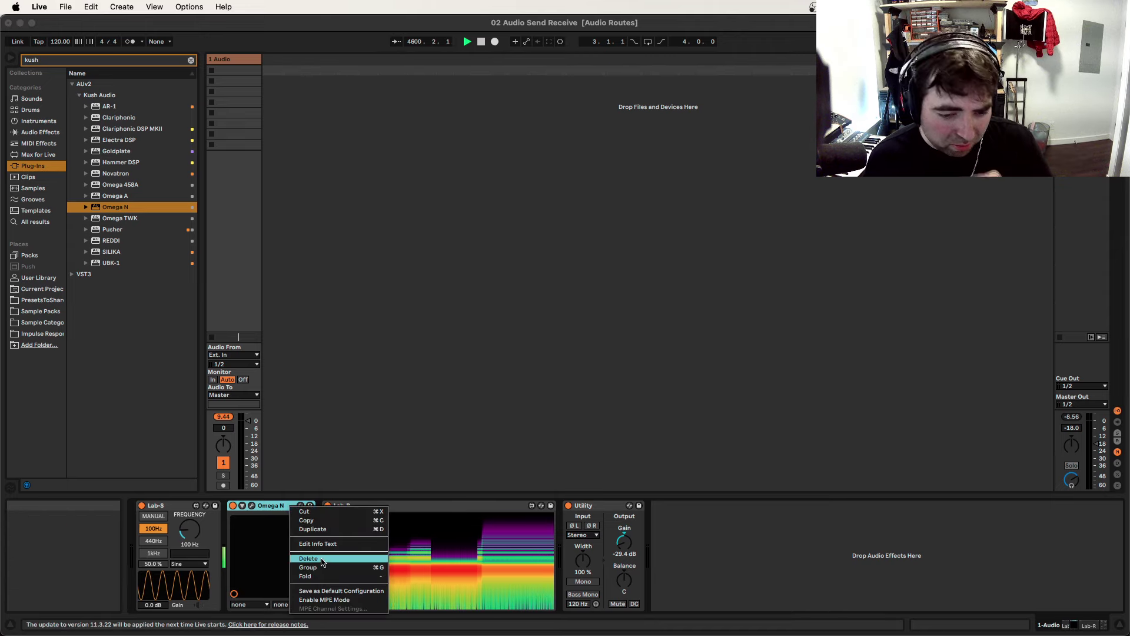
- Delete Omega N and search 'redu' to find Live's built-in Redux effect
left_click(321, 560)
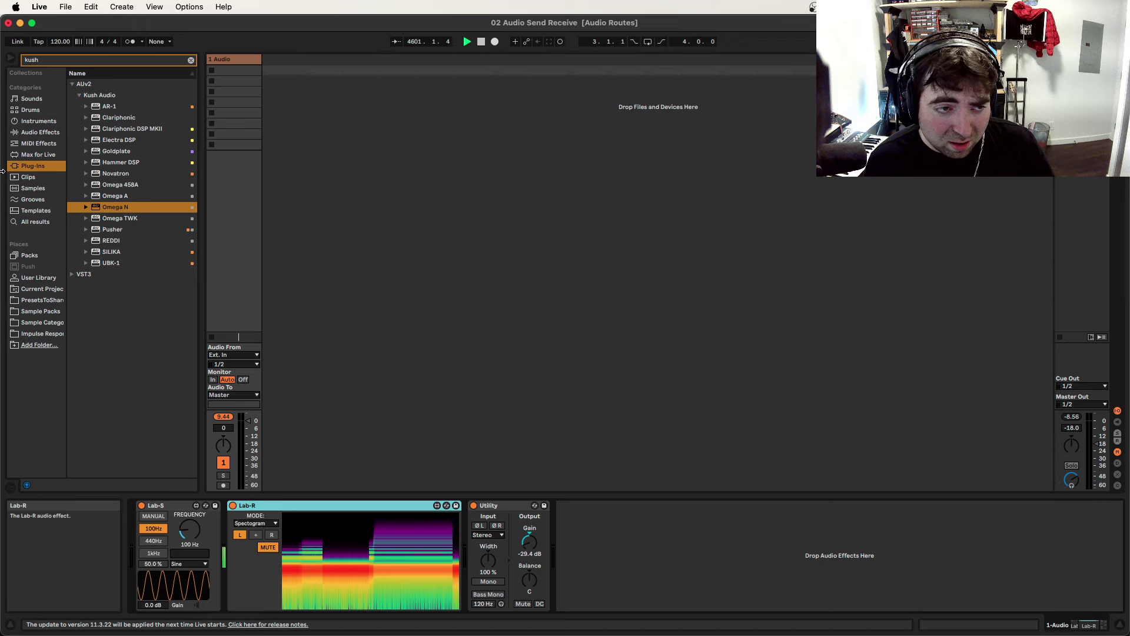
left_click(81, 61)
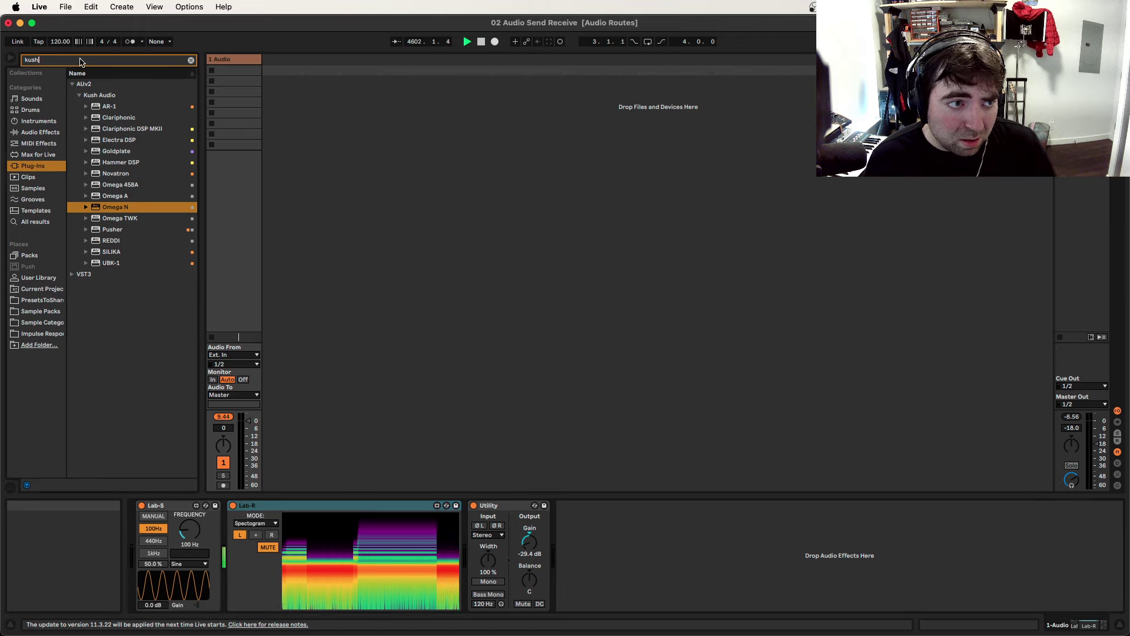
double_click(80, 61)
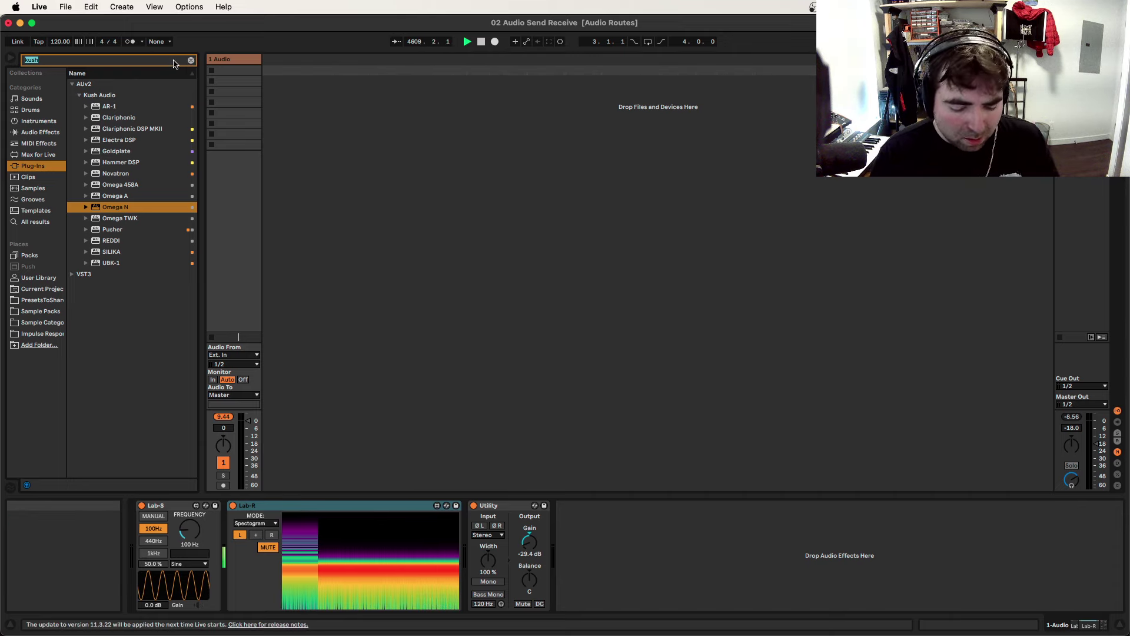
key("BackSpace")
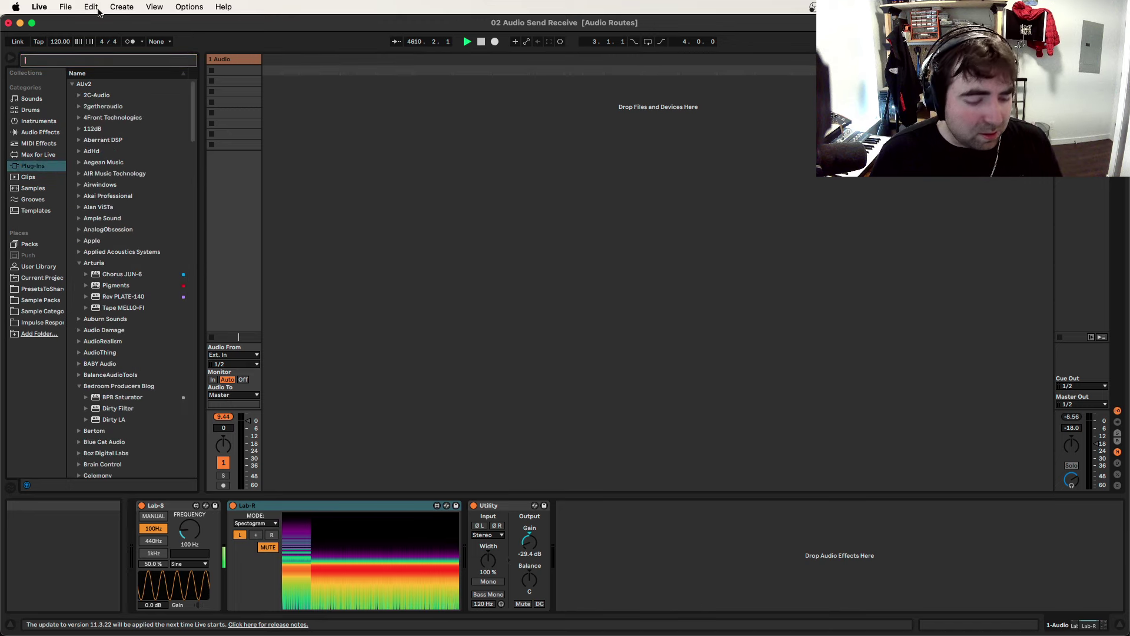
type("redu")
left_click(40, 134)
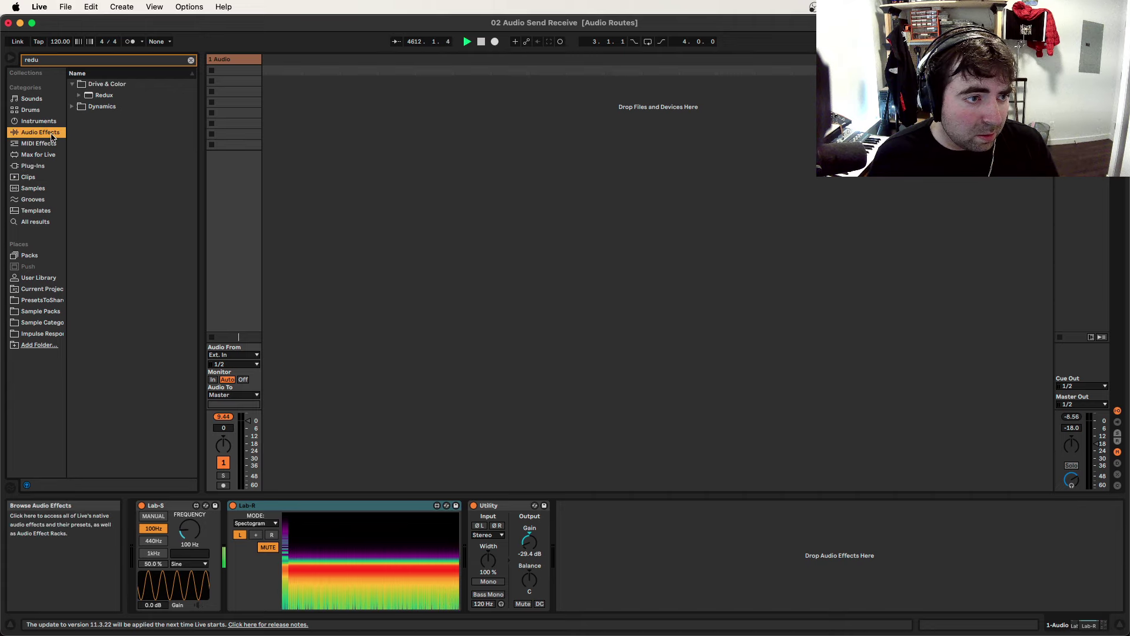
left_click(100, 95)
- Insert Redux between Lab-S and Lab-R and sweep its sample rate down and back to 40.0 kHz
left_click_drag(226, 564, 226, 562)
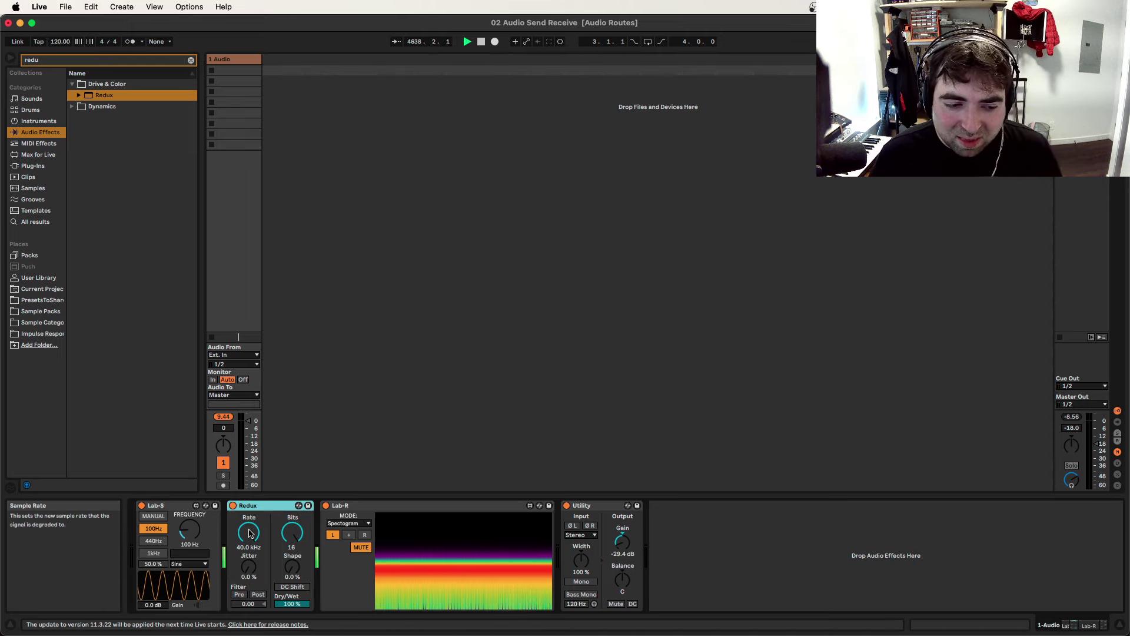
left_click_drag(251, 533, 250, 551)
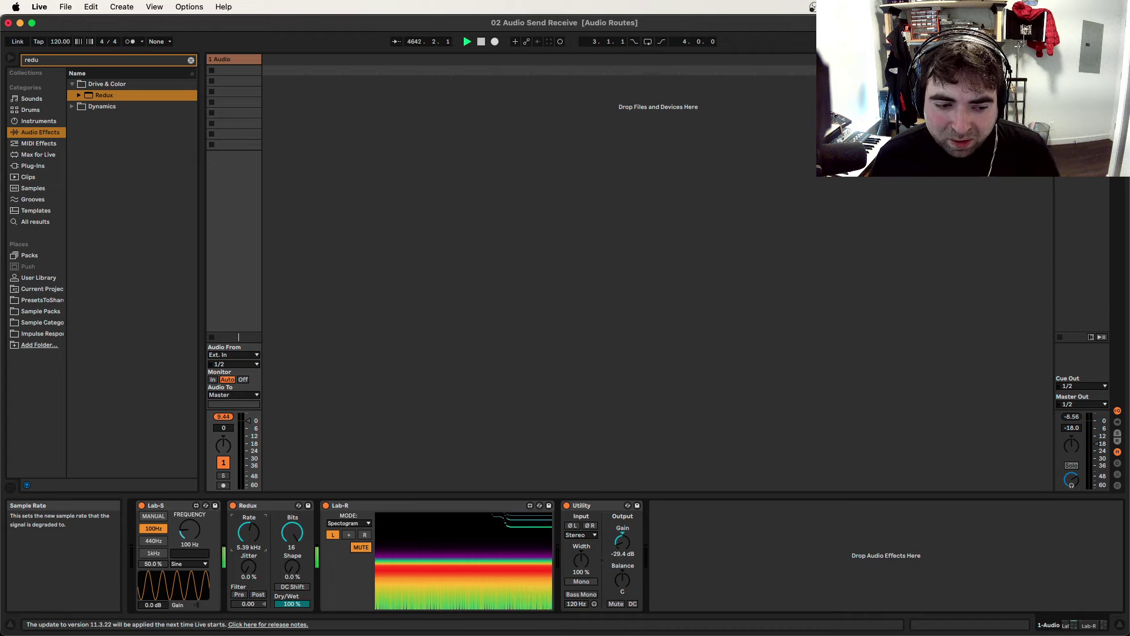
mouse_move(250, 550)
left_mouse_down()
mouse_move(250, 574)
mouse_move(250, 529)
left_mouse_up()
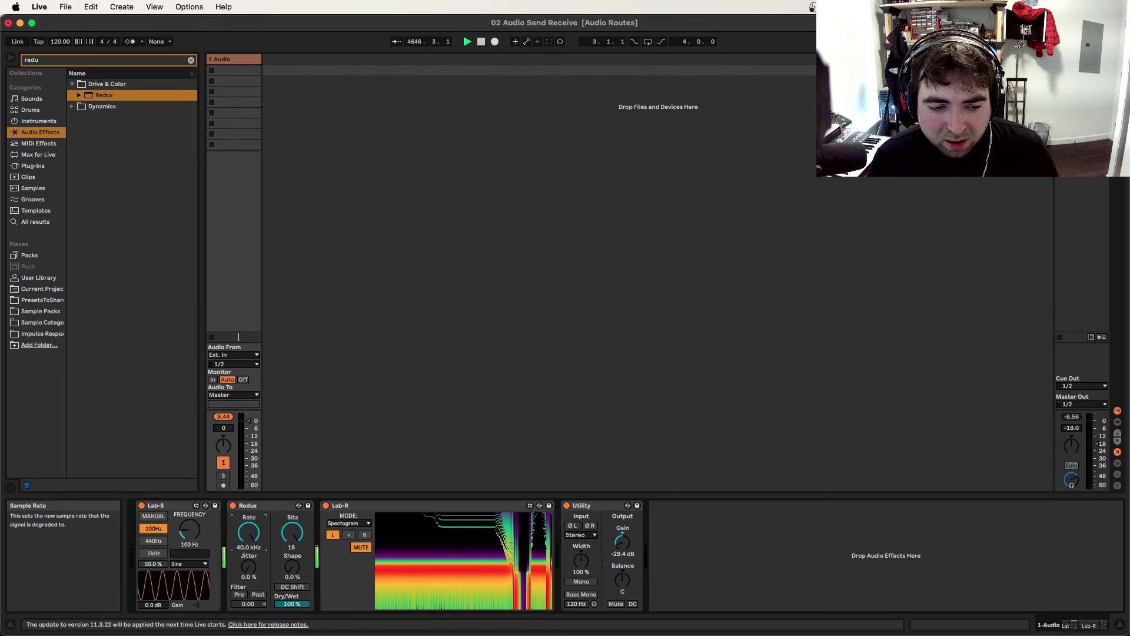
- Switch Lab-S to a sawtooth wave and raise the Redux sample rate slightly
left_click(197, 564)
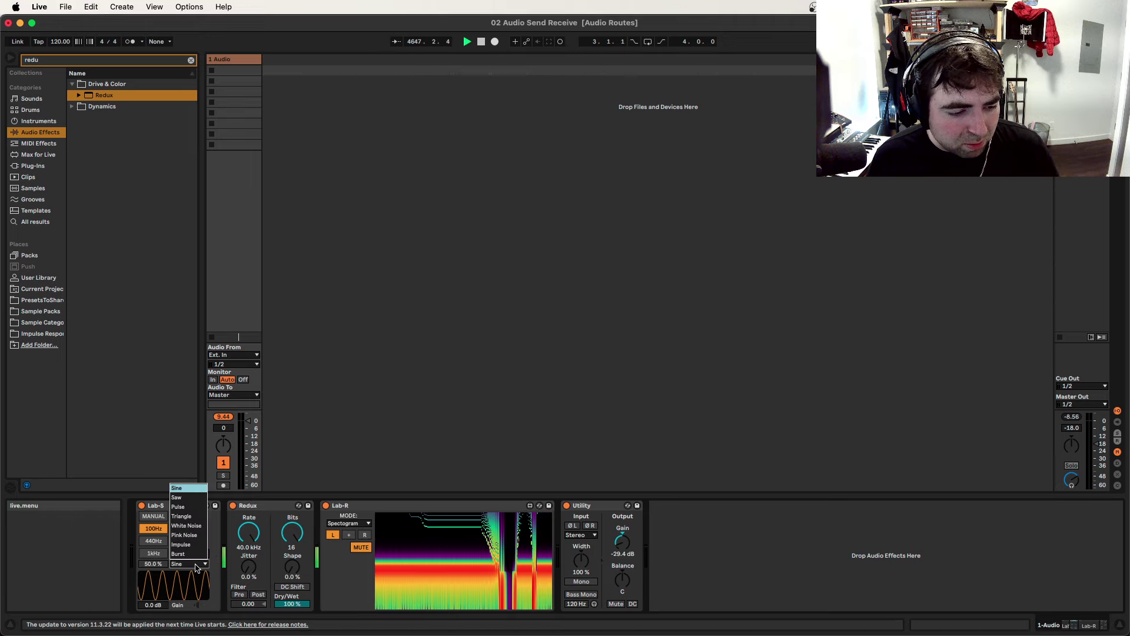
left_click(176, 497)
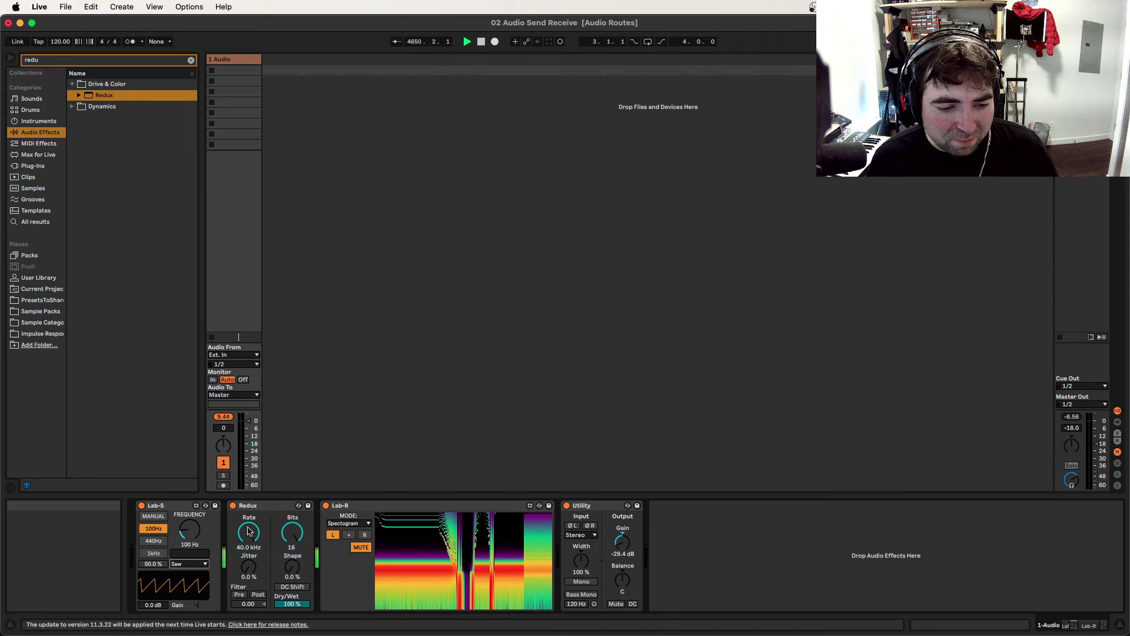
left_click(248, 531)
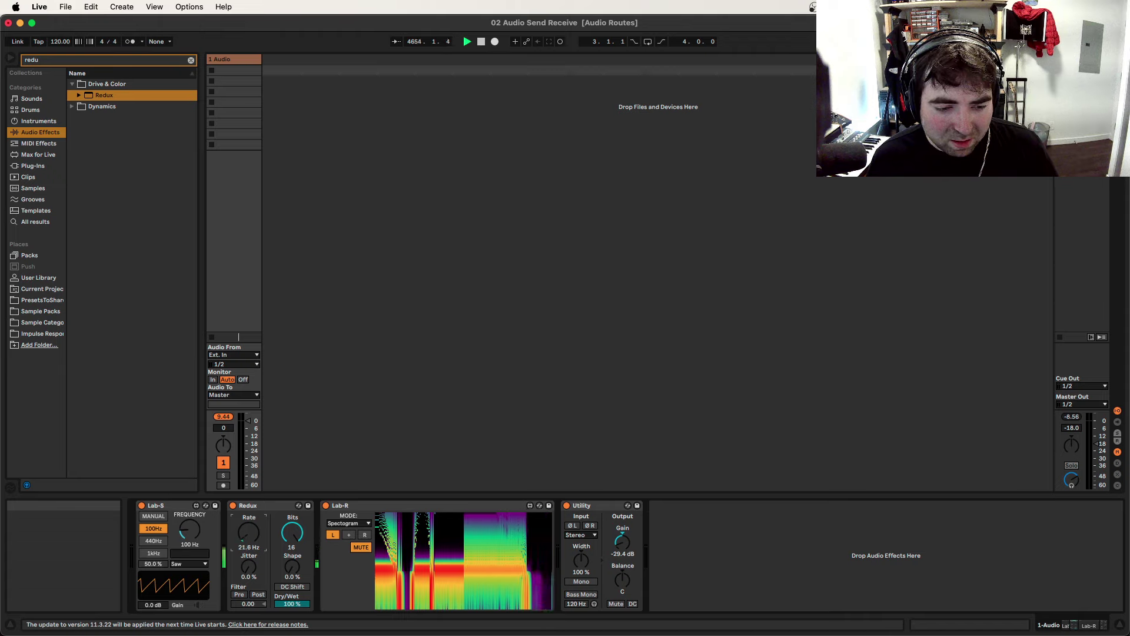
left_click_drag(249, 531, 249, 489)
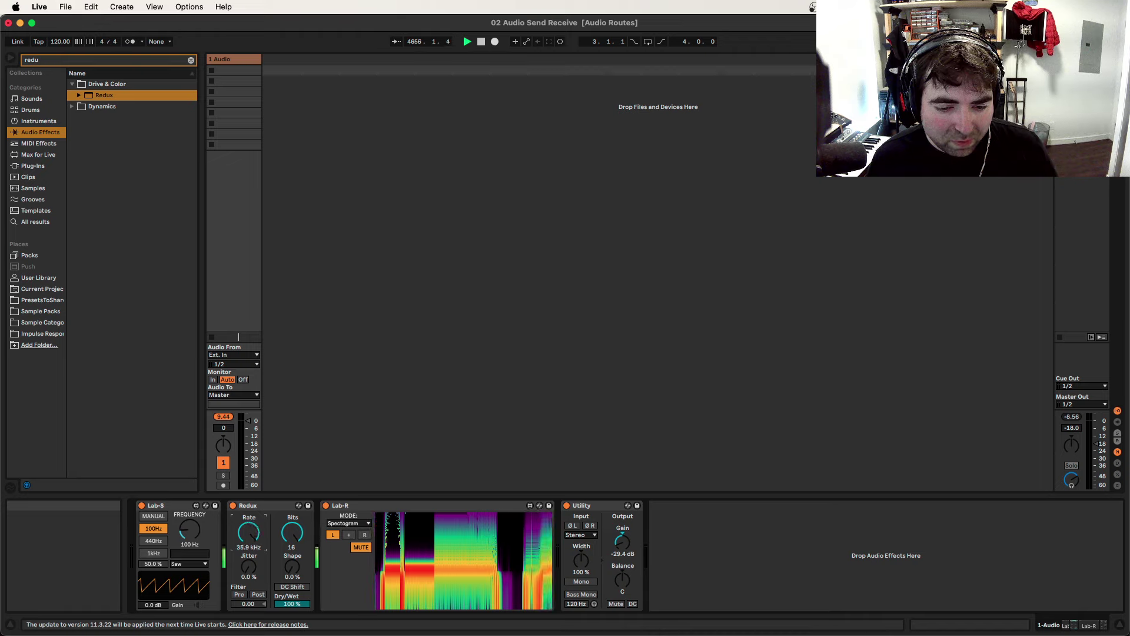
- Return Lab-S to a sine and sweep Redux rate through 24.1 Hz and 40.0 kHz to about 1.74 kHz
left_click(198, 564)
left_click(201, 488)
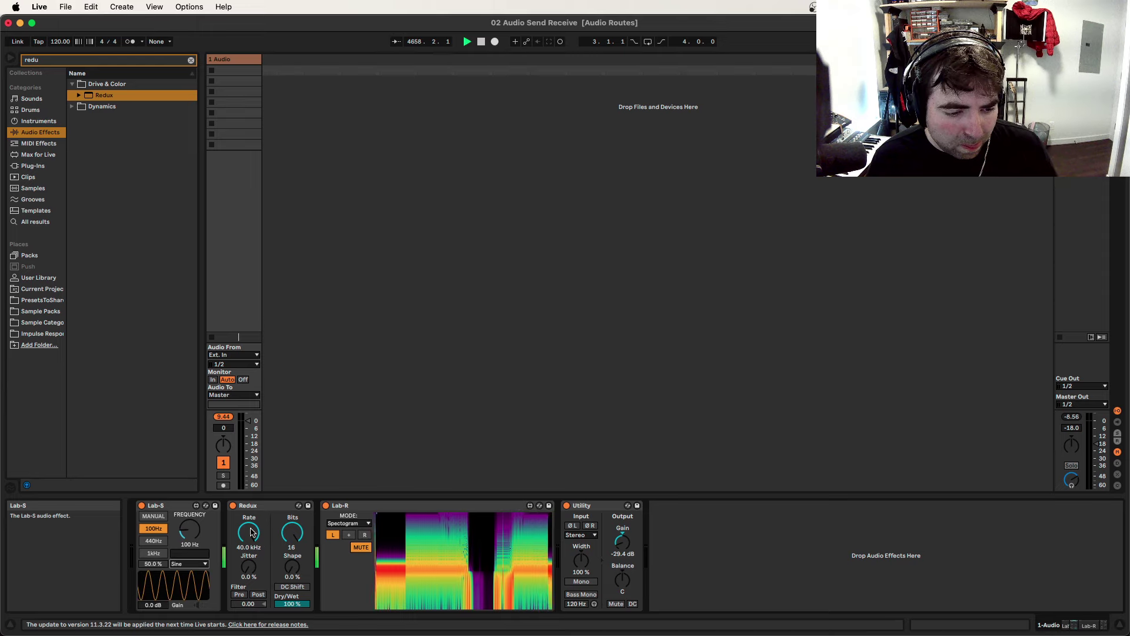
left_click_drag(248, 533, 249, 544)
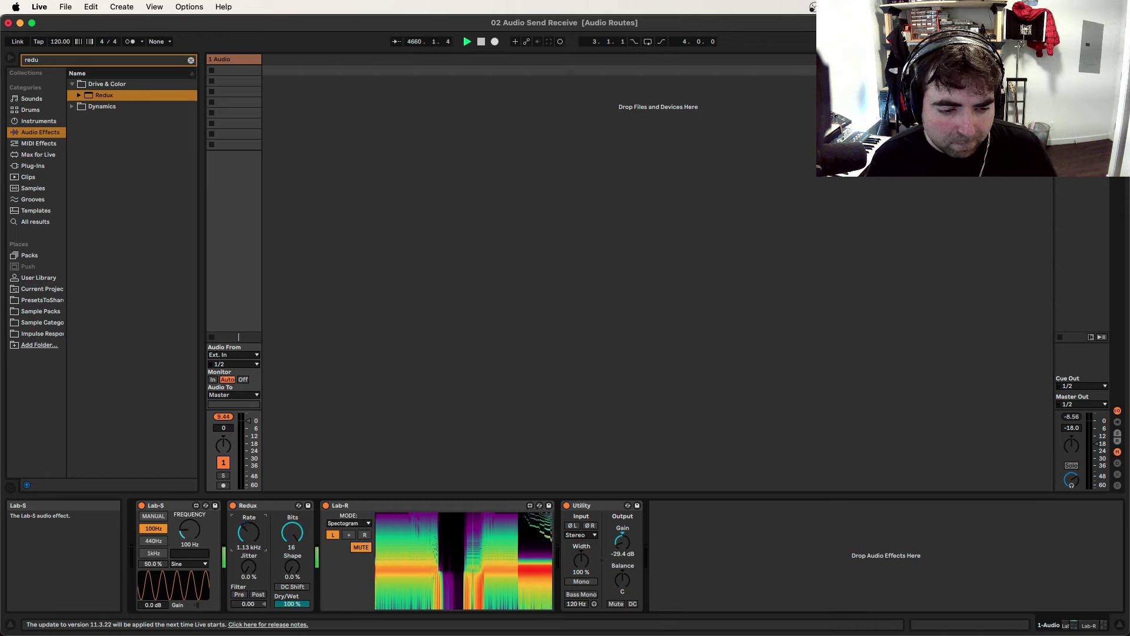
left_click_drag(249, 533, 248, 551)
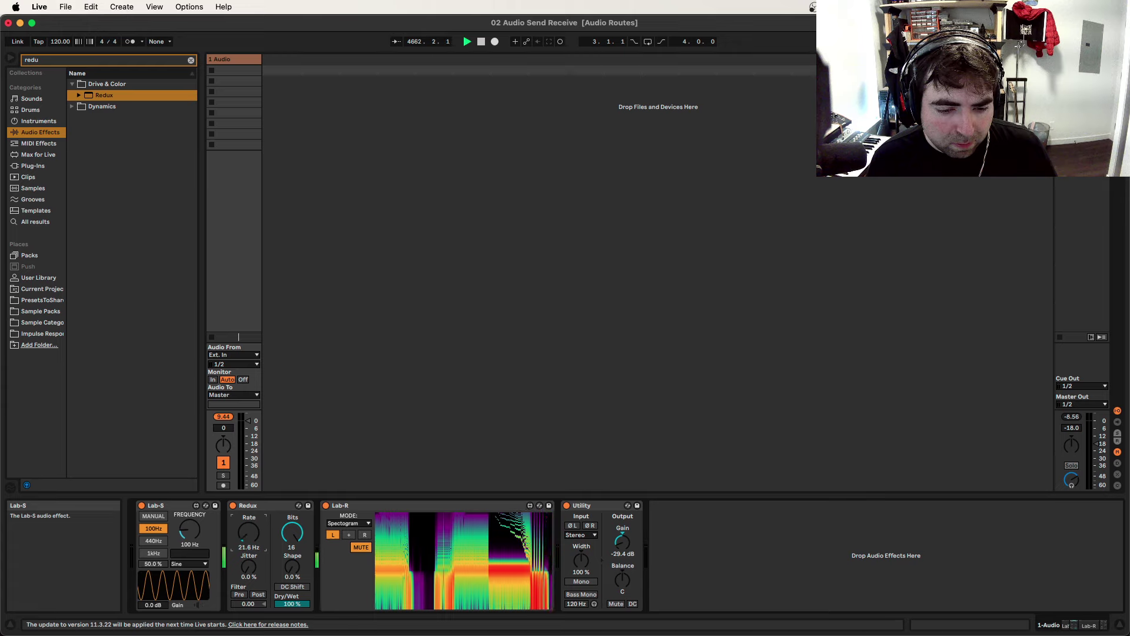
left_click_drag(248, 550, 189, 495)
left_click_drag(248, 533, 202, 550)
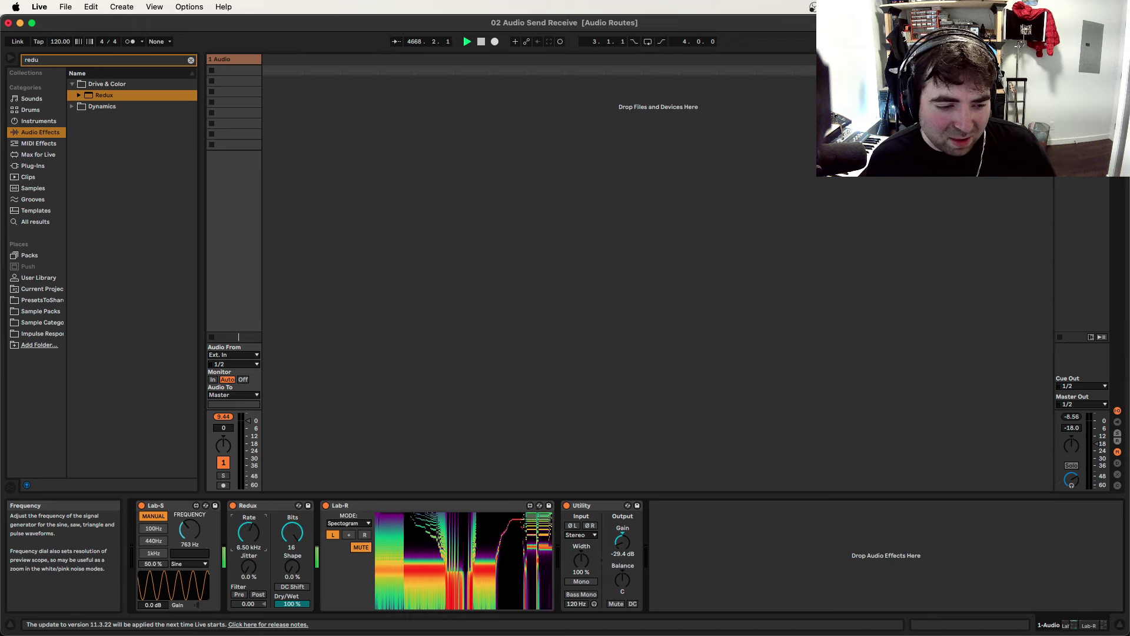
- Nudge the Redux rate up to 2.39 kHz, then sweep the Lab-S sine frequency down to 20.0 Hz
left_click_drag(249, 533, 248, 524)
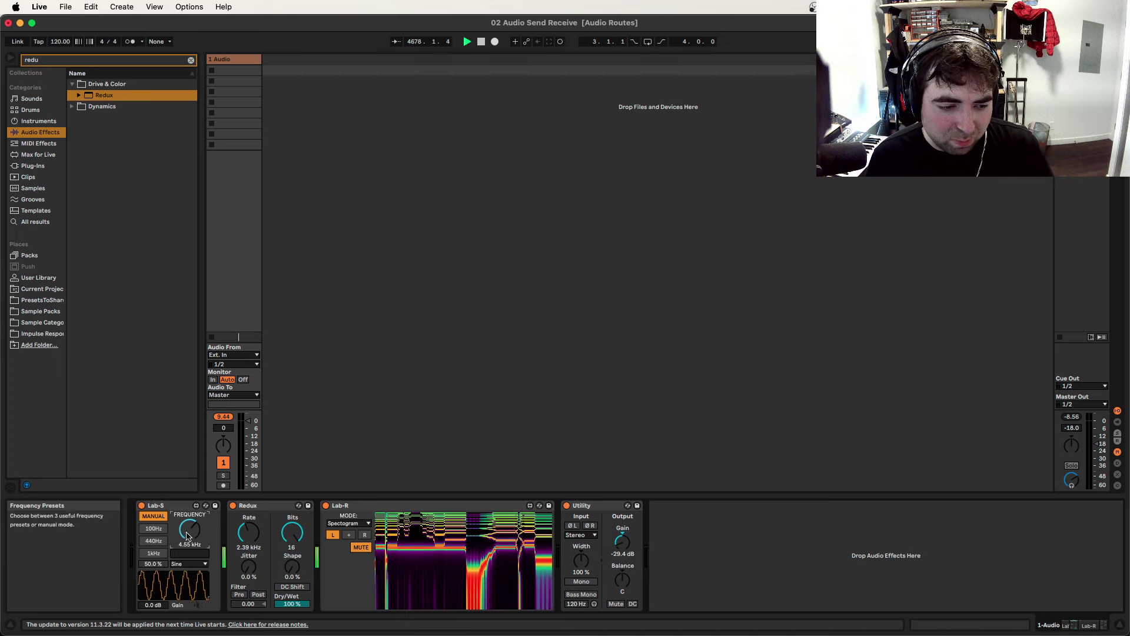
mouse_move(190, 529)
left_mouse_down()
mouse_move(189, 545)
mouse_move(189, 521)
left_mouse_up()
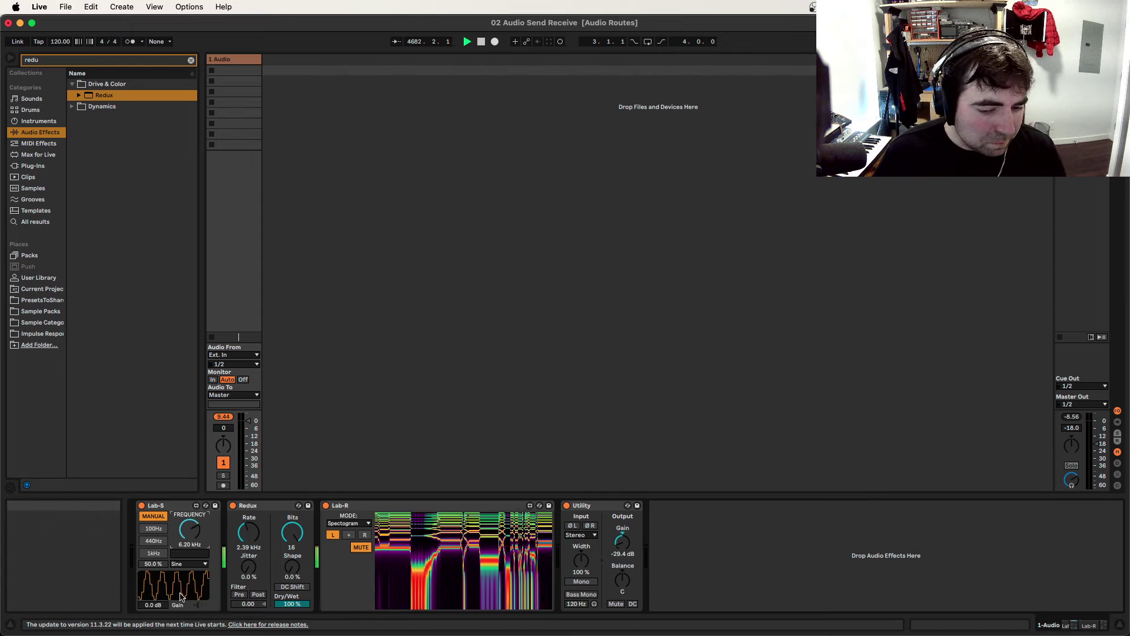
left_click_drag(190, 529, 190, 565)
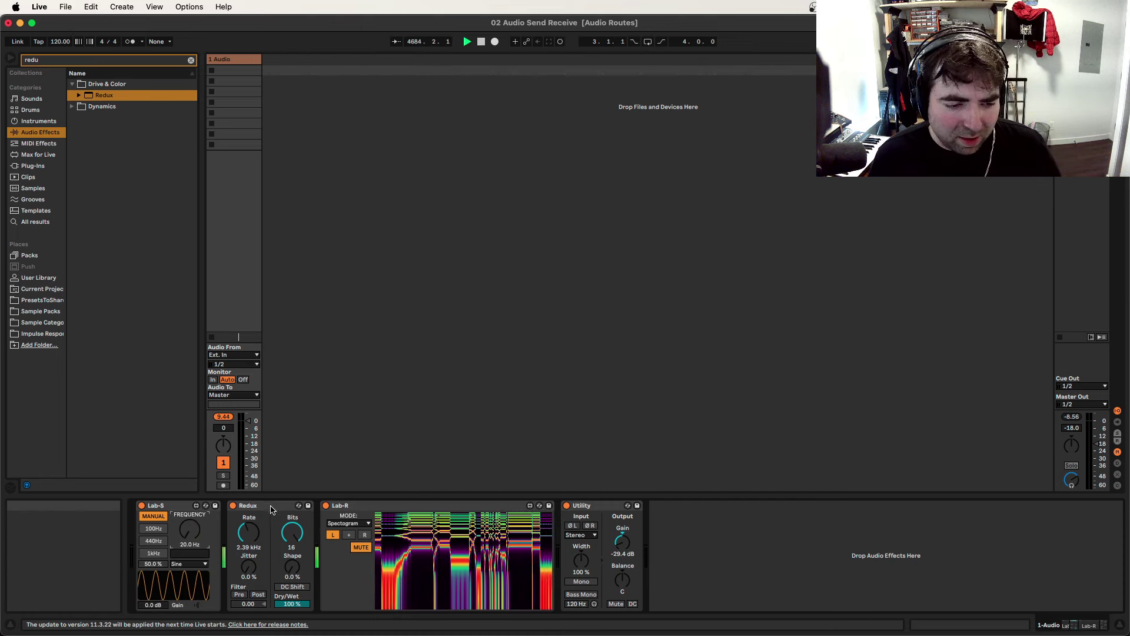
- Switch Lab-R to Spectrum Analyzer and sweep the Lab-S sine frequency to watch Redux's aliased partials
left_click(330, 523)
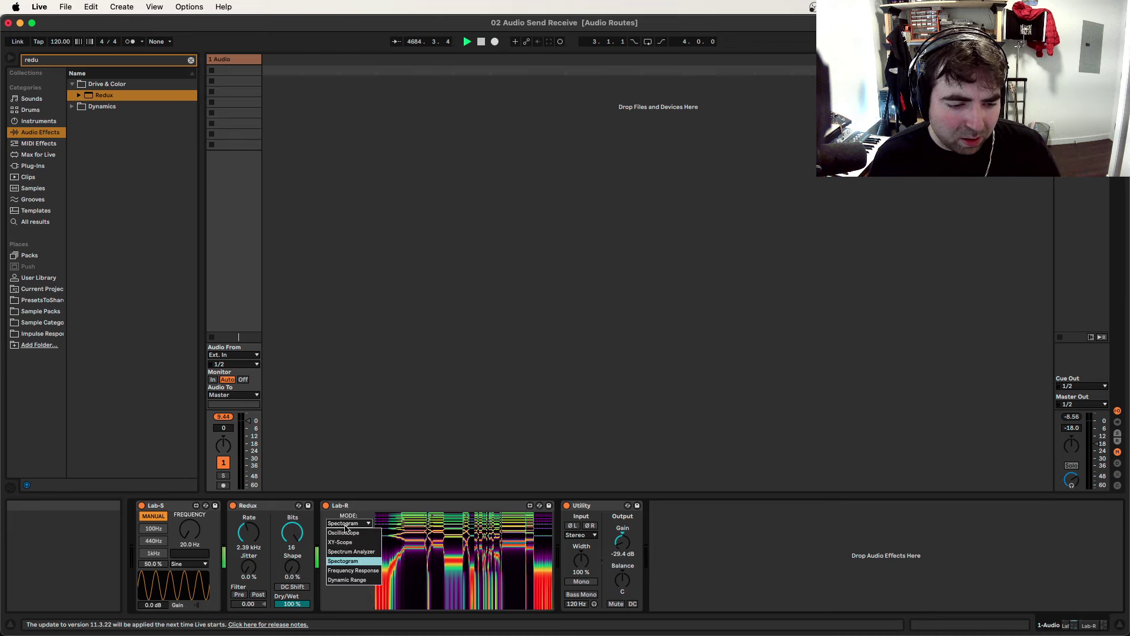
left_click(356, 552)
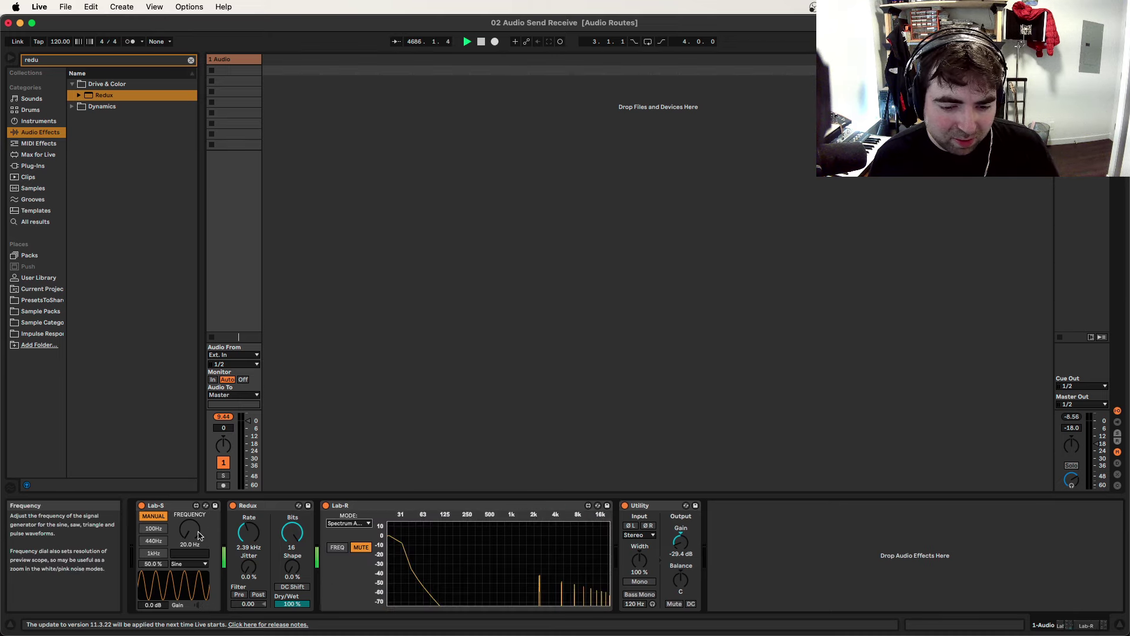
left_click_drag(190, 529, 190, 508)
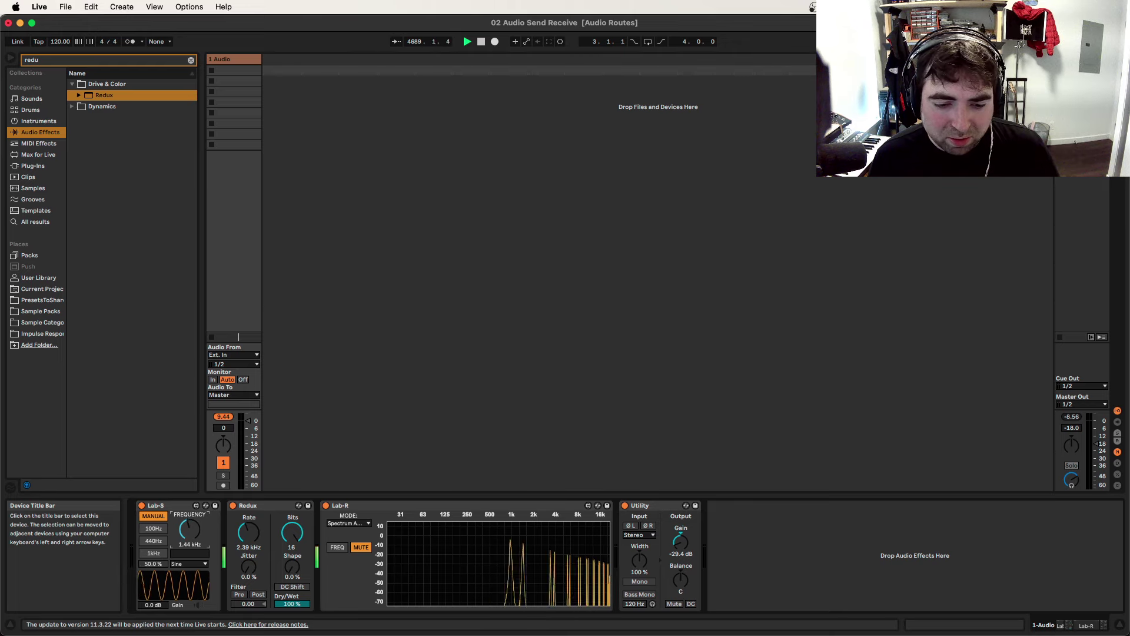
left_click_drag(190, 506, 189, 513)
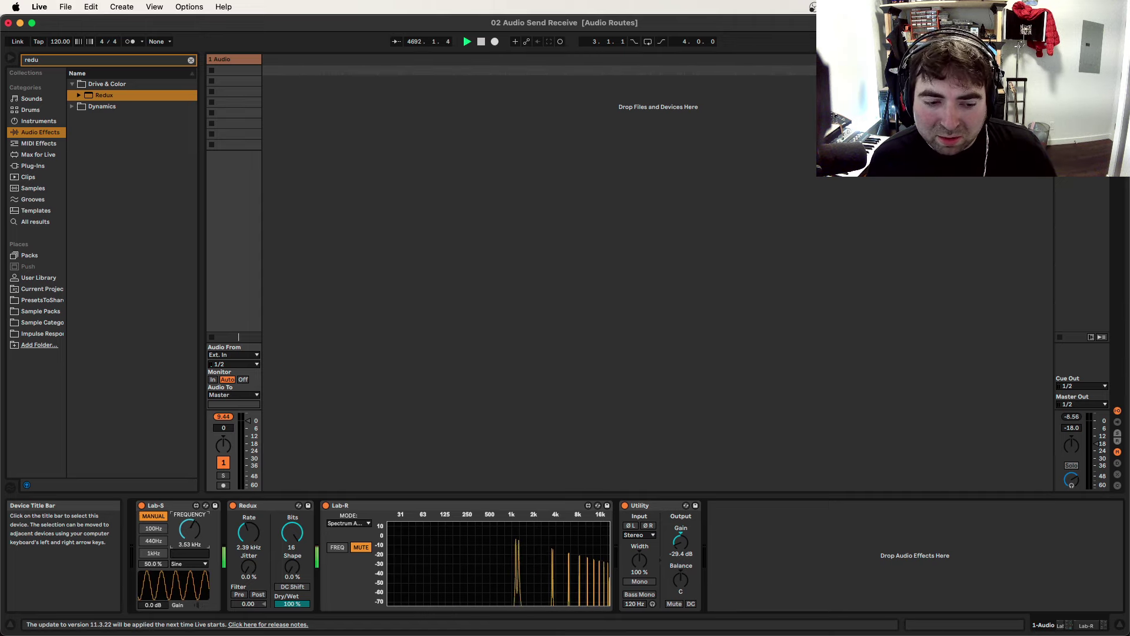
left_click_drag(190, 529, 189, 536)
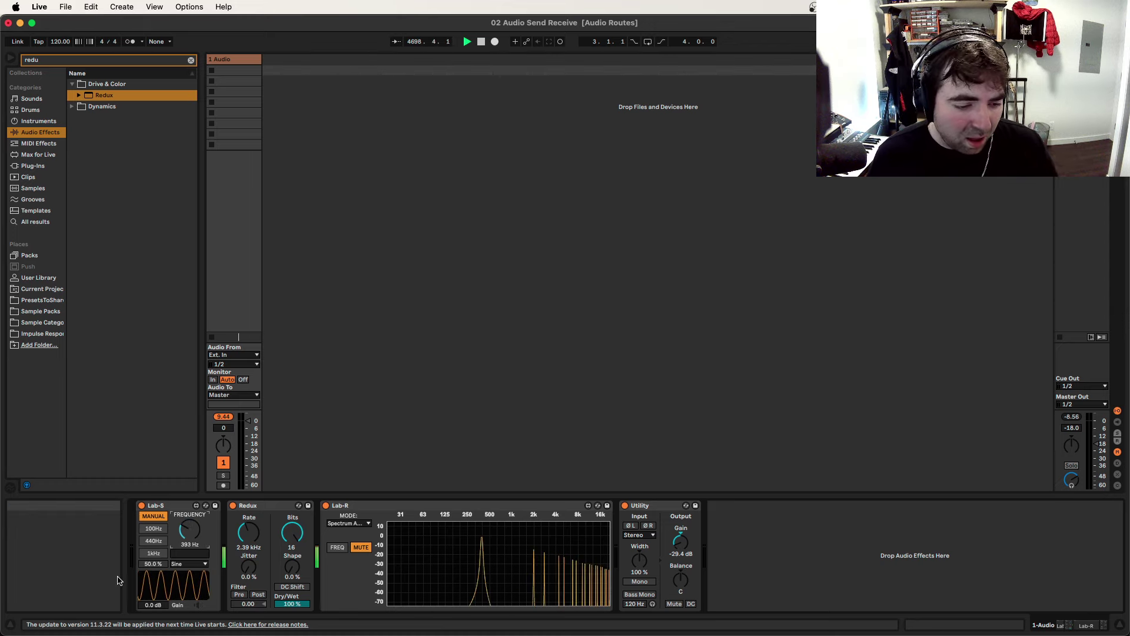
- Select the Redux device, keeping the Lab-S test signal on a sine wave
left_click(251, 507)
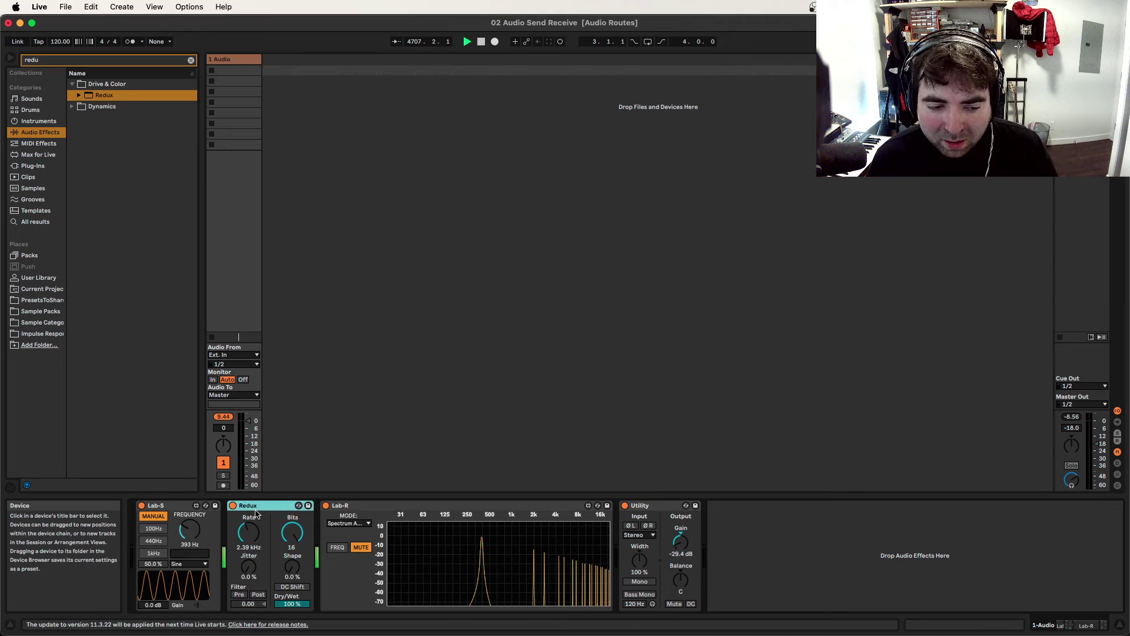
left_click(187, 564)
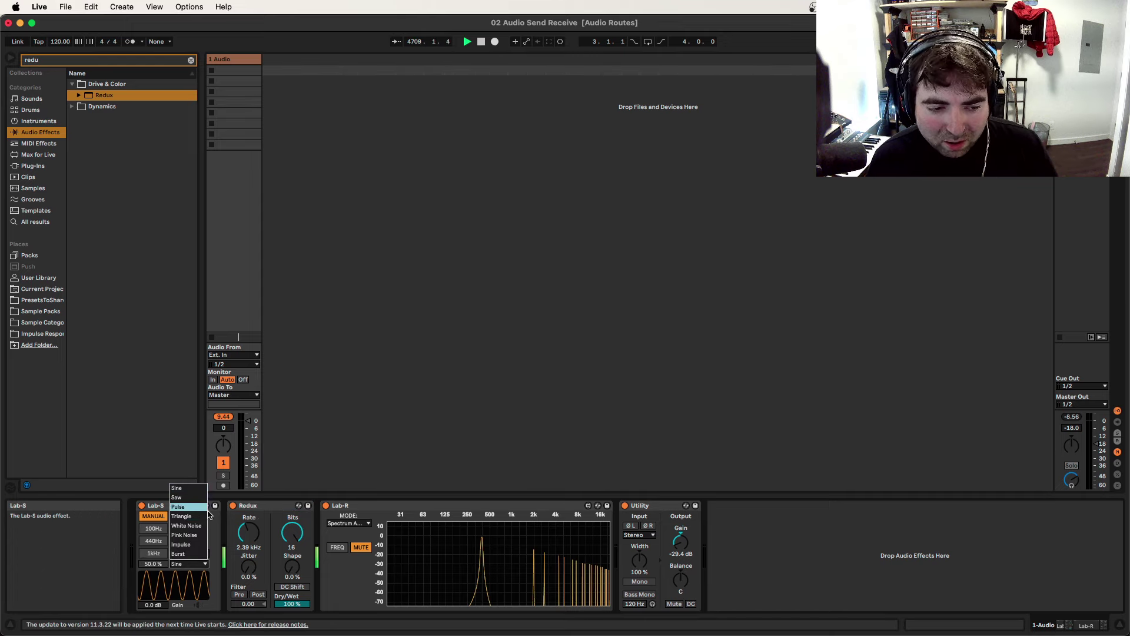
left_click(215, 531)
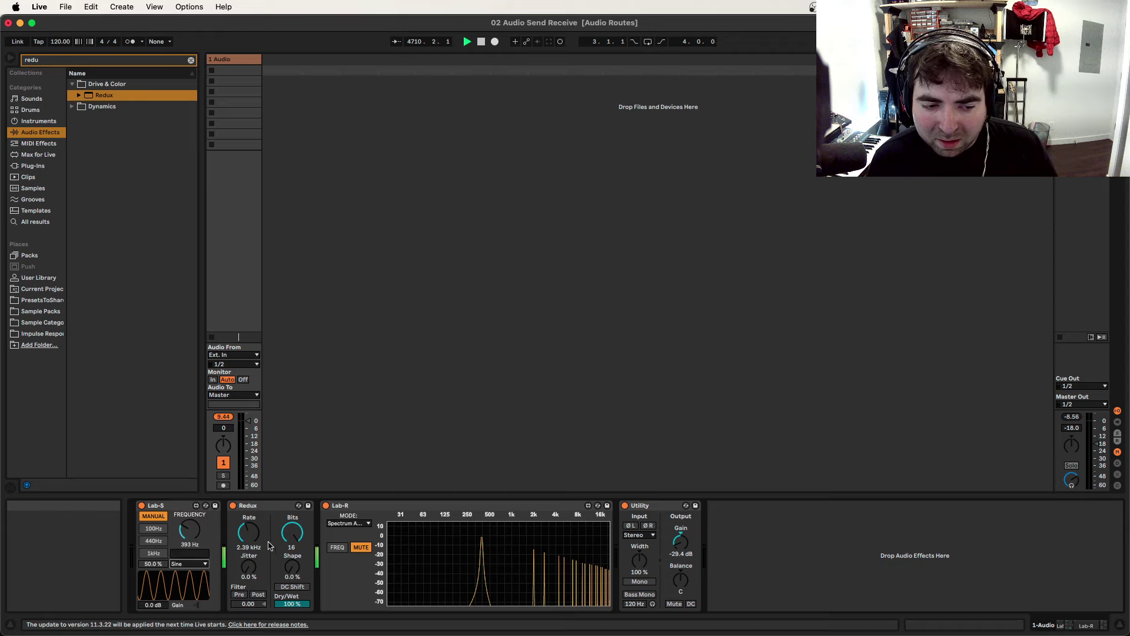
left_click(260, 507)
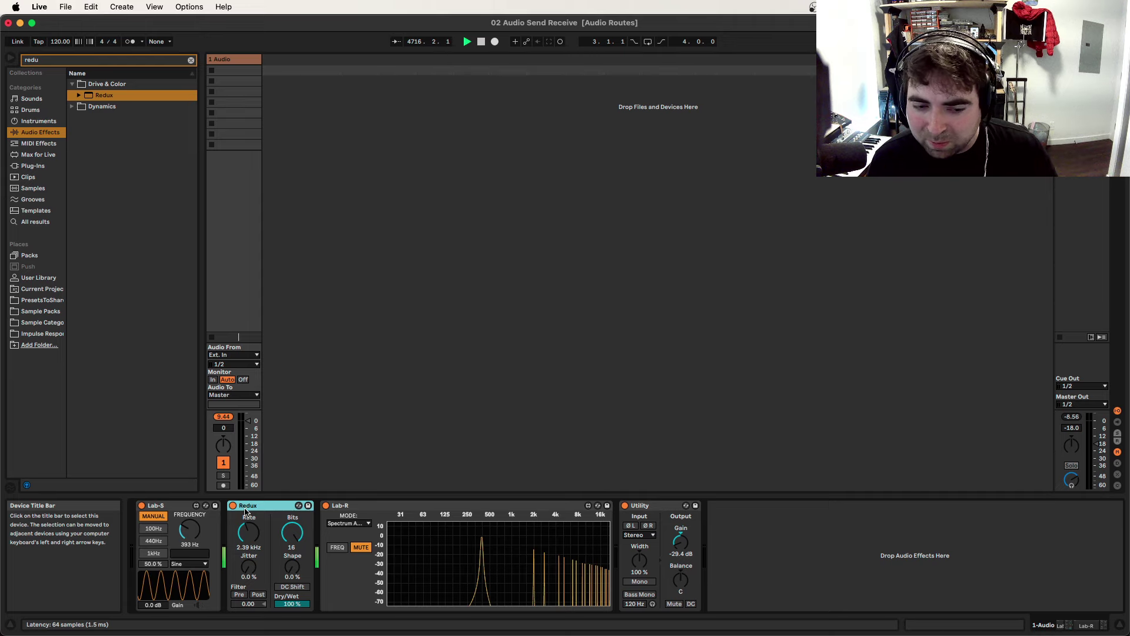
- Delete Redux, keeping Lab-R on Spectrum Analyzer so only the single 393 Hz peak remains
right_click(263, 506)
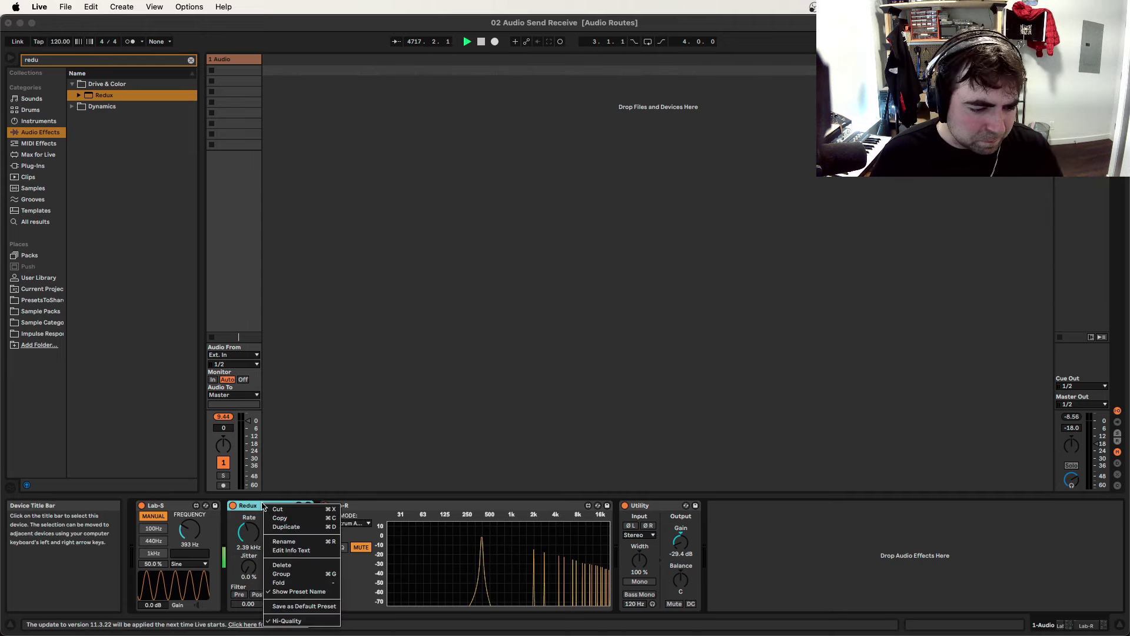
left_click(280, 566)
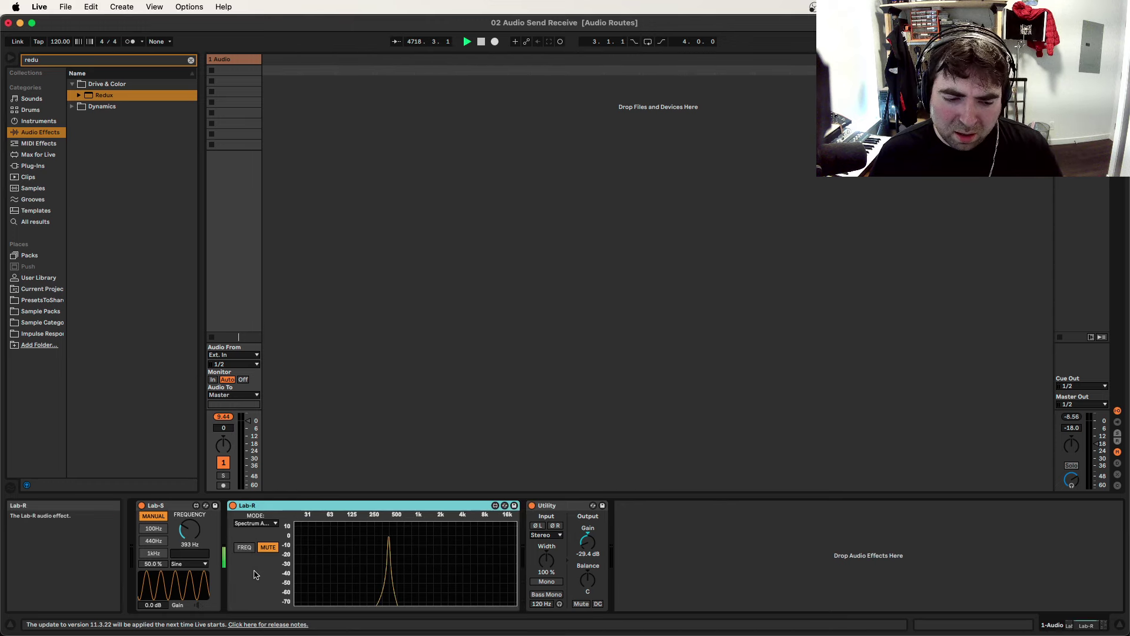
left_click(247, 524)
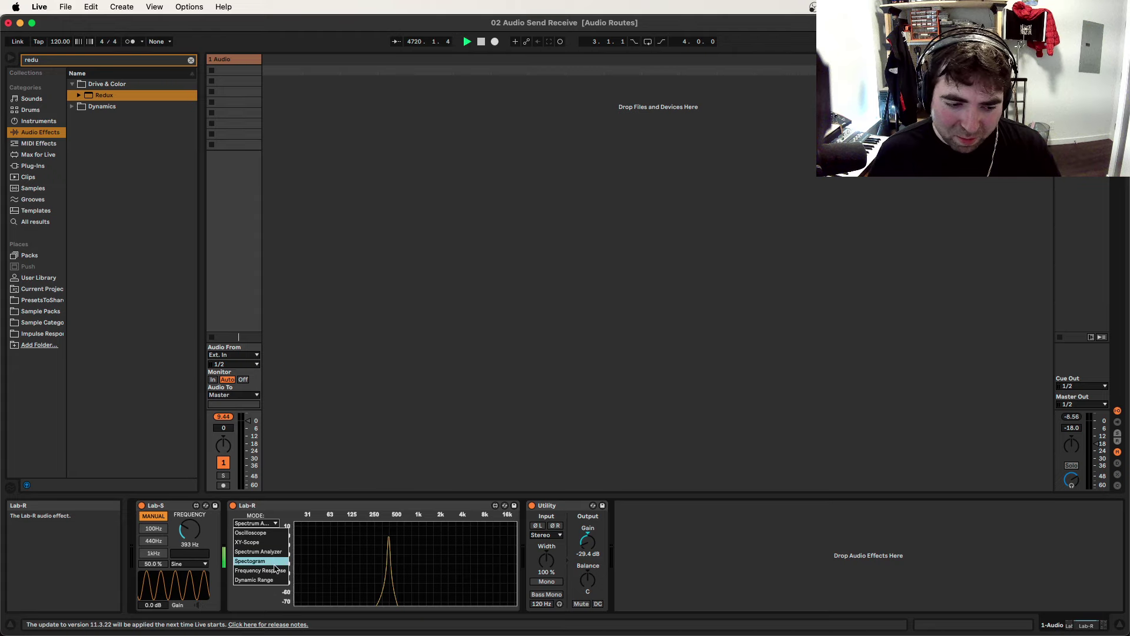
left_click(277, 509)
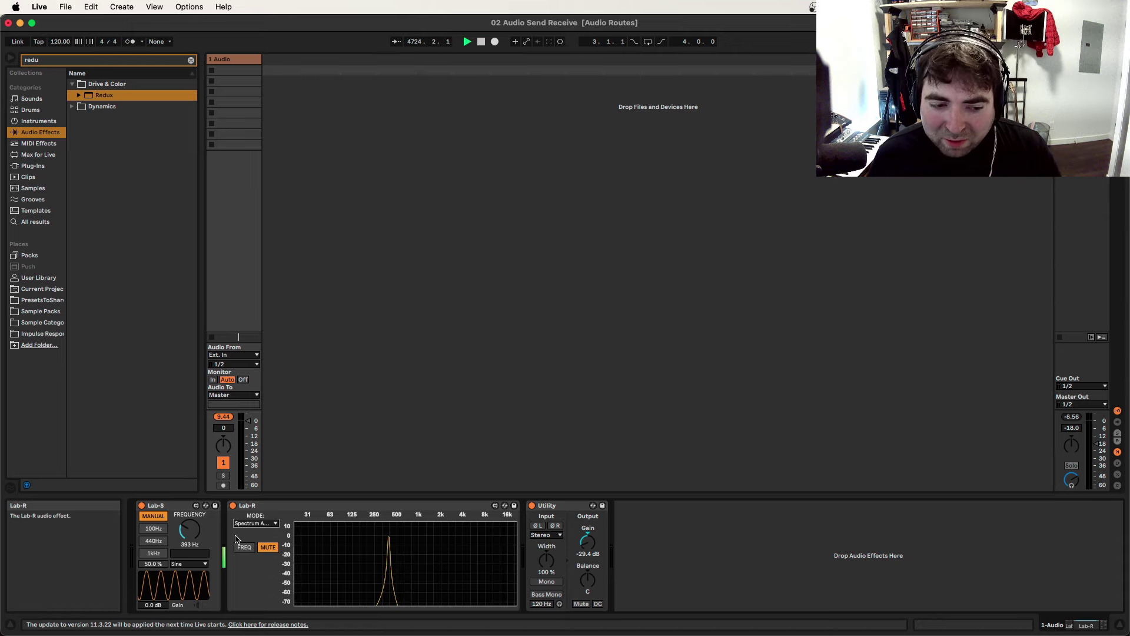
left_click(209, 539)
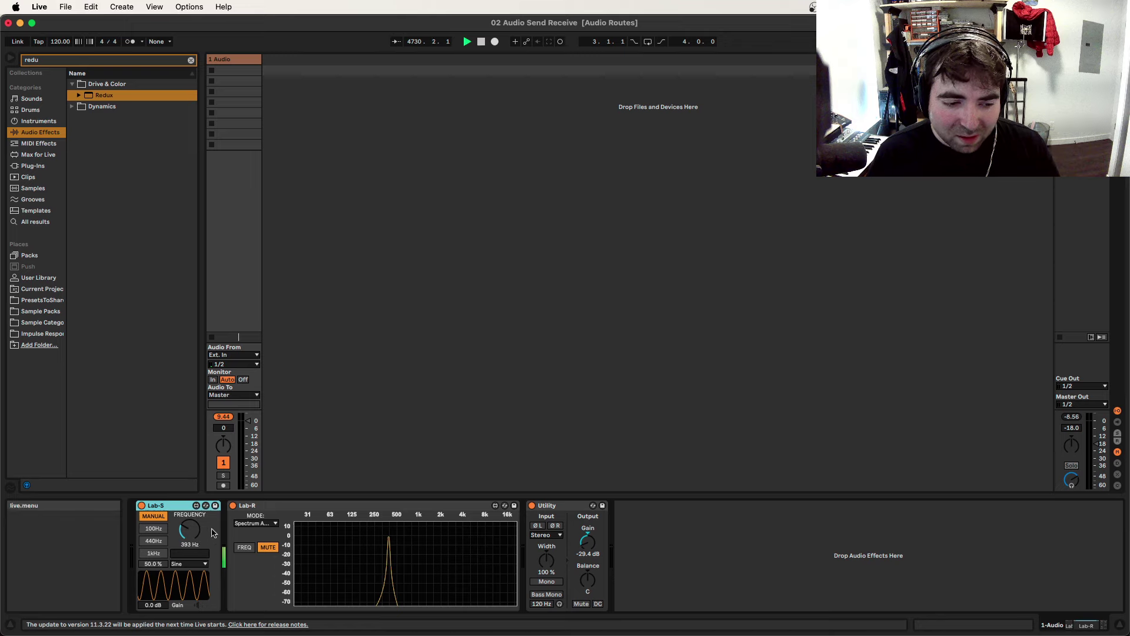
- Switch Lab-R to Frequency Response and clear the browser search to list all audio effects
left_click(256, 524)
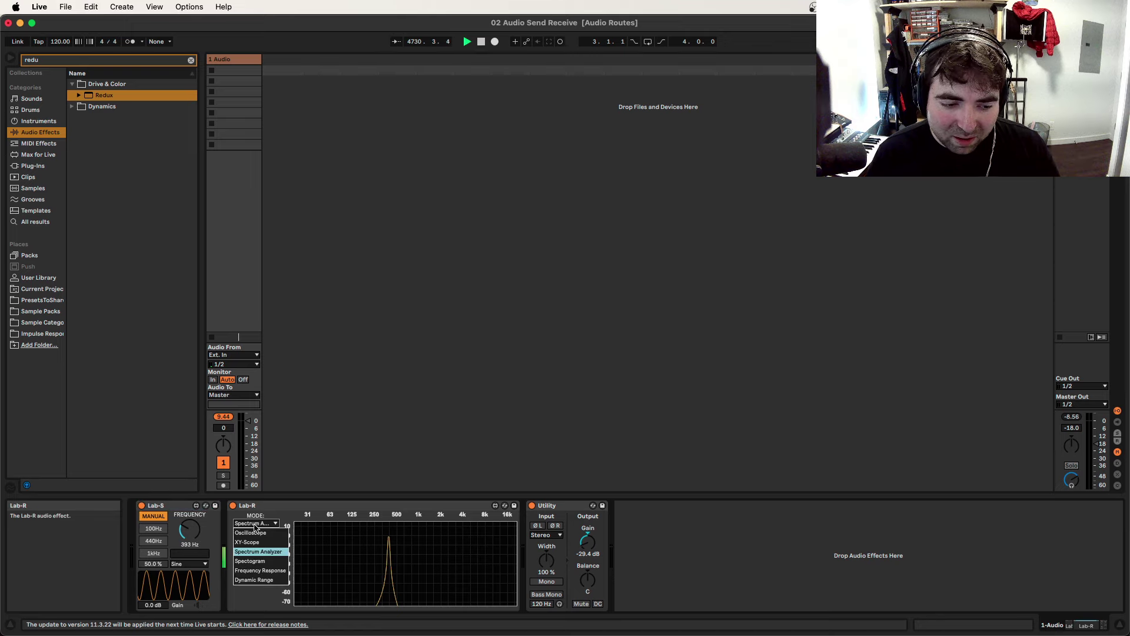
left_click(255, 571)
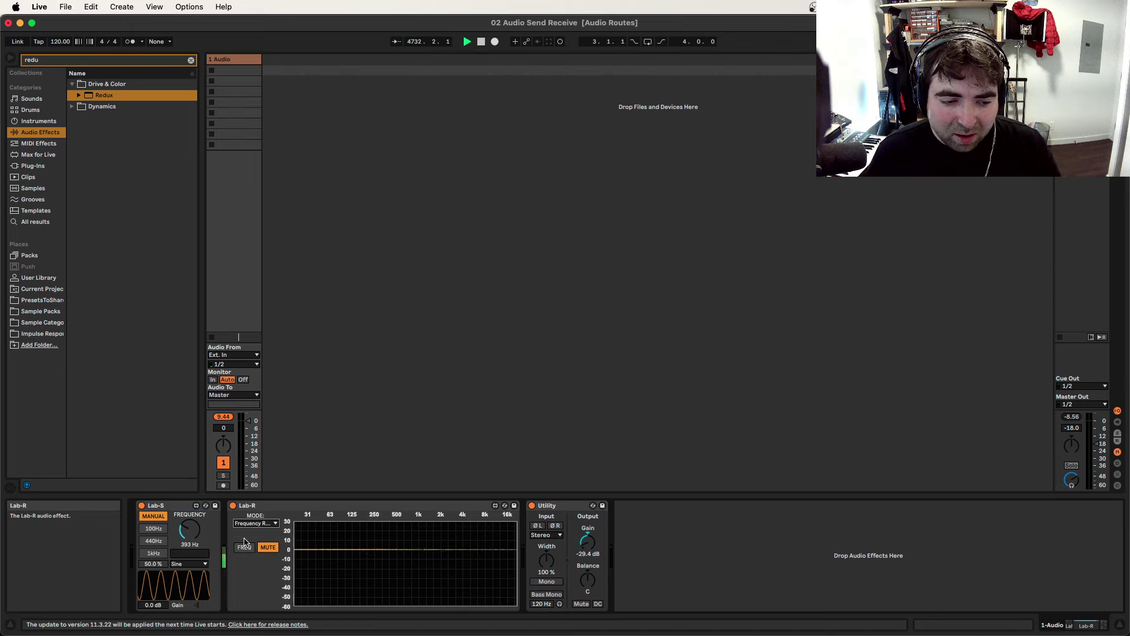
left_click(262, 524)
left_click(262, 526)
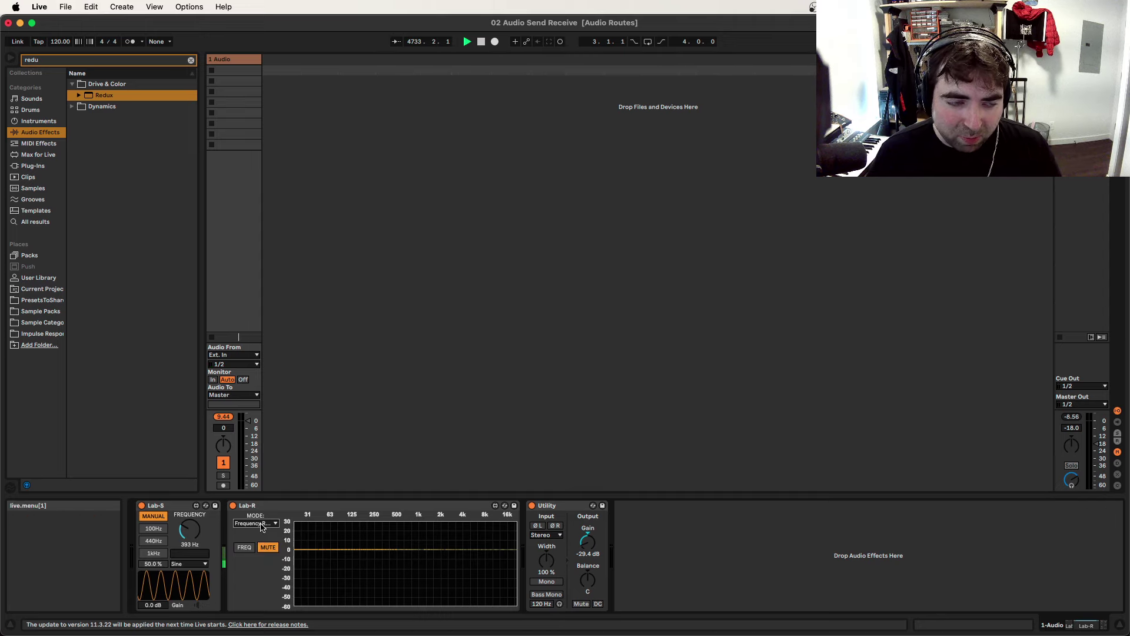
left_click(192, 60)
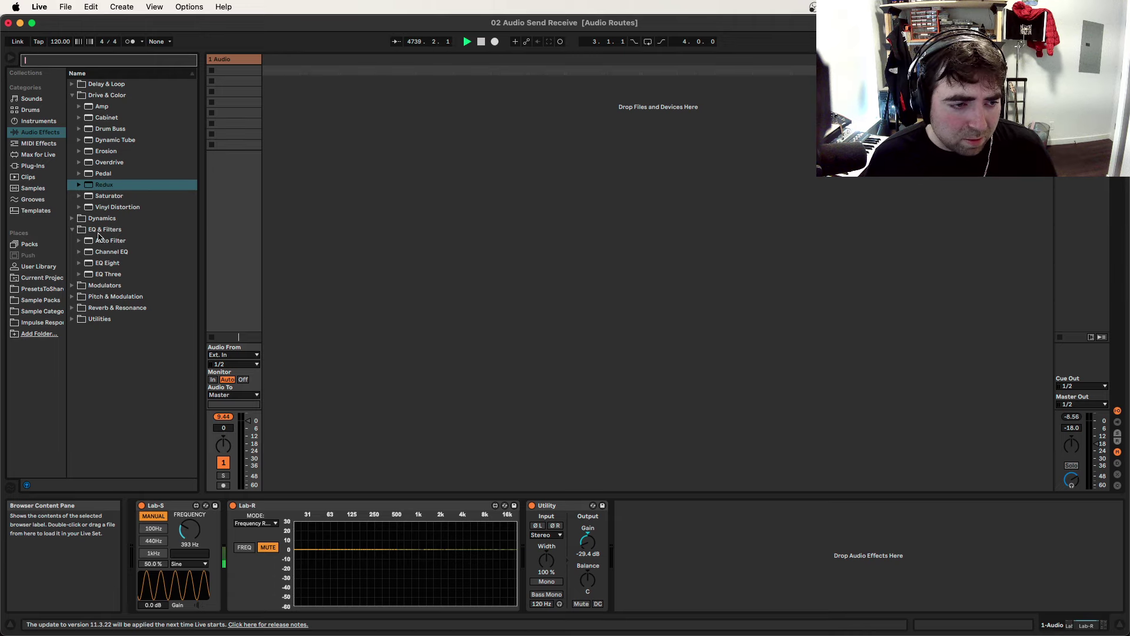
- Insert Channel EQ, raise its high shelf to 7.4 dB, then delete it
left_click(106, 254)
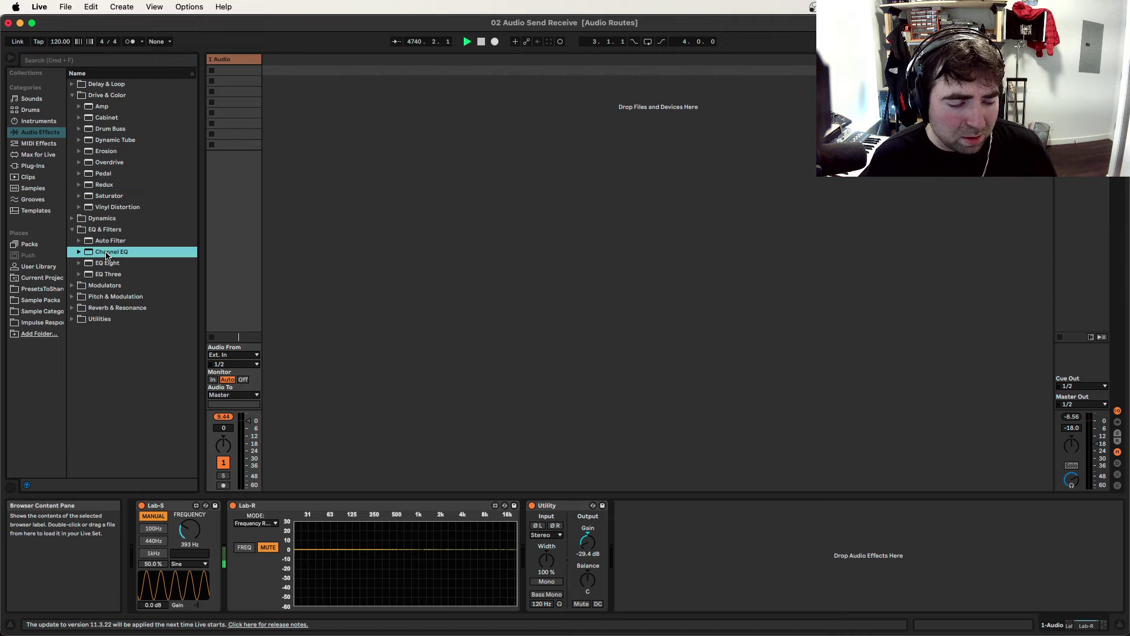
left_click_drag(109, 262, 225, 542)
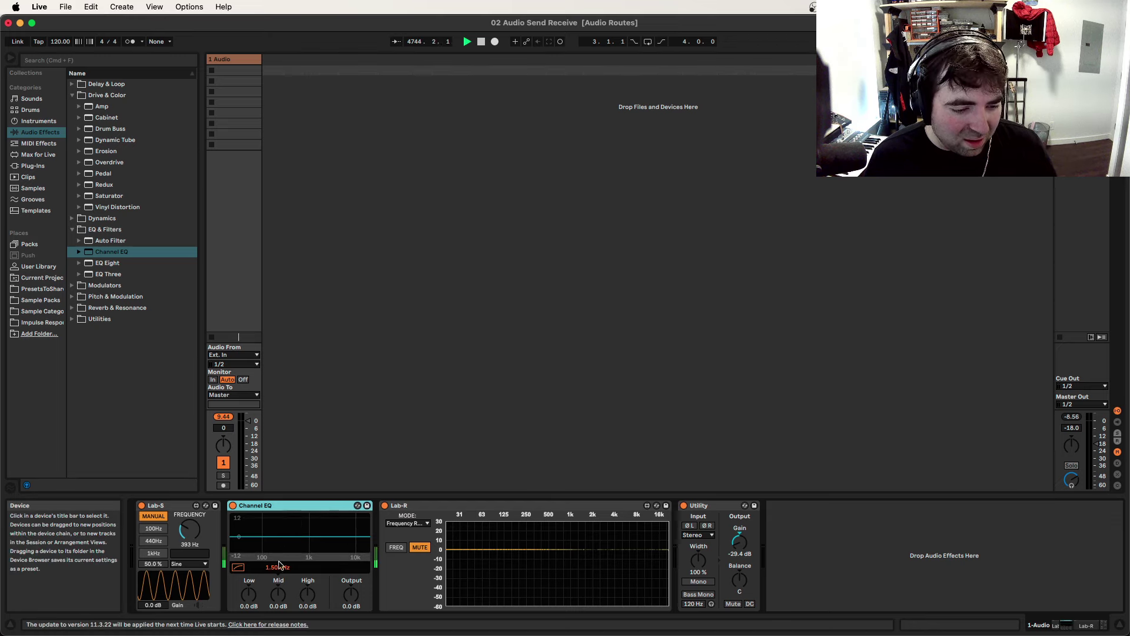
left_click_drag(315, 596, 278, 618)
right_click(310, 506)
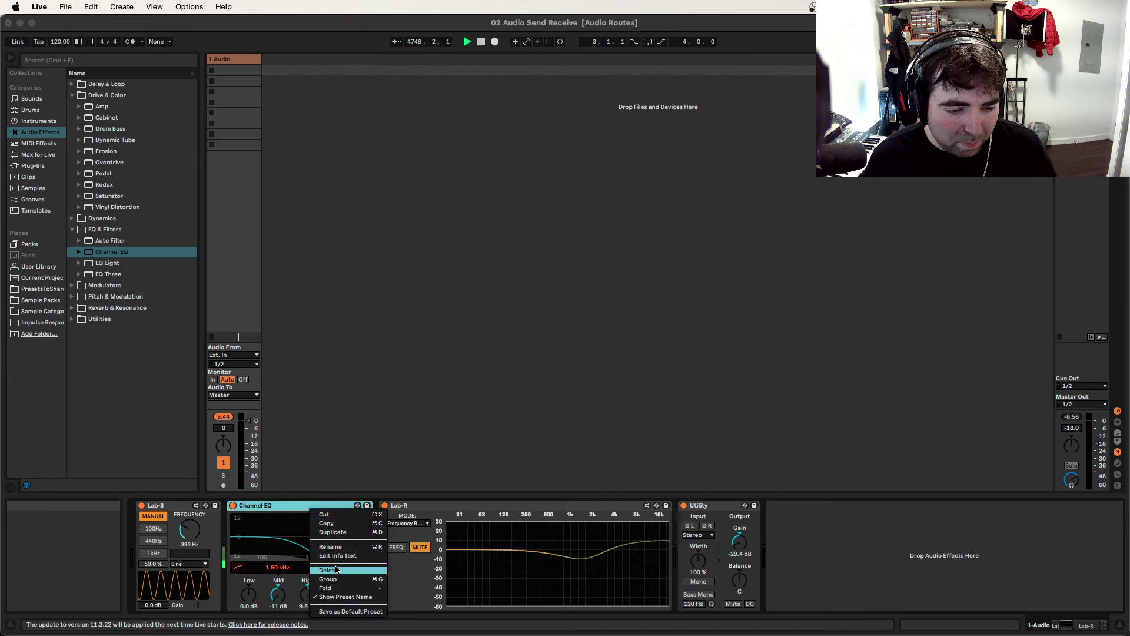
left_click(336, 570)
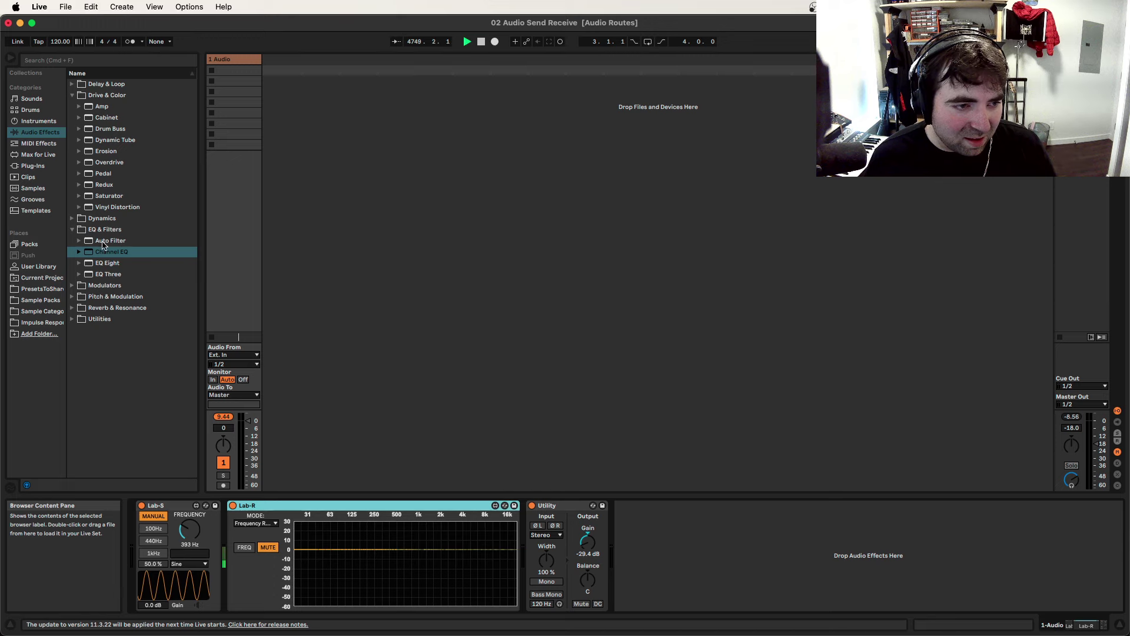
- Insert EQ Eight, boost band 3 around 1.26 kHz, then delete it
left_click_drag(112, 268, 218, 555)
left_click_drag(389, 550, 396, 571)
right_click(377, 506)
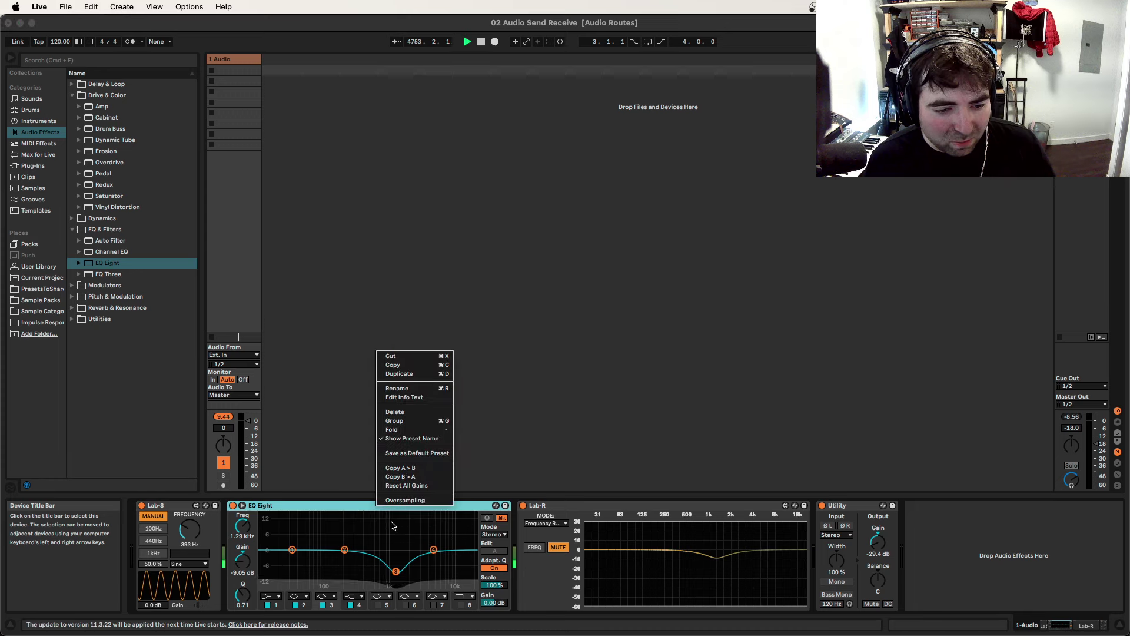
left_click(419, 411)
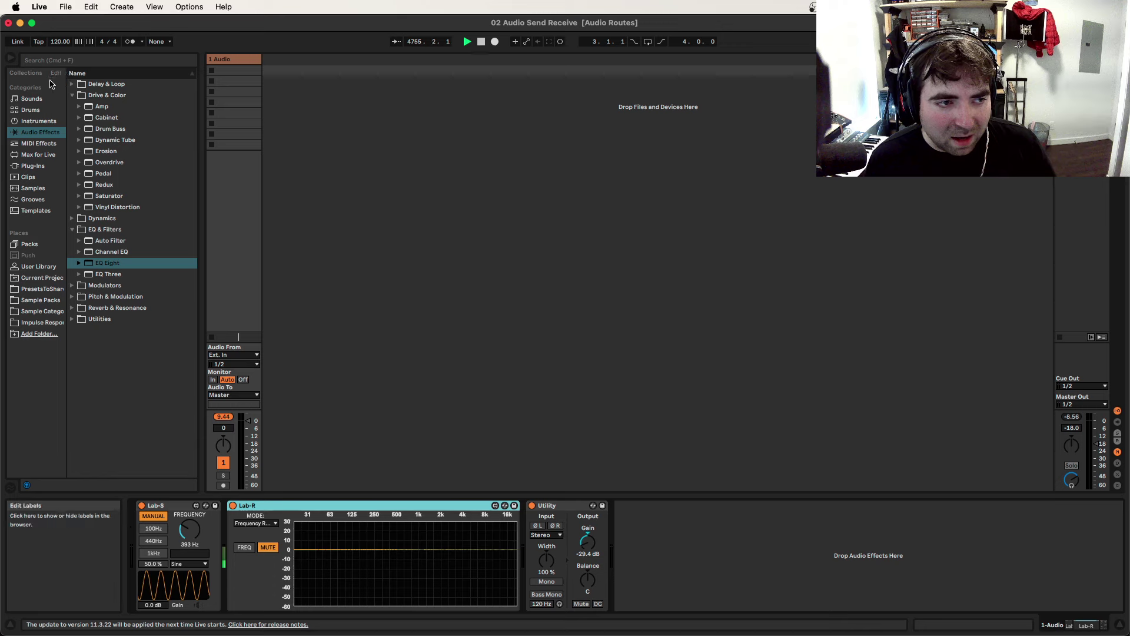
- Find Lunchbox EQ in Max for Live by searching 'lunch' and insert it after Lab-S
left_click(46, 167)
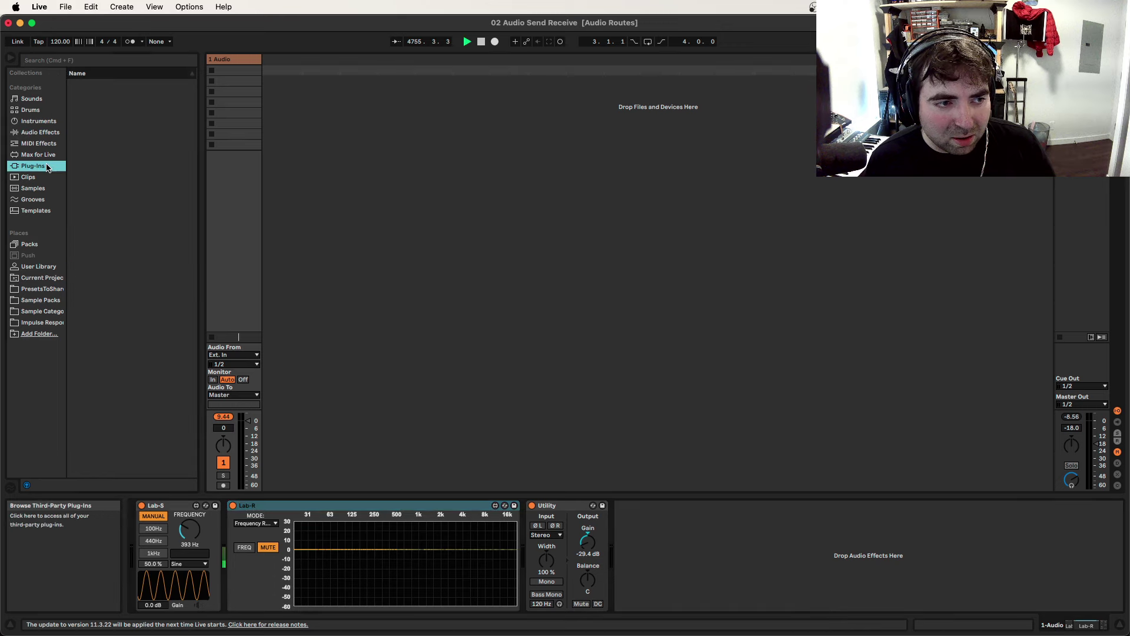
left_click(75, 60)
type("lunch")
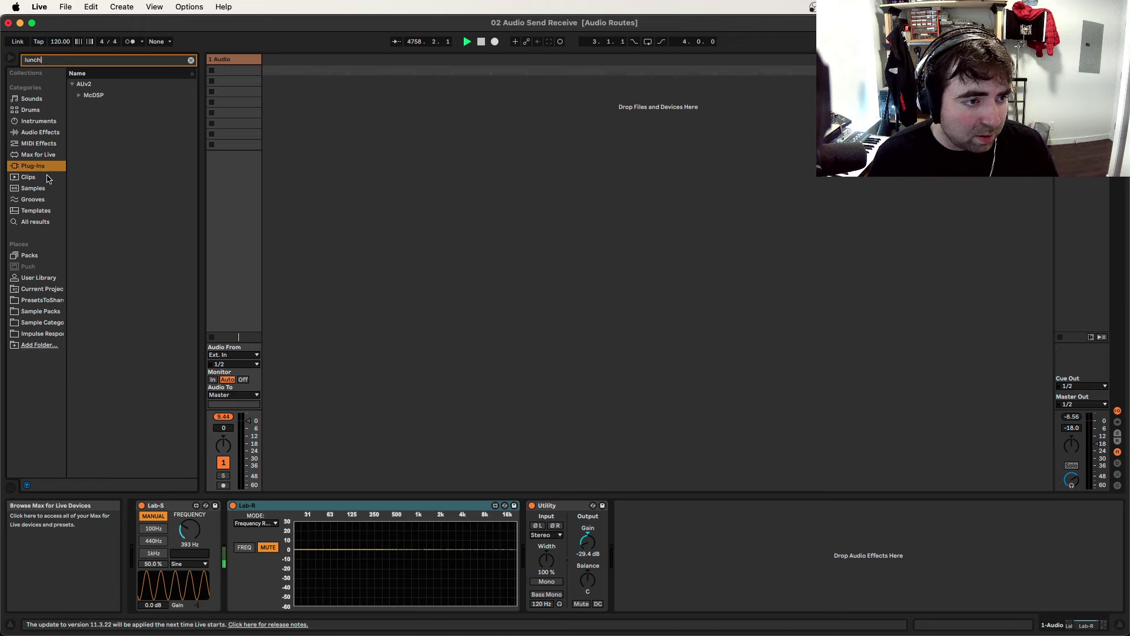
left_click(38, 154)
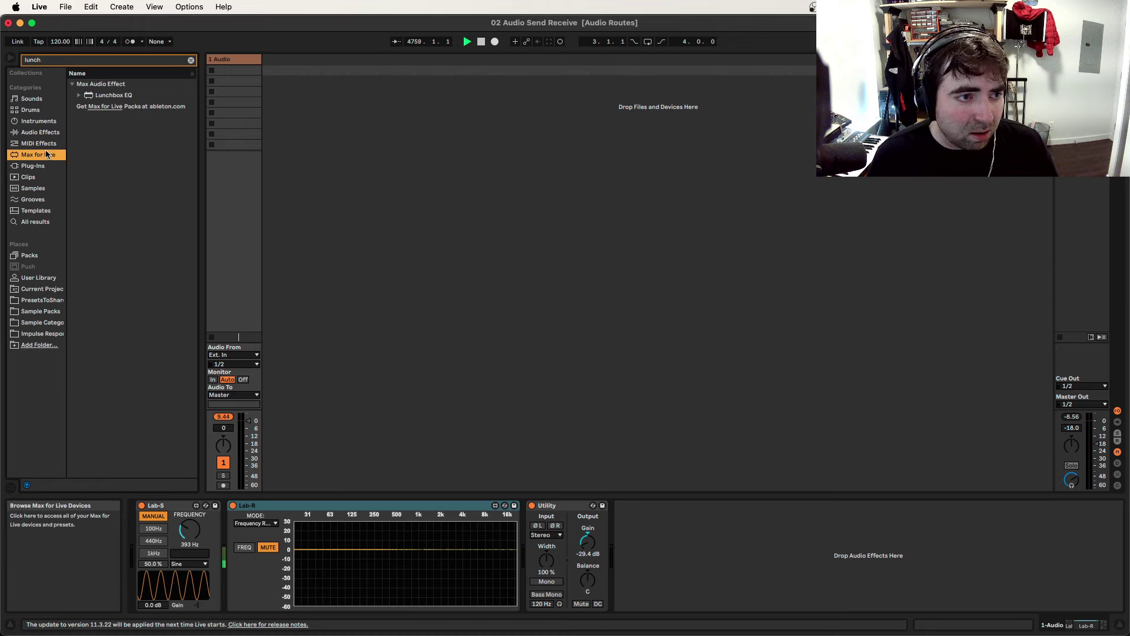
left_click(80, 96)
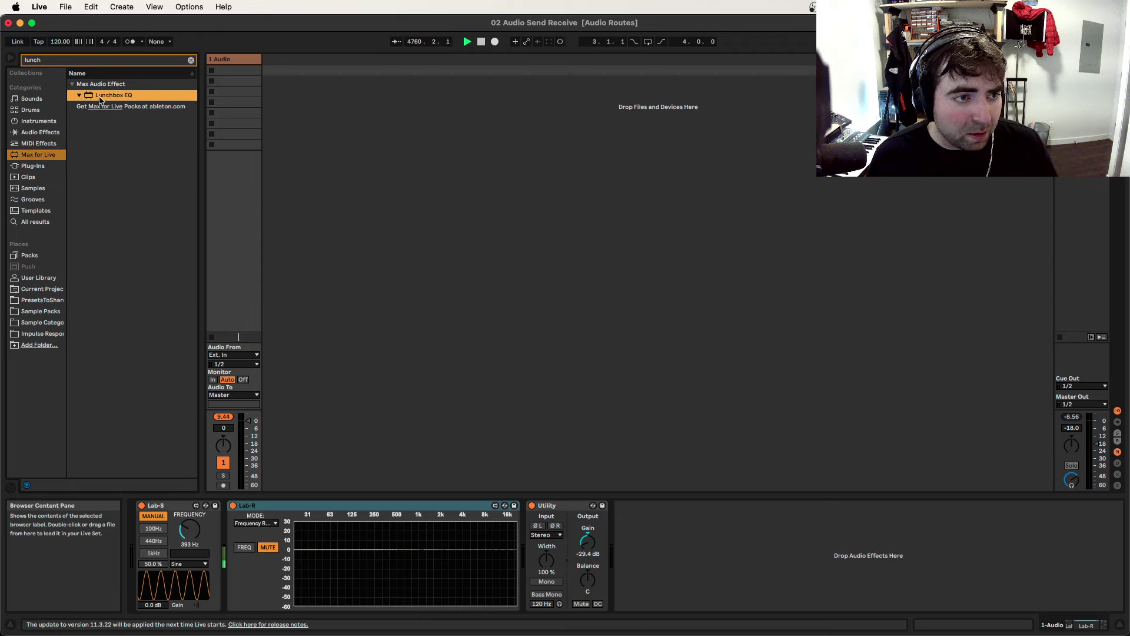
left_click_drag(100, 100, 229, 570)
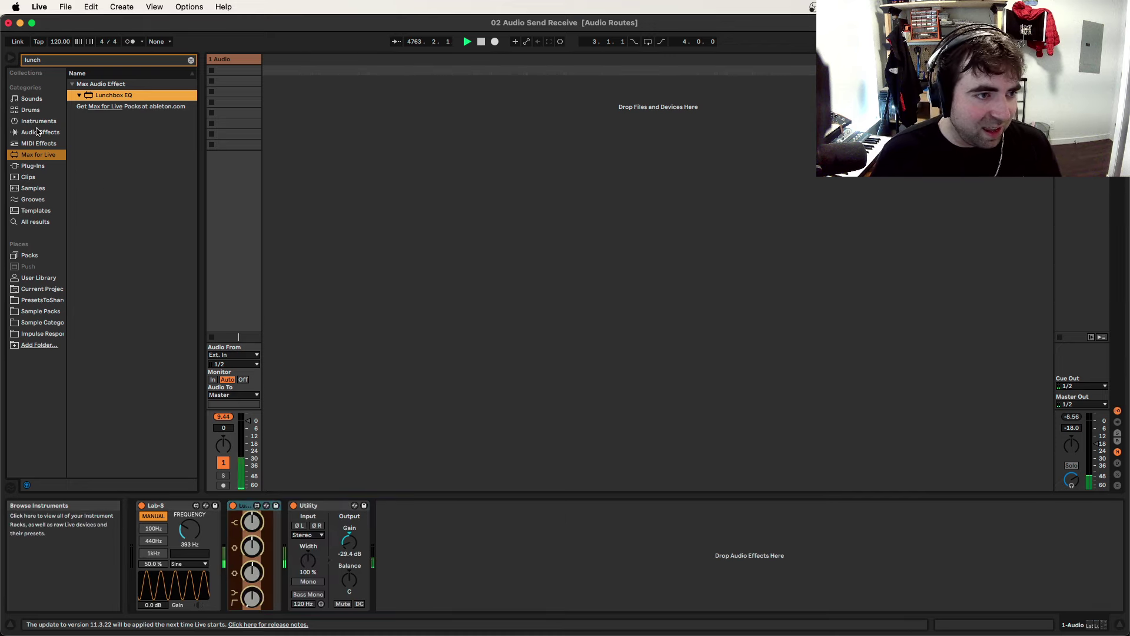
- Add a Lab-R analyzer just before Utility, found by searching 'lab', and unmute it
left_click(134, 61)
type("lab")
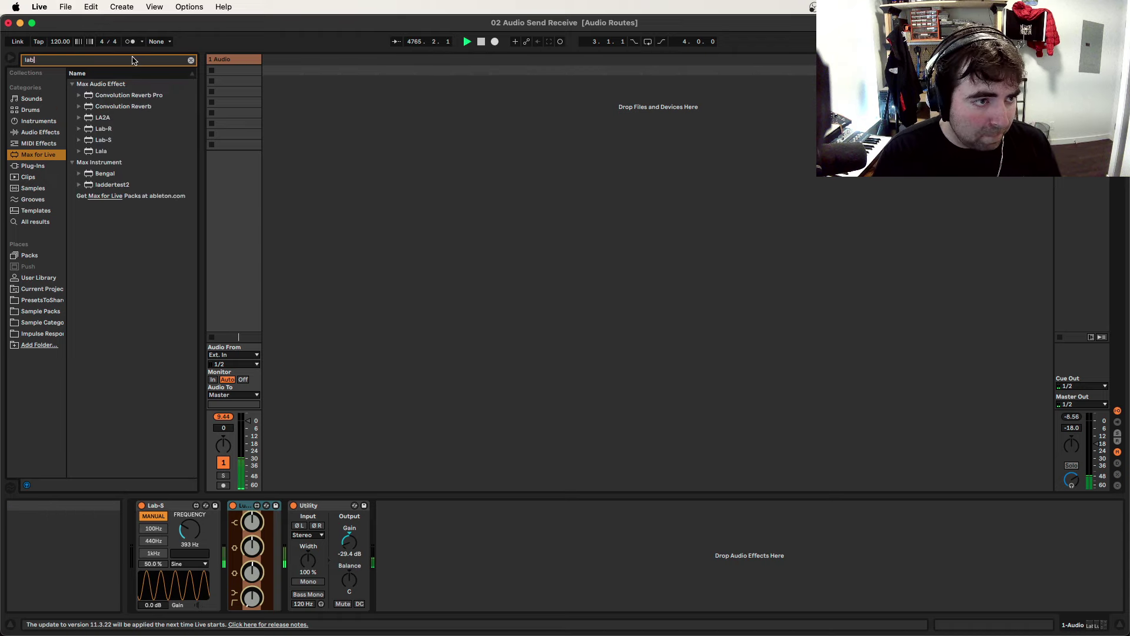
mouse_move(110, 96)
left_mouse_down()
mouse_move(304, 574)
mouse_move(286, 560)
left_mouse_up()
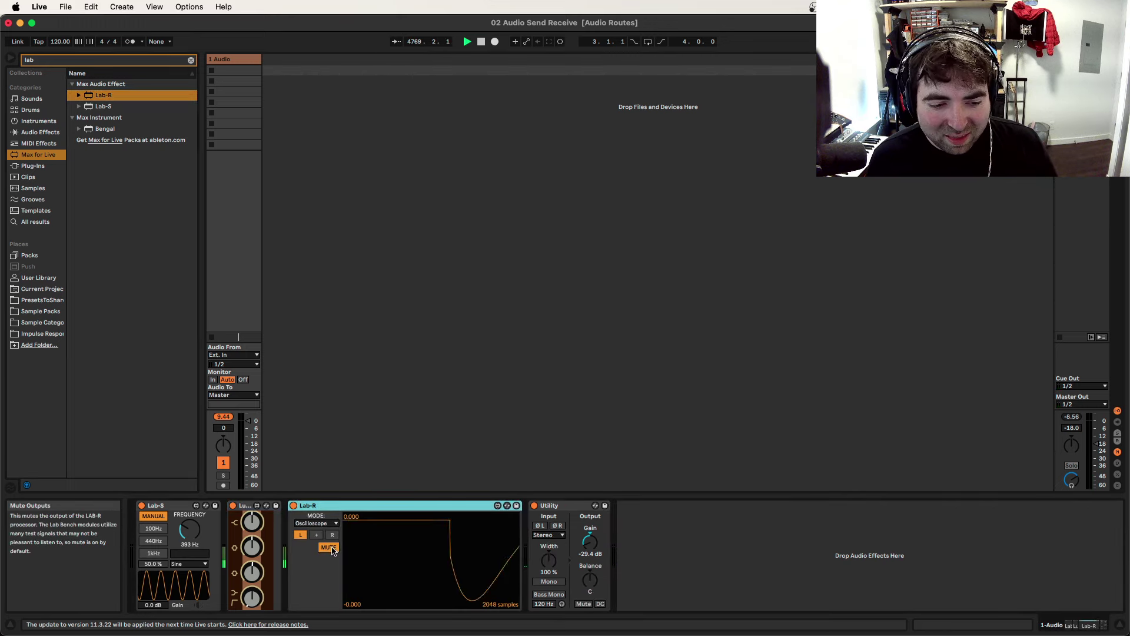
left_click(330, 548)
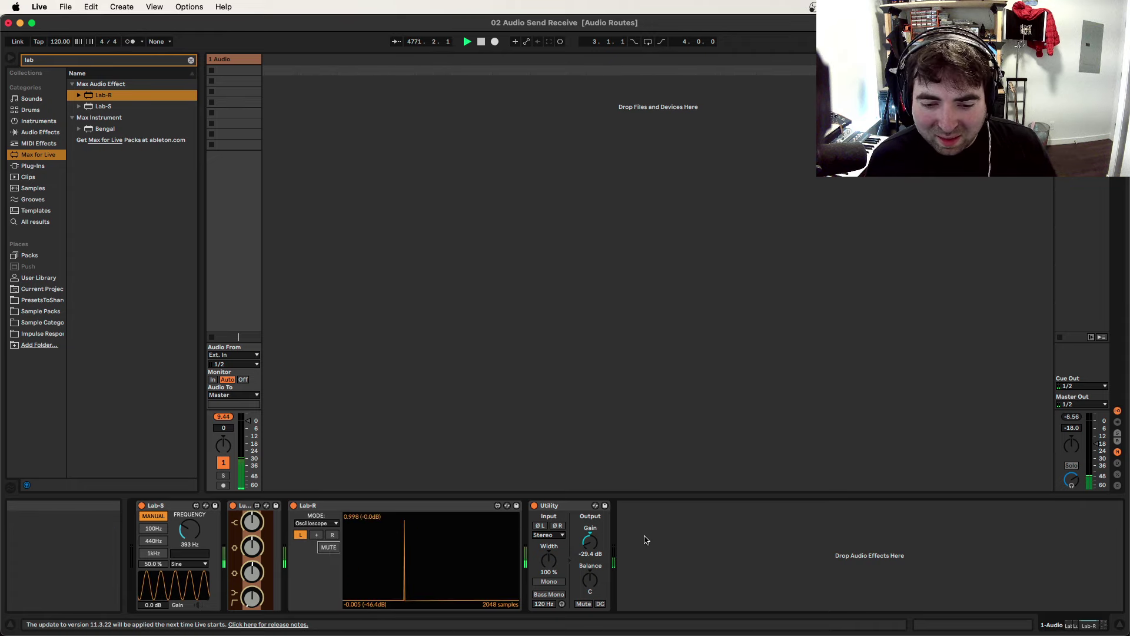
- Set the Utility gain to -34.4 dB and mute Lab-R's output again
mouse_move(589, 541)
left_mouse_down()
mouse_move(590, 512)
mouse_move(590, 545)
left_mouse_up()
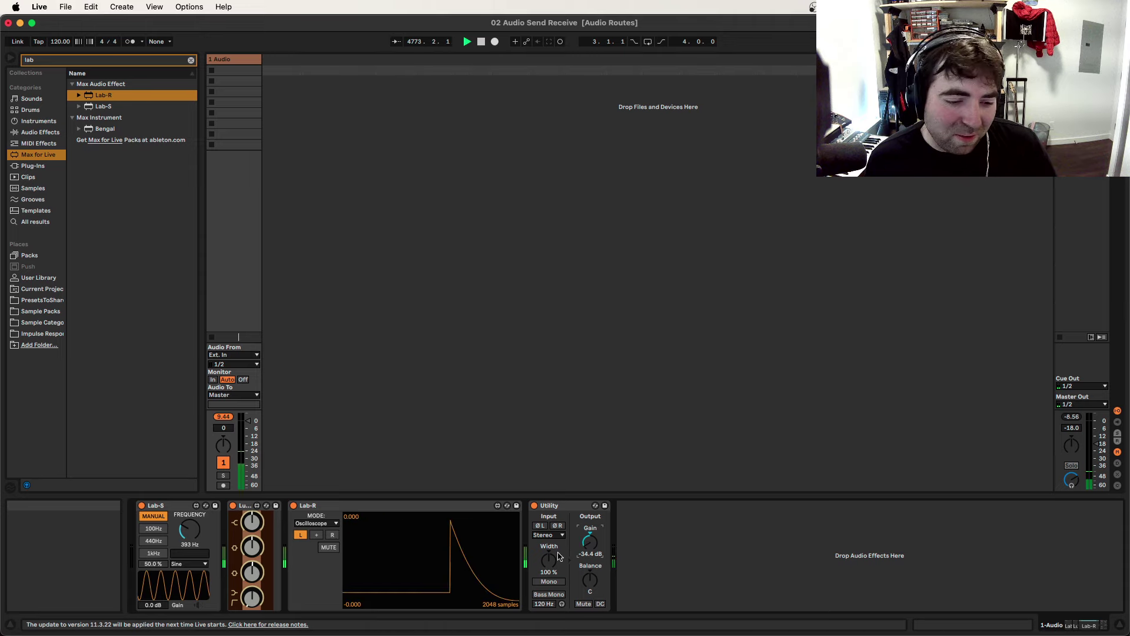
left_click(329, 547)
left_click(329, 547)
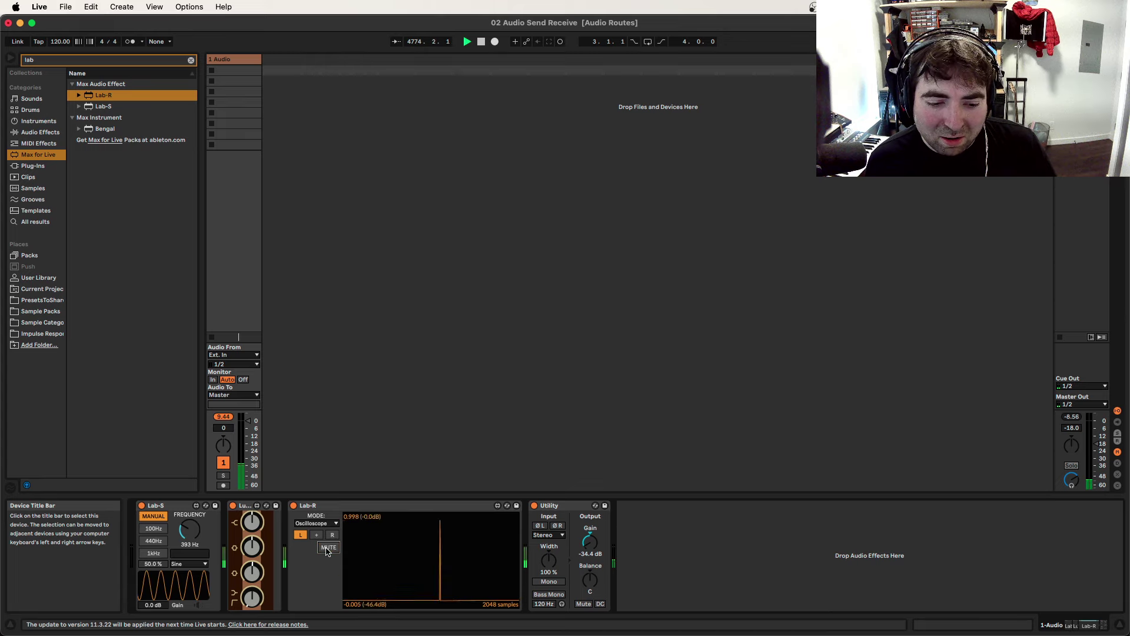
left_click(328, 548)
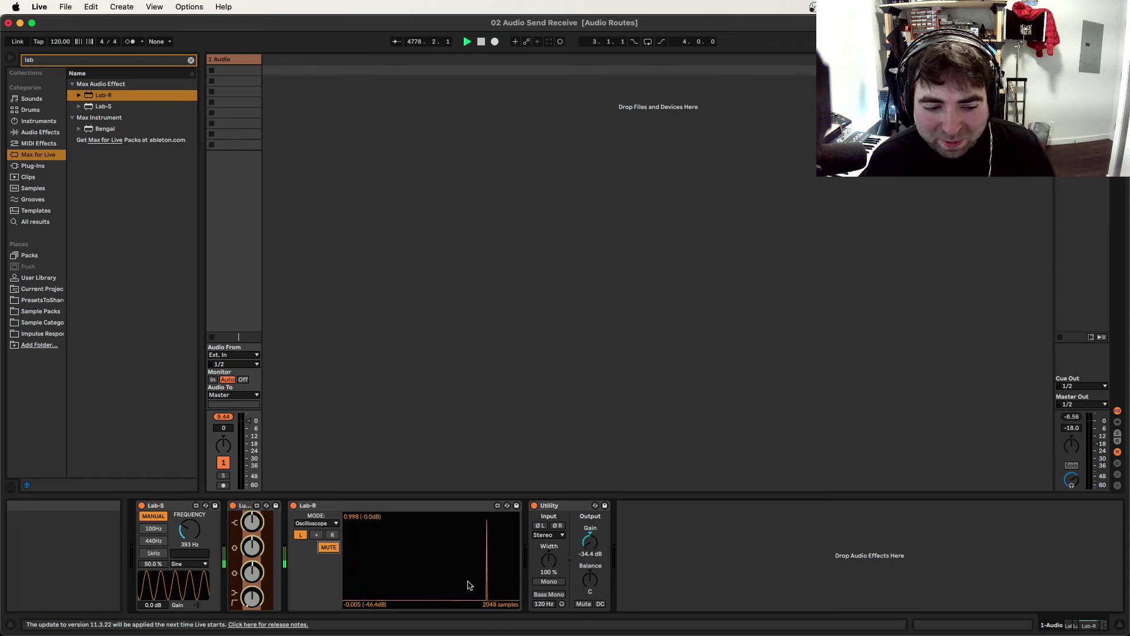
- Switch Lab-R to Frequency Response mode and select the Lunchbox EQ device
left_click(317, 523)
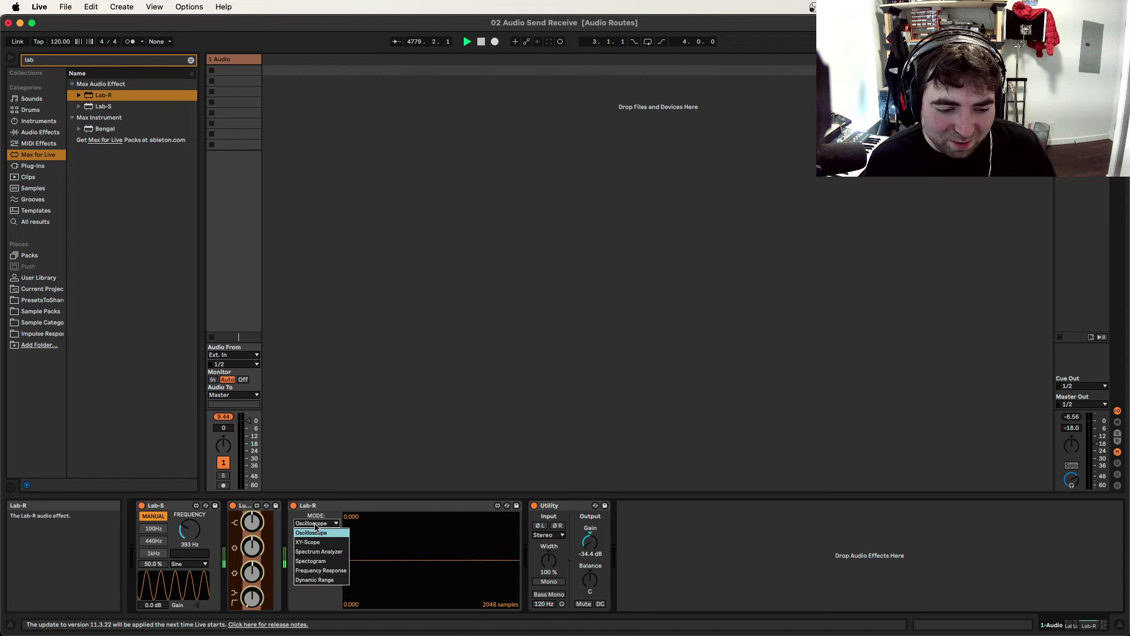
left_click(320, 570)
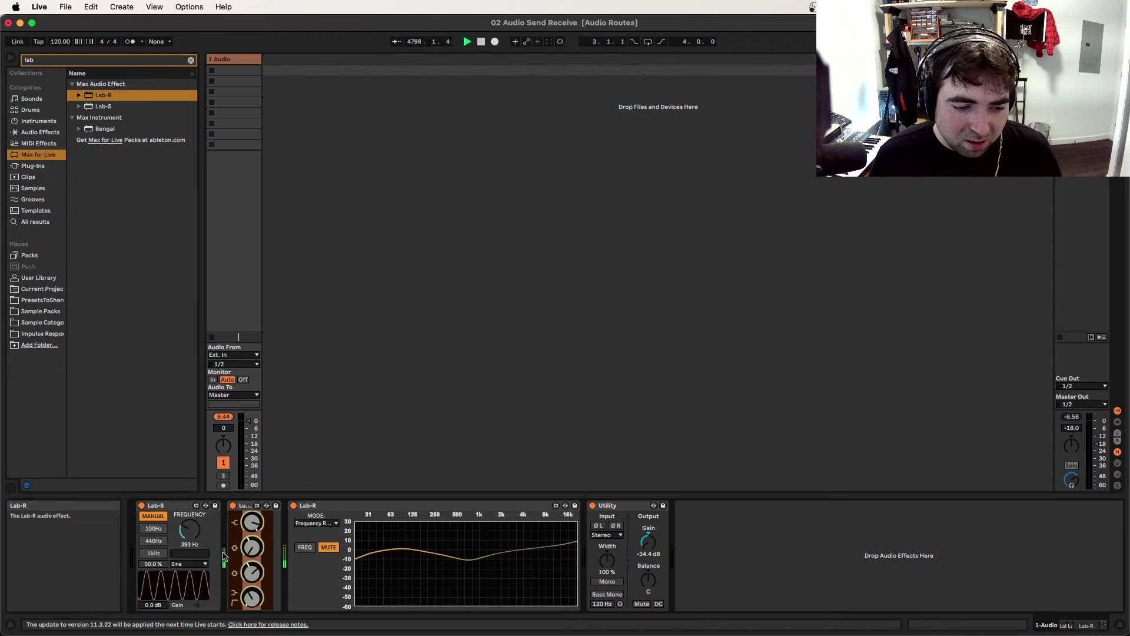
left_click(246, 508)
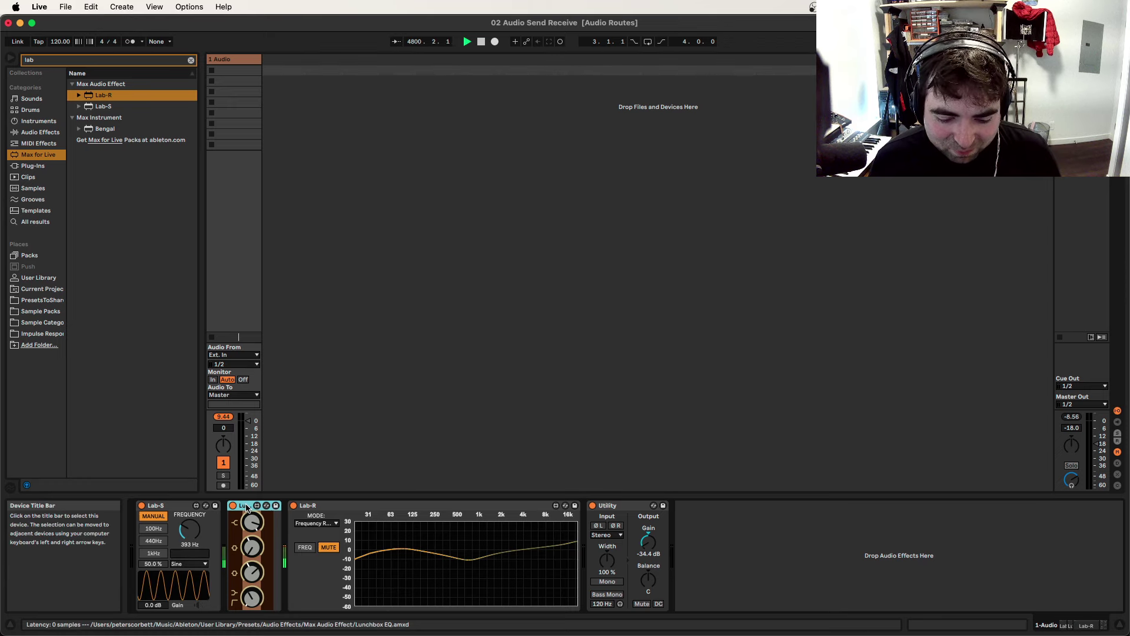
- Delete Lunchbox EQ and put a Pultec EQ, found via 'pul', between Lab-S and Lab-R
right_click(246, 508)
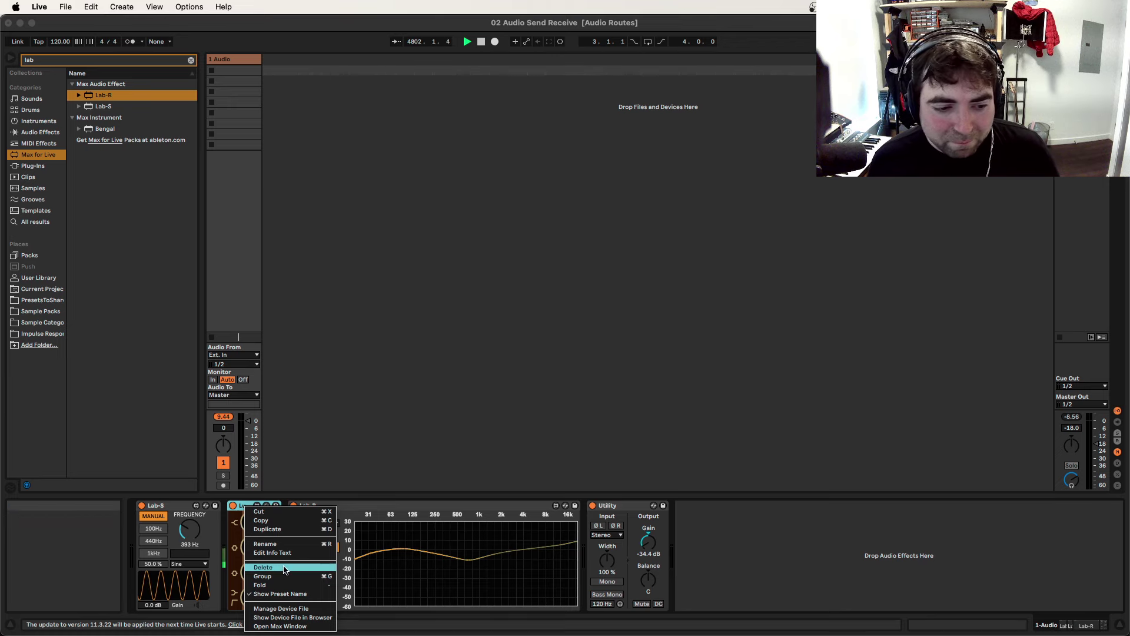
left_click(263, 567)
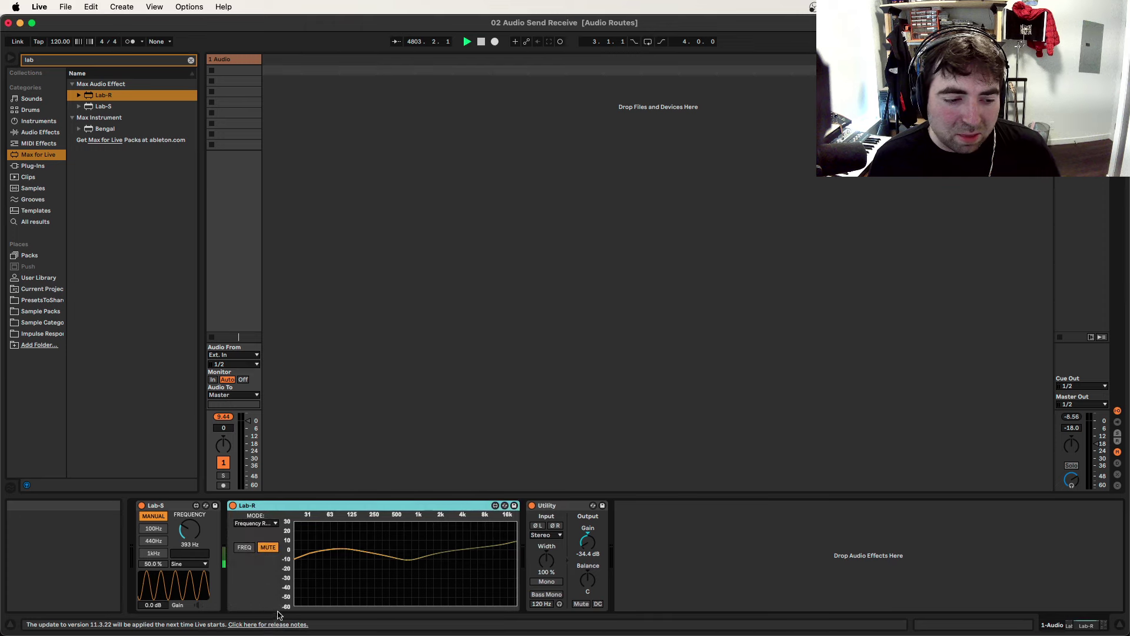
left_click(109, 60)
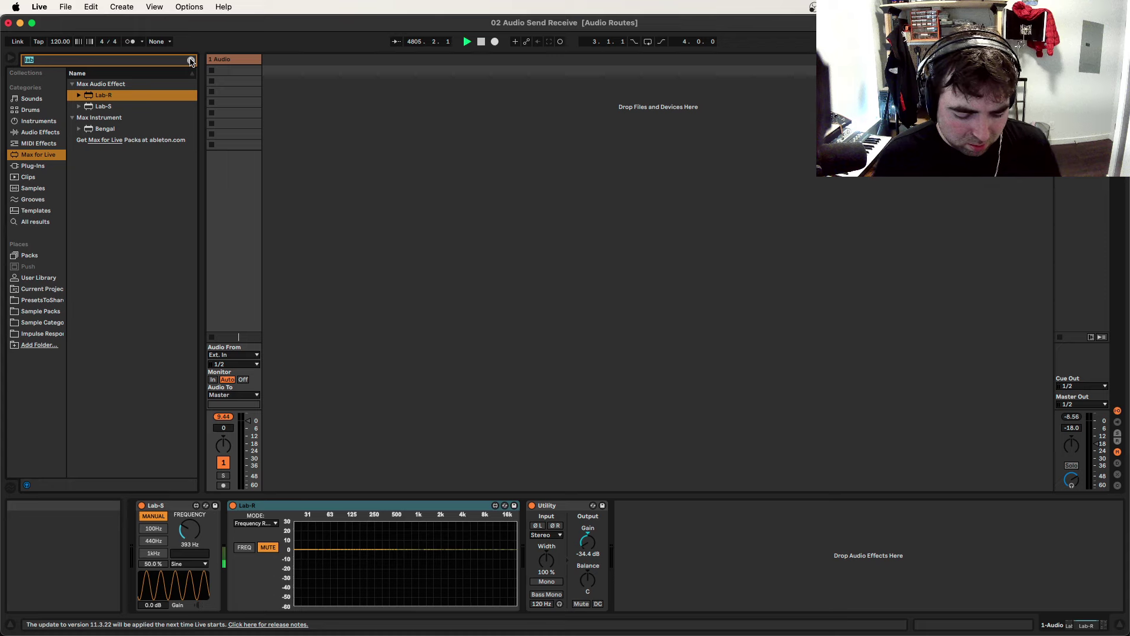
type("pul")
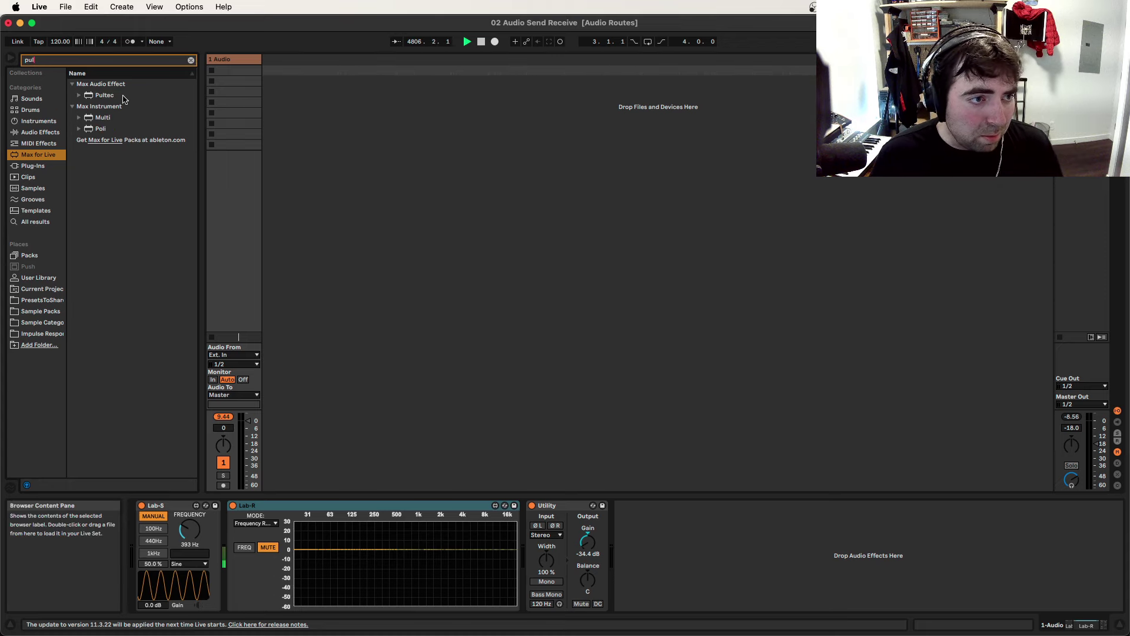
left_click_drag(110, 94, 230, 533)
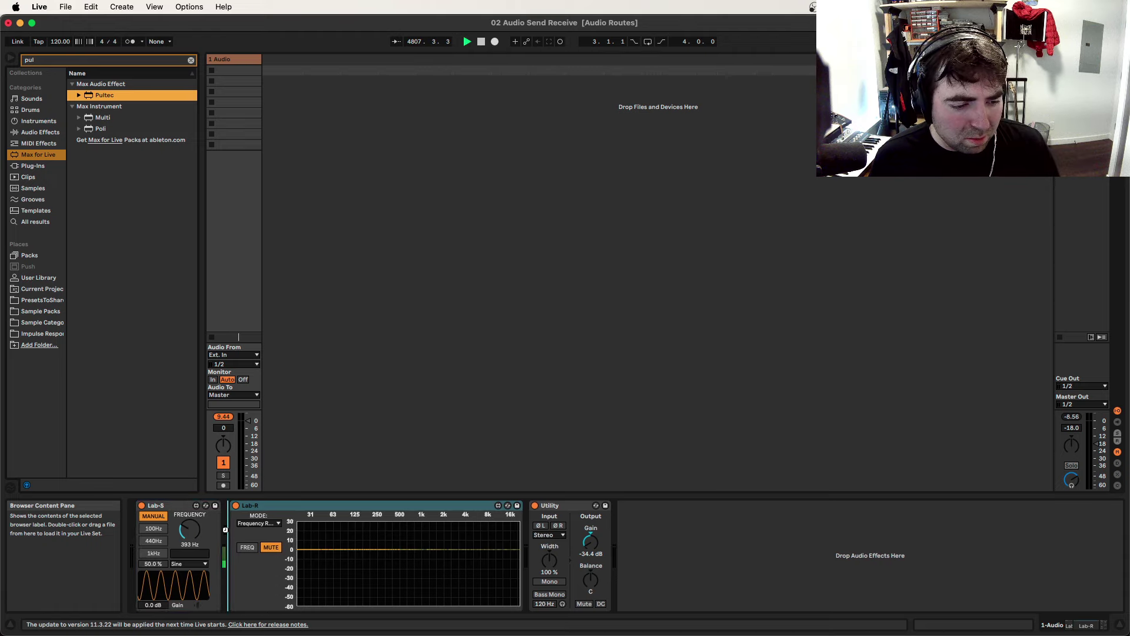
left_click_drag(225, 529, 223, 531)
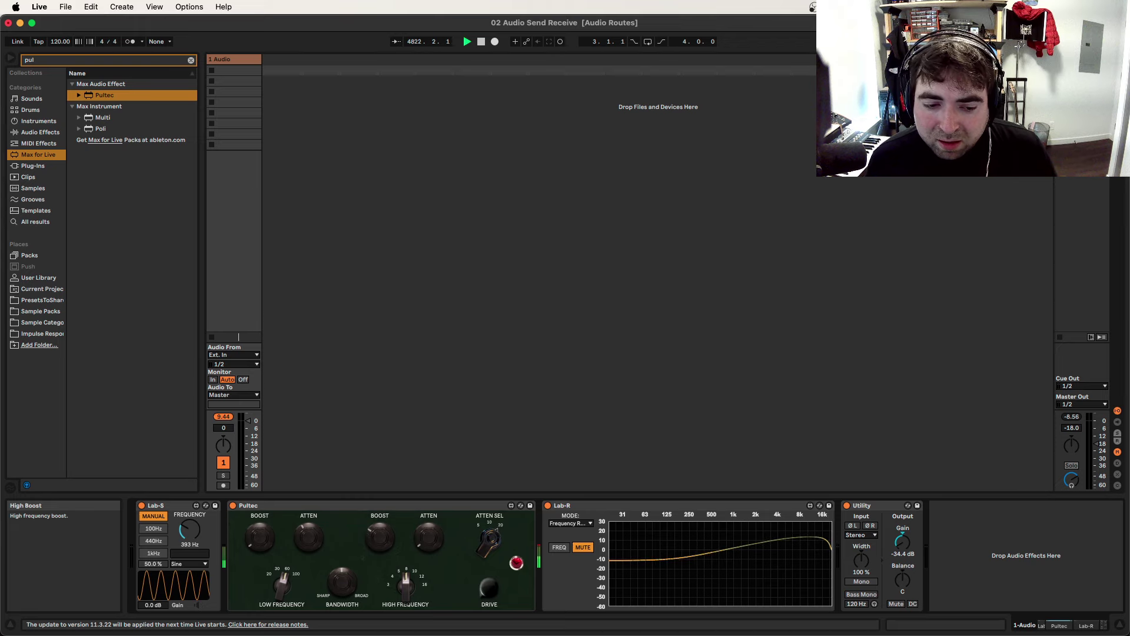
- Adjust the Pultec's high boost frequency, high attenuation frequency and amount, and low attenuation
mouse_move(404, 586)
left_mouse_down()
mouse_move(404, 610)
mouse_move(405, 580)
left_mouse_up()
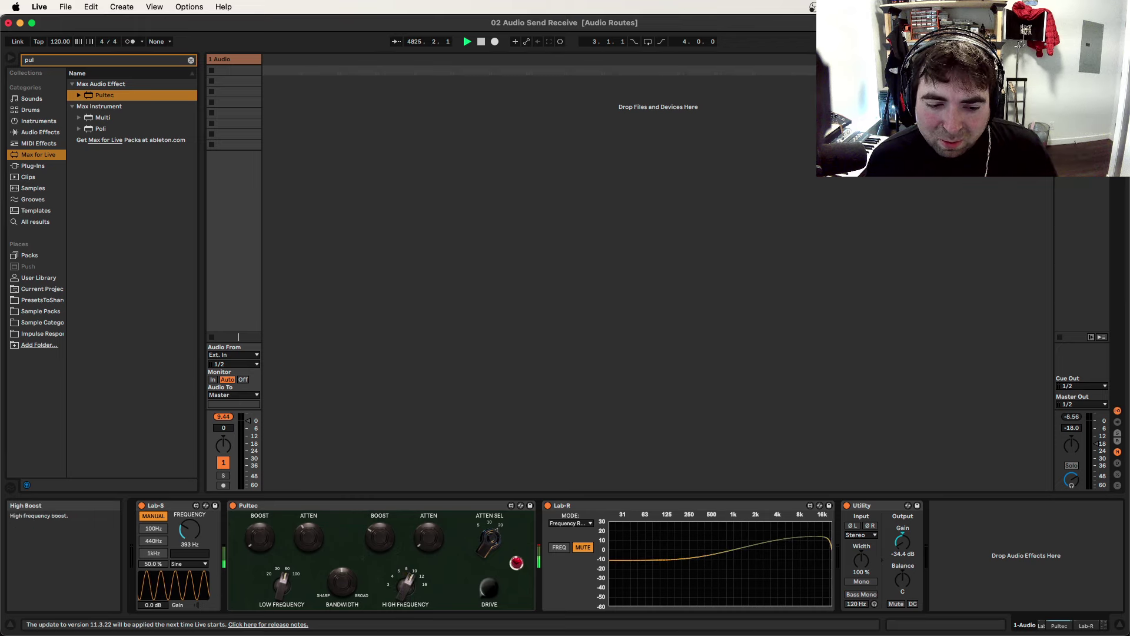
left_click_drag(494, 549, 493, 518)
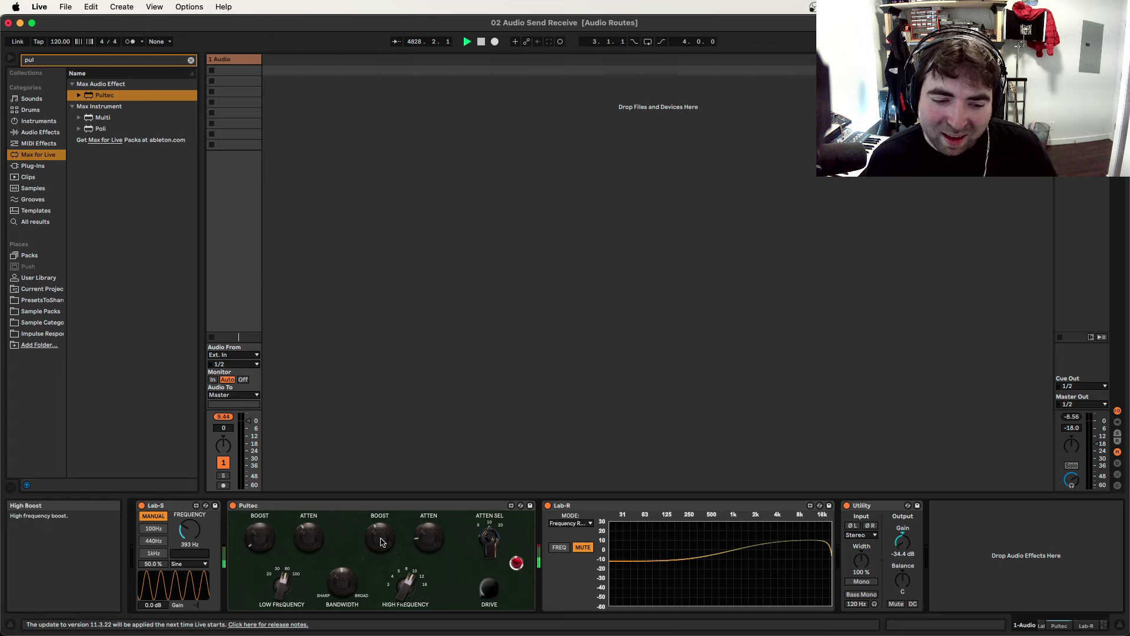
left_click_drag(429, 537, 429, 530)
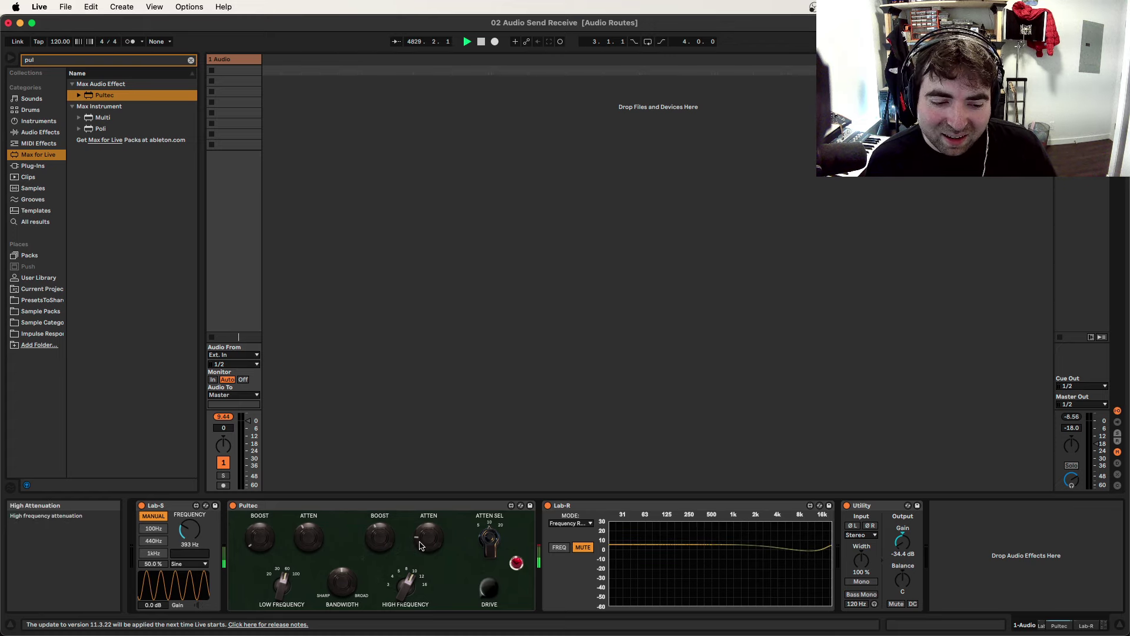
left_click_drag(308, 537, 308, 533)
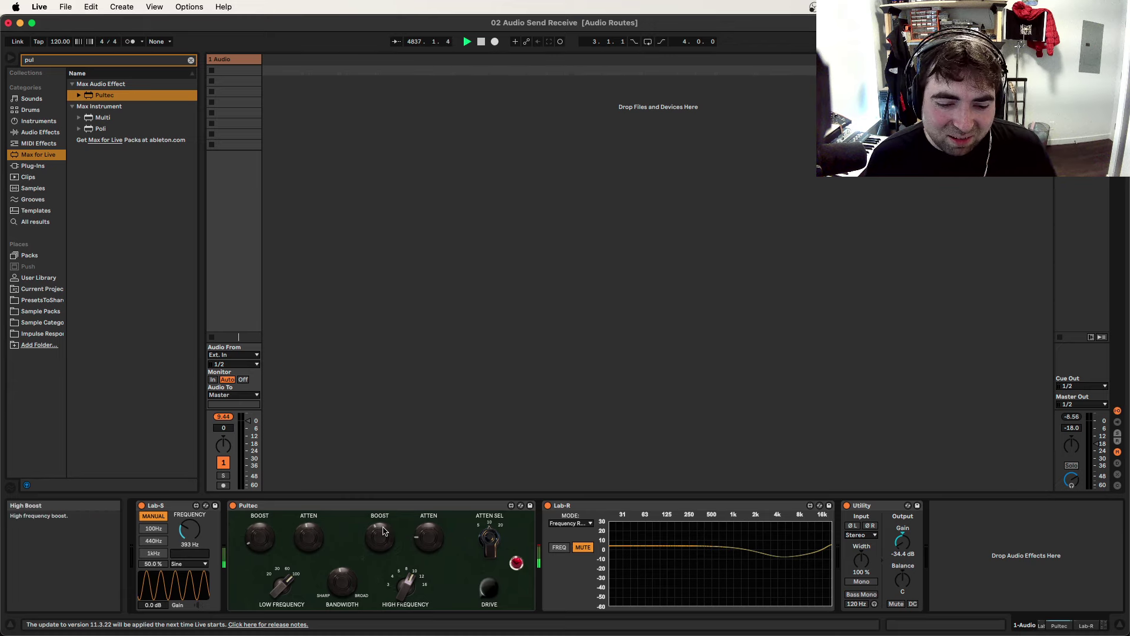
- Delete the Pultec from the device chain
right_click(374, 505)
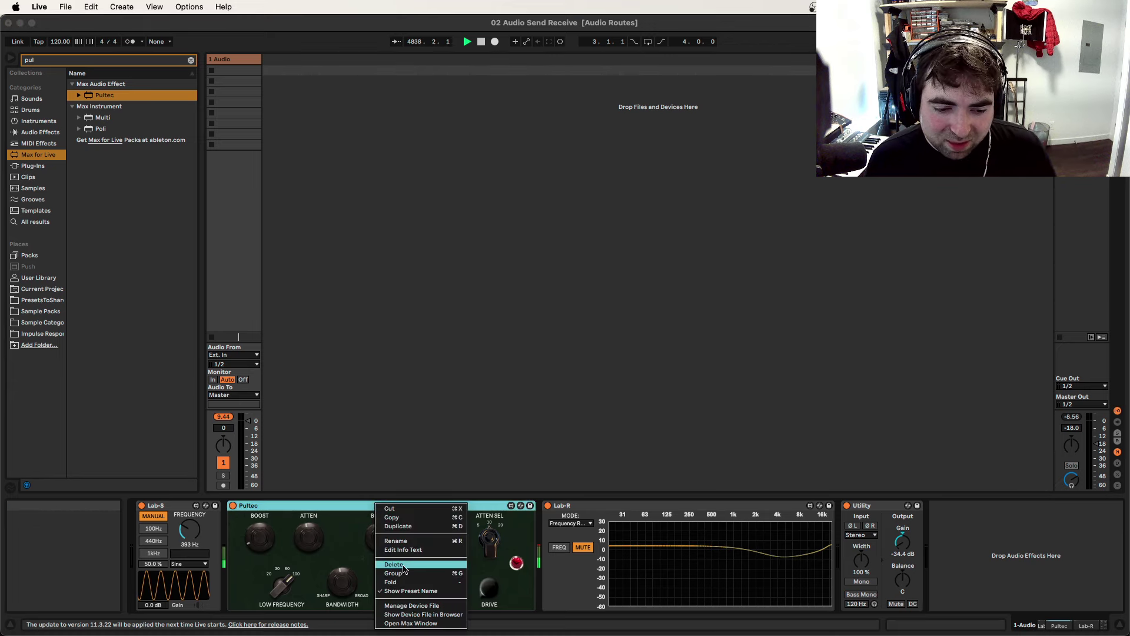
left_click(384, 574)
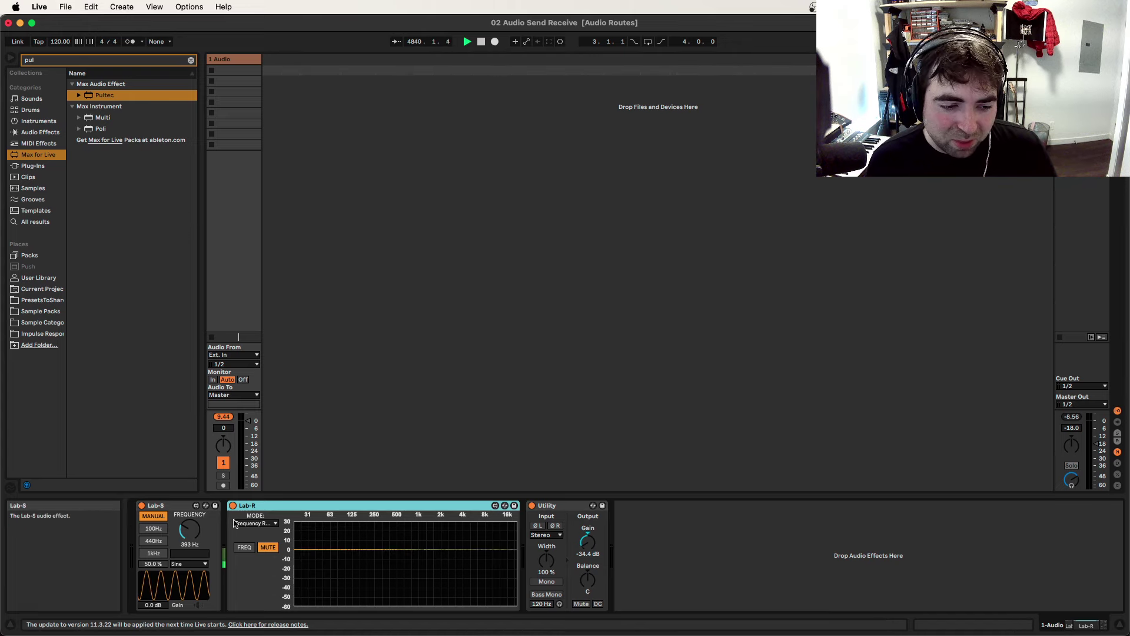
left_click(261, 524)
left_click(261, 524)
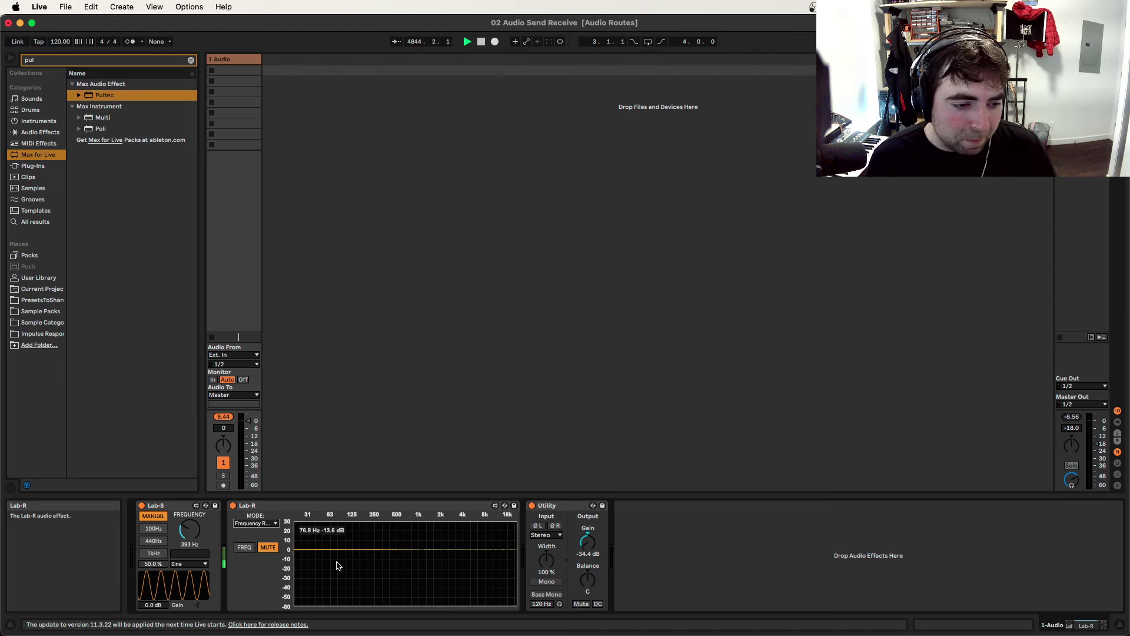
- Switch Lab-R's display mode to Dynamic Range
left_click(261, 523)
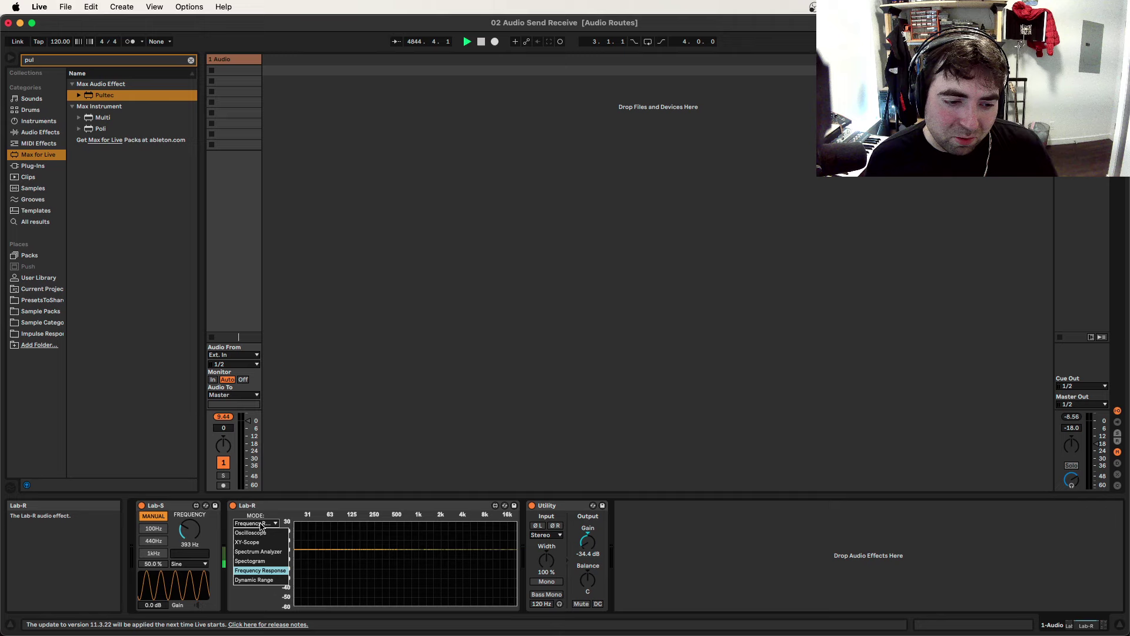
left_click(257, 581)
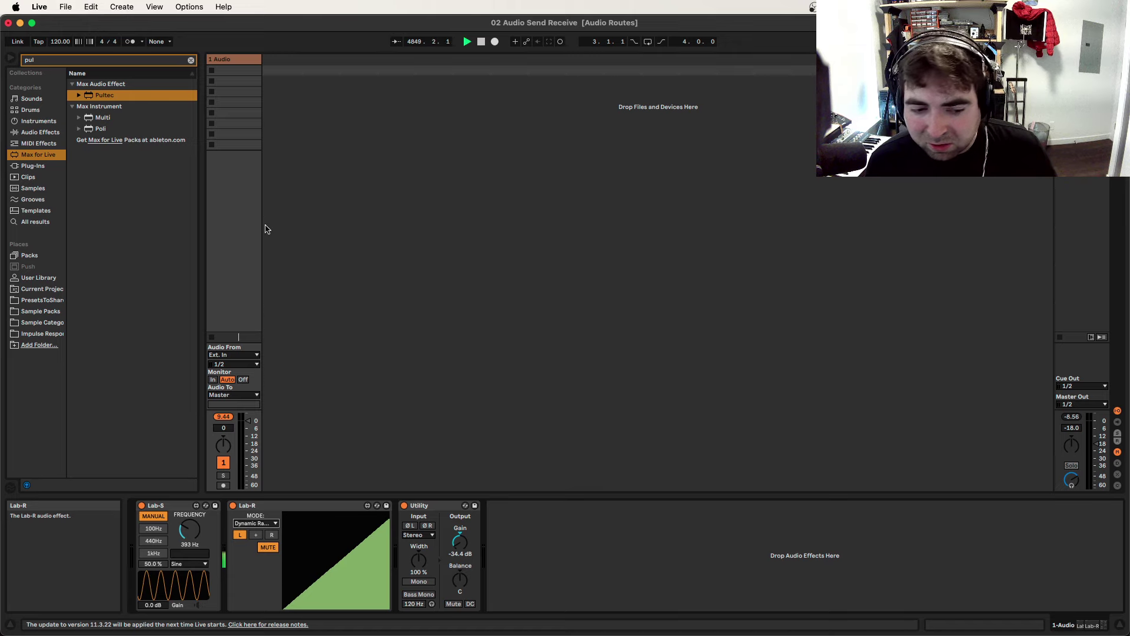
left_click(255, 523)
left_click(254, 523)
left_click(254, 524)
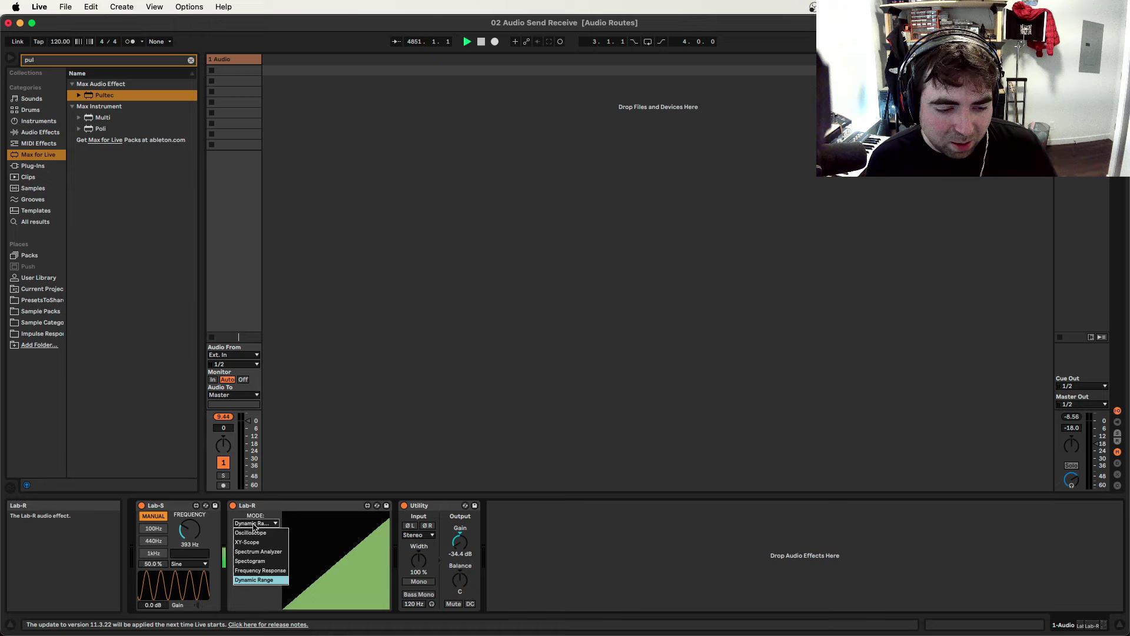
left_click(255, 525)
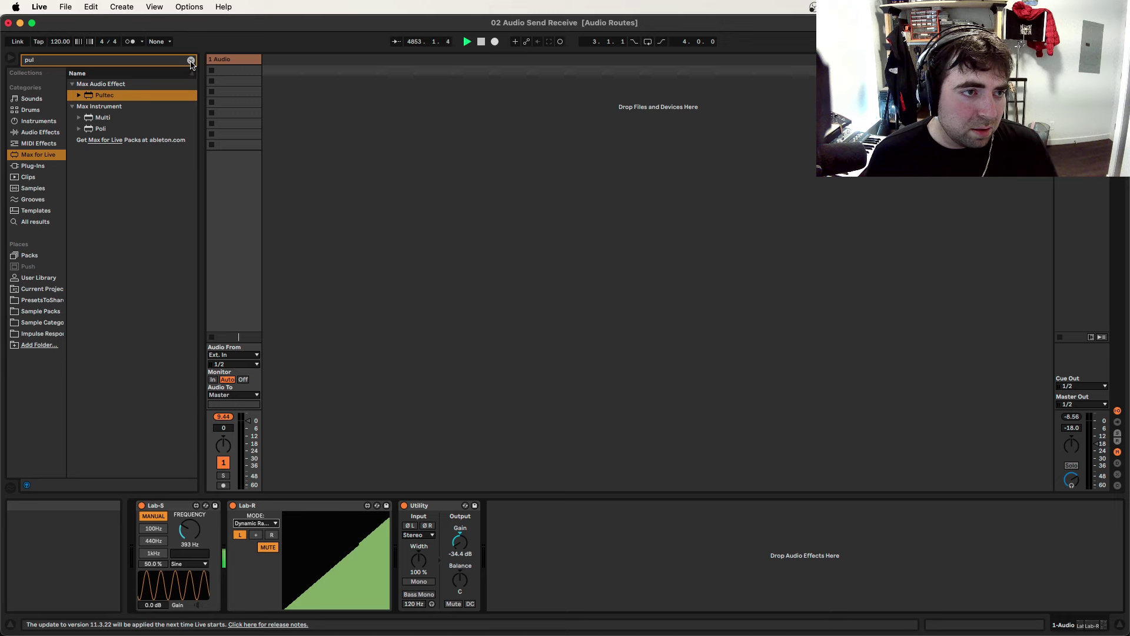
- Insert a Compressor from Audio Effects > Dynamics, found via 'com', before Lab-R
left_click(192, 61)
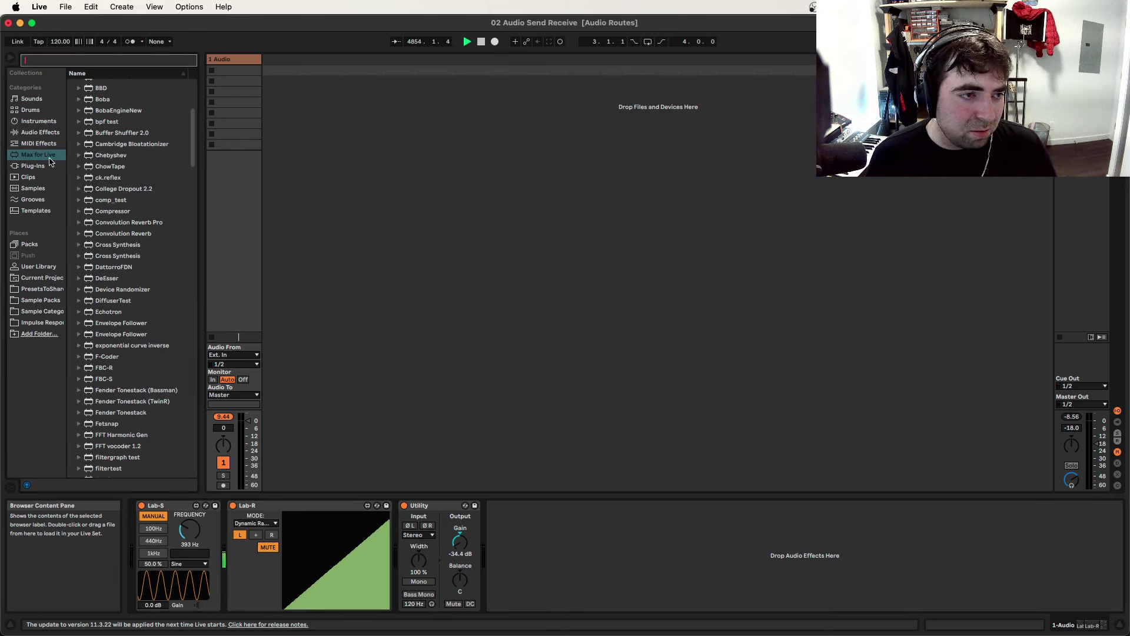
left_click(41, 134)
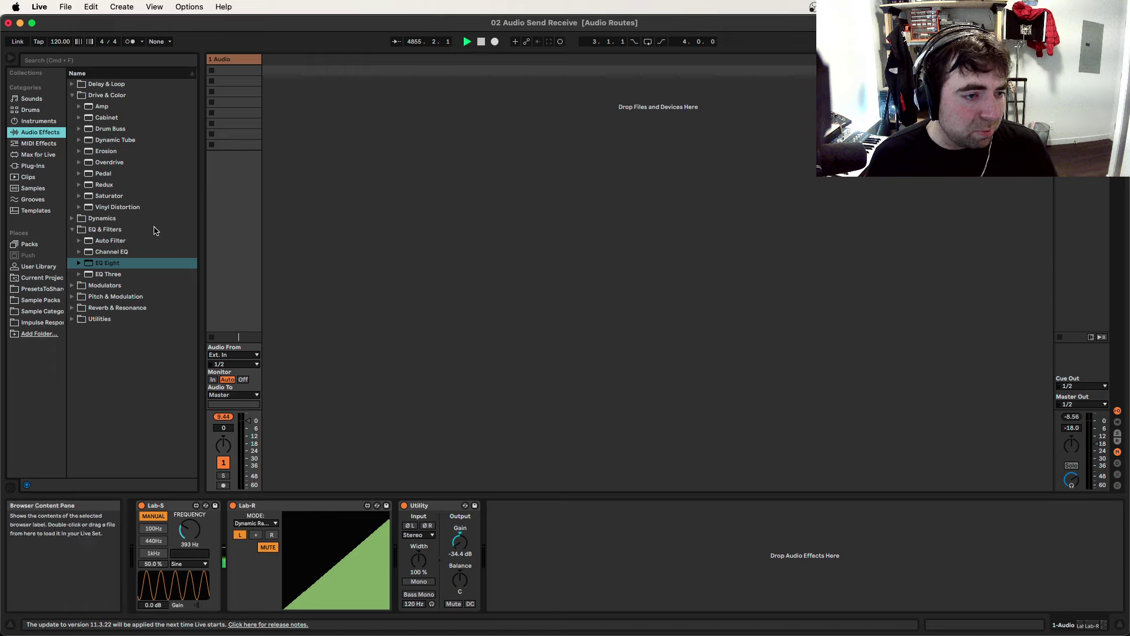
left_click(91, 61)
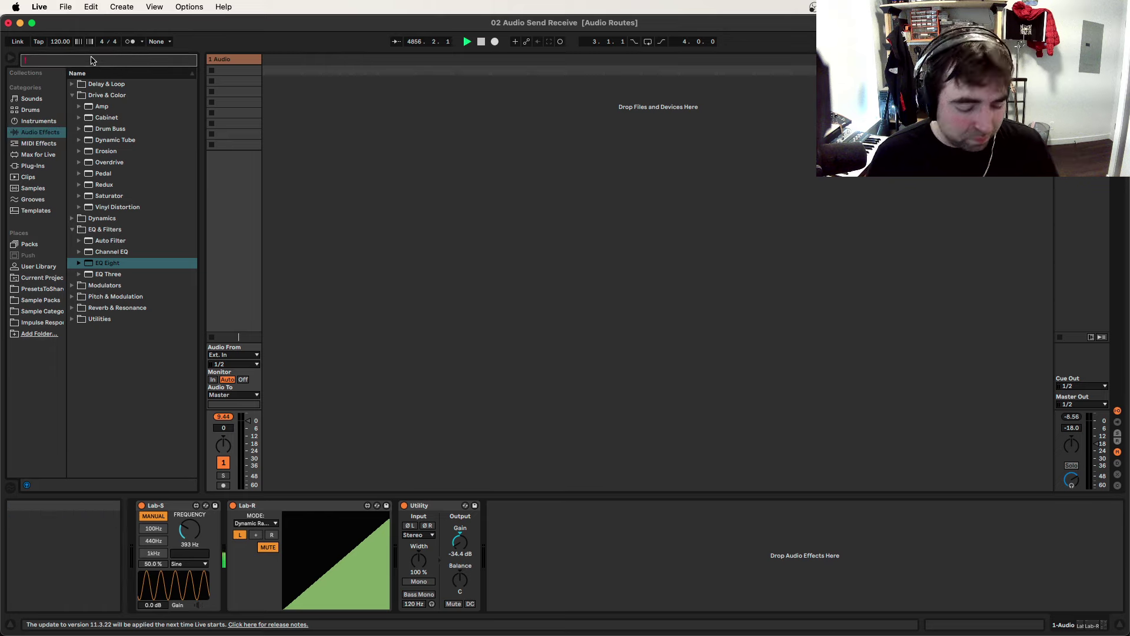
type("com")
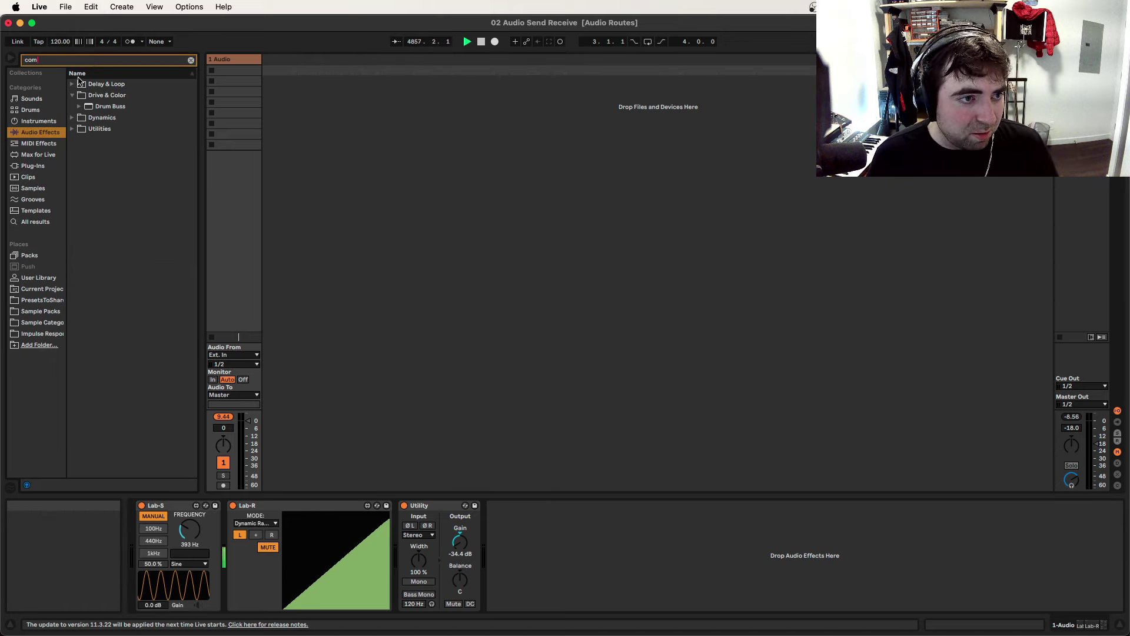
left_click(73, 117)
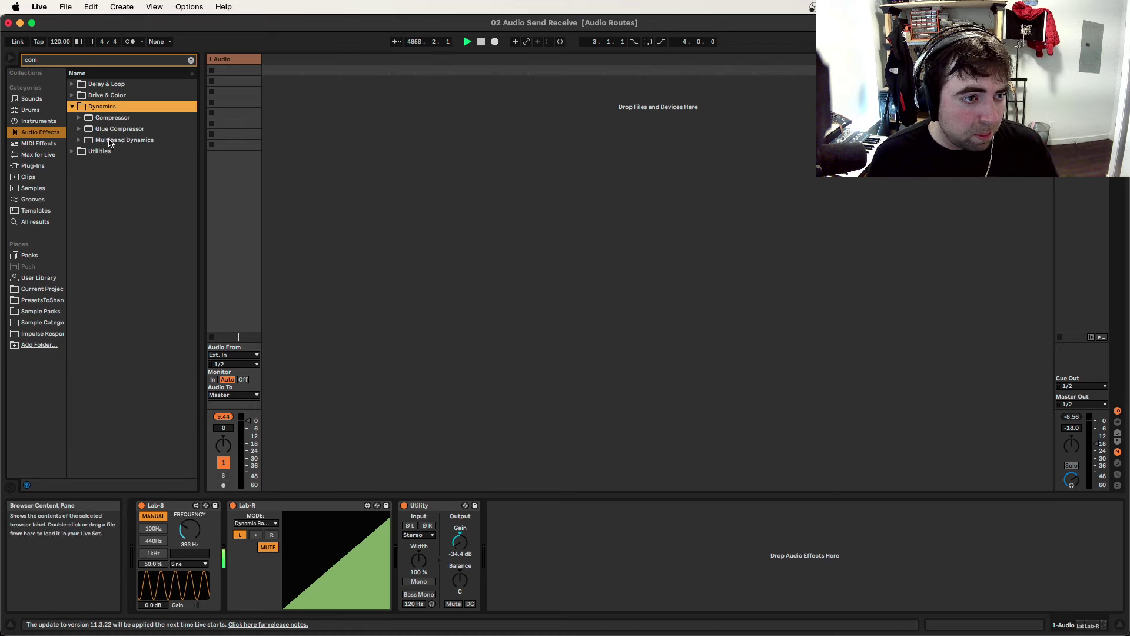
left_click_drag(105, 118, 236, 557)
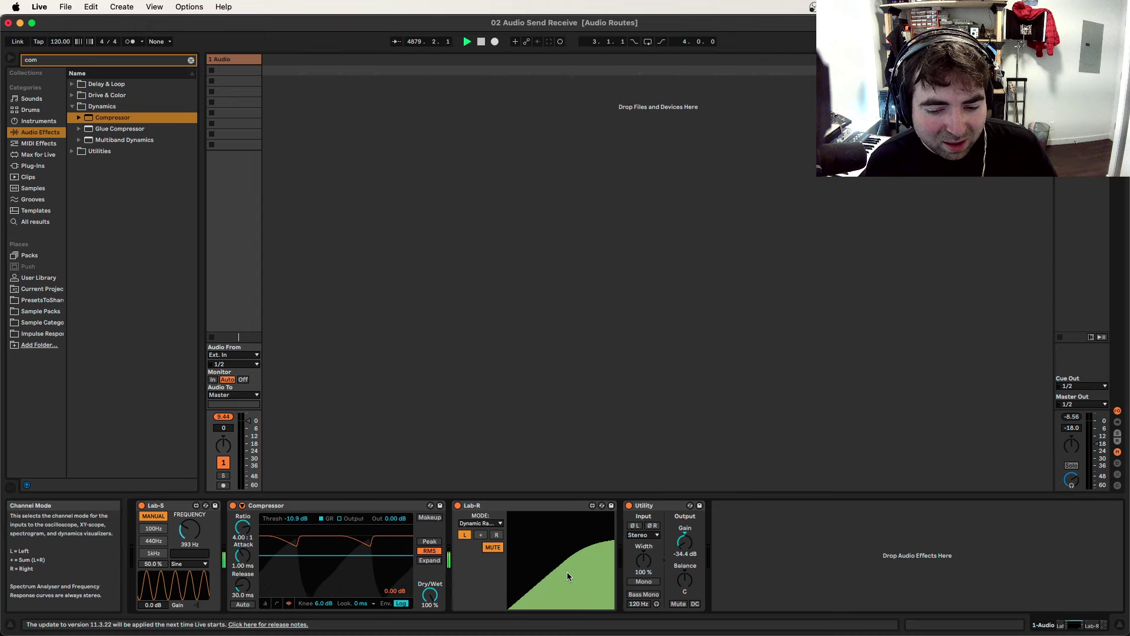
- Lower the Utility gain to -49.7 dB, mute Lab-R, and bypass the Compressor
left_click_drag(683, 542, 685, 566)
left_click(493, 547)
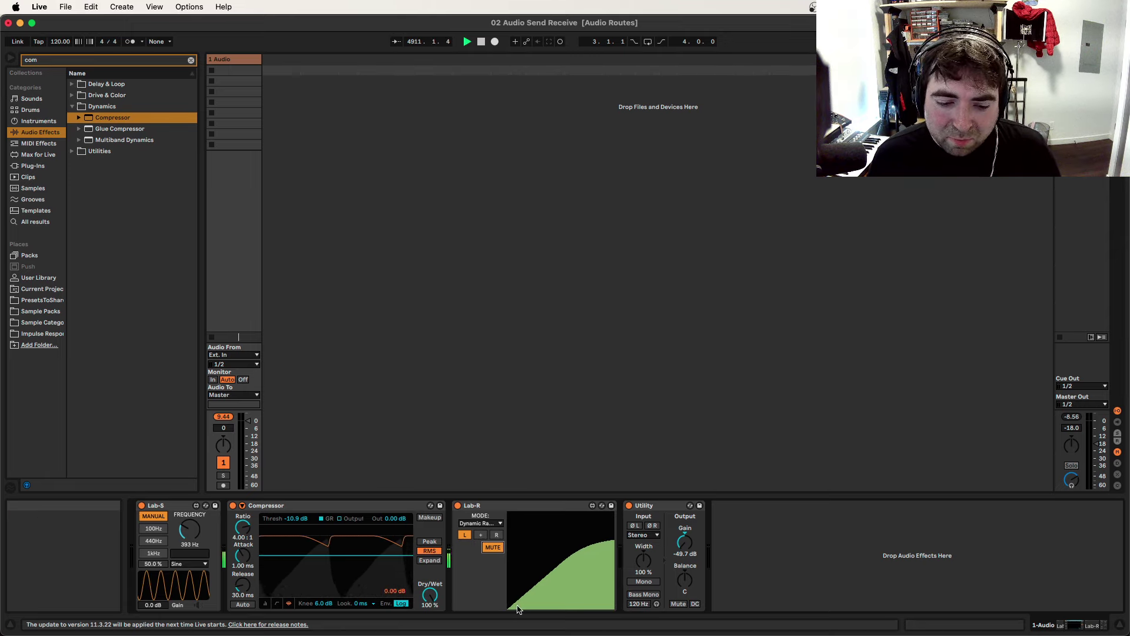
left_click(233, 506)
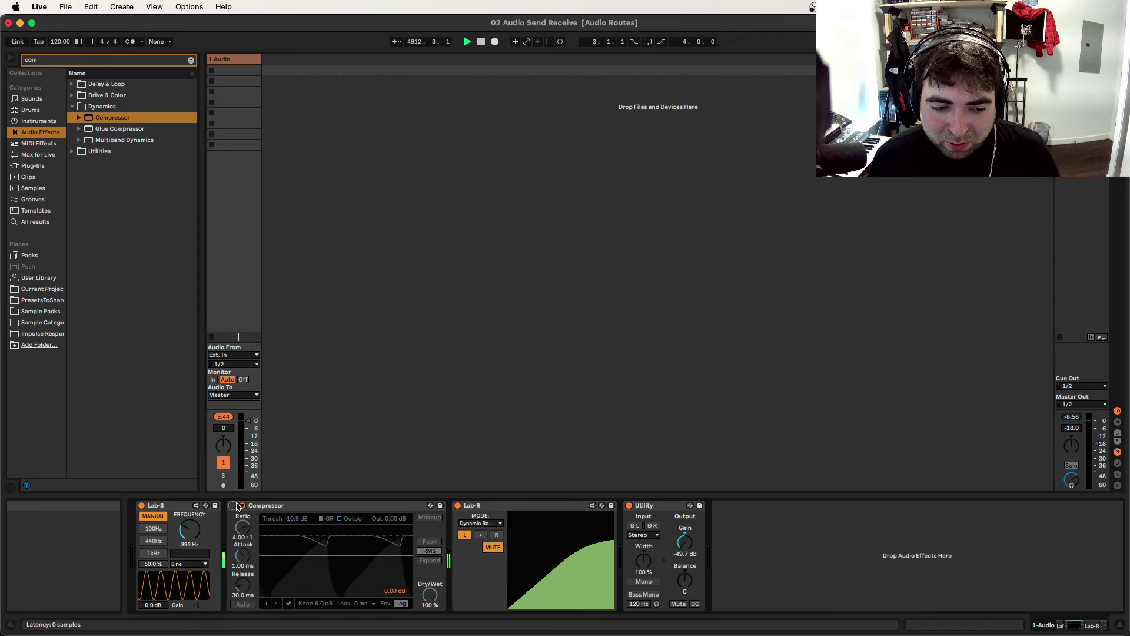
- Keep Lab-R on Dynamic Range and turn the Compressor back on
left_click(489, 524)
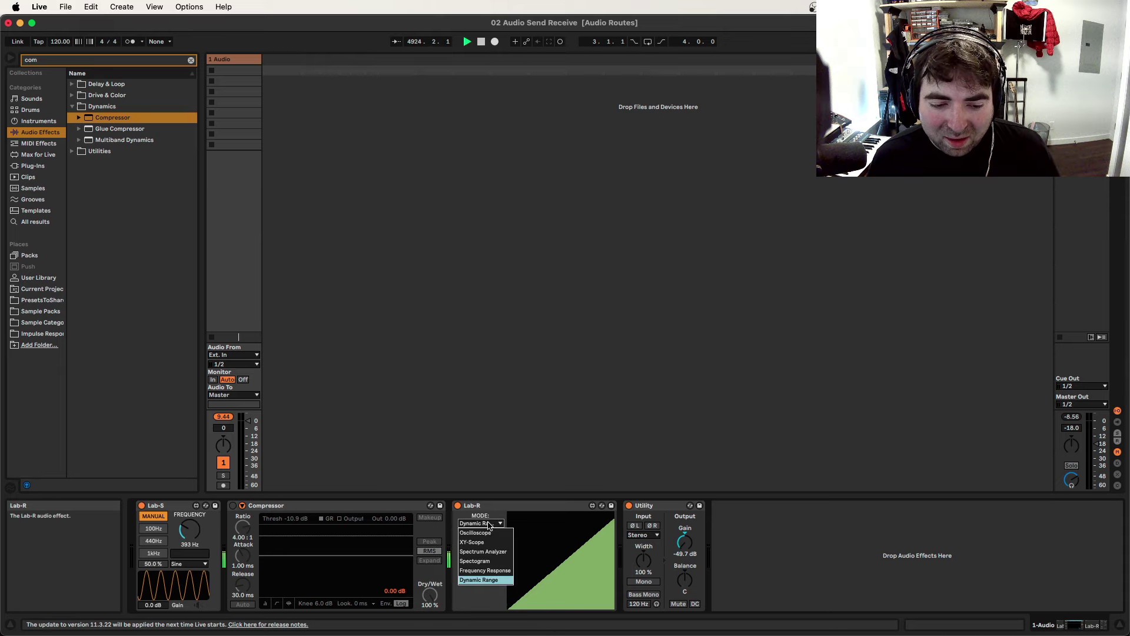
left_click(489, 524)
left_click(233, 505)
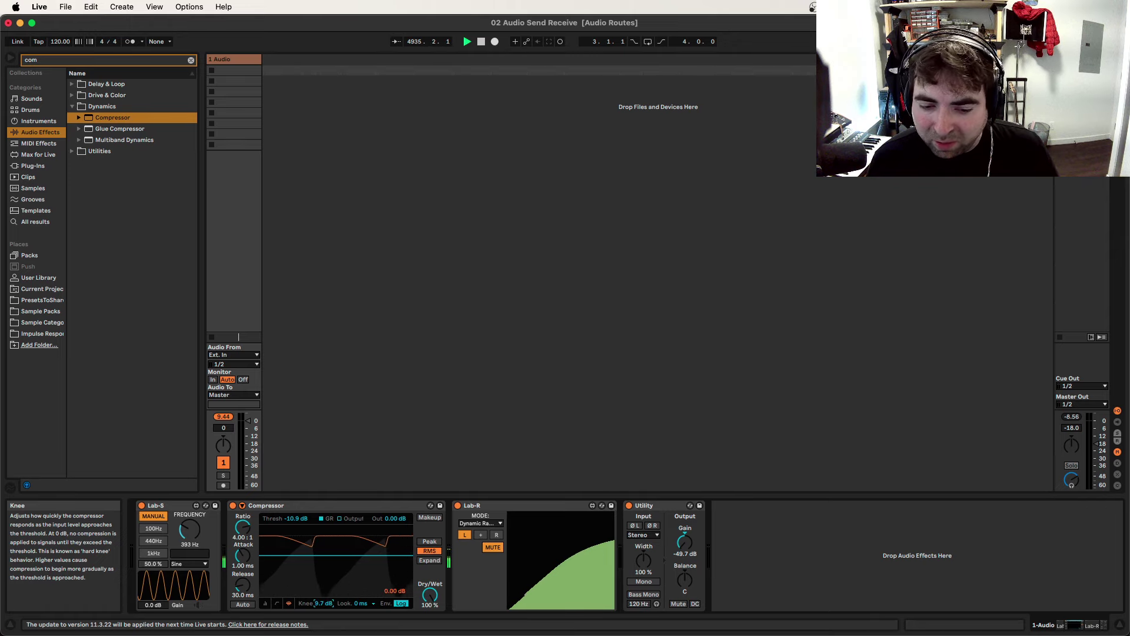
- Set the Compressor knee to 0.0 dB, threshold to -17.7 dB, and ratio to infinite
left_click_drag(315, 603, 315, 607)
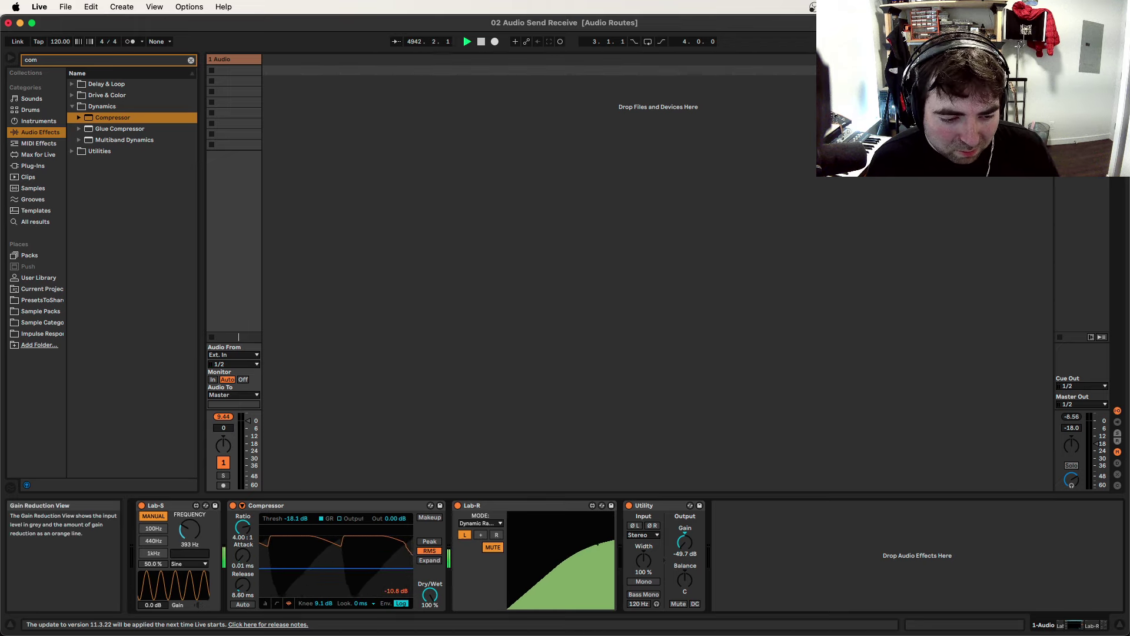
left_click_drag(336, 569, 335, 567)
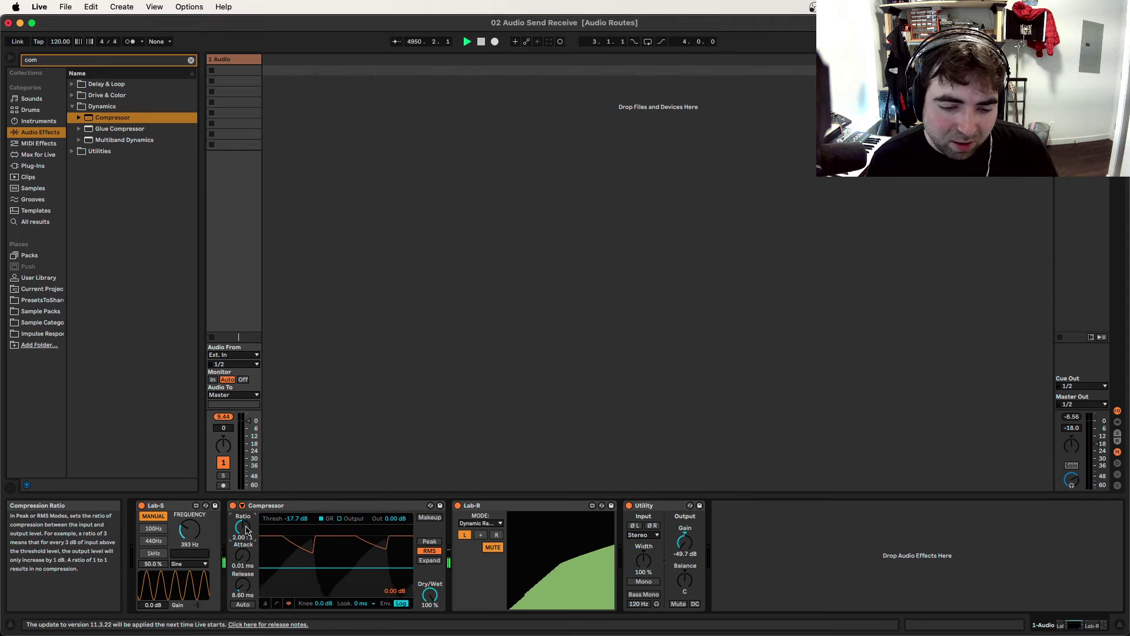
left_click_drag(243, 527, 242, 507)
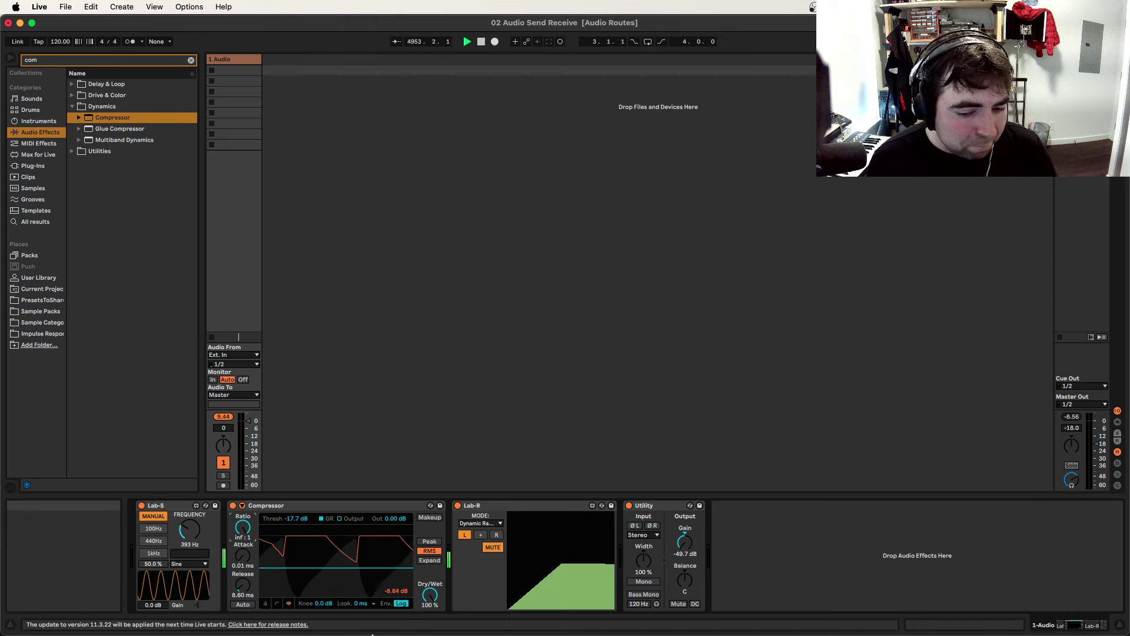
- Swap the Compressor for a Glue Compressor before Lab-R, with its threshold at -13.7 dB
left_click(270, 505)
right_click(274, 507)
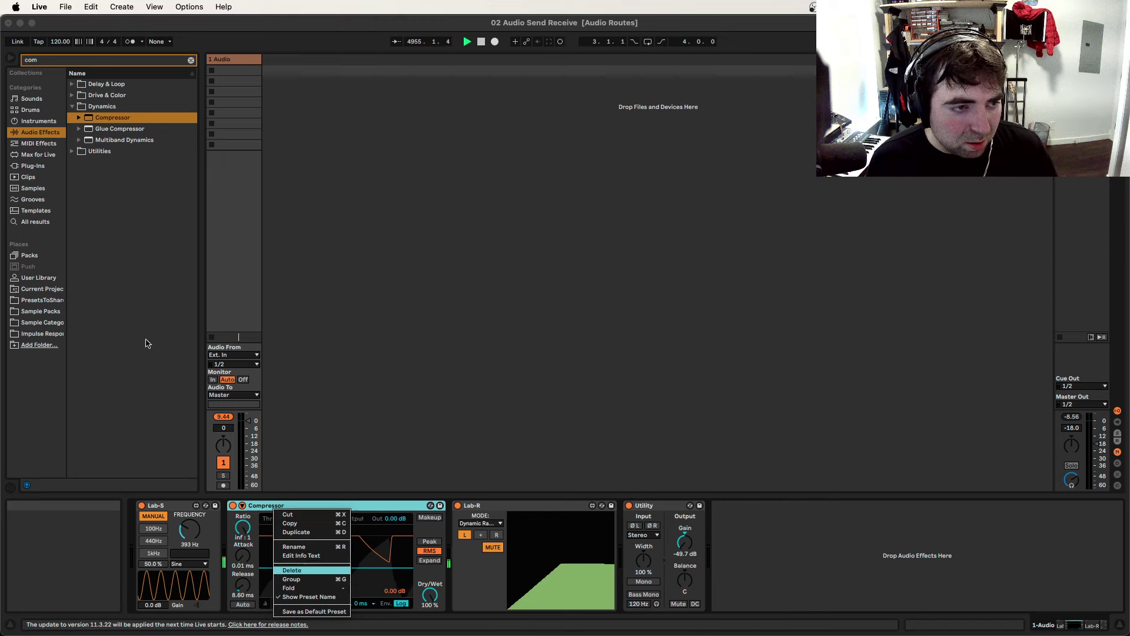
key("Return")
left_click_drag(119, 129, 229, 546)
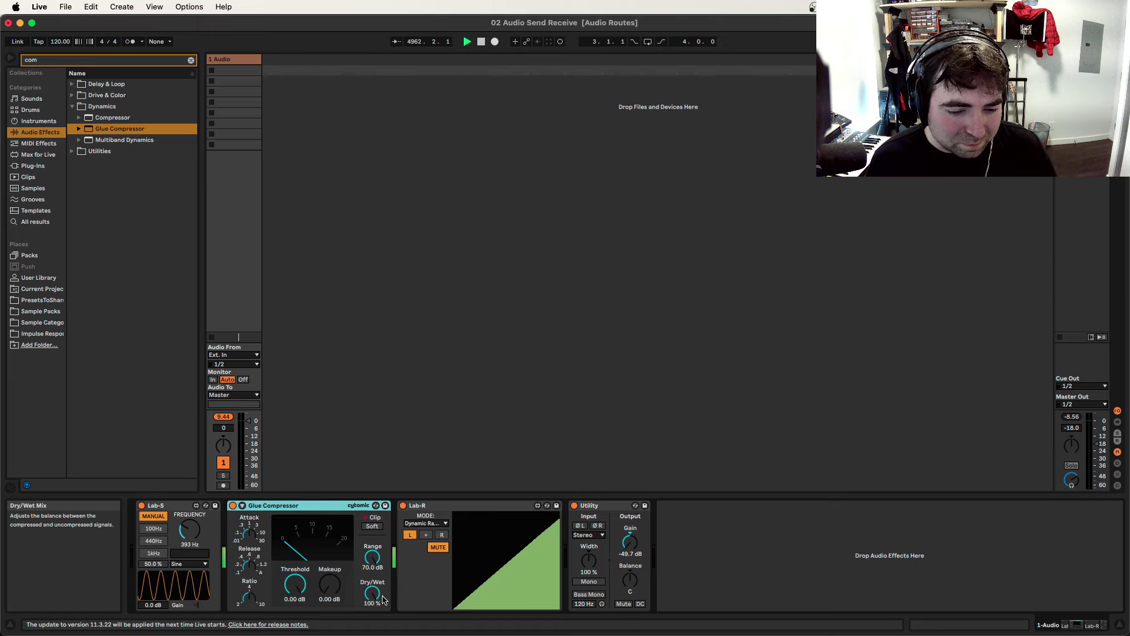
mouse_move(295, 584)
left_mouse_down()
mouse_move(295, 609)
mouse_move(307, 585)
left_mouse_up()
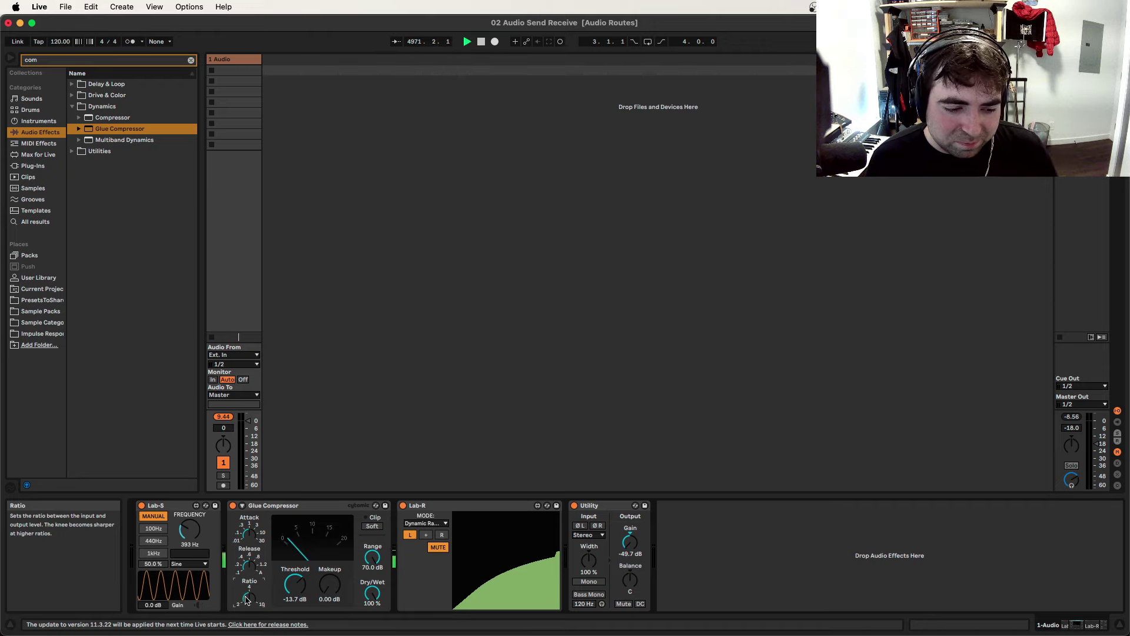
left_click(290, 509)
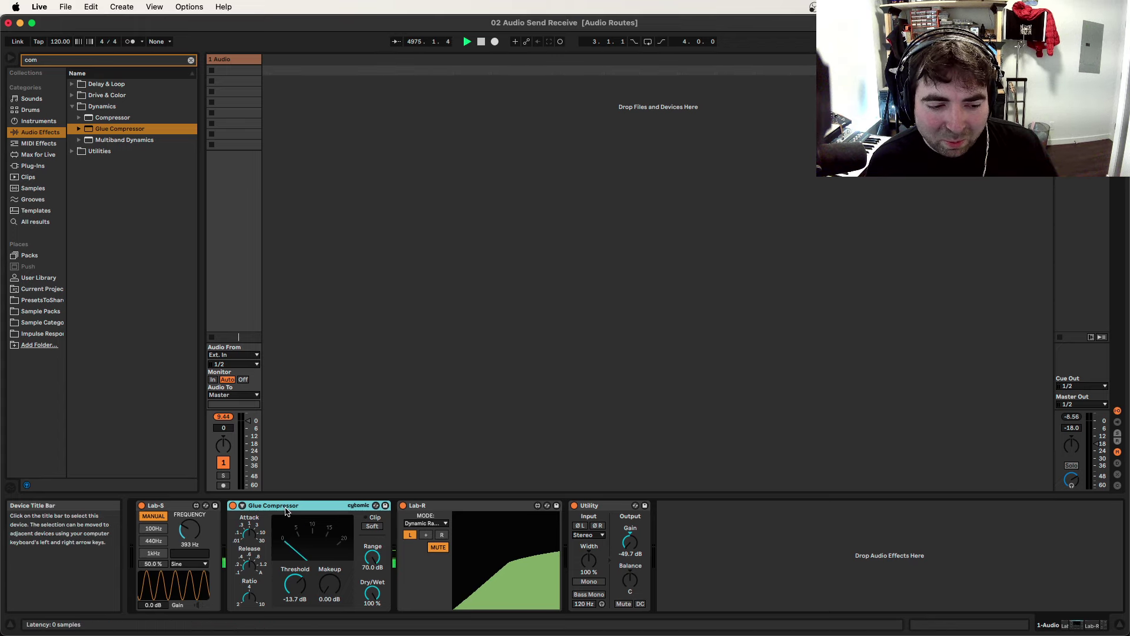
left_click(118, 117)
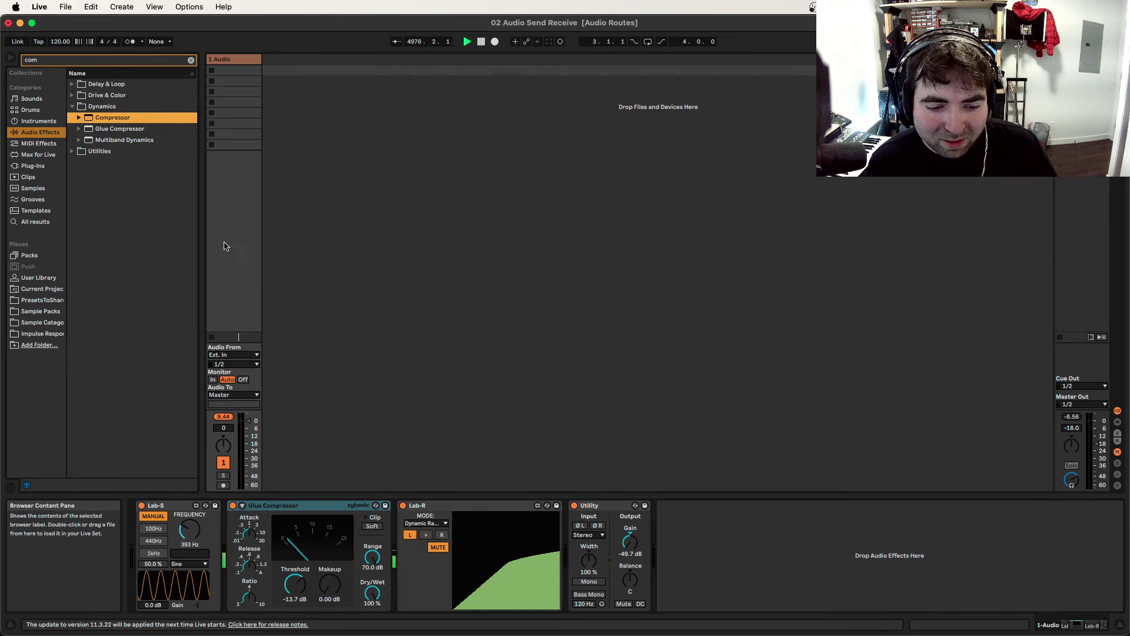
right_click(264, 507)
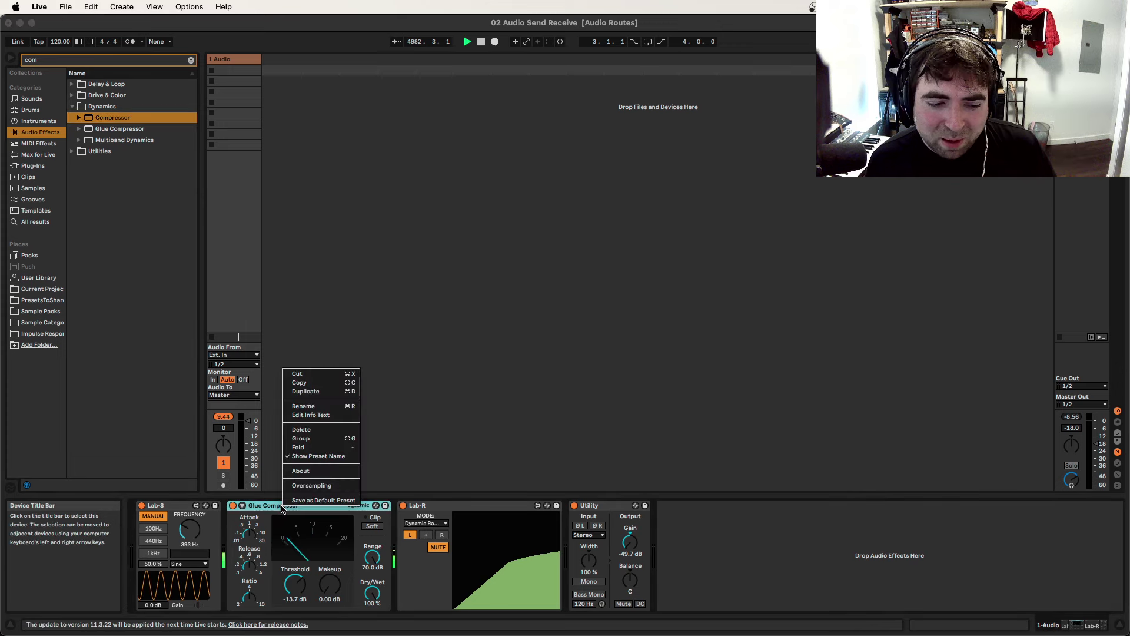
- Delete the Glue Compressor and insert the Dirty LA plug-in before Lab-R
left_click(302, 430)
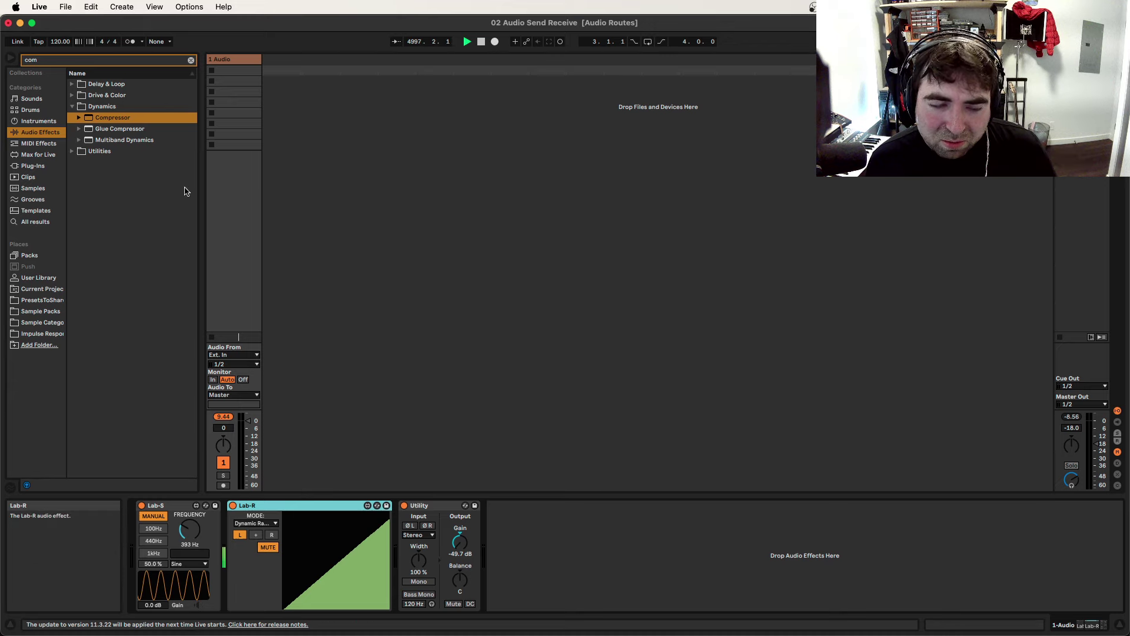
left_click(190, 60)
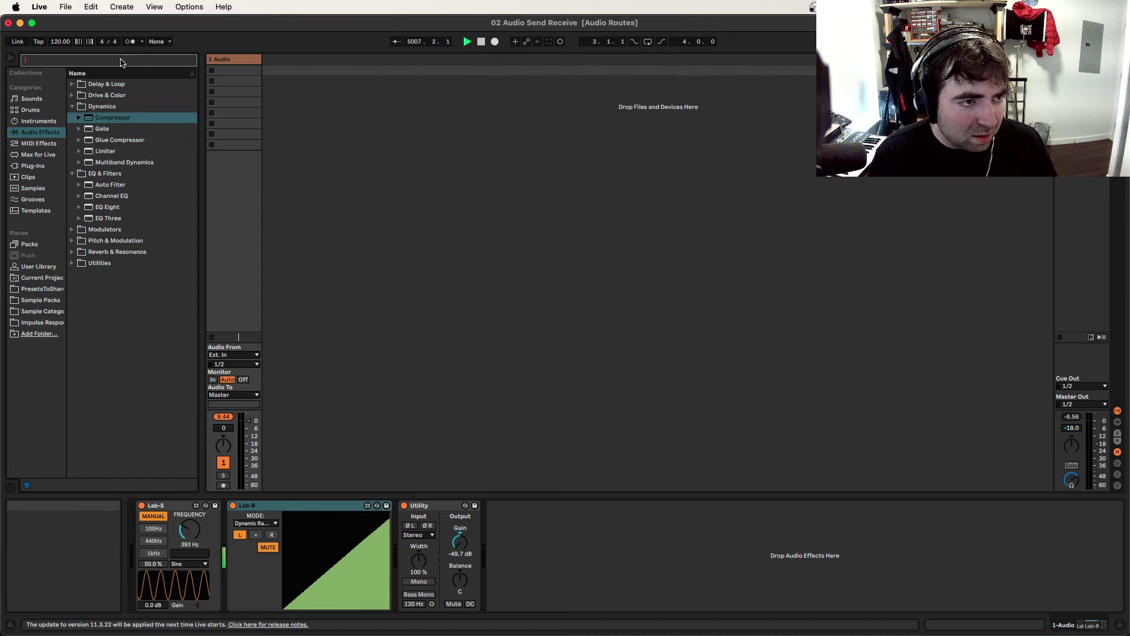
type("pb")
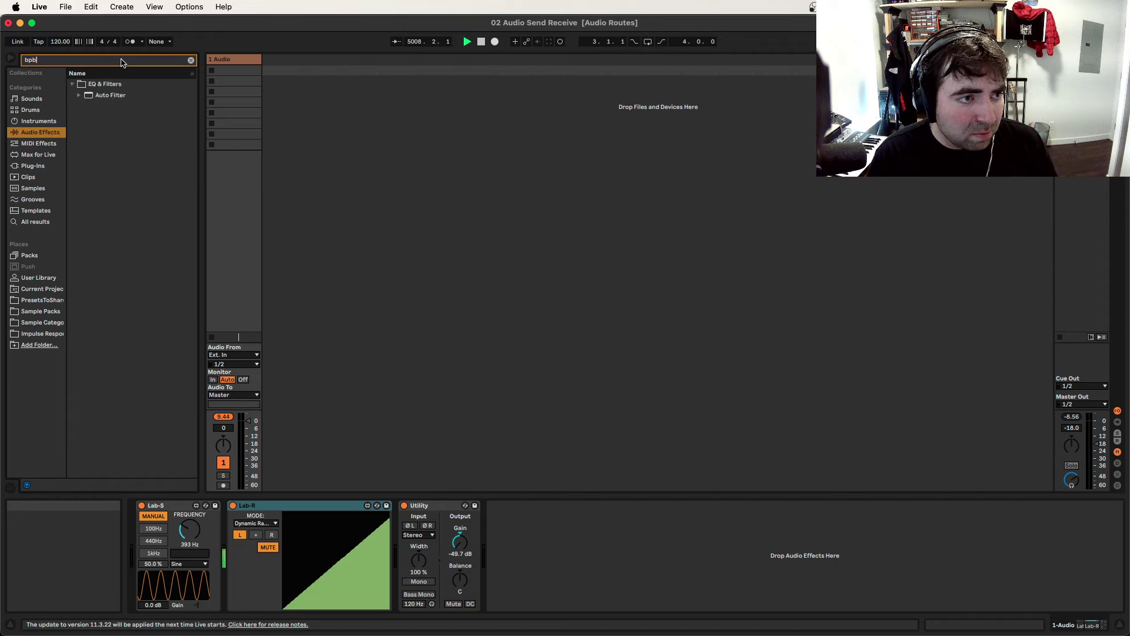
key("BackSpace")
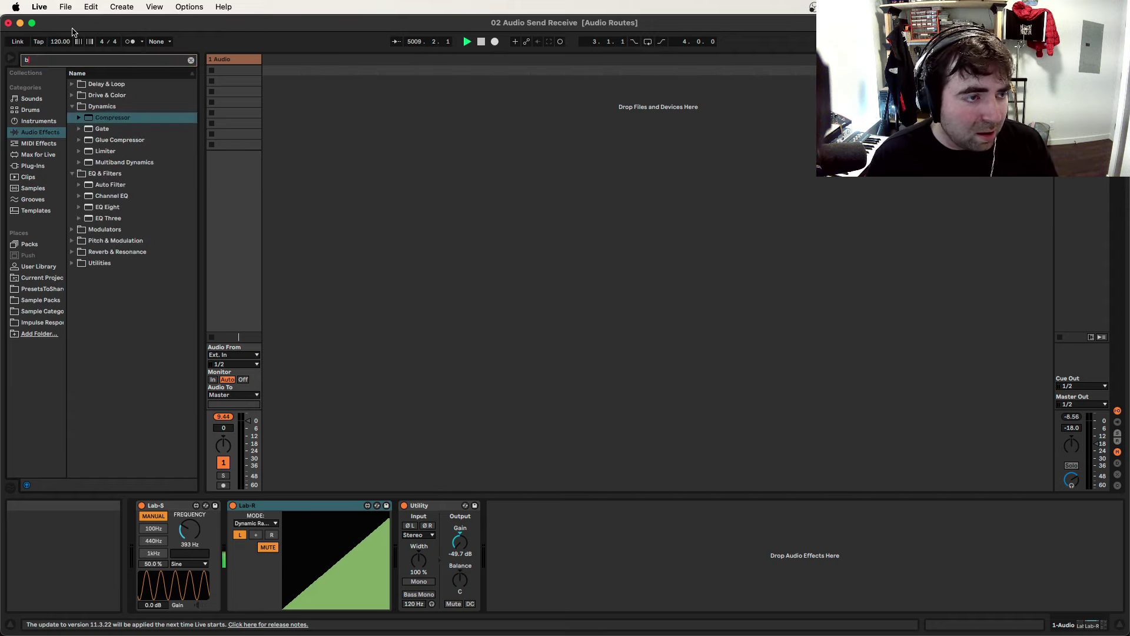
left_click(36, 165)
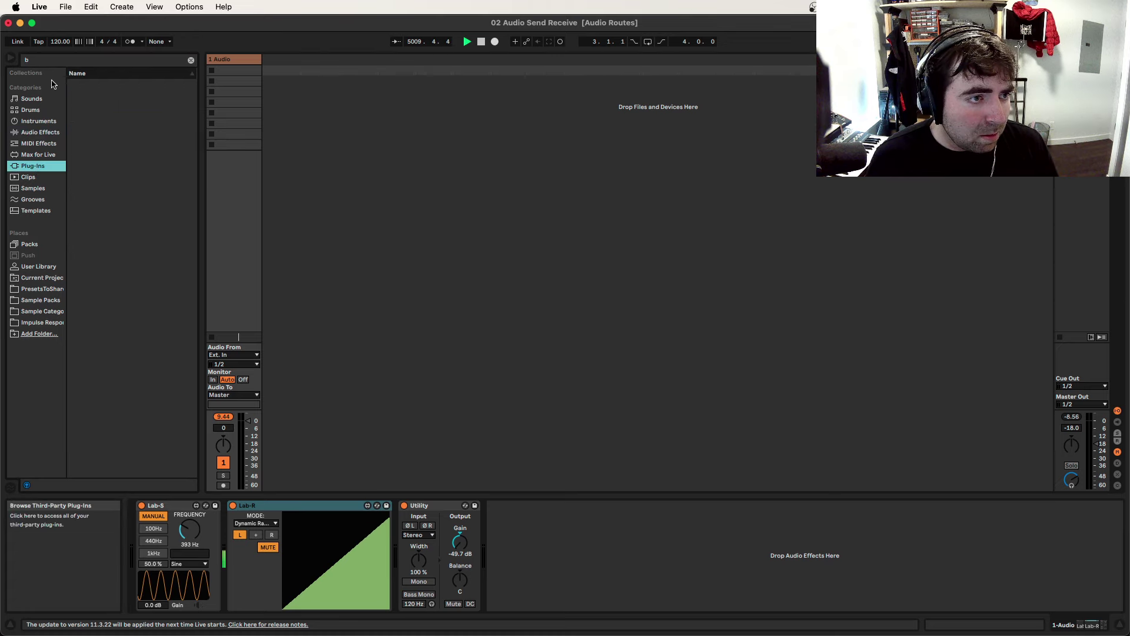
type("pb")
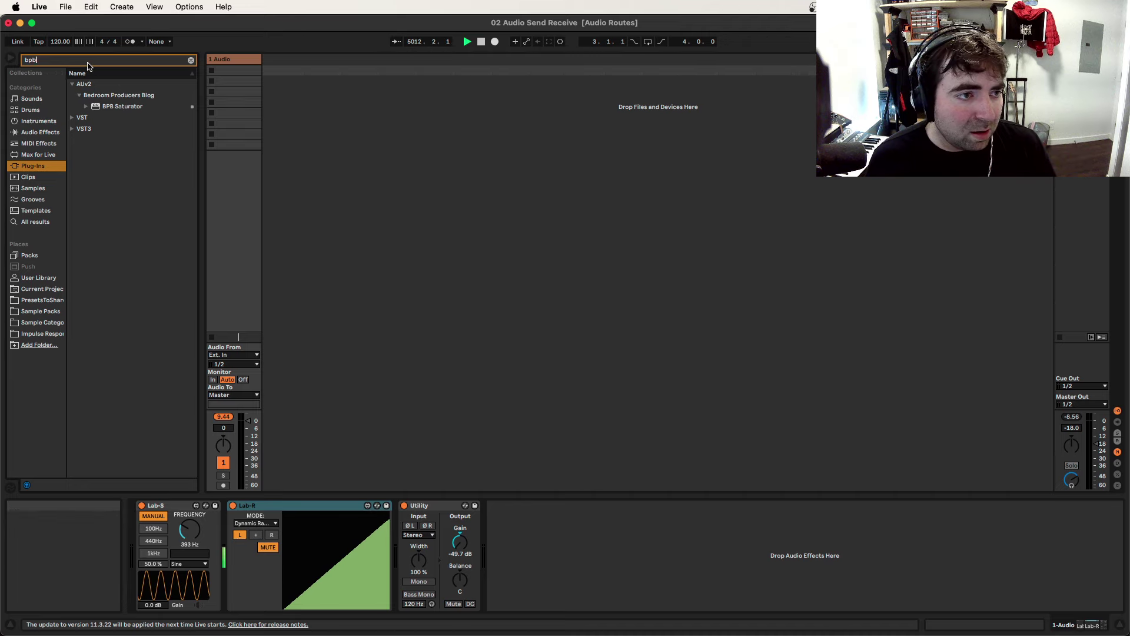
type("la")
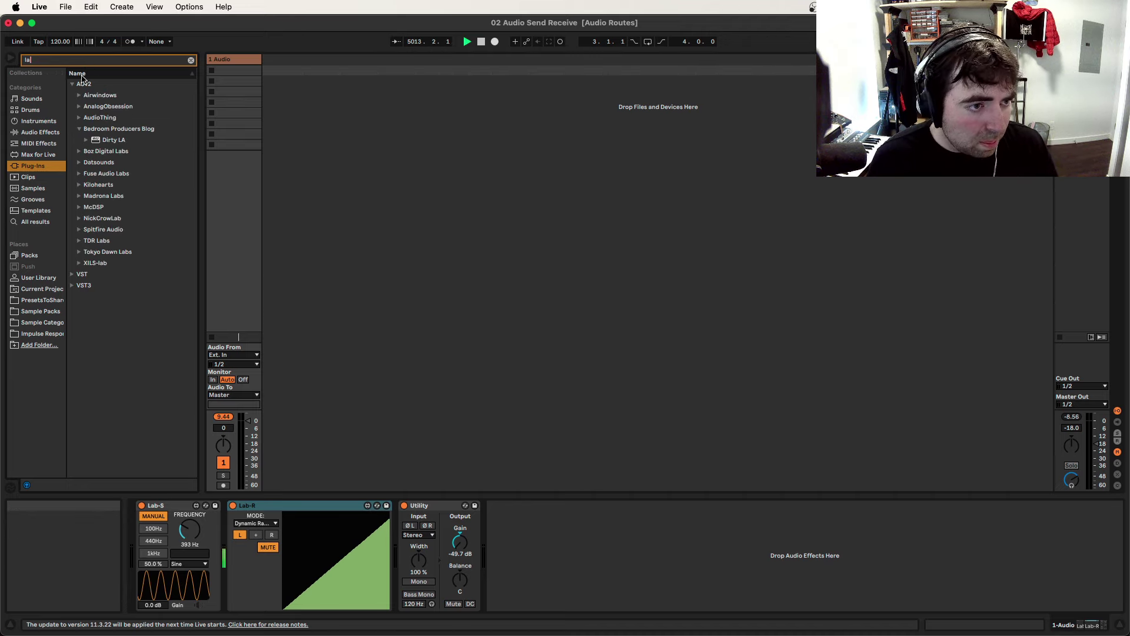
left_click_drag(106, 138, 229, 541)
- Audition Dirty LA: Peak Reduction about 24, Dirt Amount 57 then 00, Limiter on then off
left_click(252, 505)
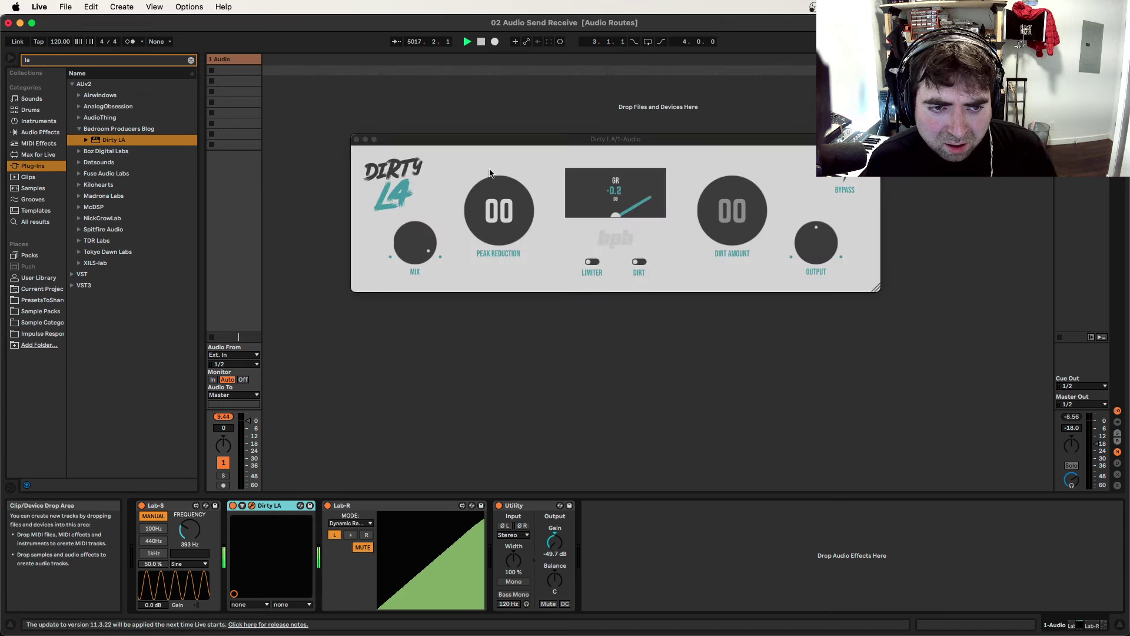
mouse_move(524, 231)
left_mouse_down()
mouse_move(516, 199)
mouse_move(503, 225)
left_mouse_up()
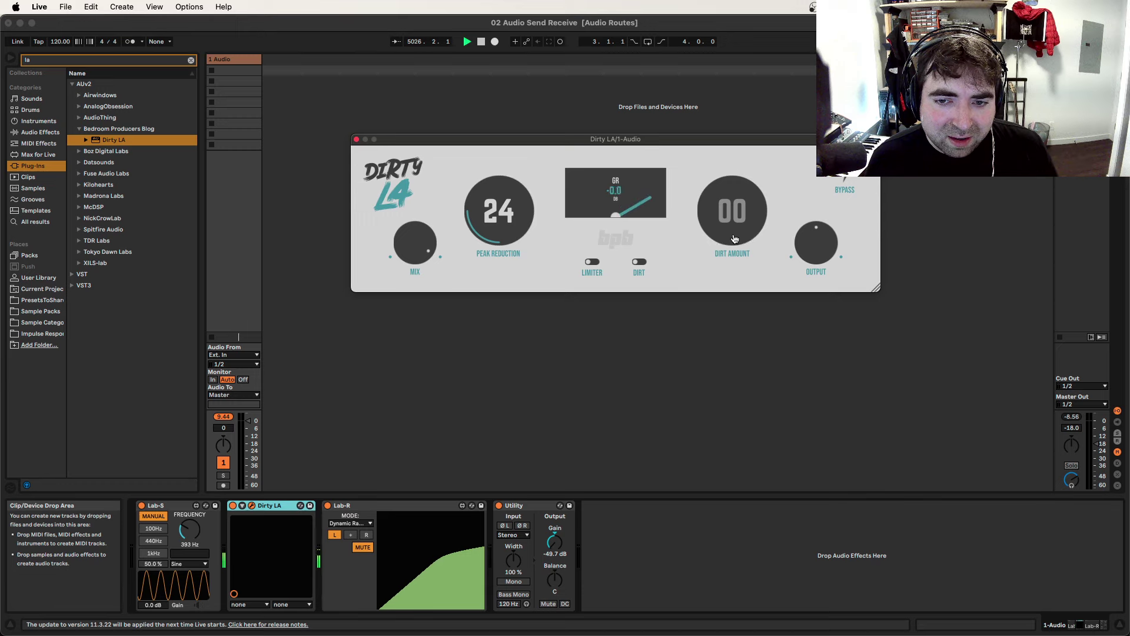
left_click(639, 262)
left_click_drag(773, 207, 750, 193)
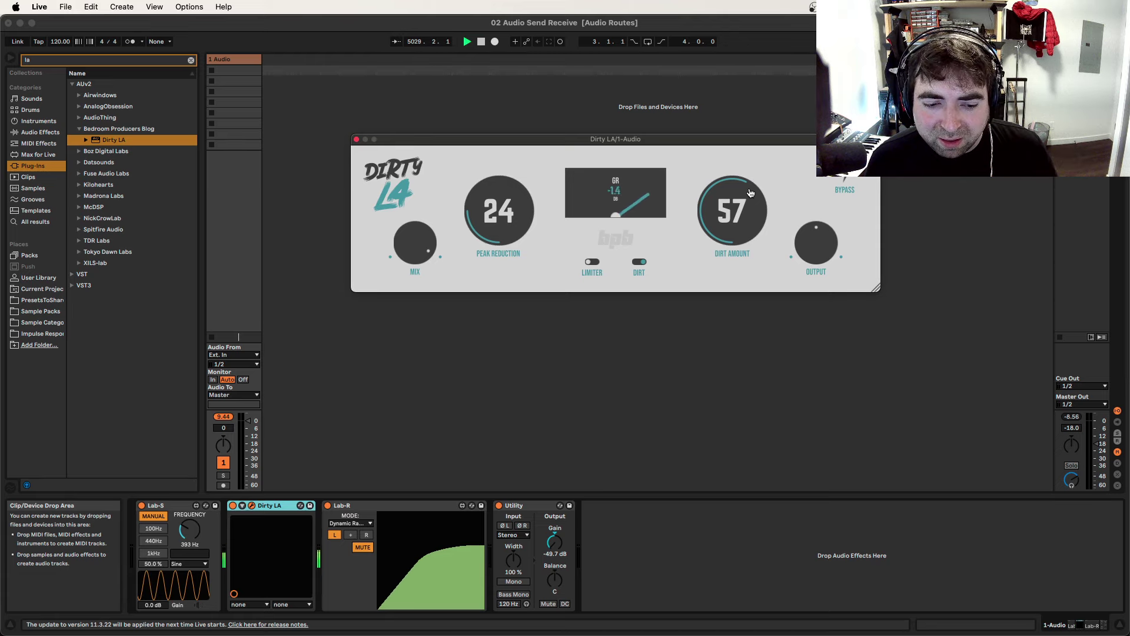
left_click_drag(750, 193, 741, 231)
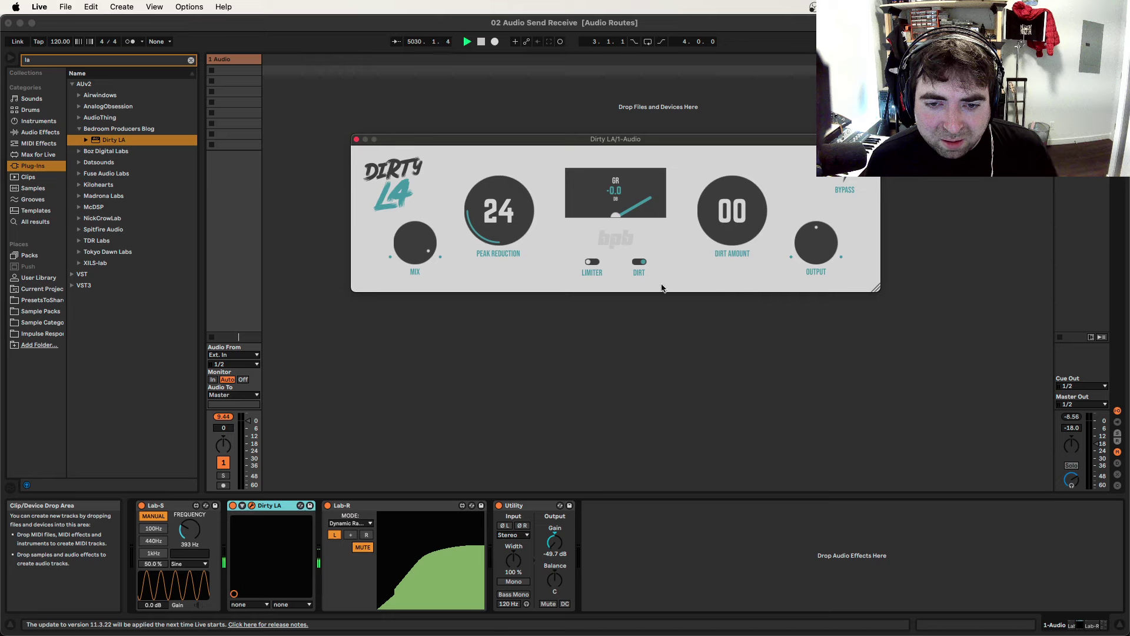
left_click(592, 264)
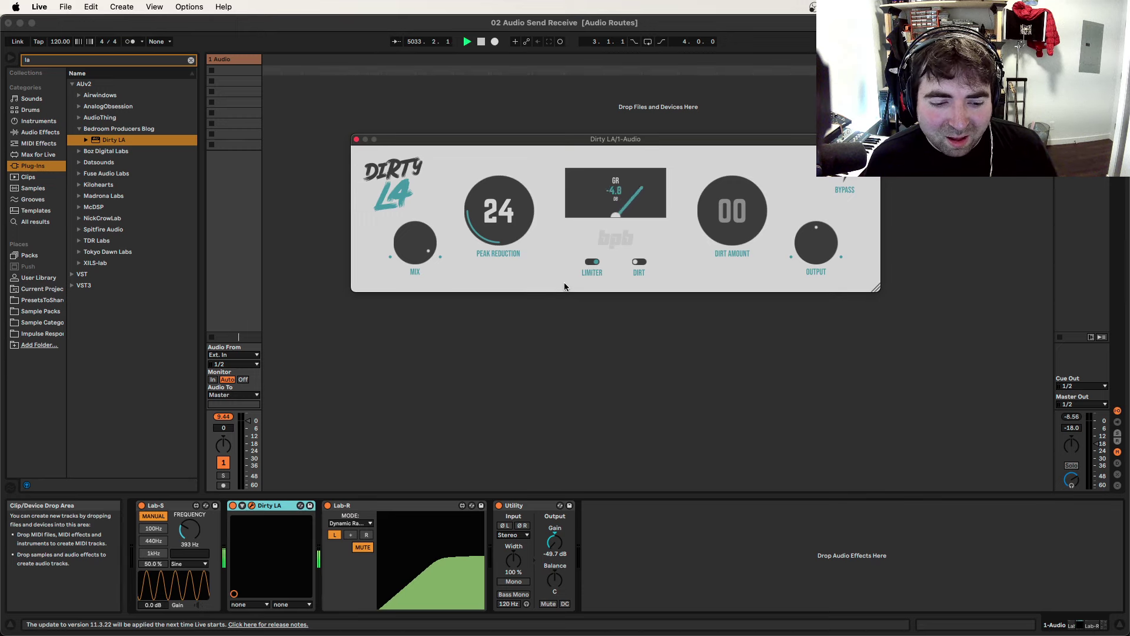
left_click(593, 262)
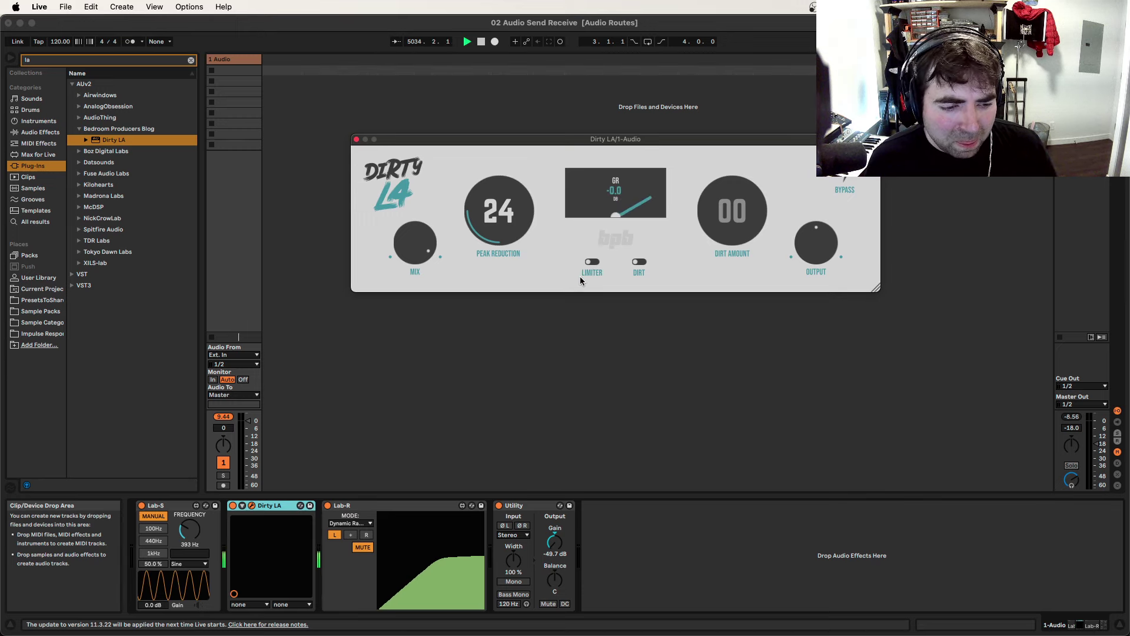
- Close the Dirty LA window and delete the plug-in from the chain
left_click(356, 139)
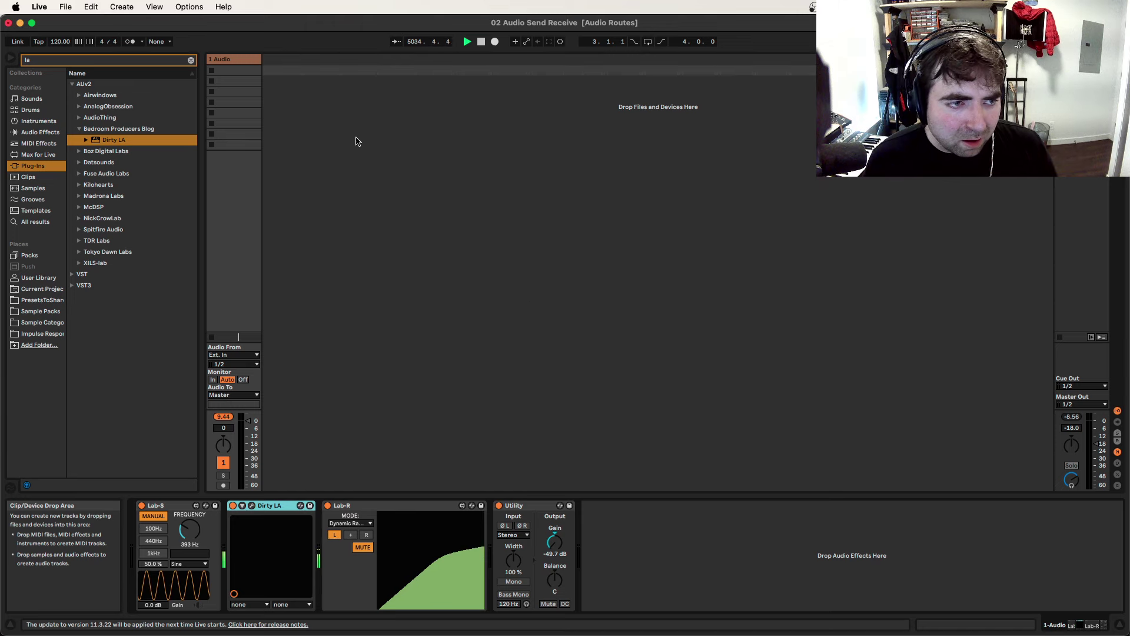
right_click(282, 506)
left_click(306, 557)
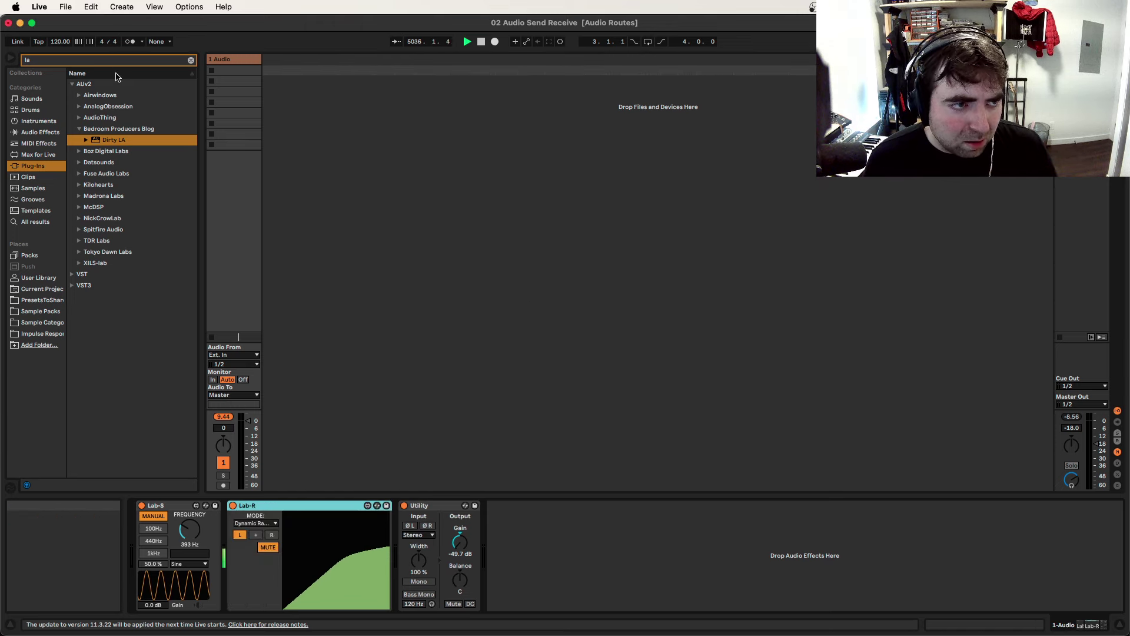
- Find OPTO under Max for Live with an 'opto' search and insert it before Lab-R
left_click(39, 143)
left_click(51, 133)
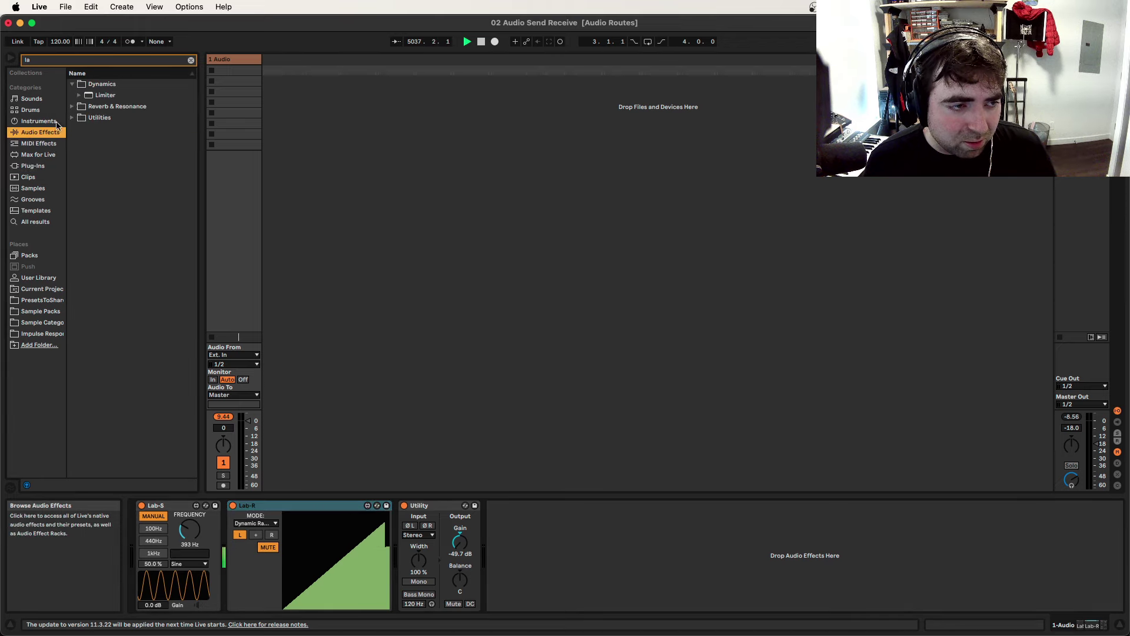
key("BackSpace")
key("BackSpace")
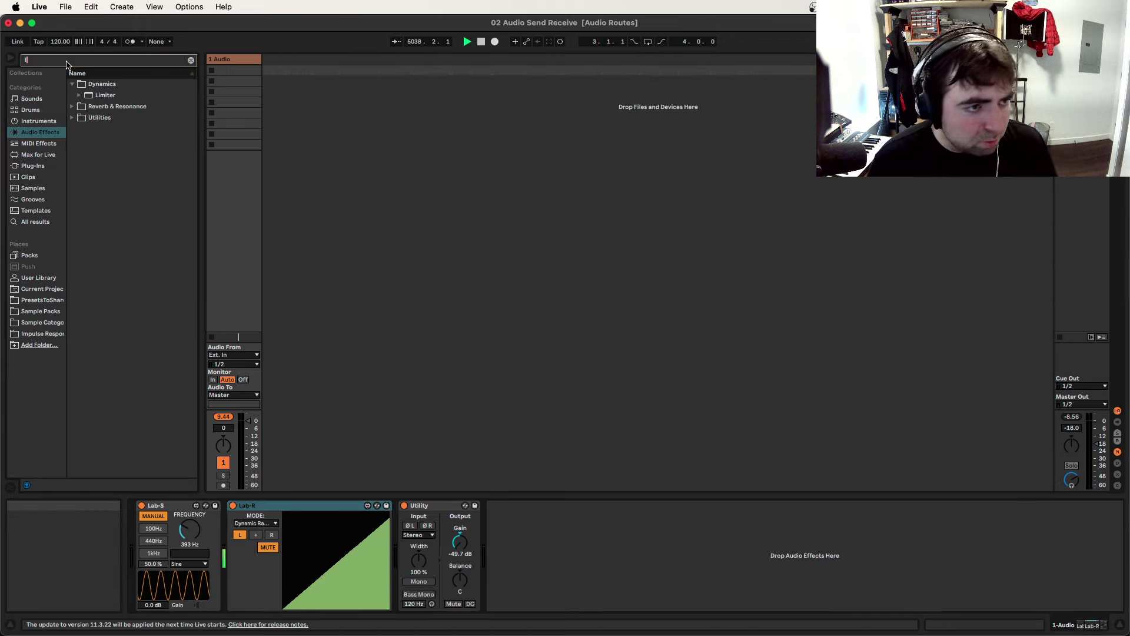
type("opto")
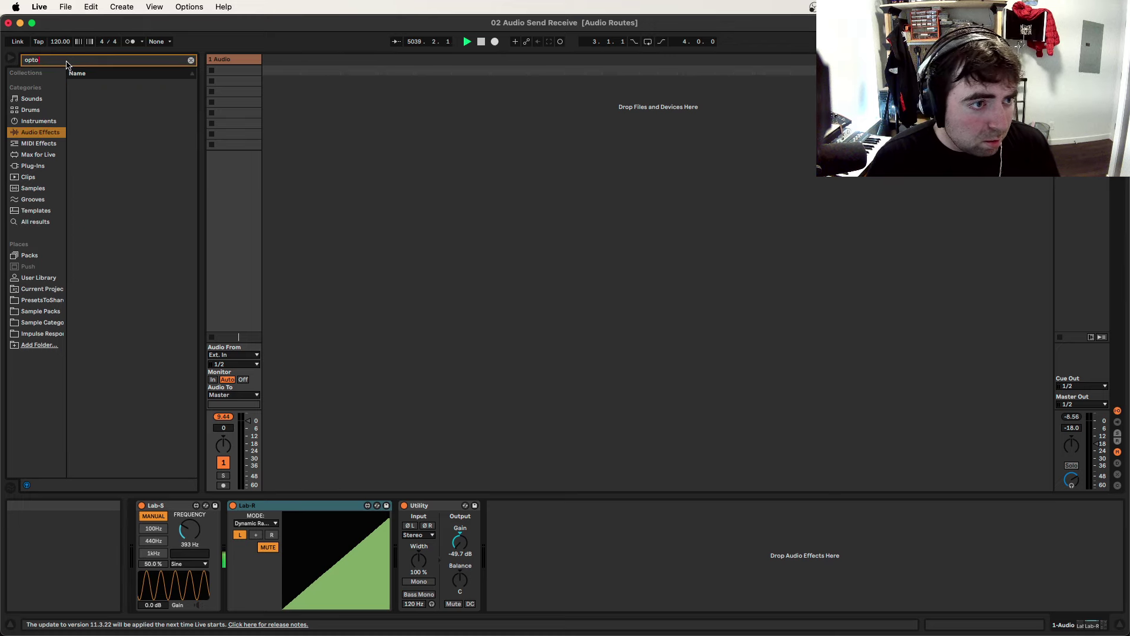
left_click(58, 153)
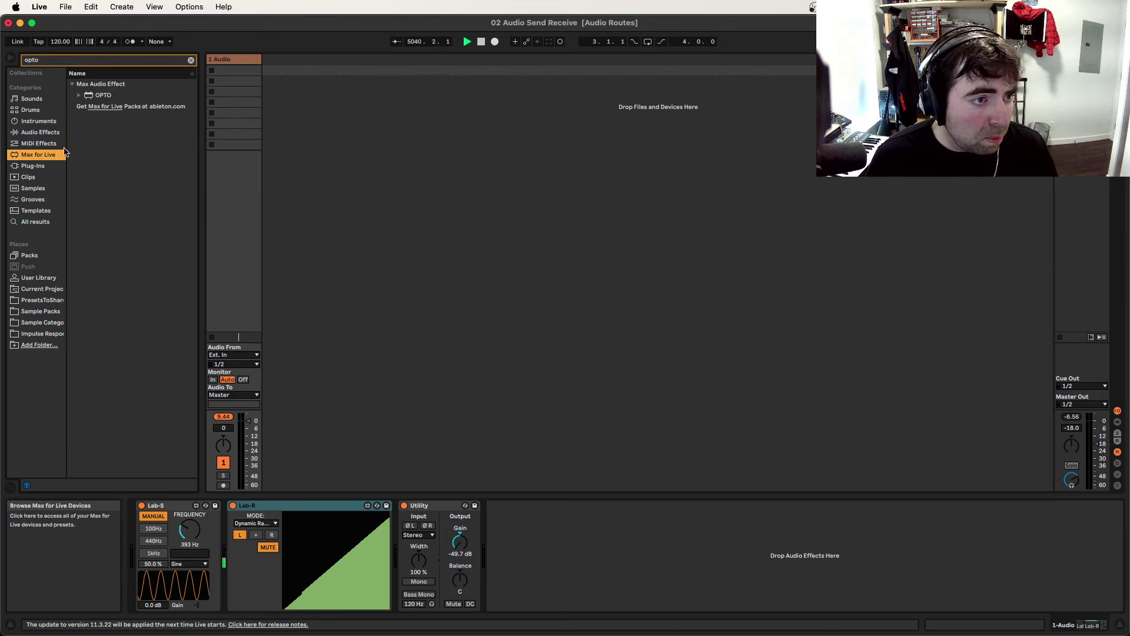
left_click_drag(101, 96, 225, 531)
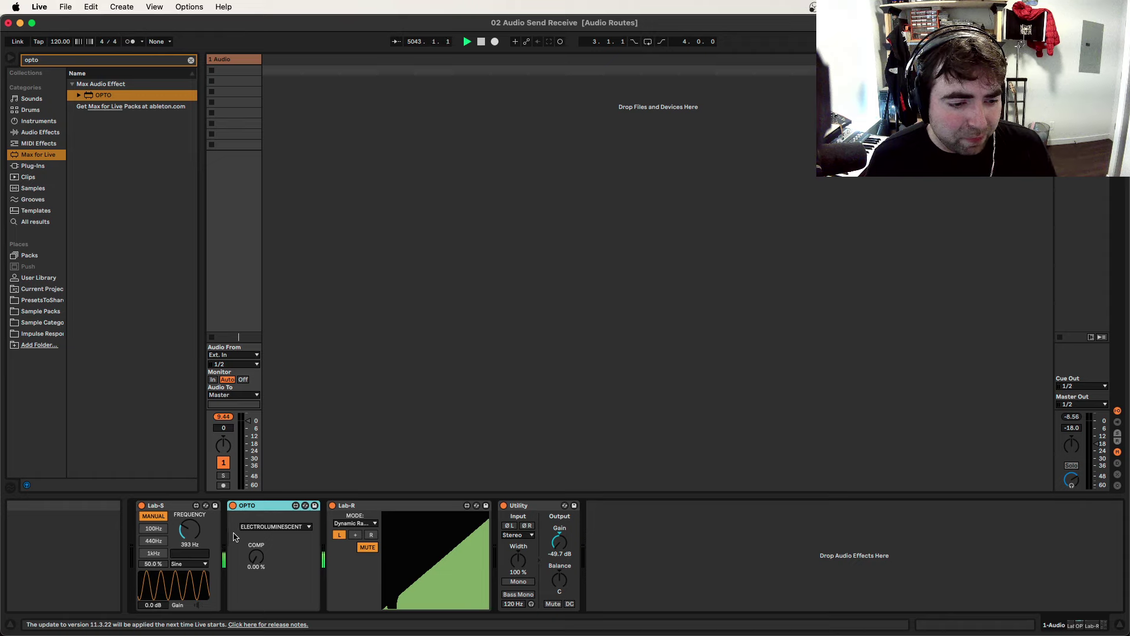
- Try OPTO in LED, then INCANDESCENT mode, with COMP raised to 39.4 %
left_click(274, 526)
left_click(273, 527)
left_click(274, 526)
left_click(265, 545)
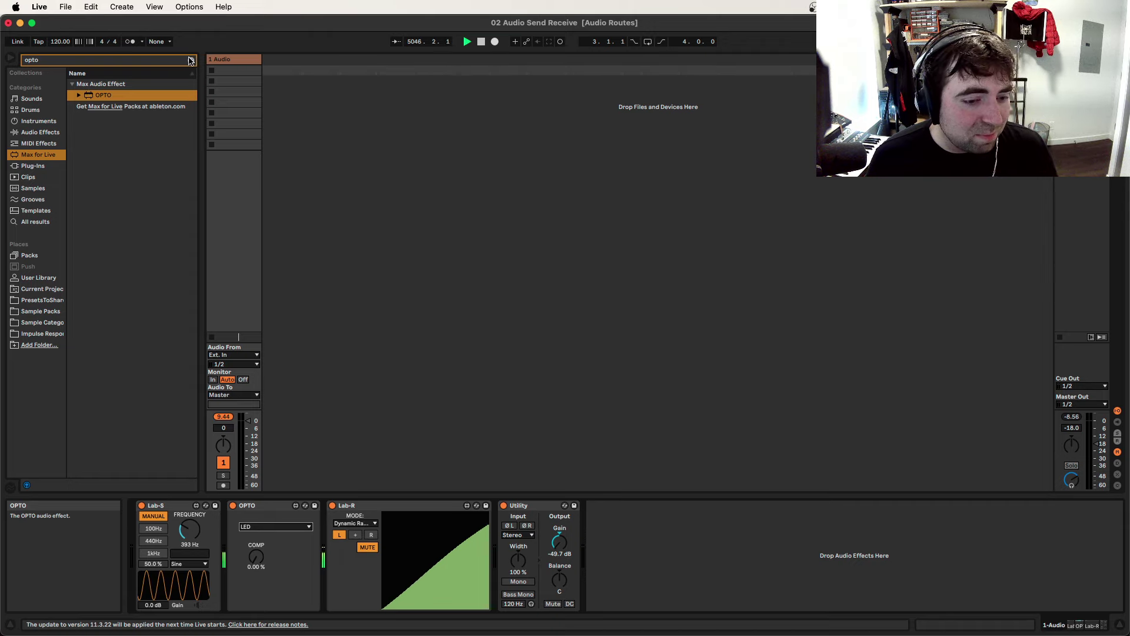
left_click(276, 529)
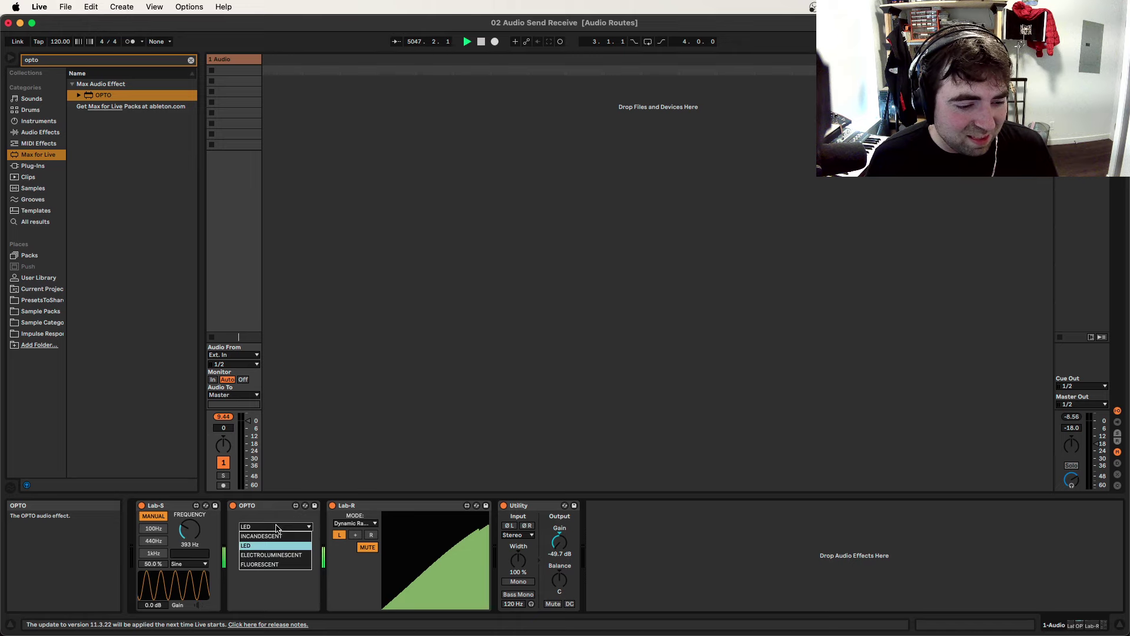
left_click(279, 536)
left_click_drag(256, 556, 256, 531)
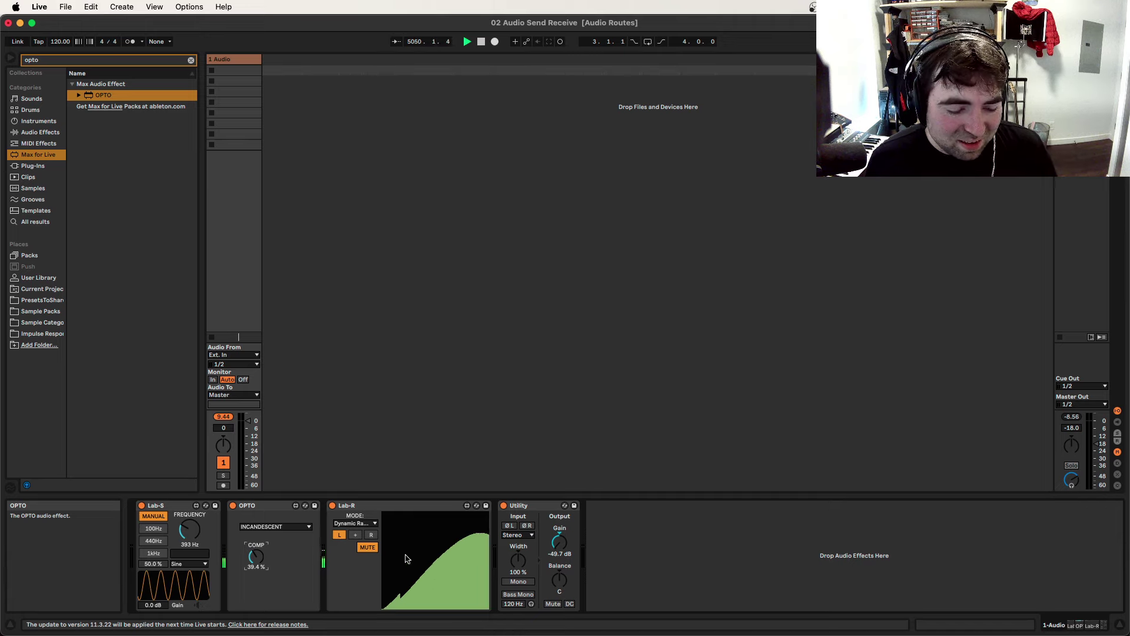
- Try OPTO's ELECTROLUMINESCENT and FLUORESCENT modes, return to LED, then delete OPTO
left_click(292, 527)
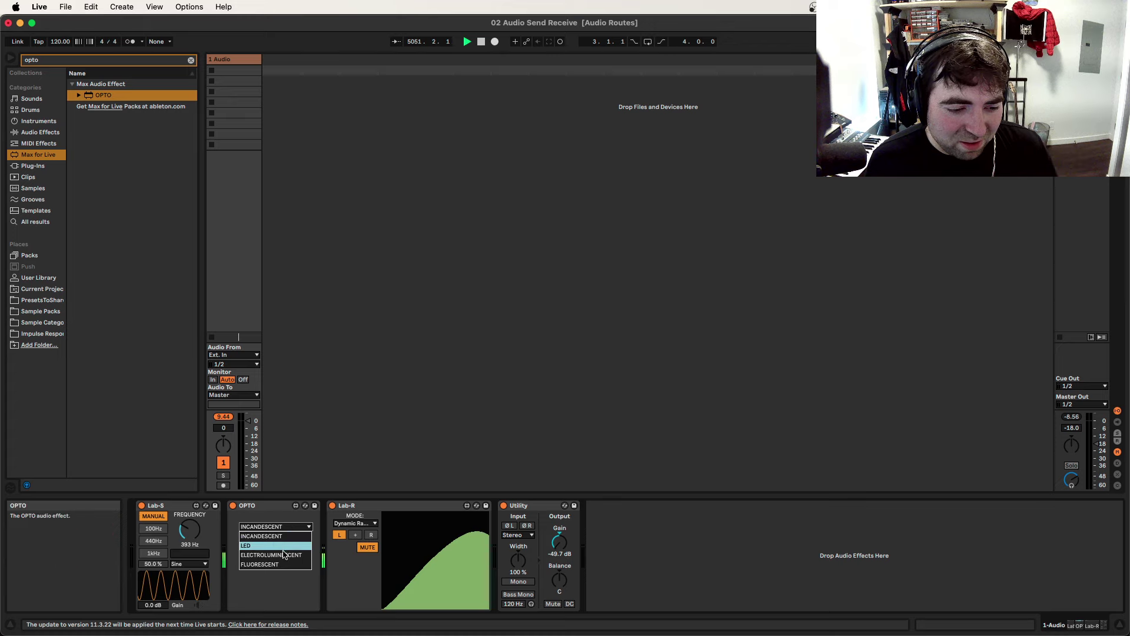
left_click(277, 545)
mouse_move(240, 621)
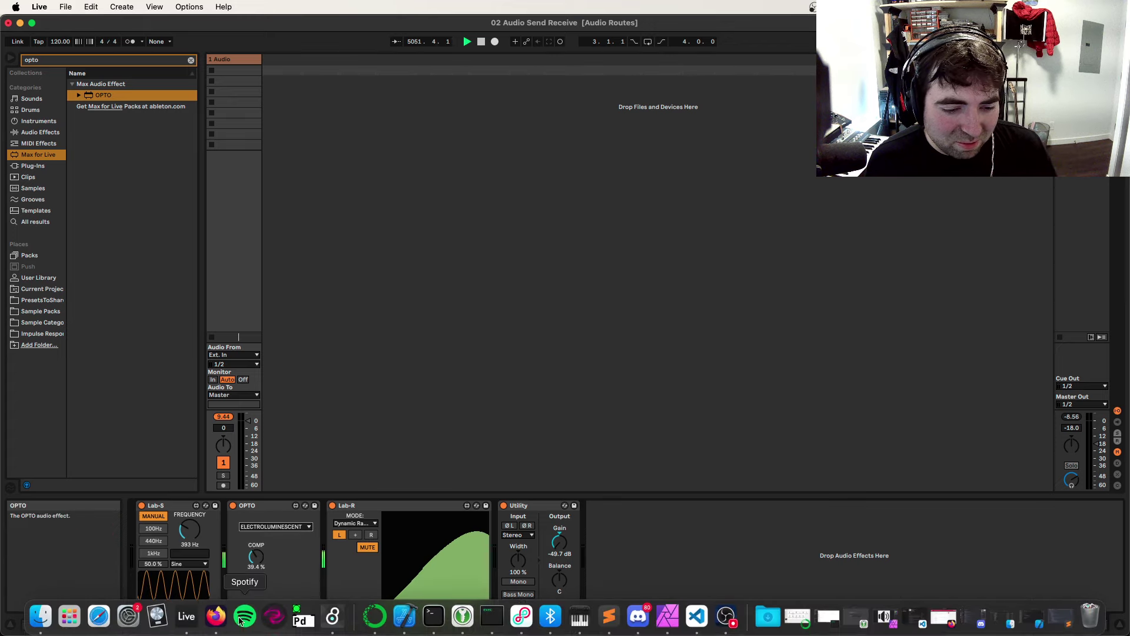
left_click(276, 526)
left_click(269, 565)
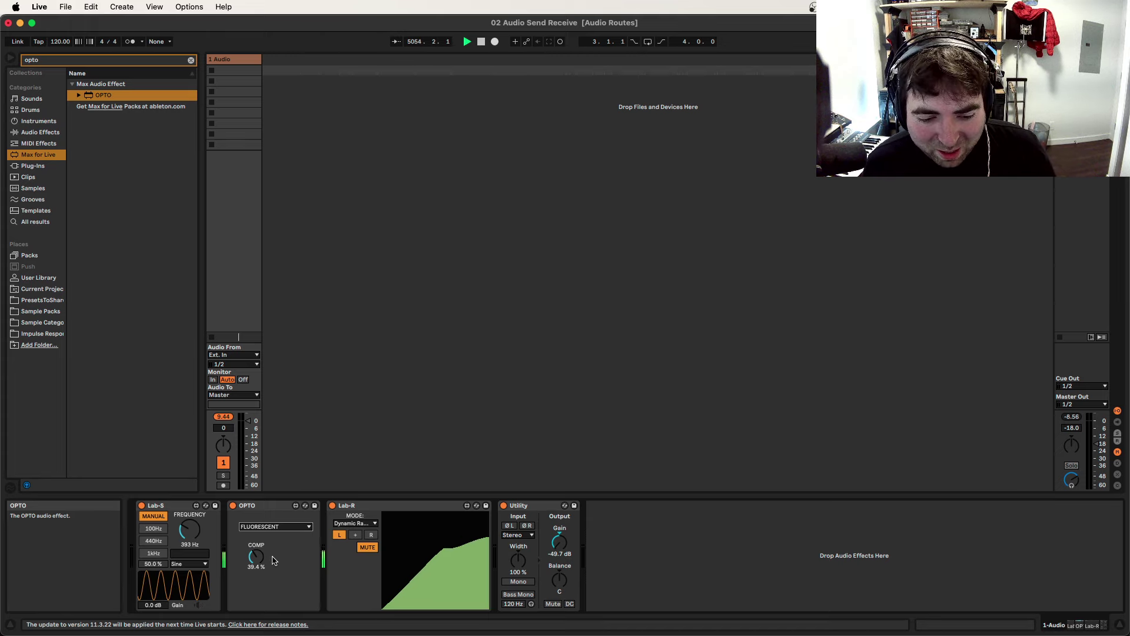
mouse_move(249, 632)
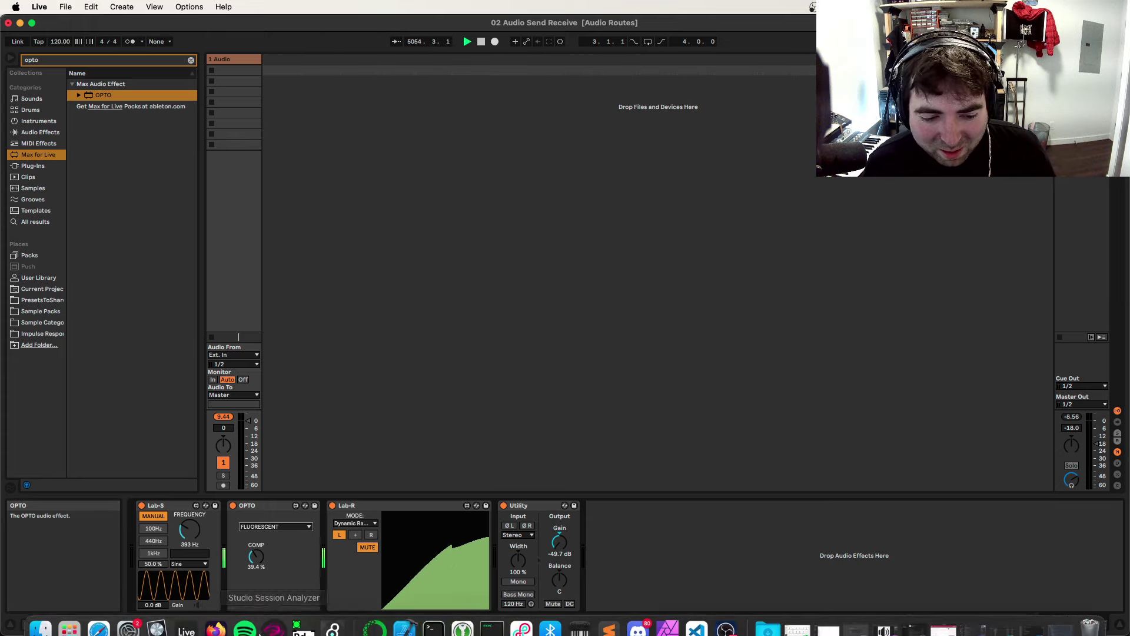
left_click(286, 527)
left_click(285, 546)
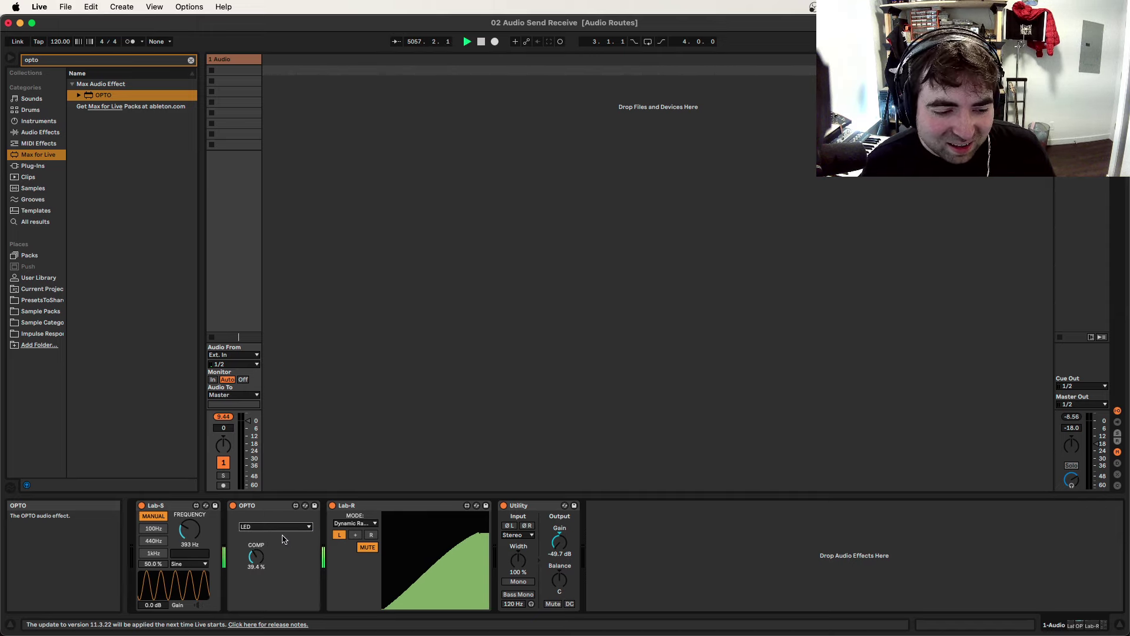
right_click(267, 508)
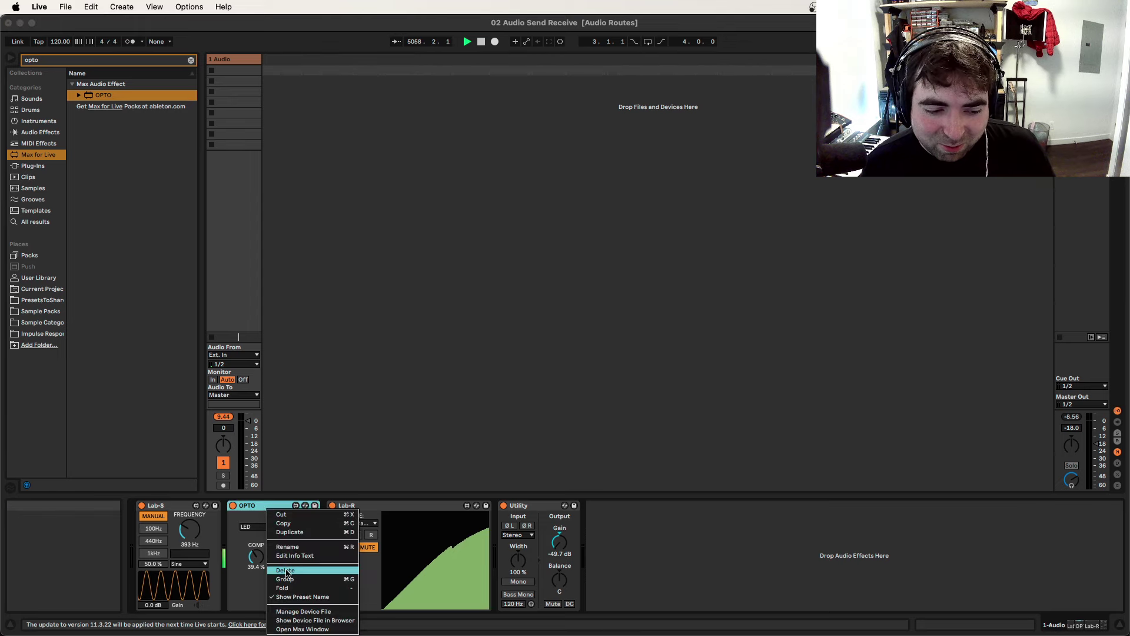
left_click(287, 571)
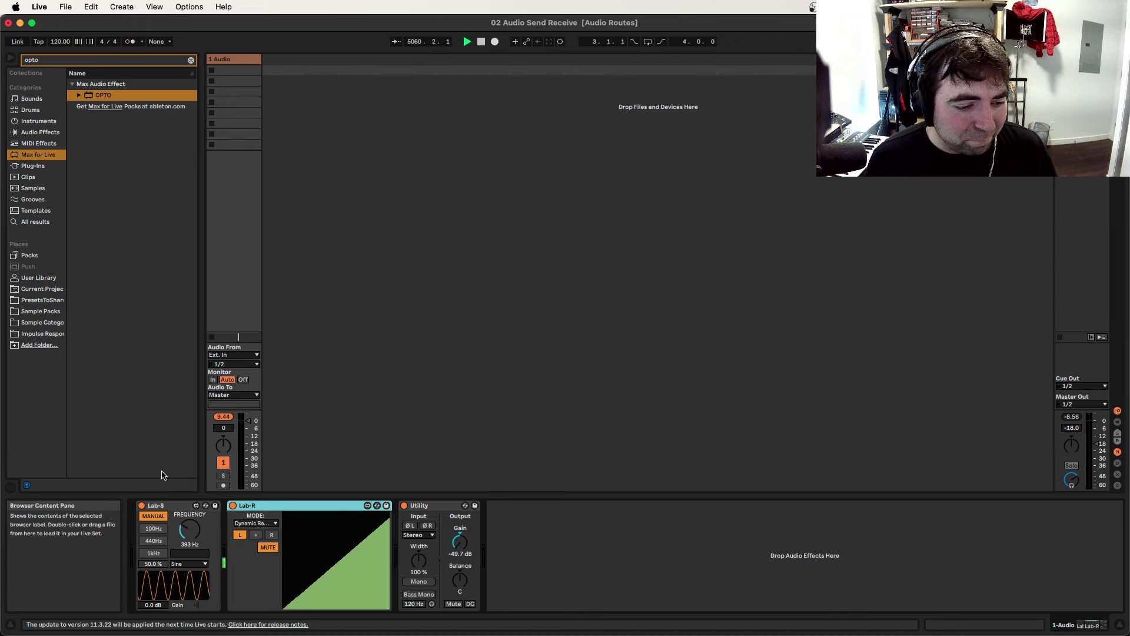
- Keep Lab-R in Dynamic Range and switch its analysis between left, summed and right channels
left_click(275, 523)
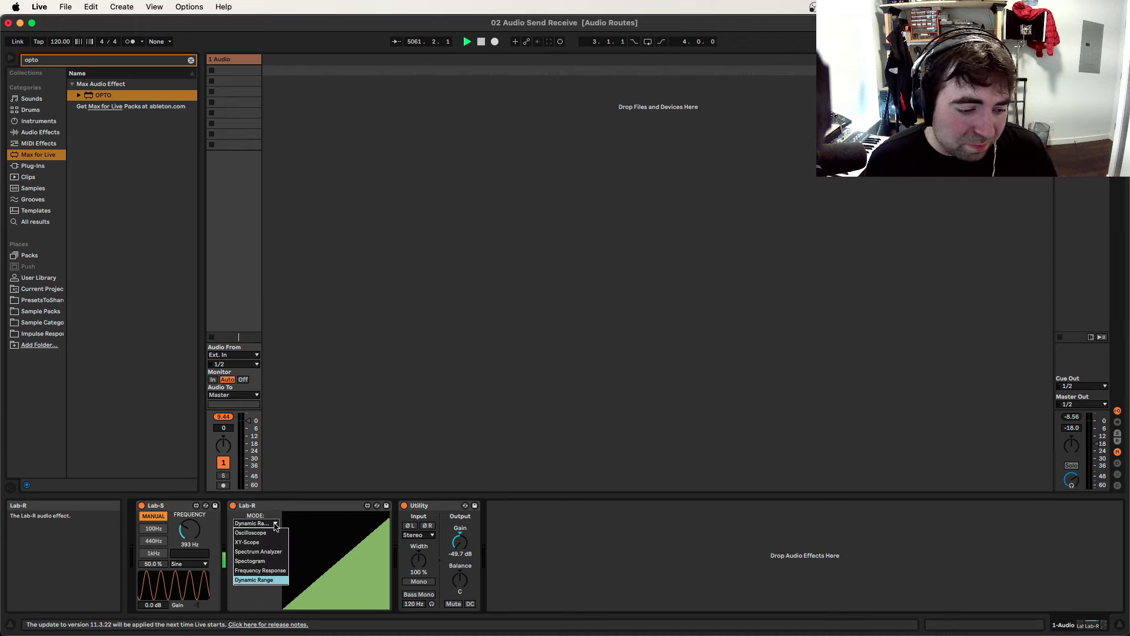
left_click(275, 526)
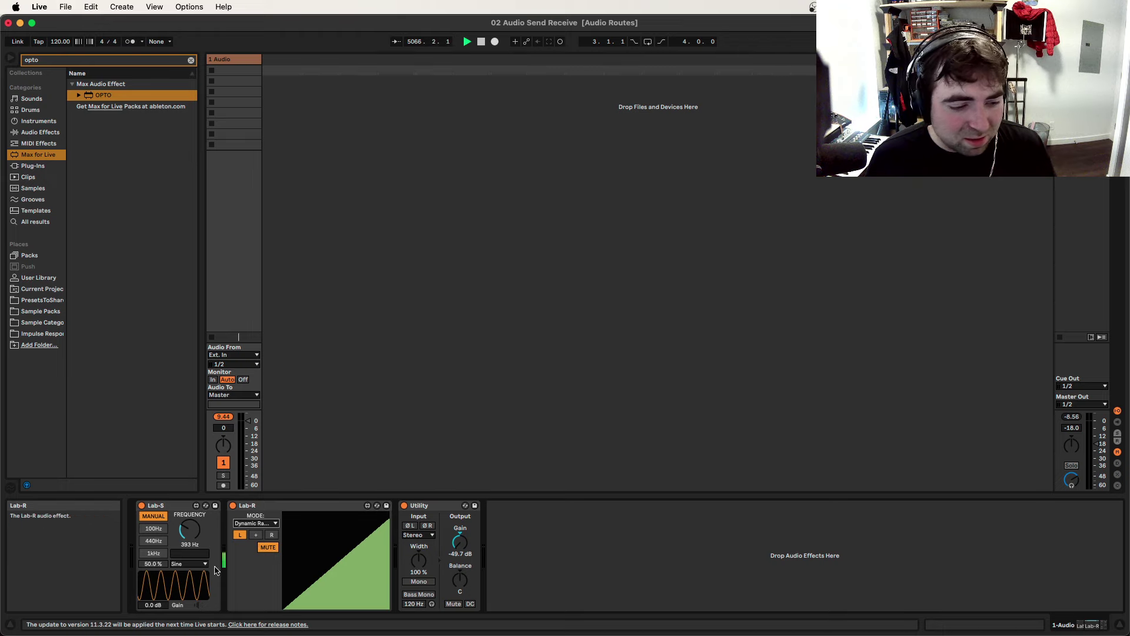
left_click(256, 534)
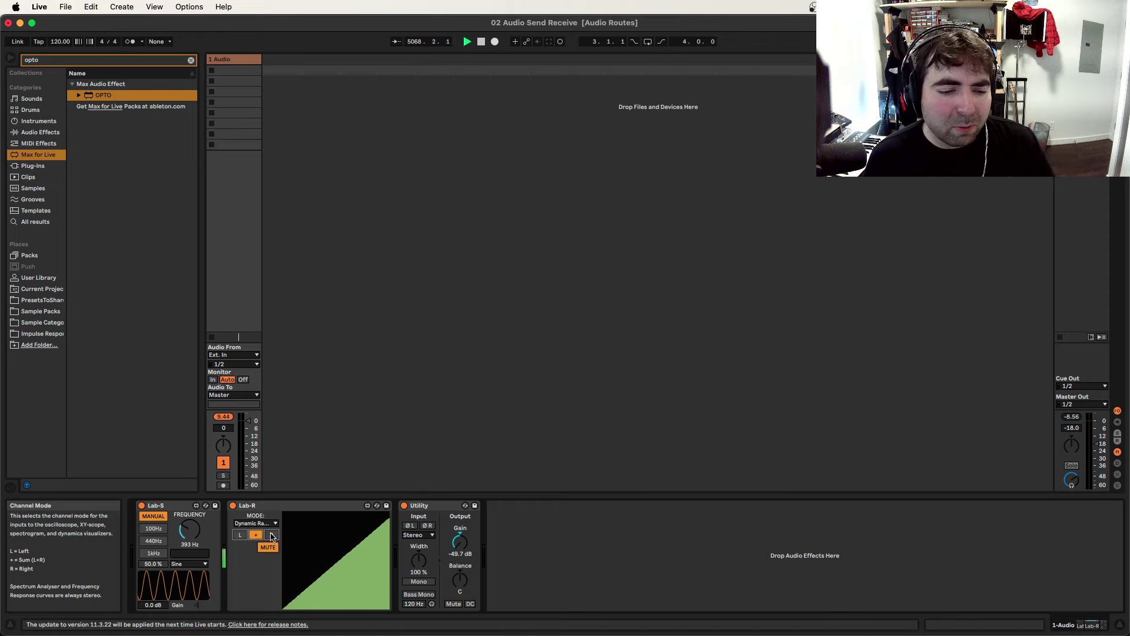
left_click(272, 535)
left_click(240, 536)
left_click(256, 535)
left_click(240, 534)
left_click(256, 535)
left_click(272, 534)
left_click(238, 536)
left_click(255, 535)
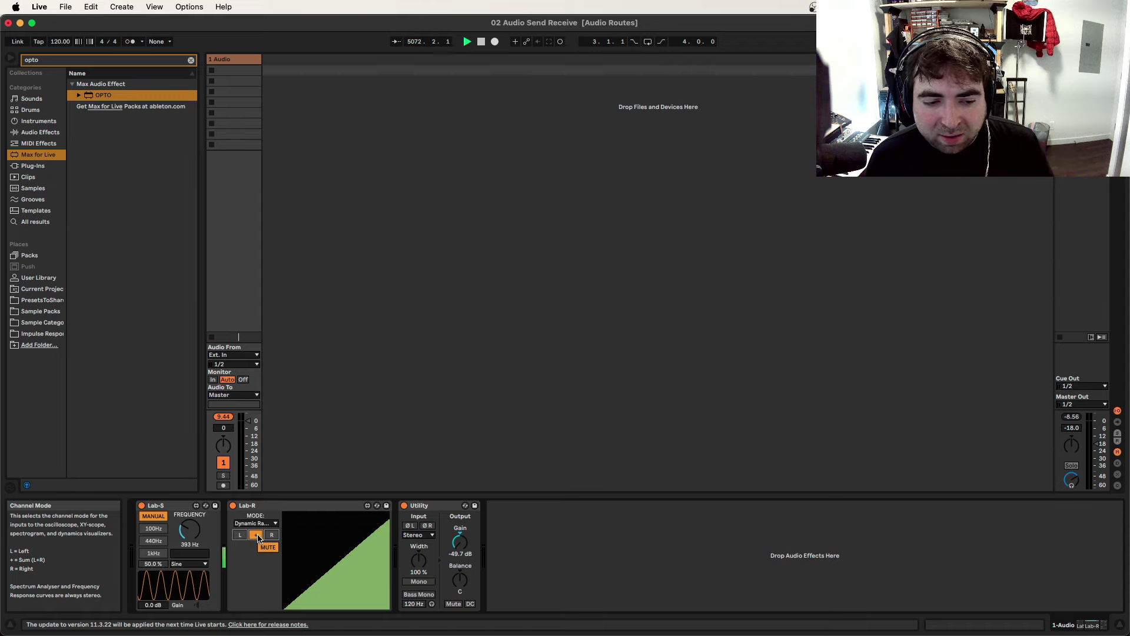
left_click(270, 535)
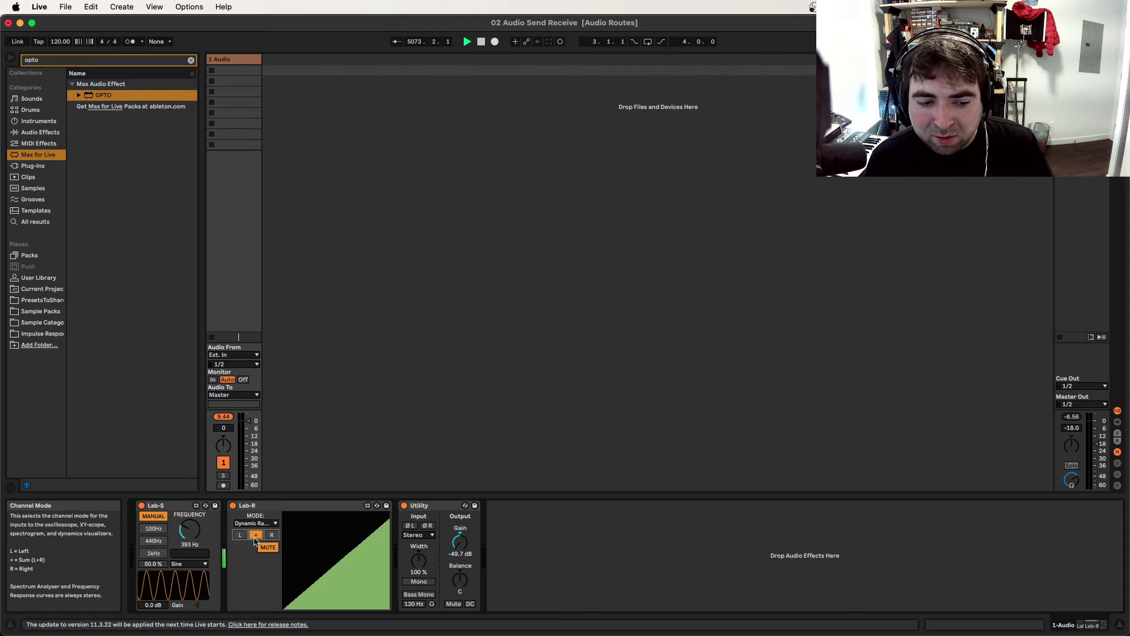
- Cycle Lab-R through Oscilloscope, XY-Scope, Spectrum Analyzer, Spectrogram, Frequency Response, then Dynamic Range
left_click(255, 523)
left_click(255, 522)
left_click(256, 524)
left_click(257, 532)
left_click(255, 523)
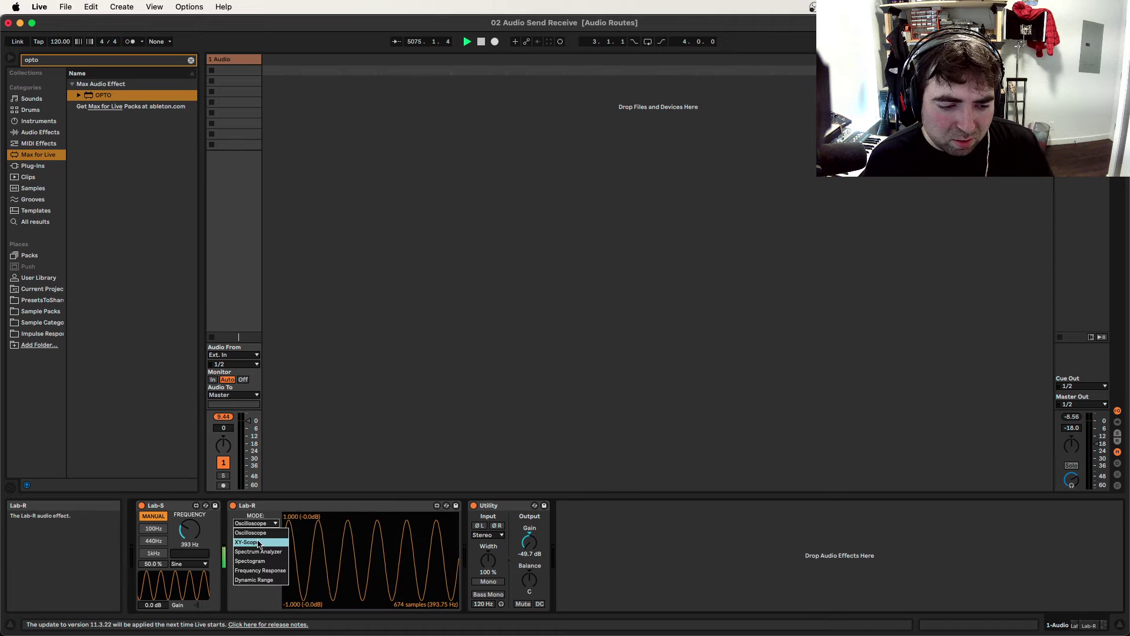
left_click(257, 542)
left_click(256, 523)
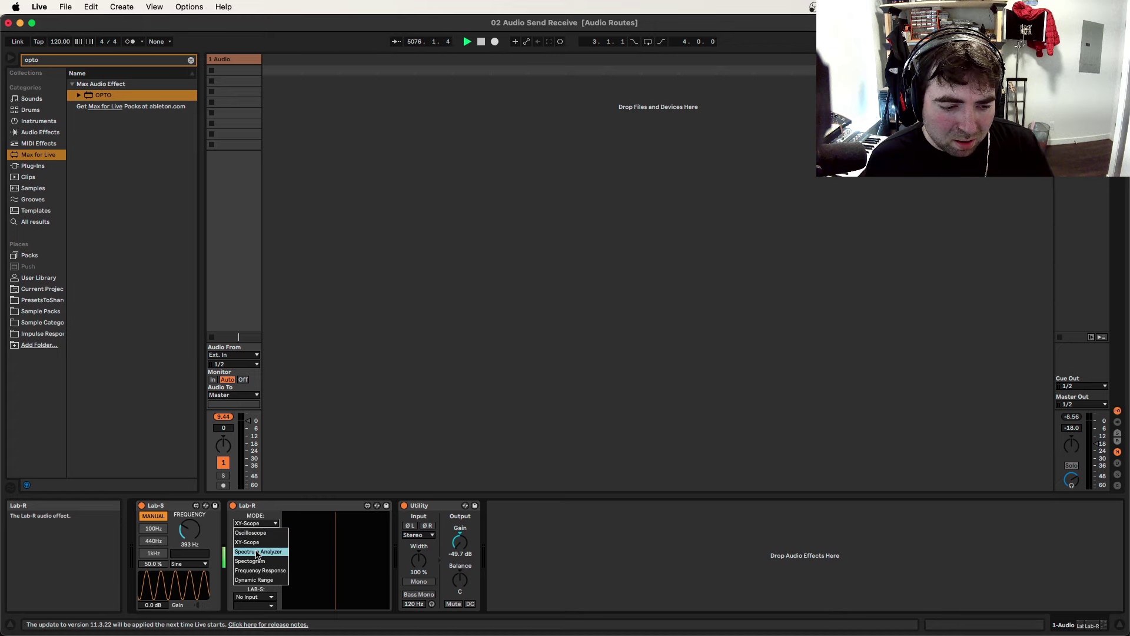
left_click(258, 551)
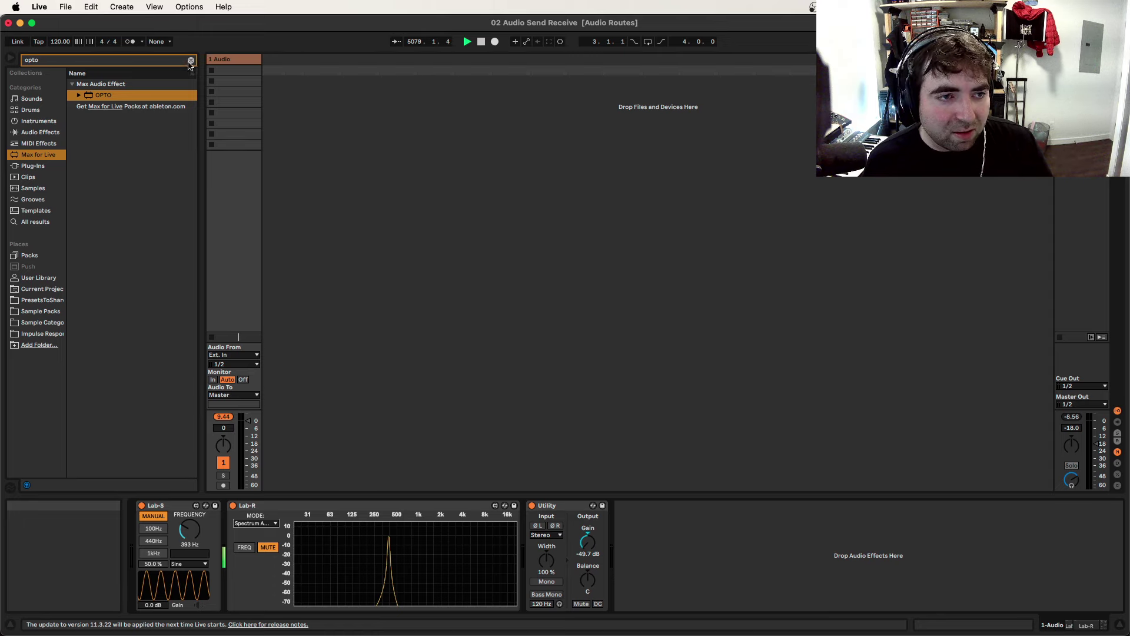
left_click(257, 523)
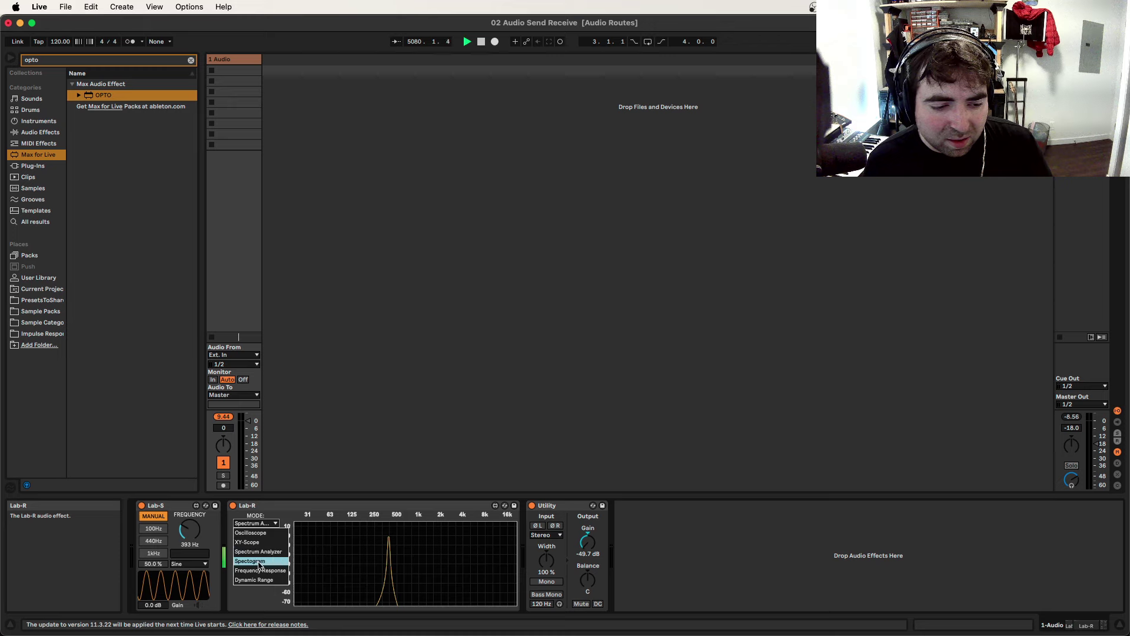
left_click(257, 524)
left_click(257, 523)
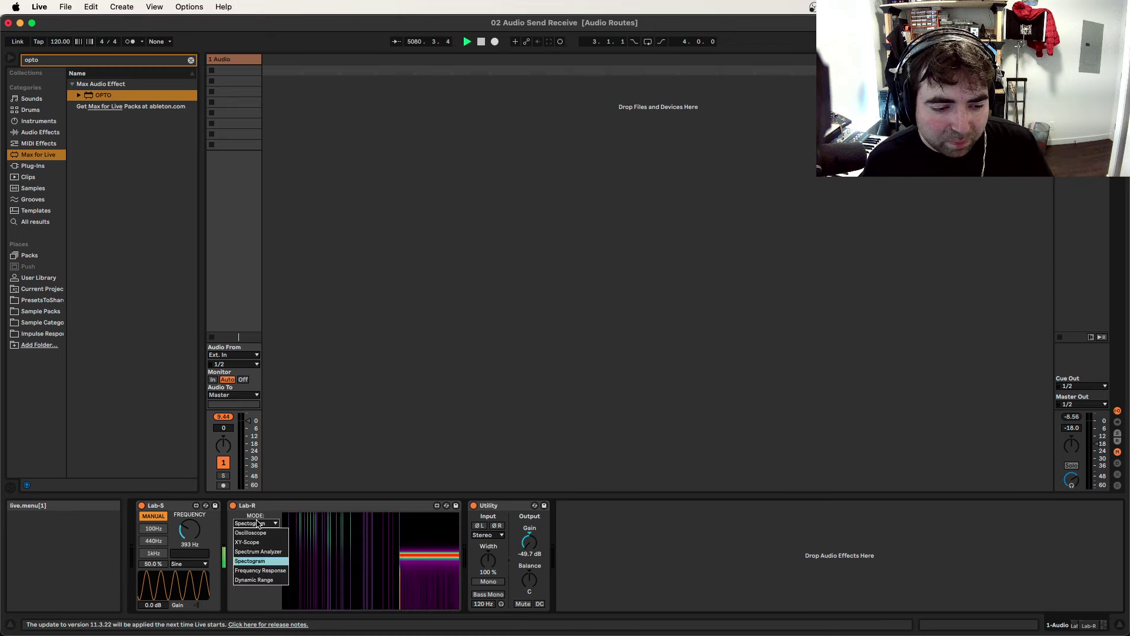
left_click(257, 572)
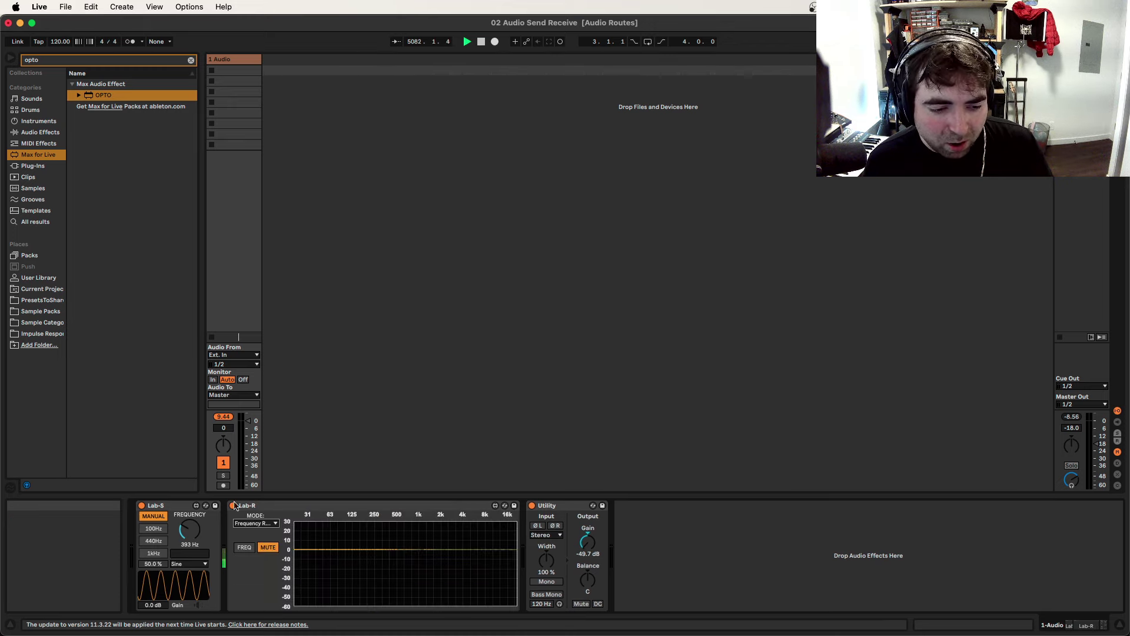
left_click(257, 524)
left_click(260, 581)
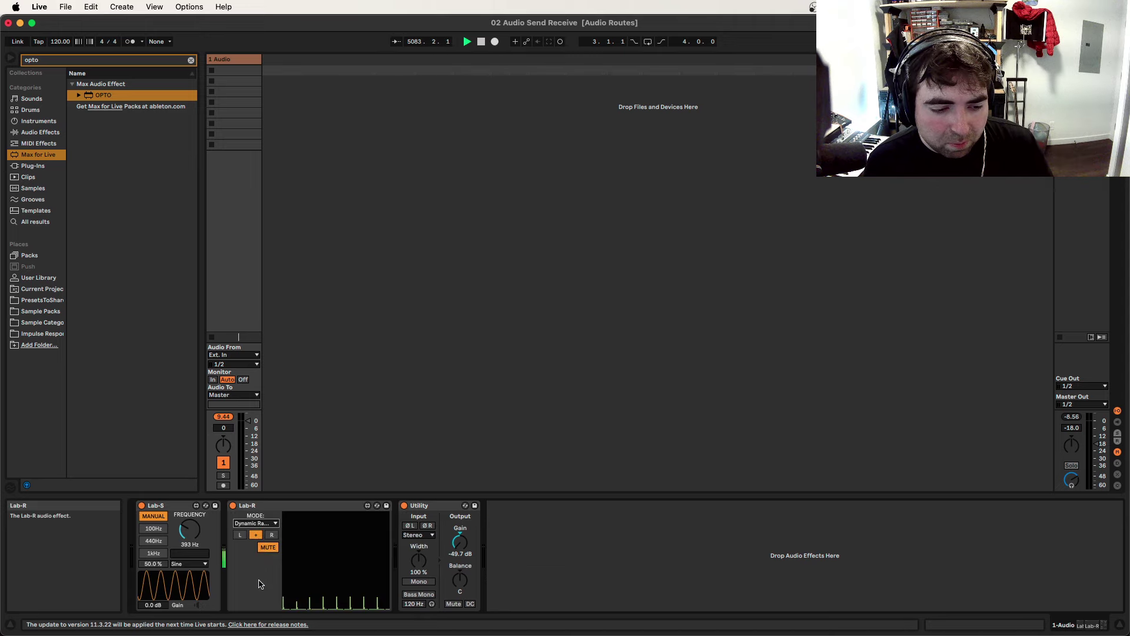
- Return Lab-R to summed channels, clear the opto search, and expand Audio Effects' Drive & Color
left_click(271, 535)
left_click(242, 536)
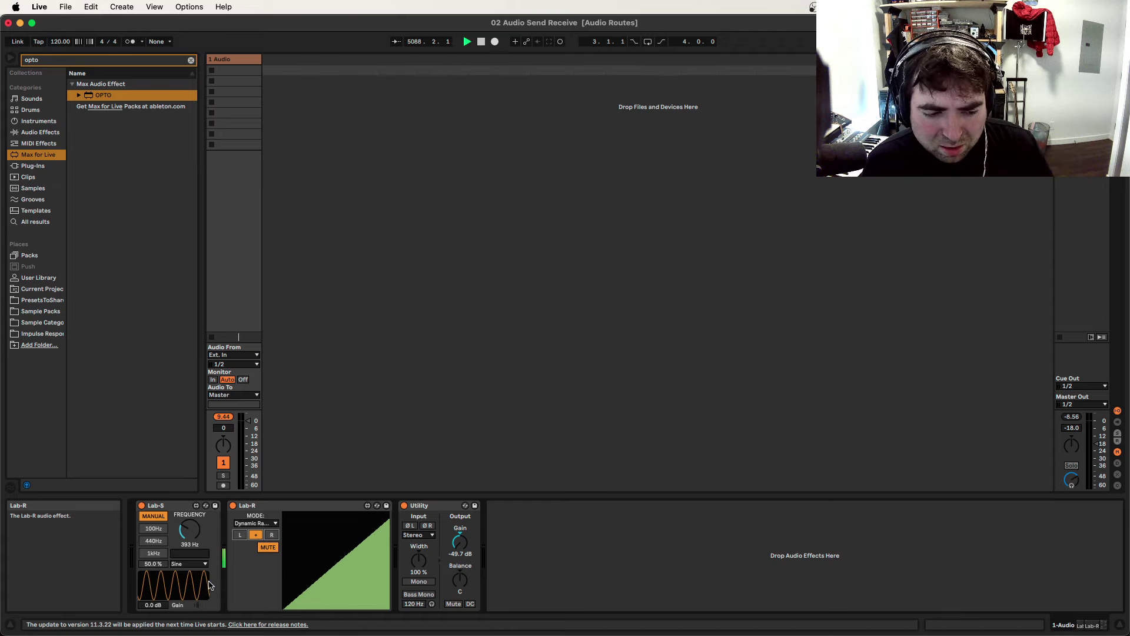
left_click(248, 524)
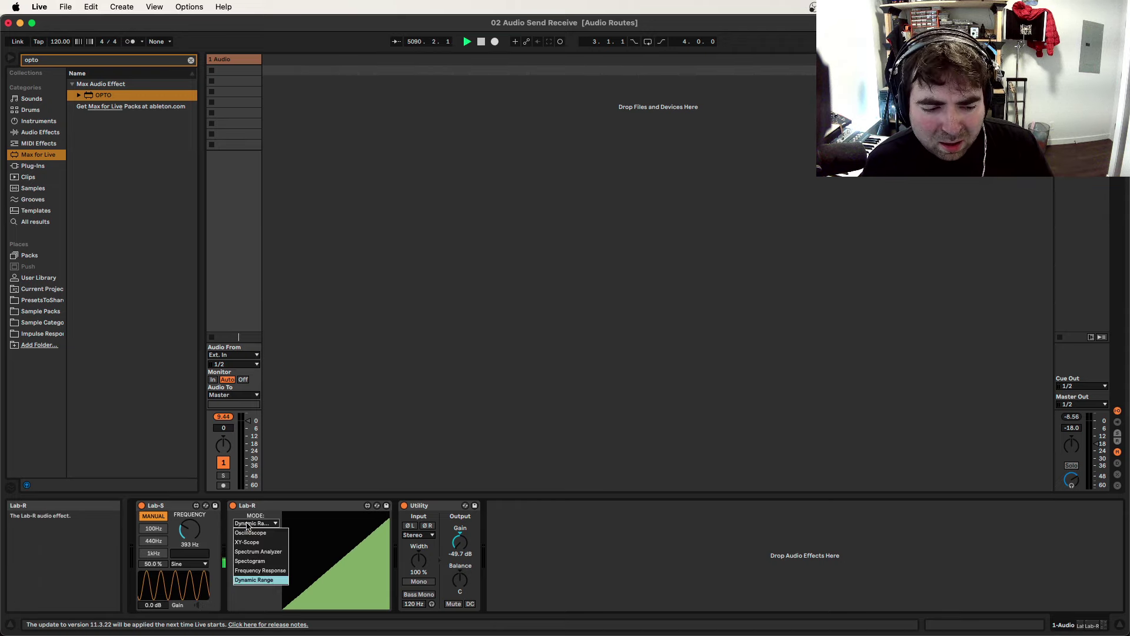
left_click(248, 524)
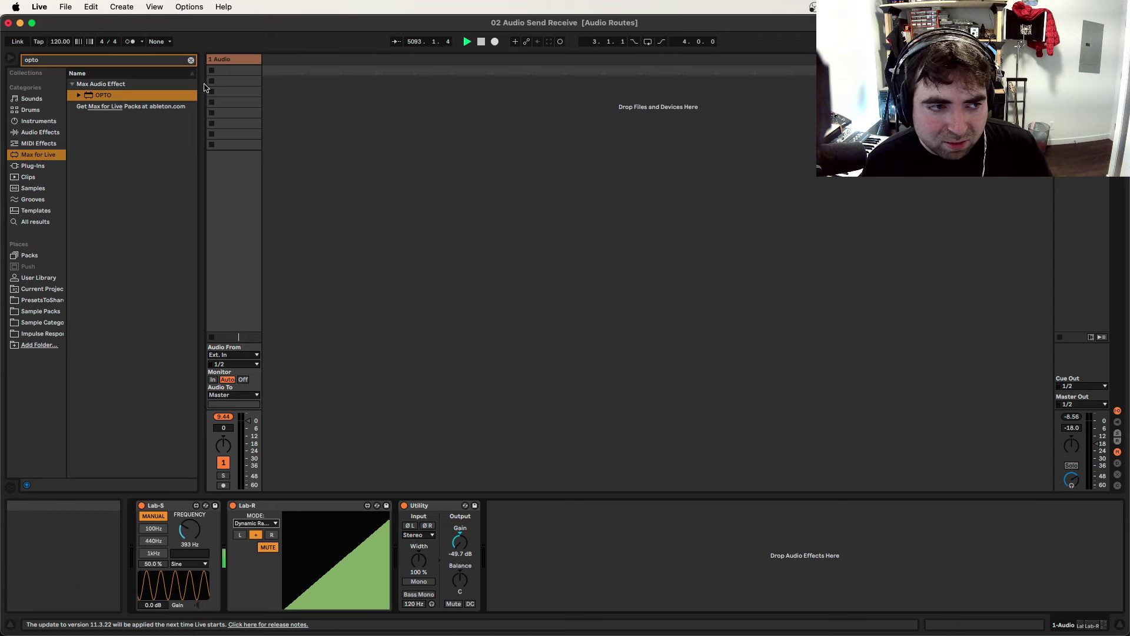
left_click(191, 60)
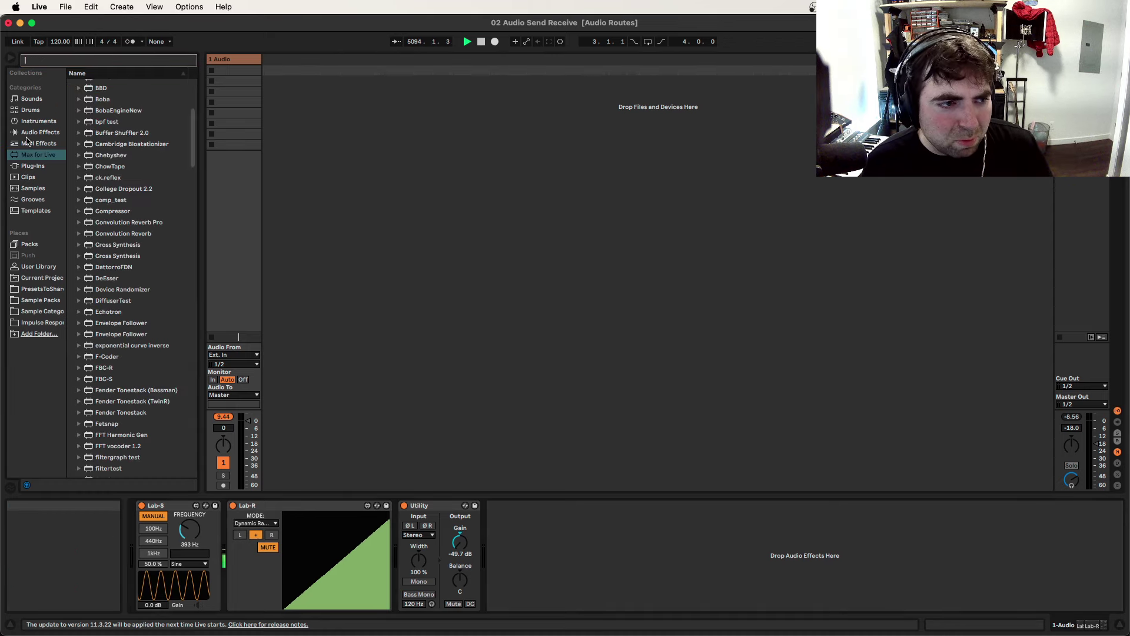
left_click(40, 132)
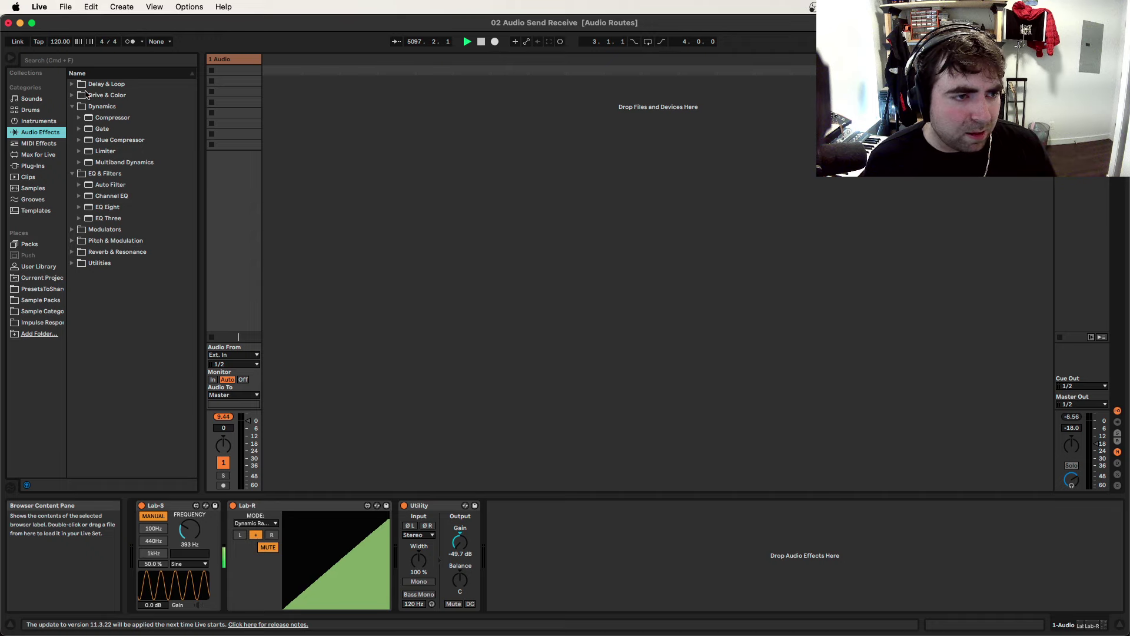
left_click(71, 95)
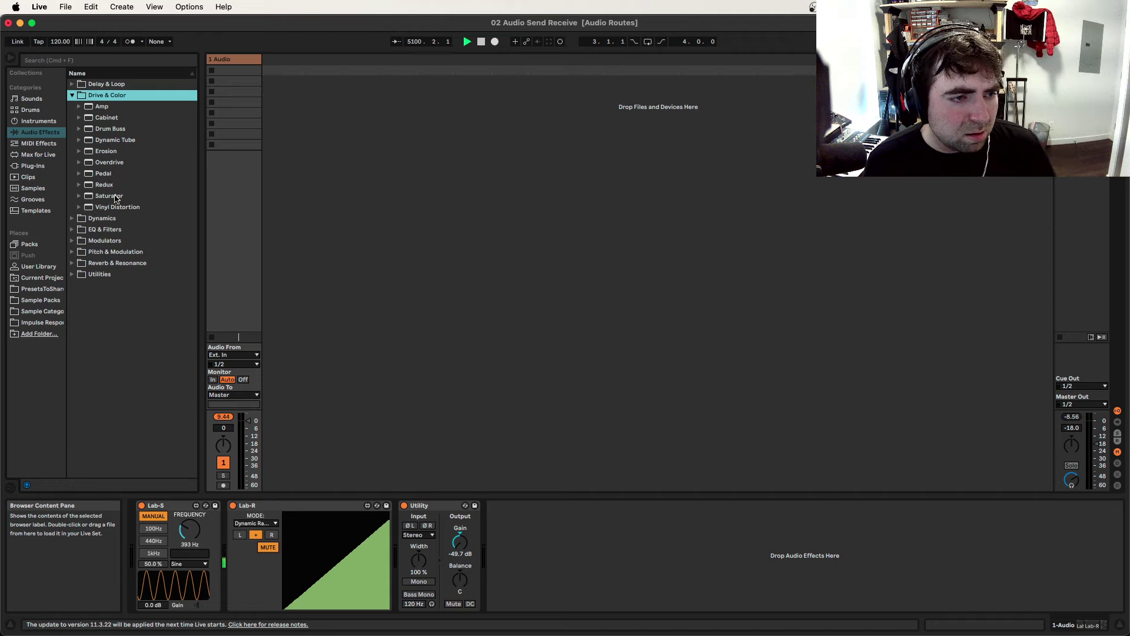
- Insert Pedal before Lab-R, group it into an Audio Effect Rack, and pan its chain 50L
left_click(116, 141)
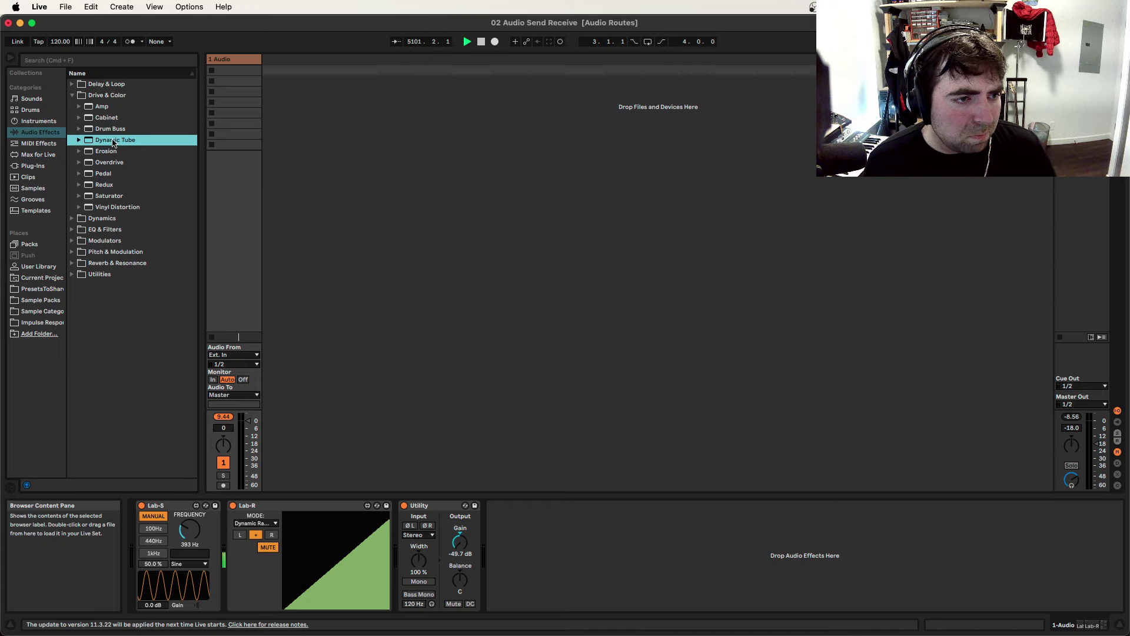
left_click(117, 162)
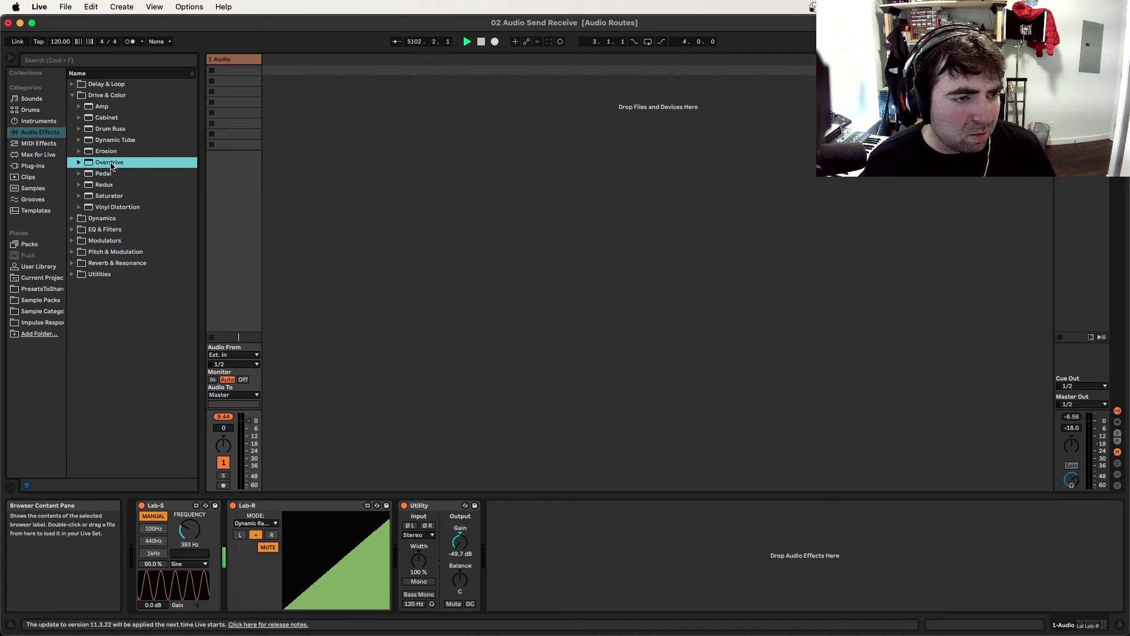
left_click_drag(105, 175, 227, 555)
right_click(262, 506)
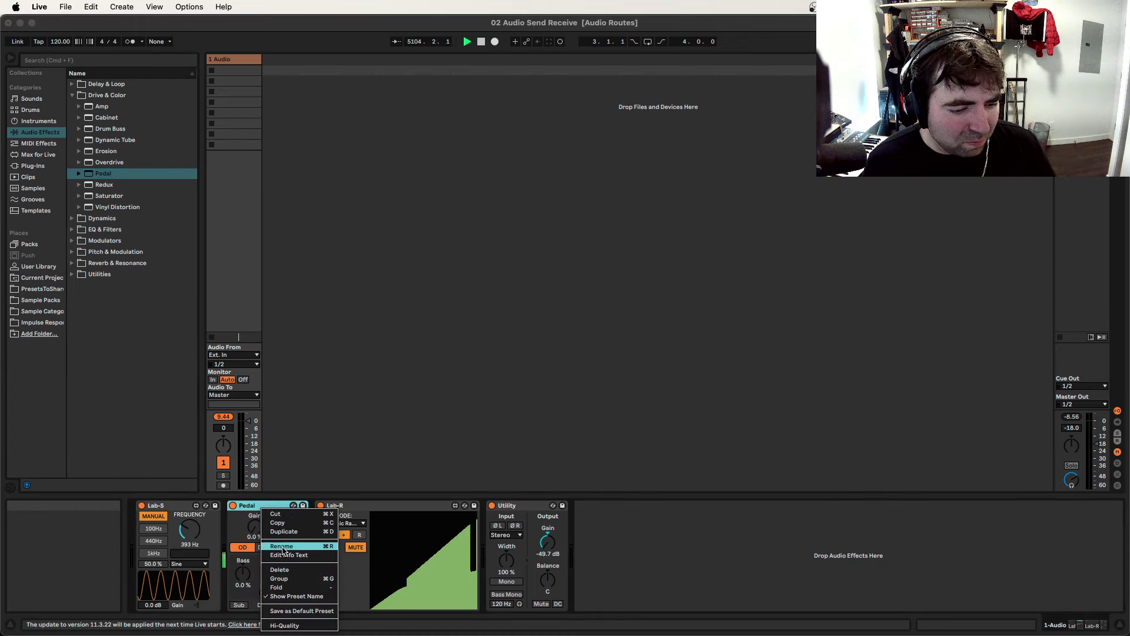
left_click(286, 579)
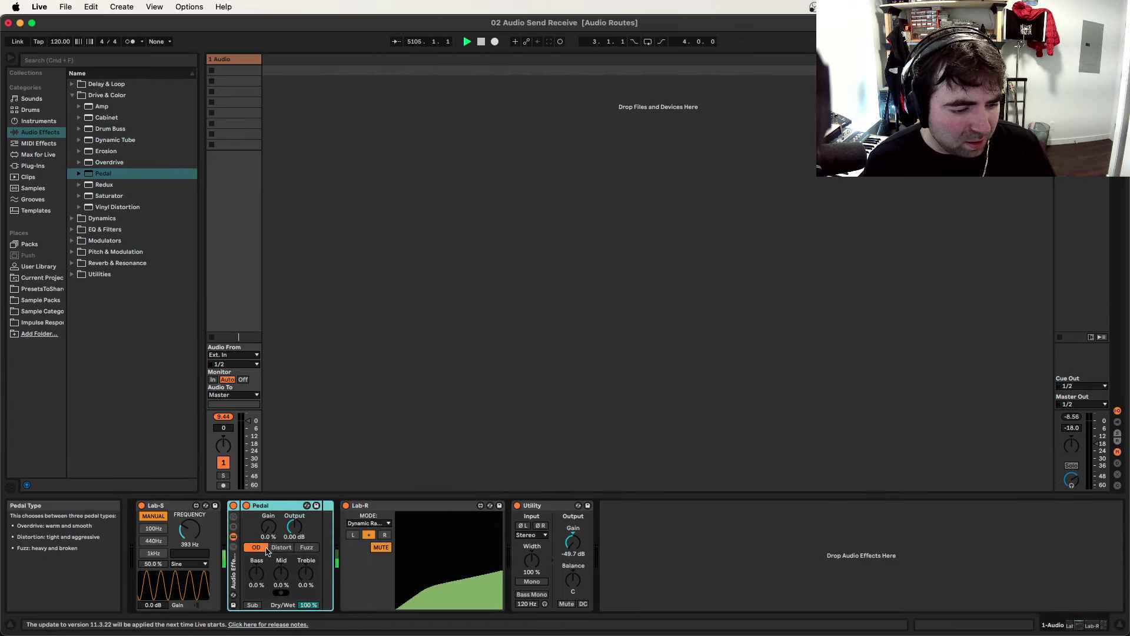
left_click(233, 547)
left_click_drag(334, 538, 332, 568)
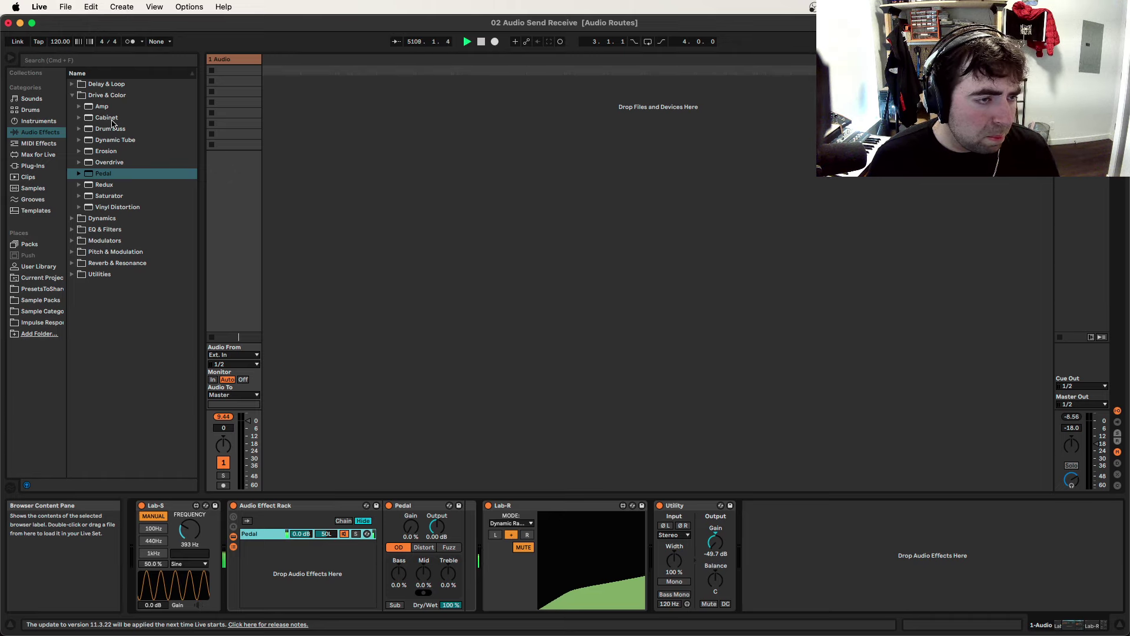
- Add a parallel Saturator chain, set Pedal to Distort and Saturator to Digital Clip
left_click(133, 141)
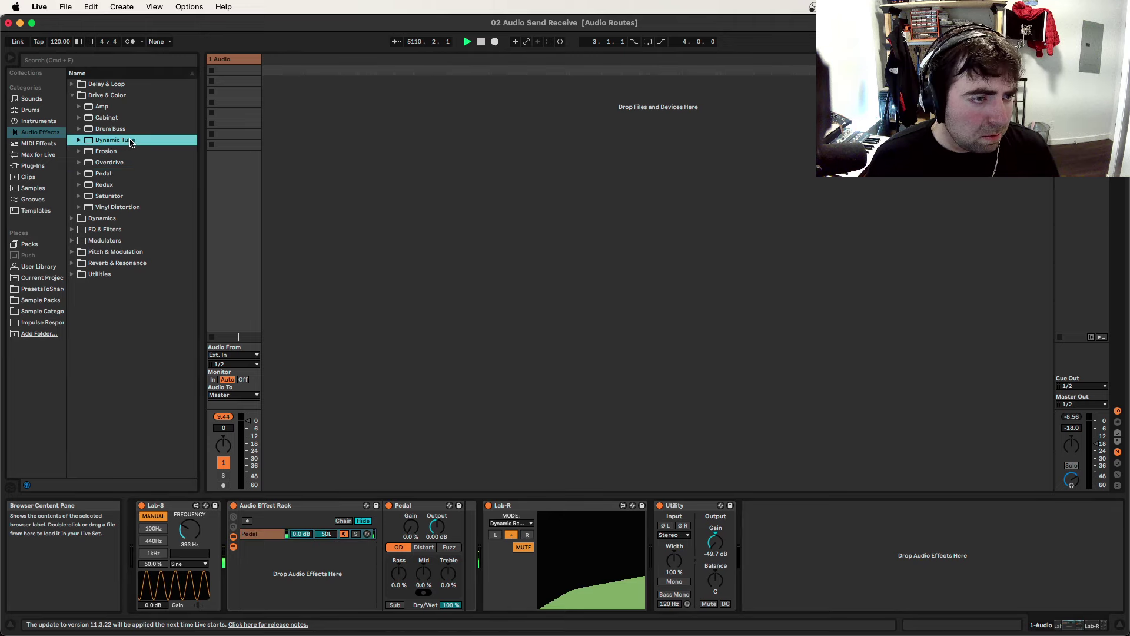
left_click(126, 188)
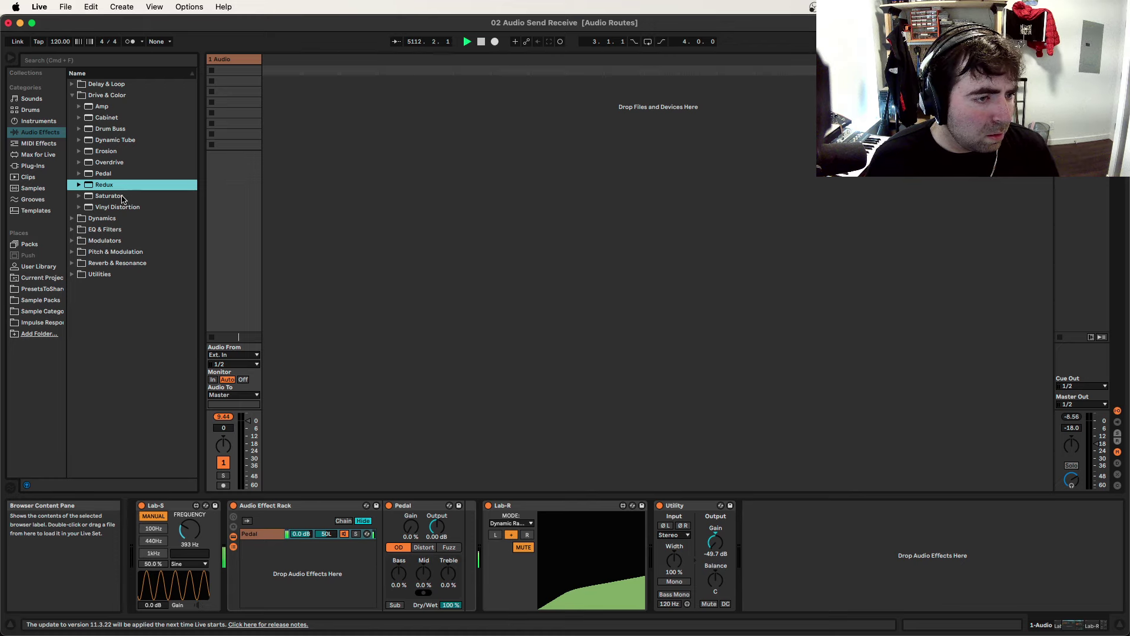
left_click_drag(123, 199, 327, 536)
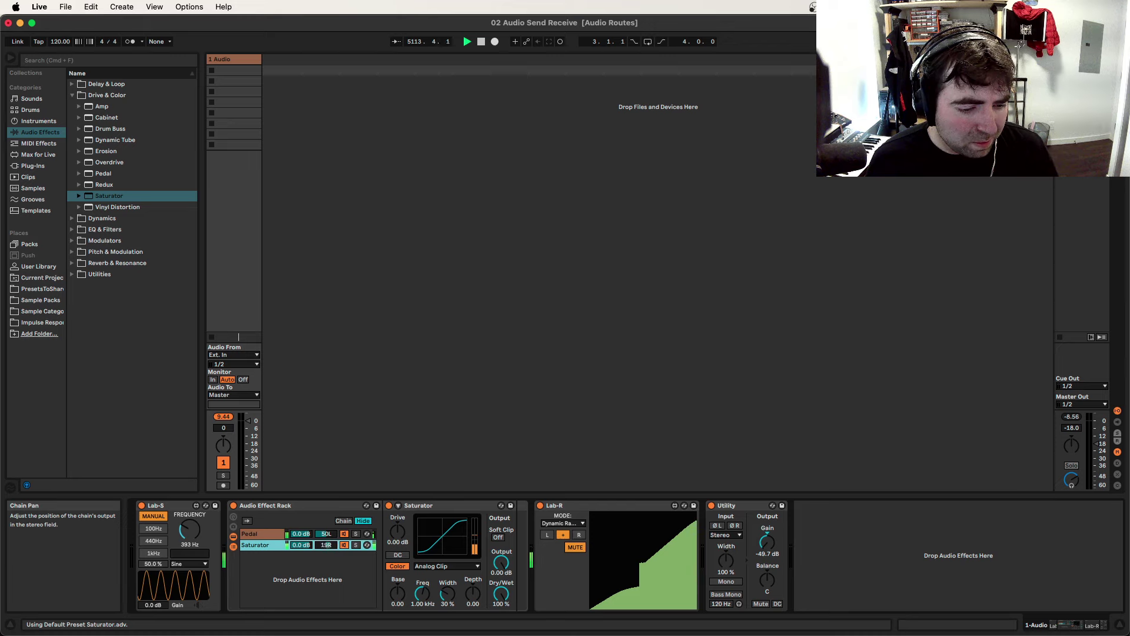
left_click(265, 536)
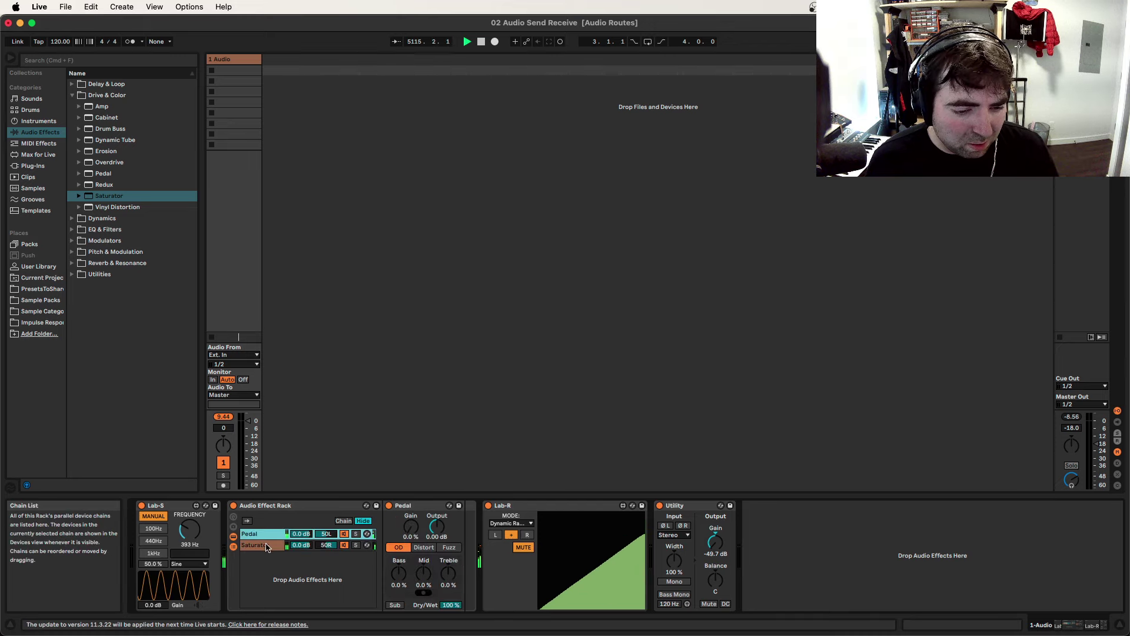
left_click(424, 546)
left_click(273, 546)
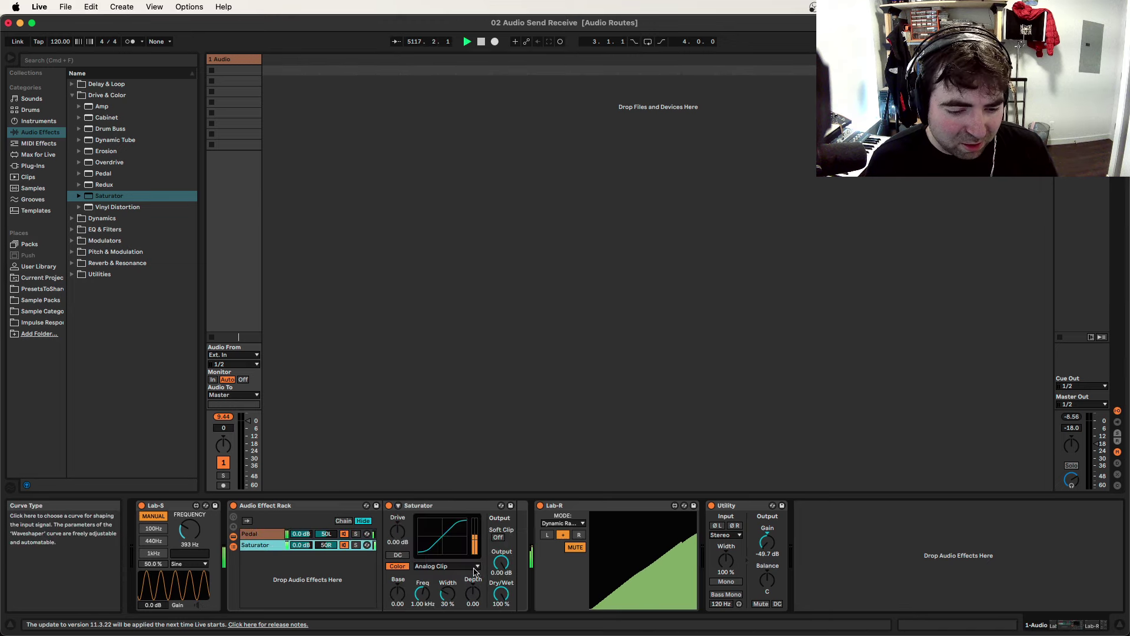
left_click(445, 566)
left_click(448, 619)
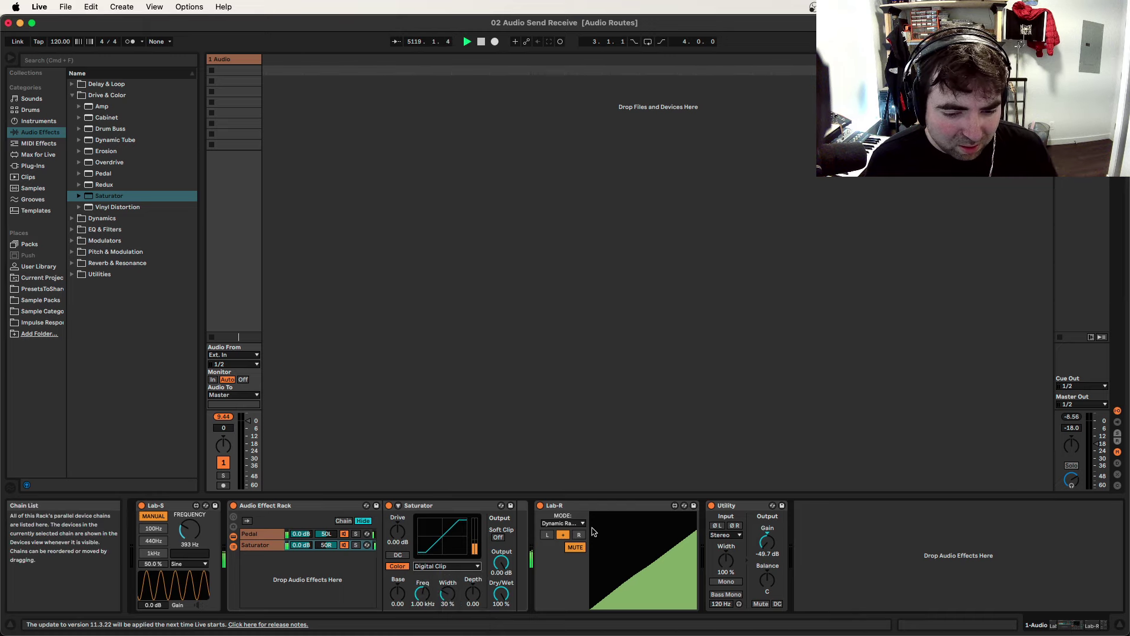
- Feed Lab-R from 1-Audio / 3/4-Lab-S in XY-Scope view, nudging phase then restoring AUTO
left_click(546, 536)
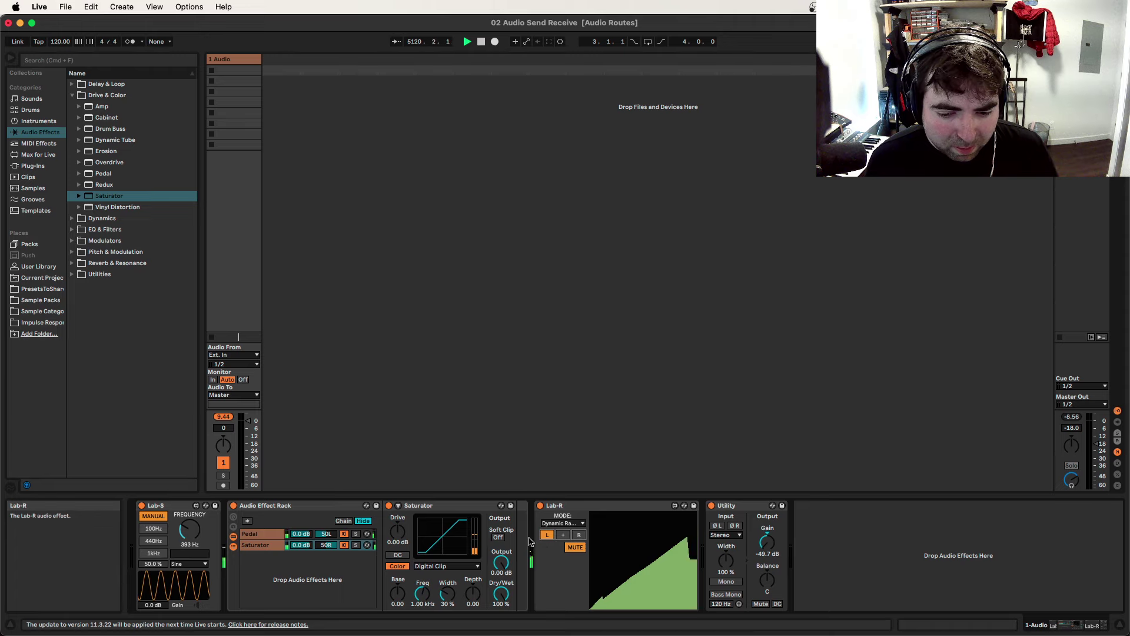
left_click(562, 523)
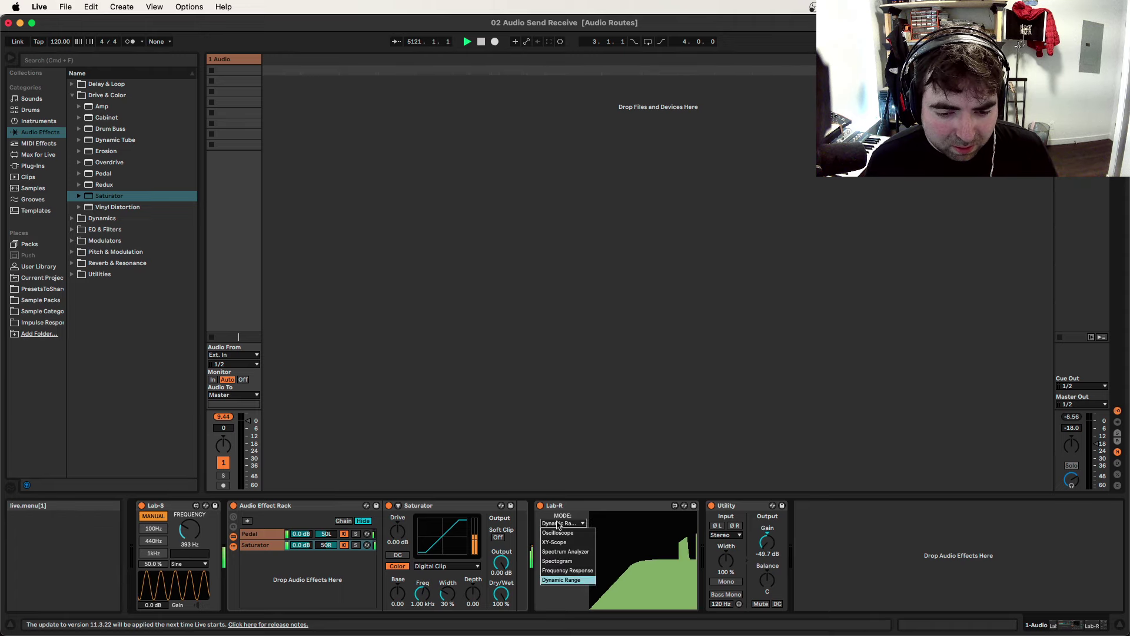
left_click(559, 554)
left_click(558, 596)
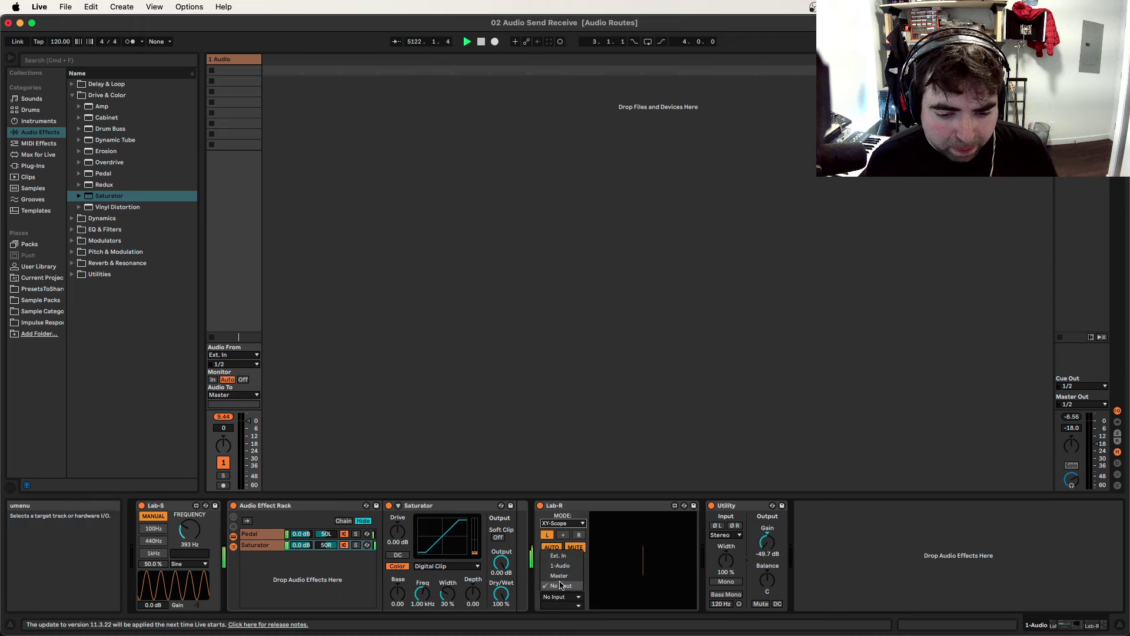
left_click(562, 566)
left_click(561, 606)
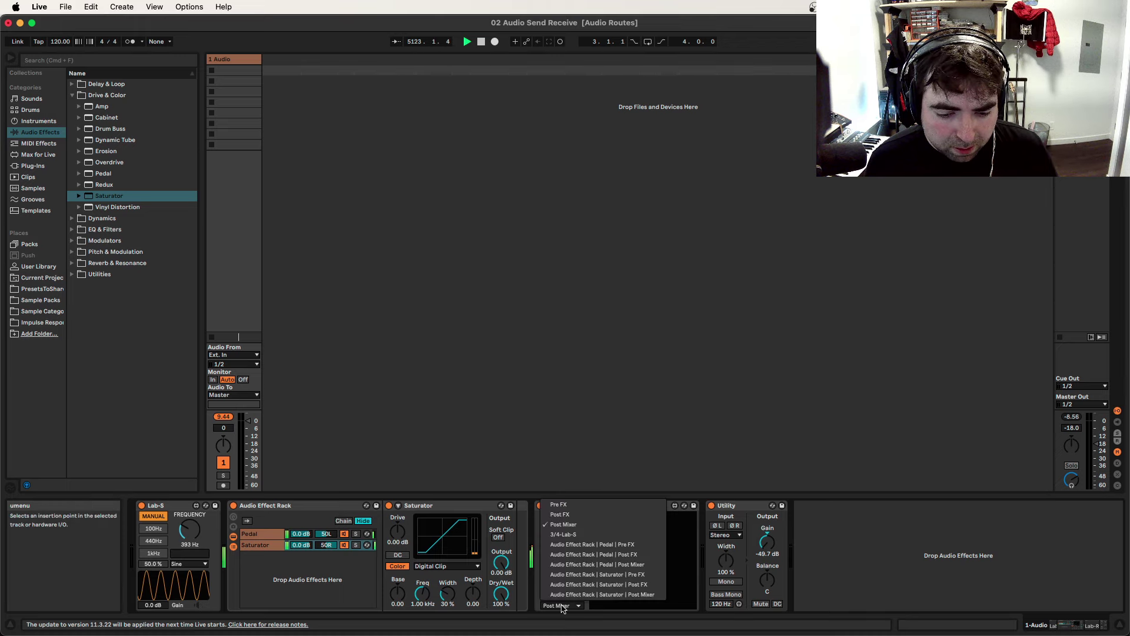
left_click(563, 534)
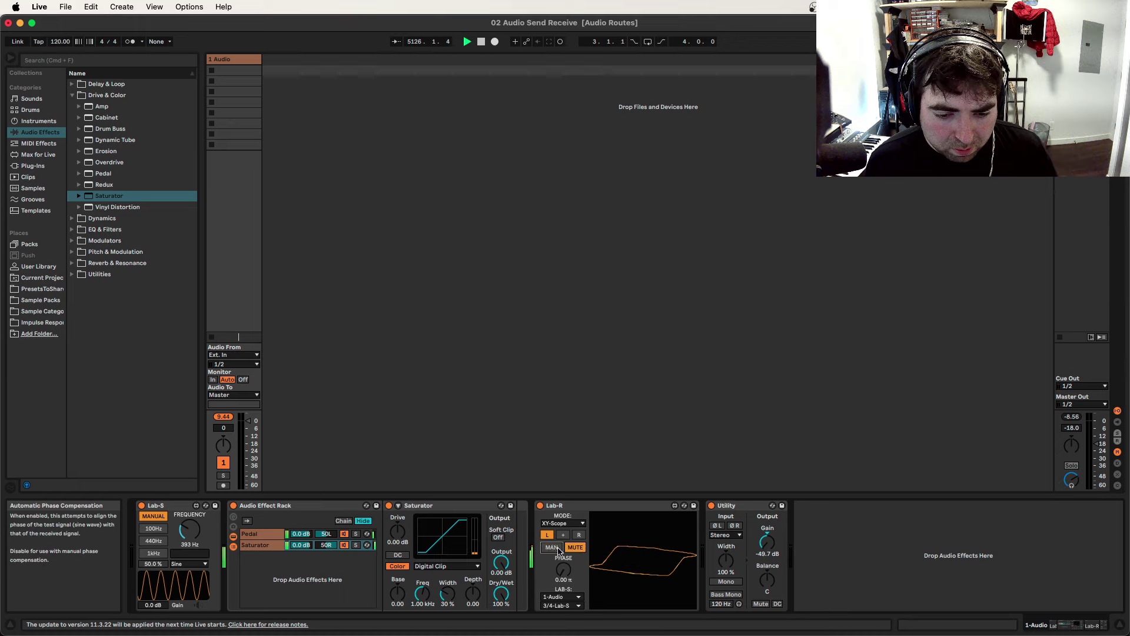
mouse_move(563, 569)
left_mouse_down()
mouse_move(564, 551)
mouse_move(563, 569)
left_mouse_up()
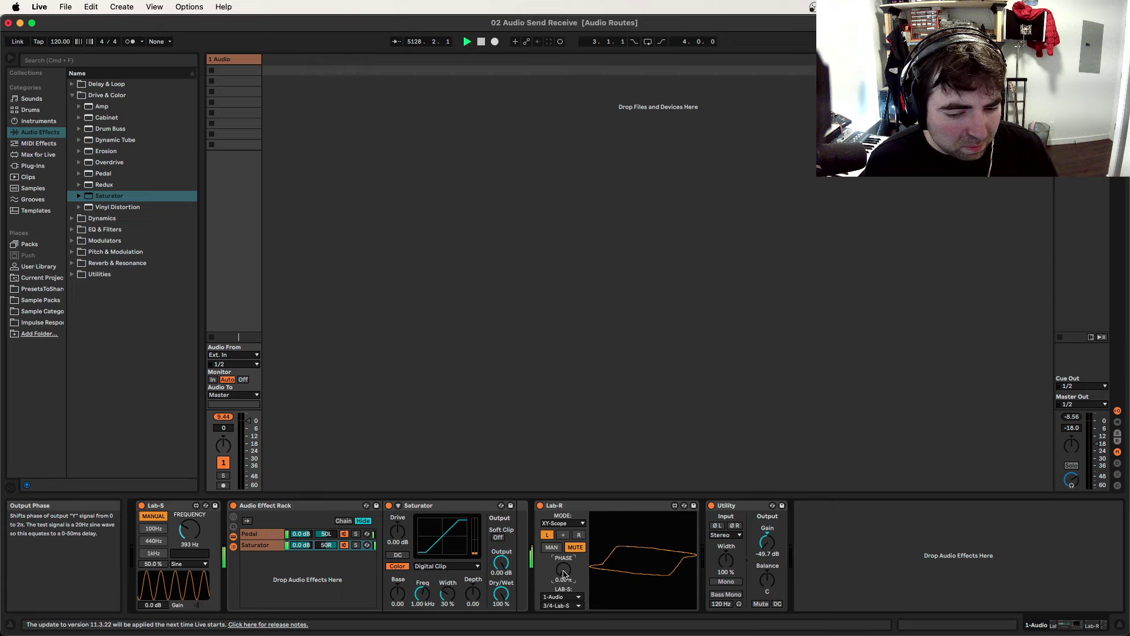
left_click(551, 548)
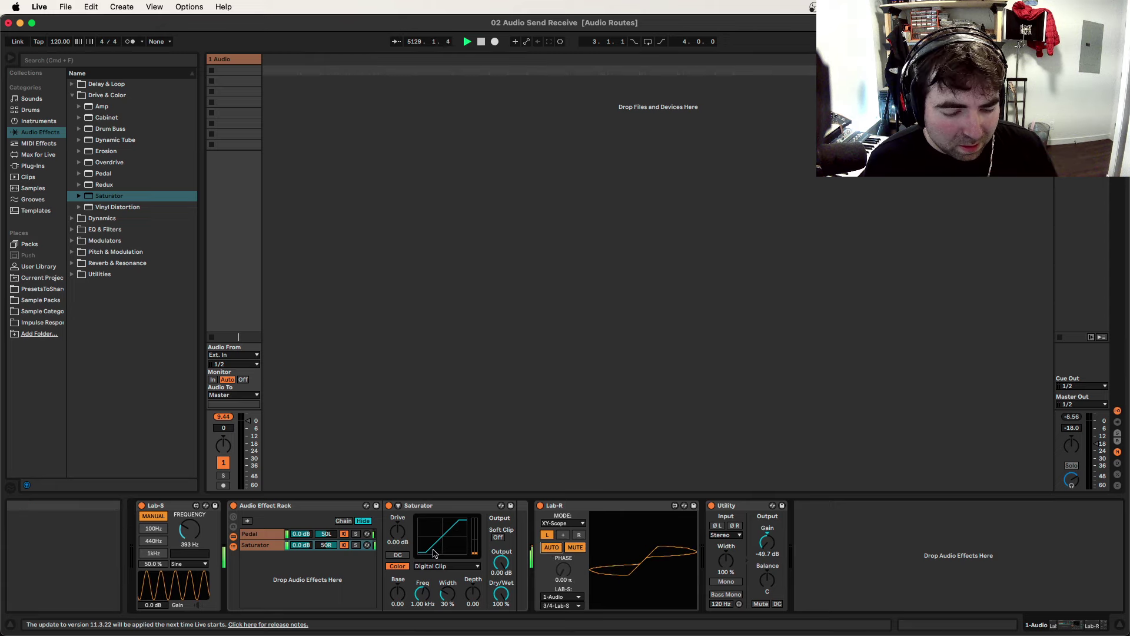
- Solo and unsolo the Pedal chain, then deselect it
left_click(356, 534)
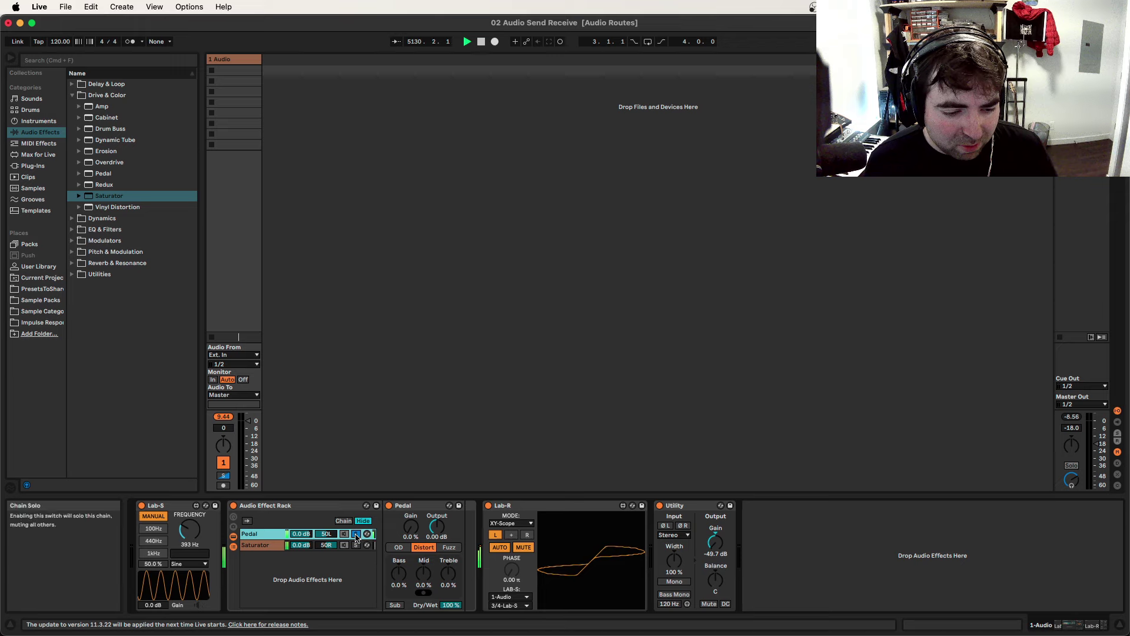
left_click(357, 535)
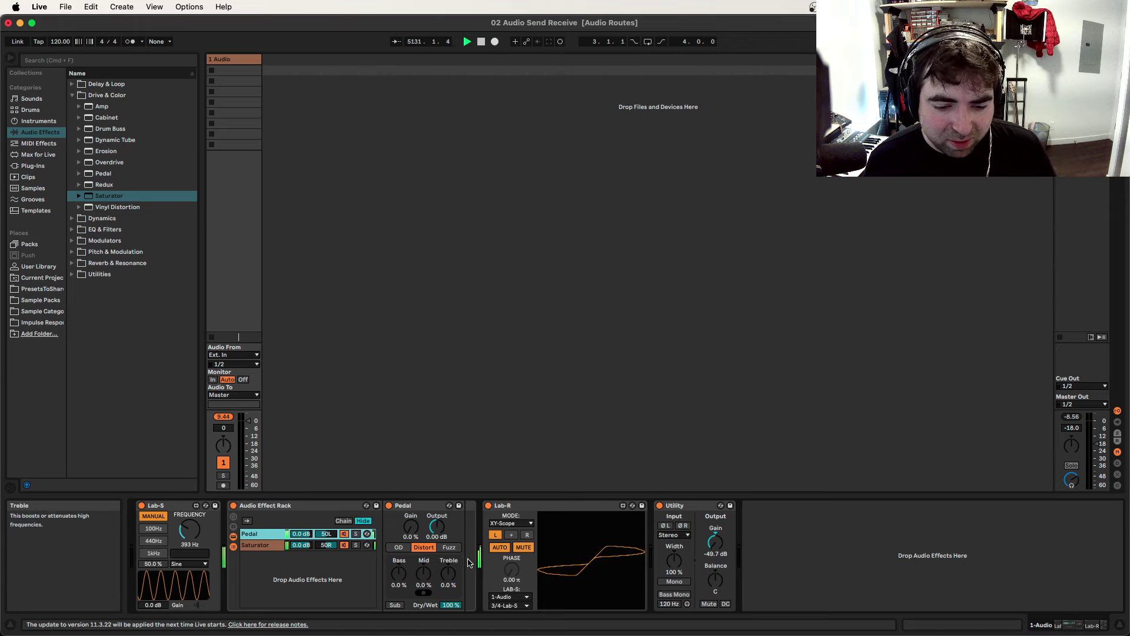
left_click(528, 579)
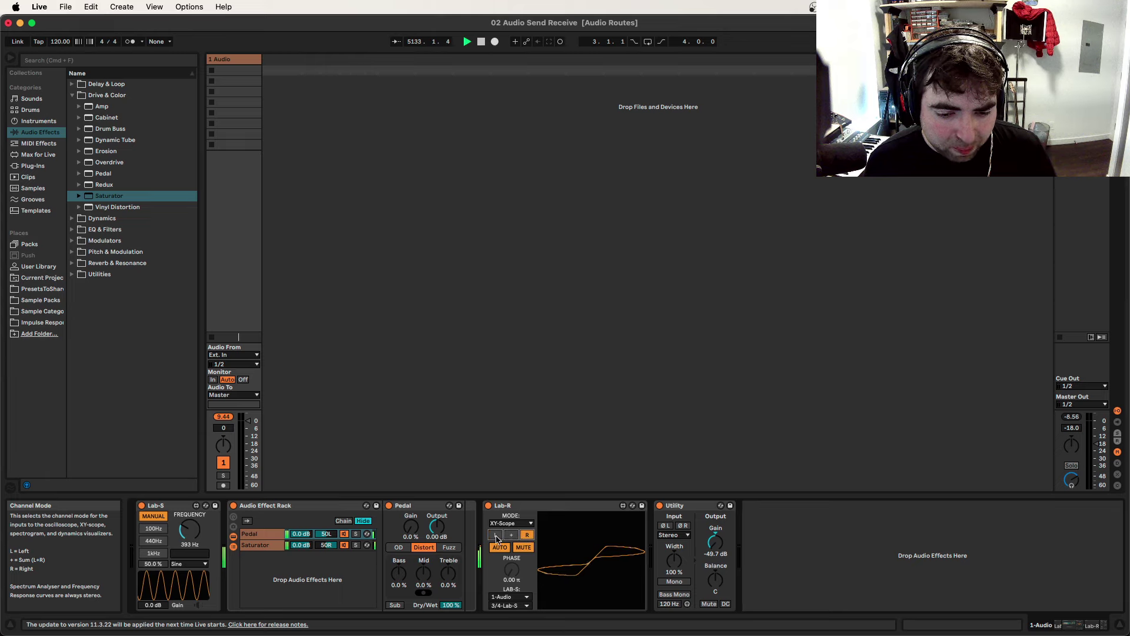
- Switch Lab-R to Oscilloscope and compare the left, right and summed waveforms
left_click(509, 523)
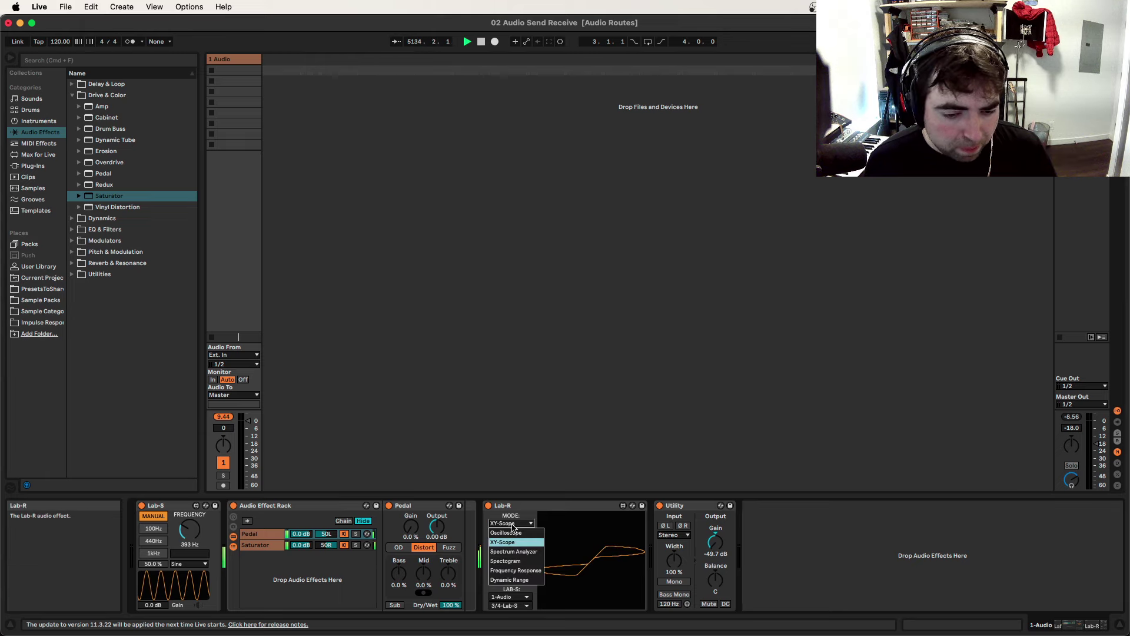
left_click(518, 533)
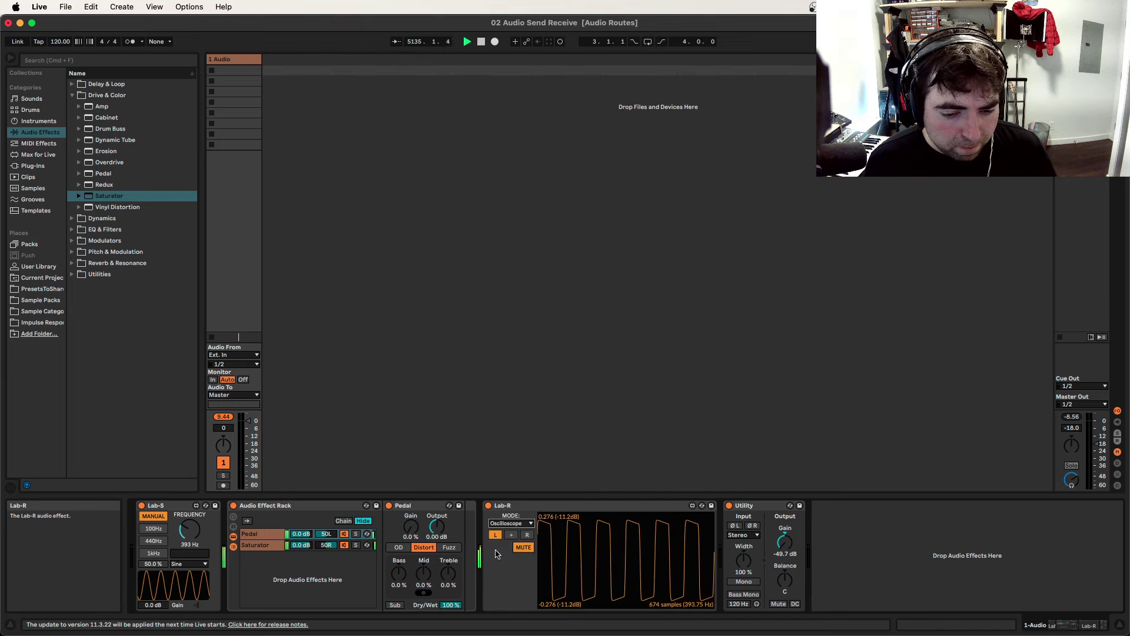
left_click(528, 535)
left_click(514, 535)
left_click(525, 535)
left_click(510, 537)
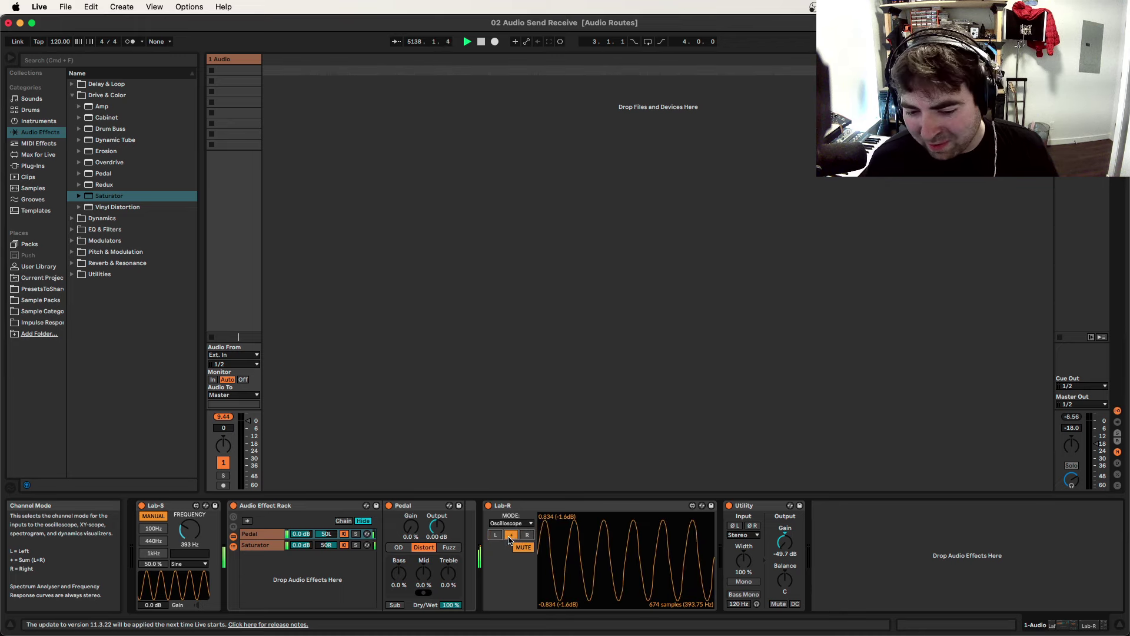
left_click(525, 535)
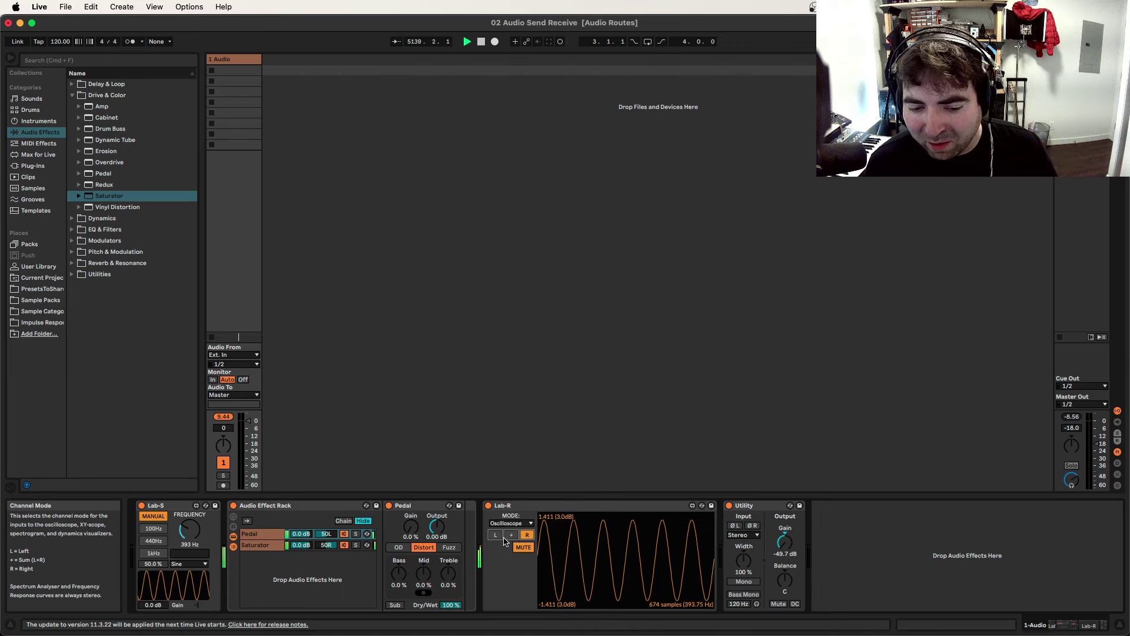
left_click(496, 535)
left_click(523, 536)
left_click(496, 535)
left_click(510, 524)
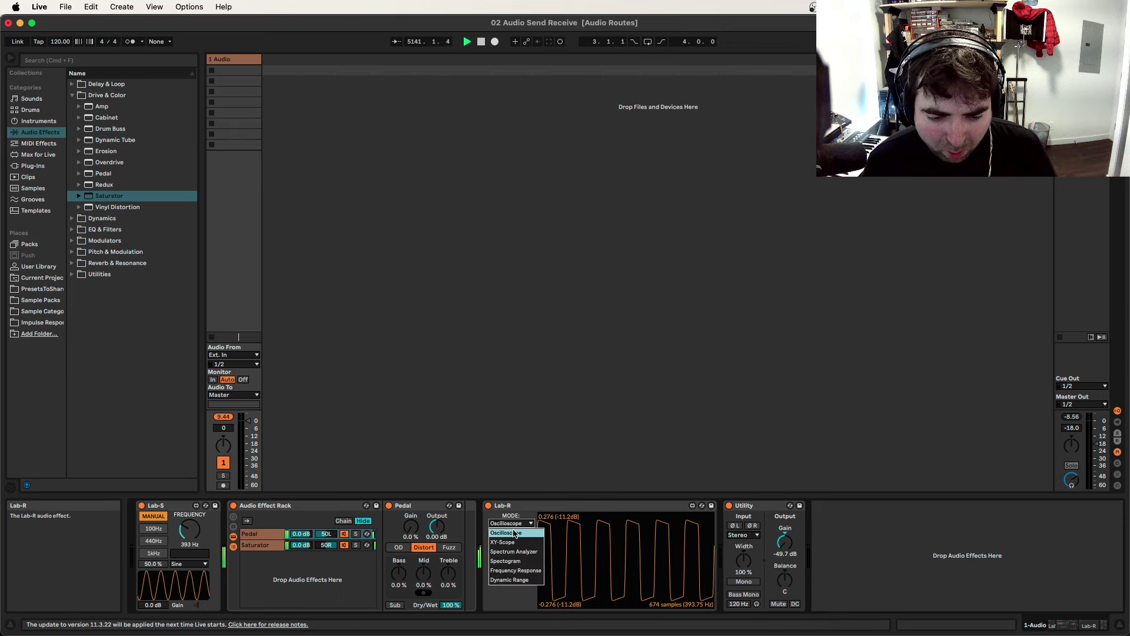
- Show Lab-R as a spectrum, lower the Lab-S tone toward 102 Hz, raise Pedal gain, select Saturator
left_click(509, 553)
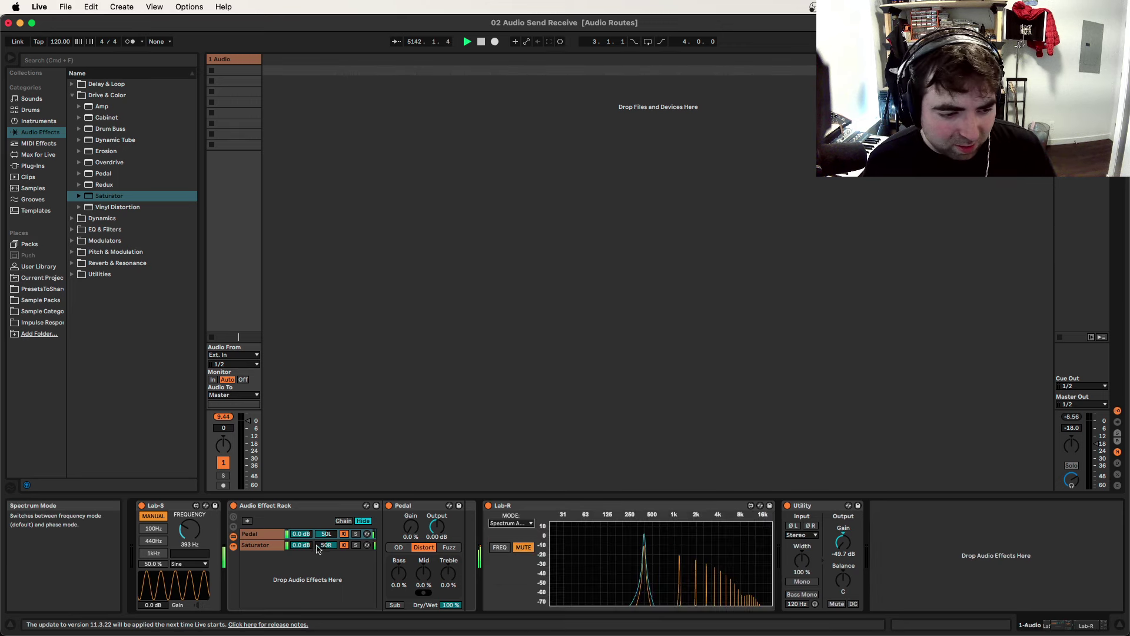
left_click_drag(188, 534, 189, 571)
mouse_move(414, 527)
left_mouse_down()
mouse_move(415, 518)
mouse_move(398, 535)
left_mouse_up()
left_click(276, 547)
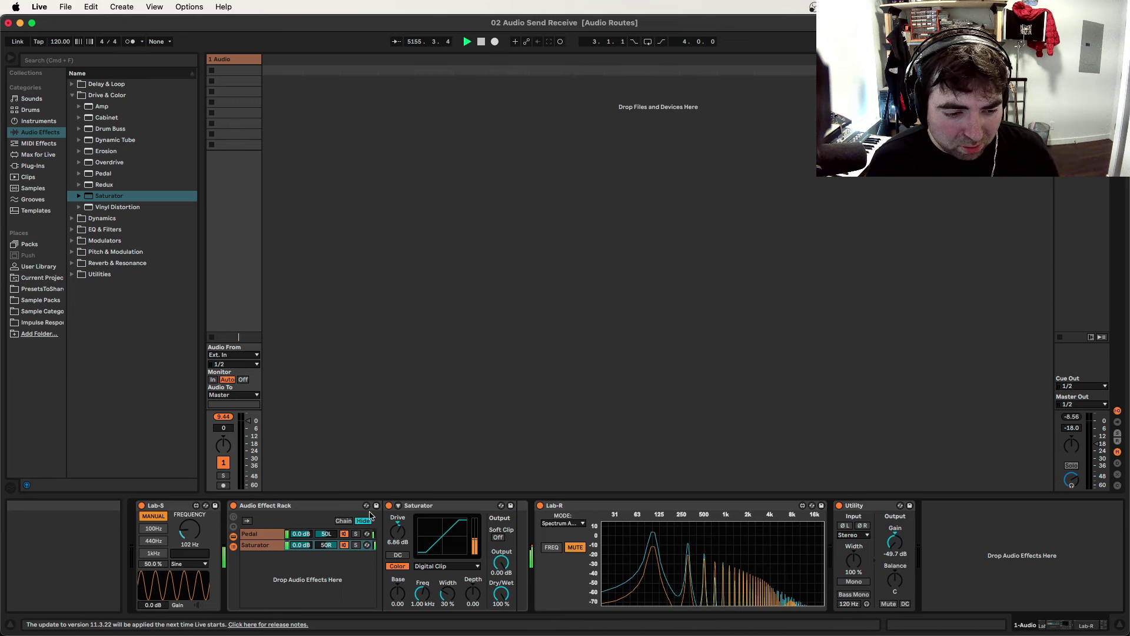
- Delete the Pedal and Saturator chains from the rack
left_click(307, 535)
right_click(311, 532)
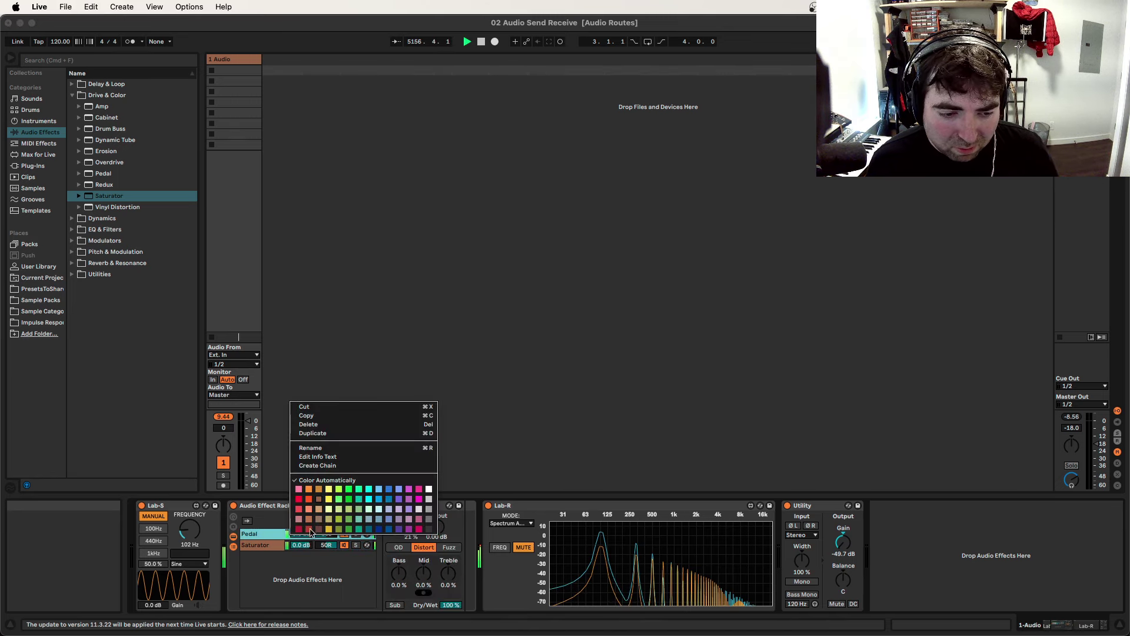
left_click(309, 423)
right_click(265, 537)
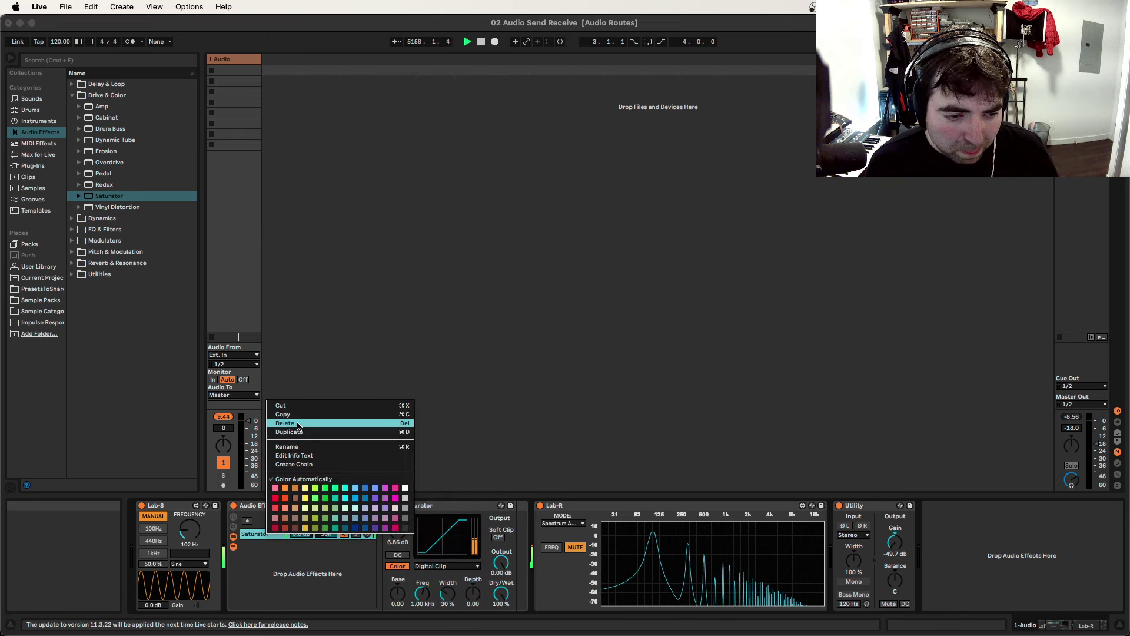
left_click(298, 425)
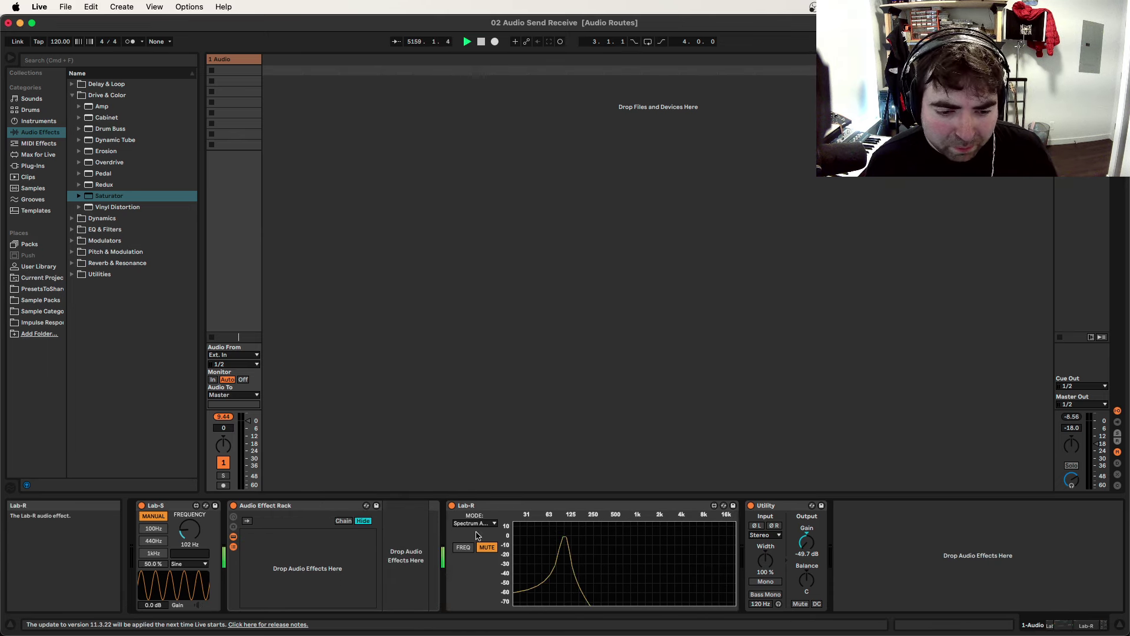
- Set Lab-R to Frequency Response, add an Auto Filter chain at 1.84 kHz, then an EQ Eight chain
left_click(474, 523)
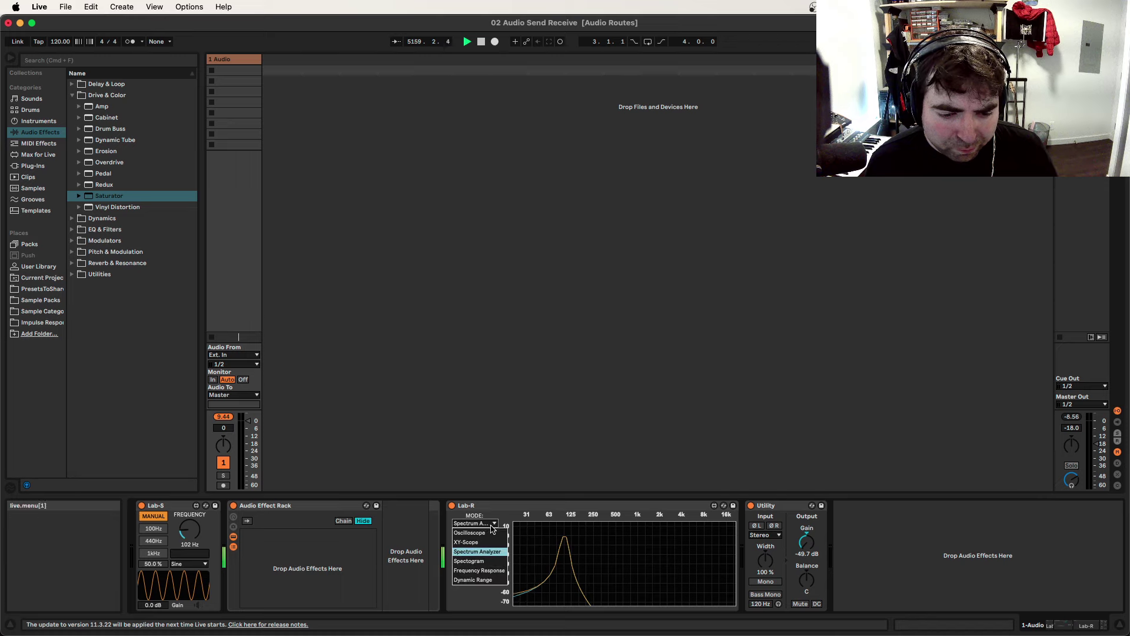
left_click(494, 571)
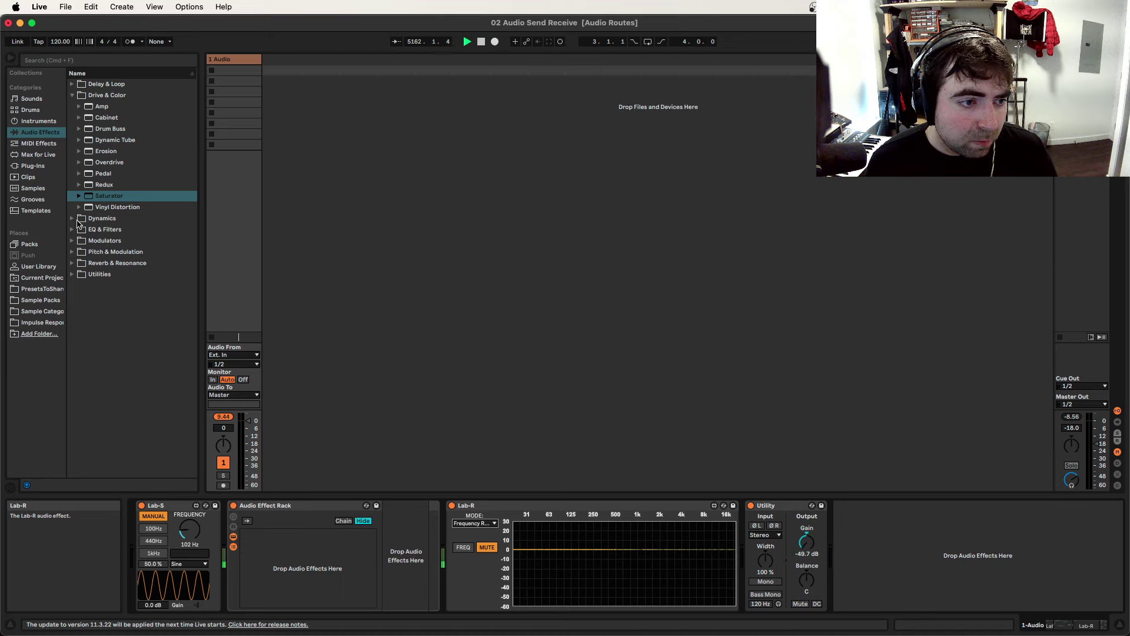
left_click(72, 229)
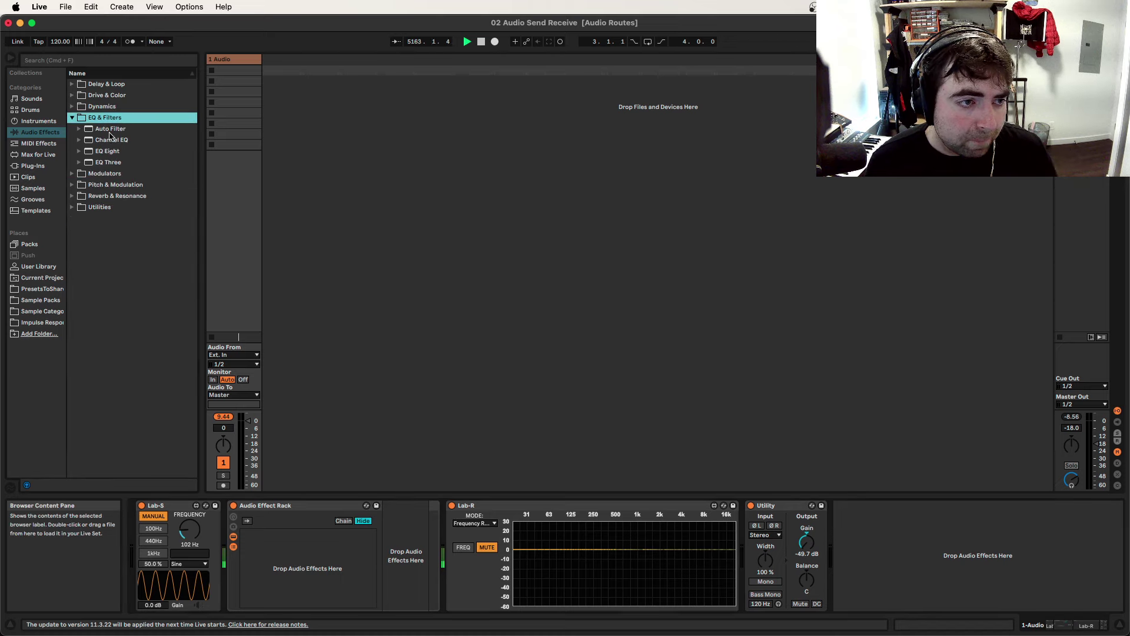
left_click_drag(109, 136, 340, 567)
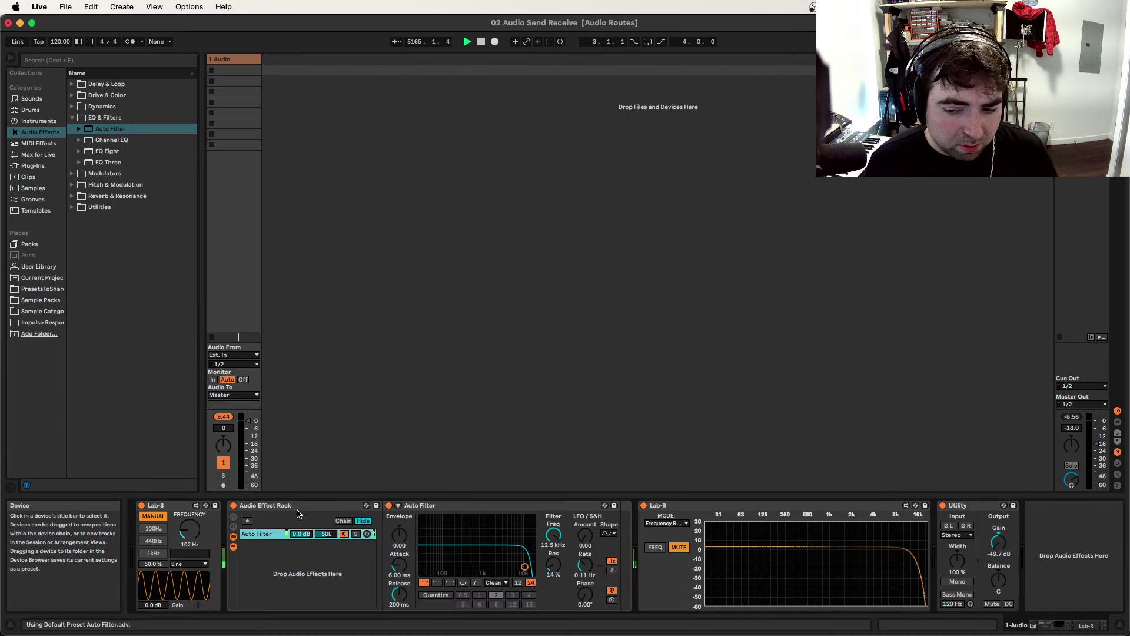
left_click_drag(524, 567, 493, 558)
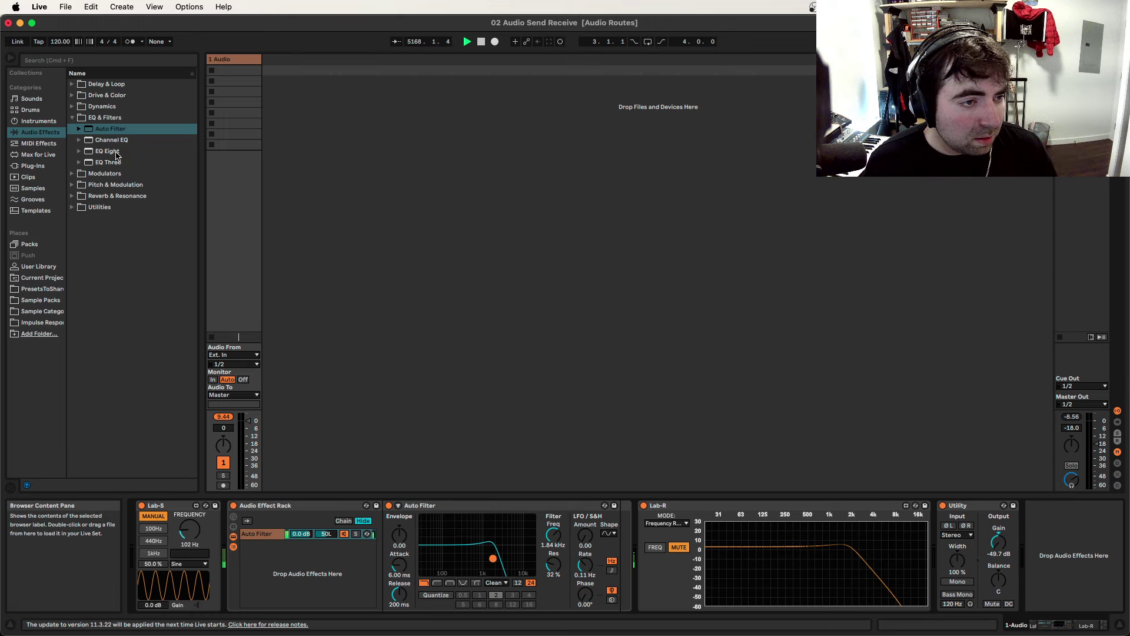
left_click_drag(113, 154, 274, 560)
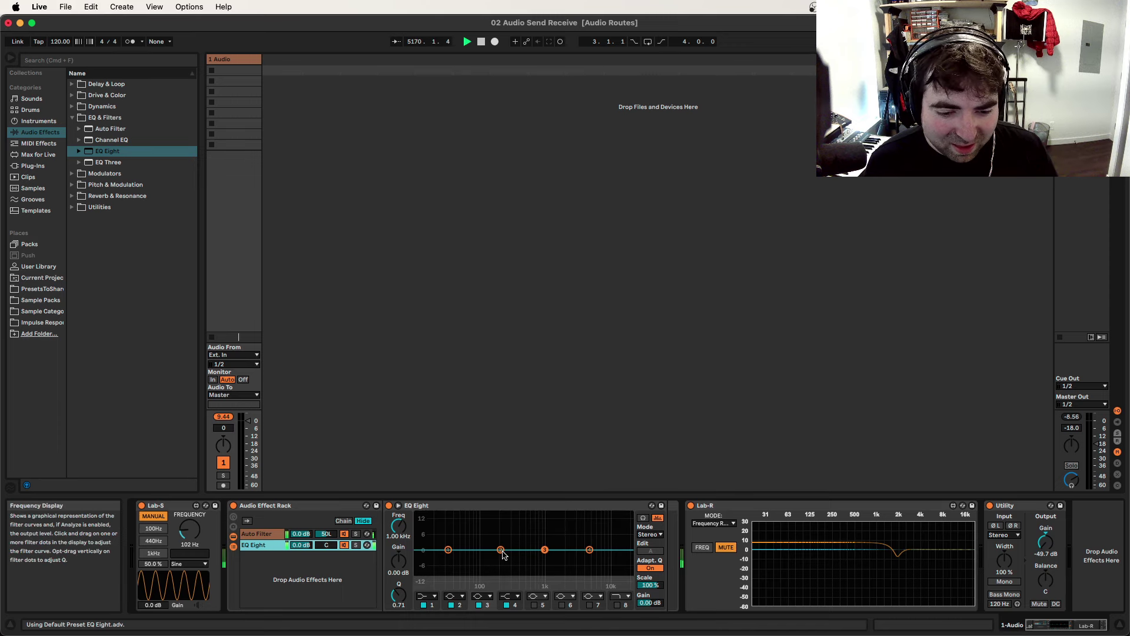
- Cut EQ Eight's lows with band 1, boost band 3 +10.5 dB at 1.56 kHz, then select Auto Filter
left_click_drag(448, 549, 515, 586)
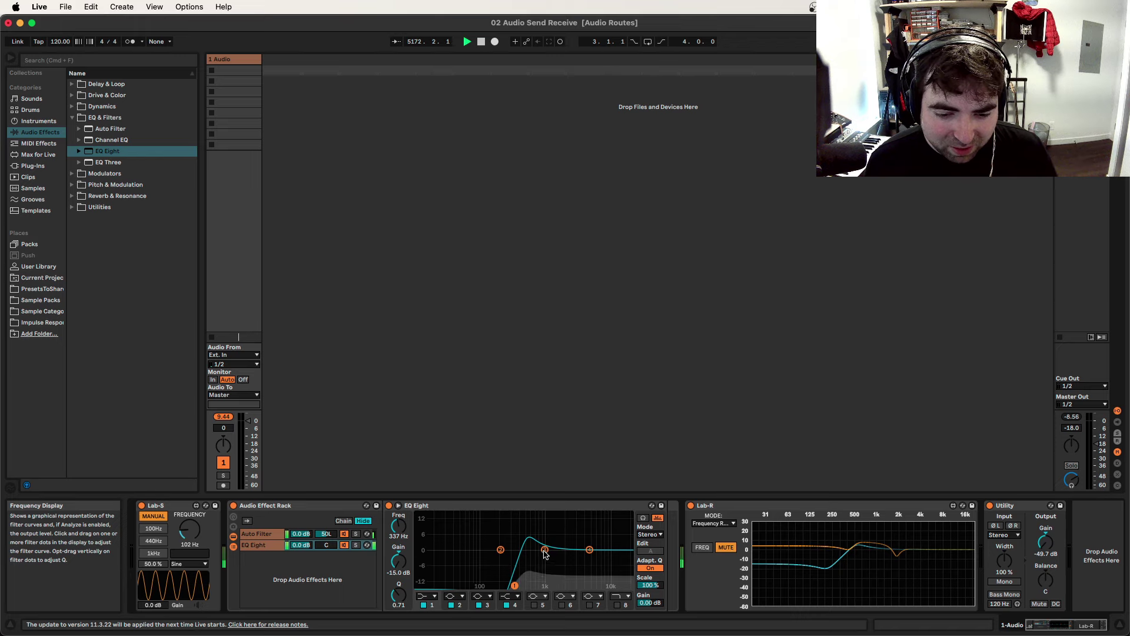
left_click_drag(544, 550, 557, 525)
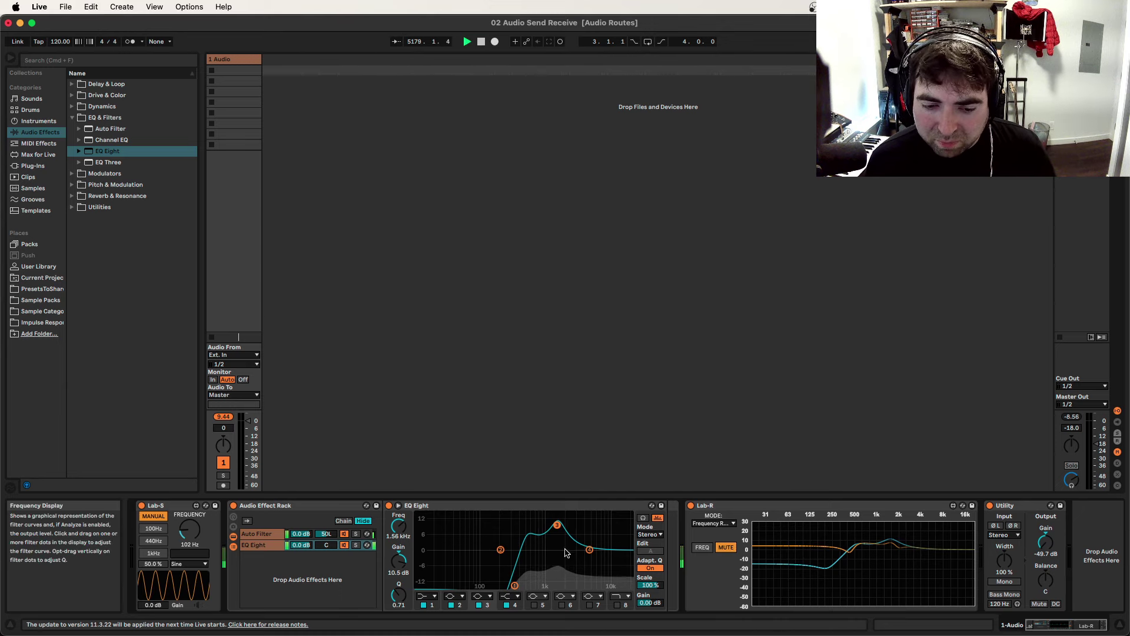
left_click(258, 534)
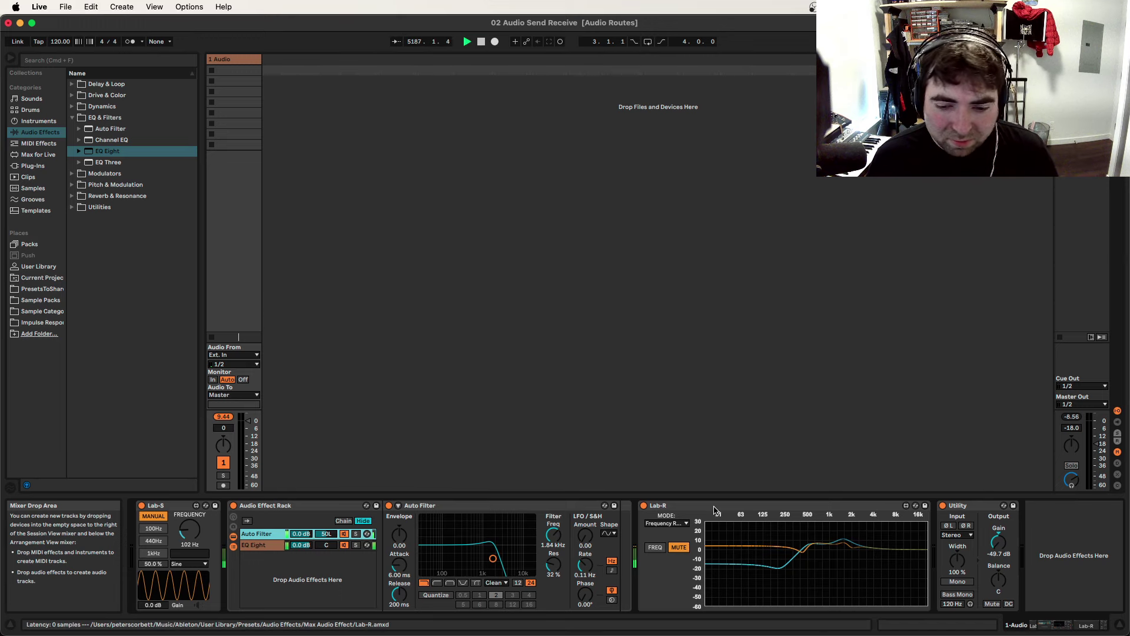
left_click(639, 532)
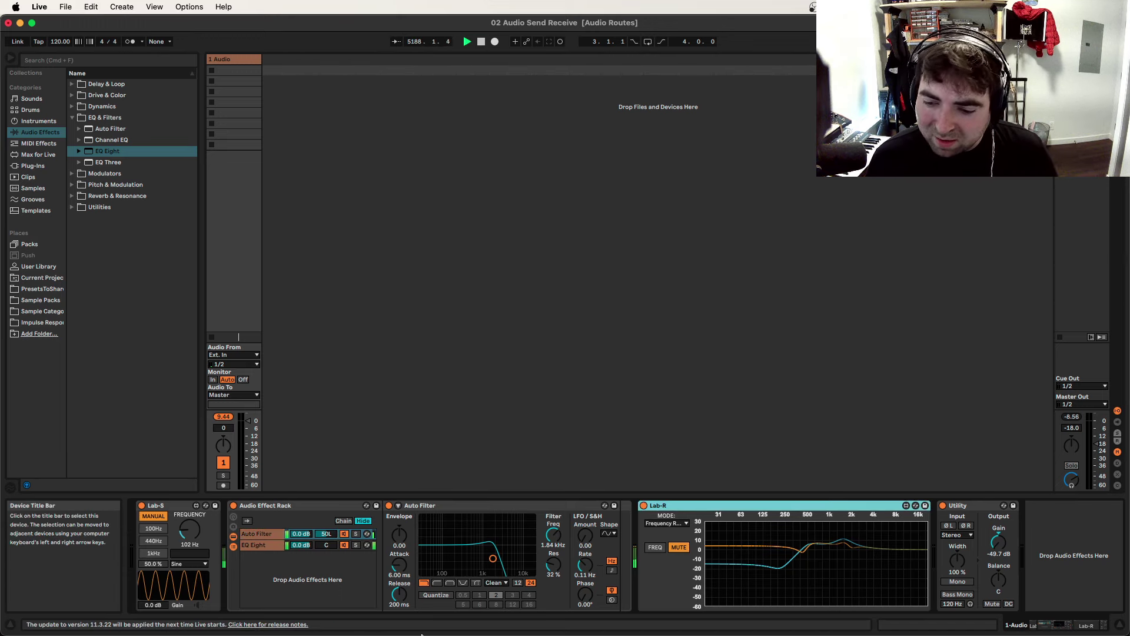
mouse_move(11, 633)
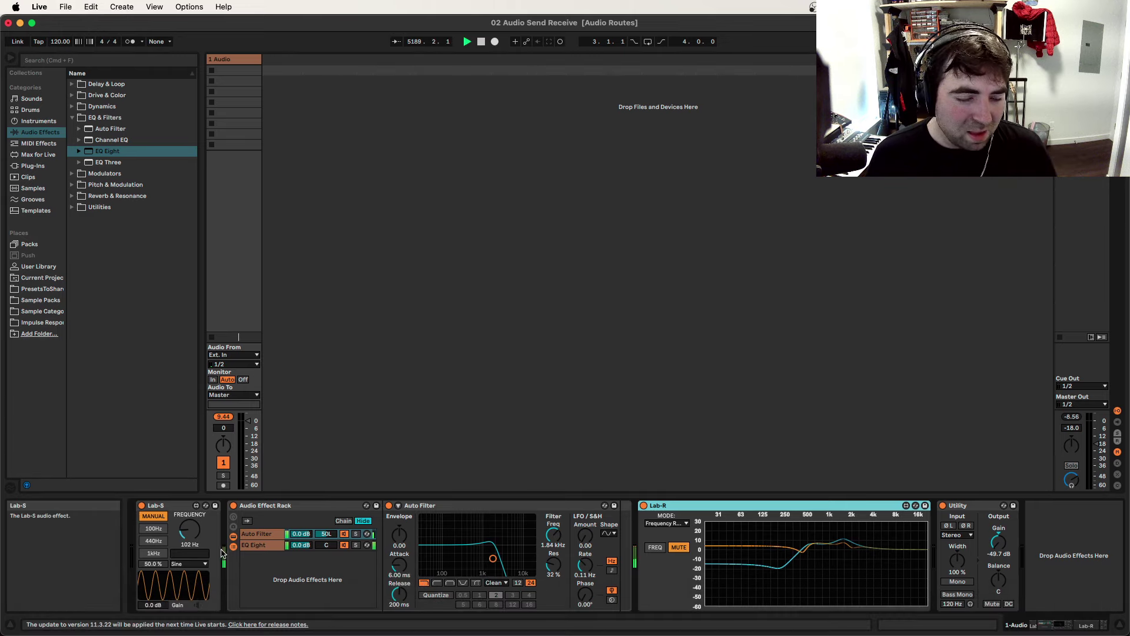